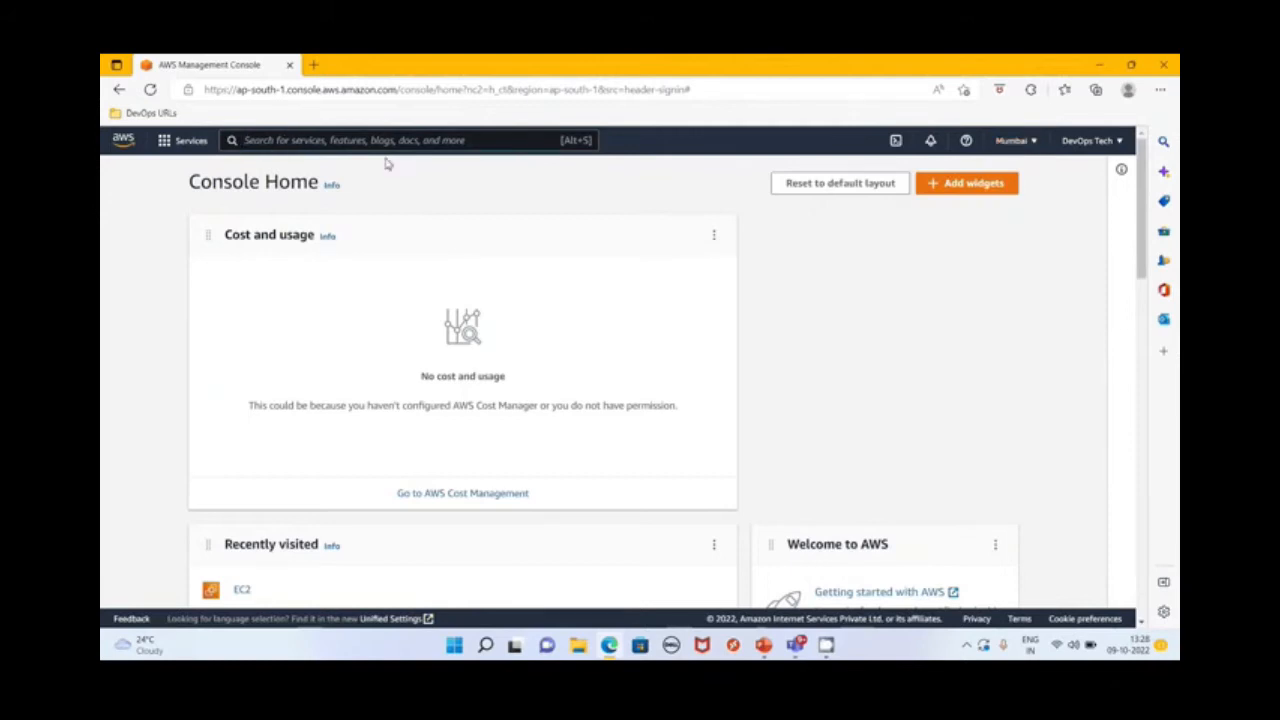
Open Directory Service and begin setting up a new directory of type AWS Managed Microsoft AD
{"action": "type", "text": "Direct"}
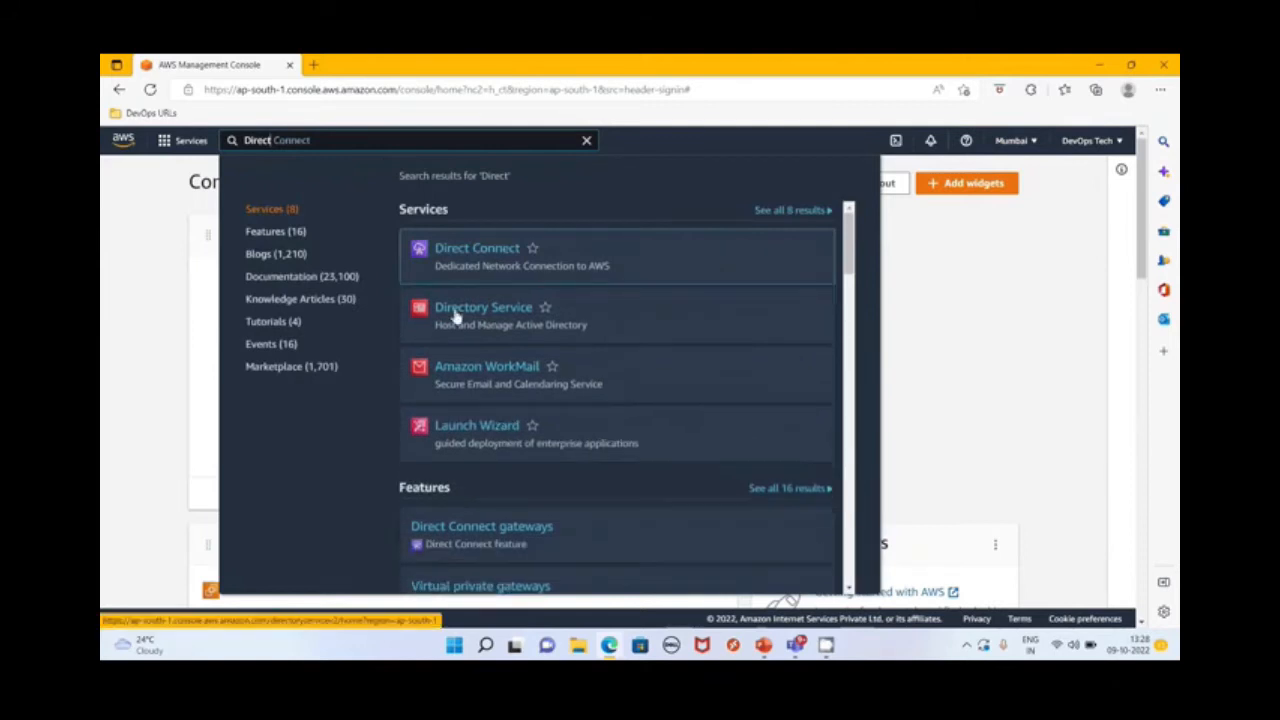
{"action": "left_click", "coordinate": [476, 317]}
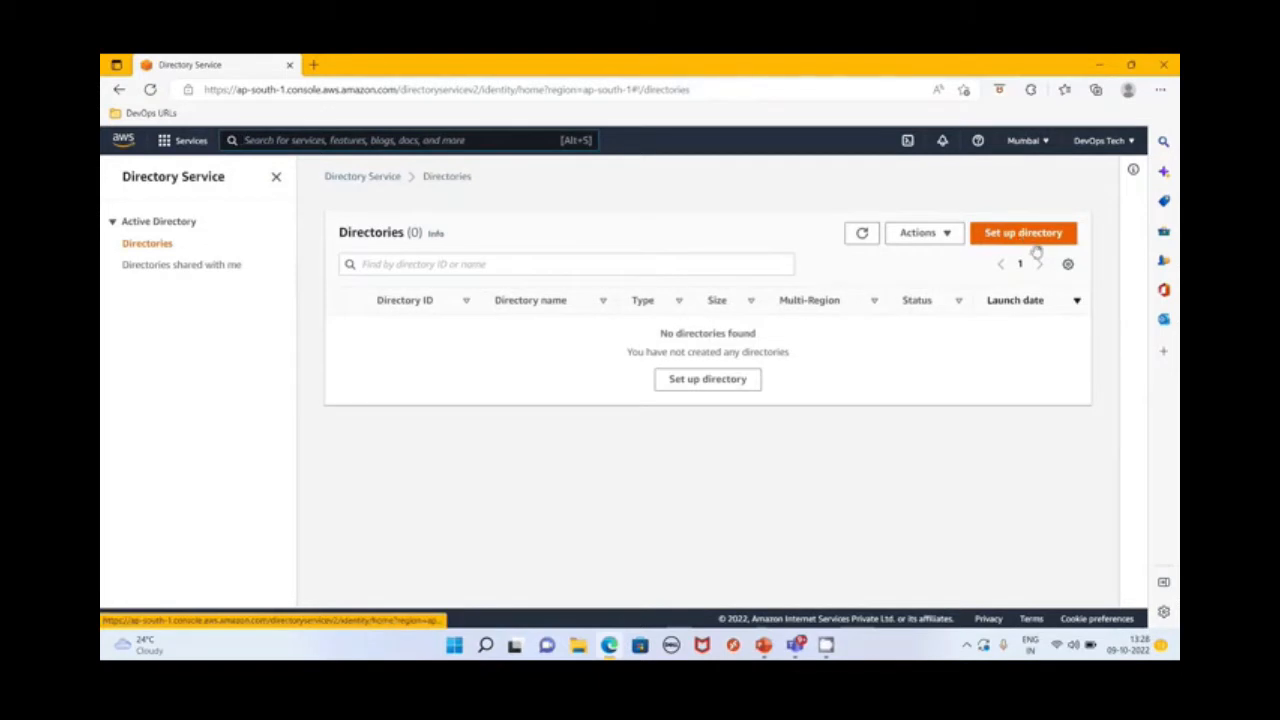
{"action": "left_click", "coordinate": [1033, 242]}
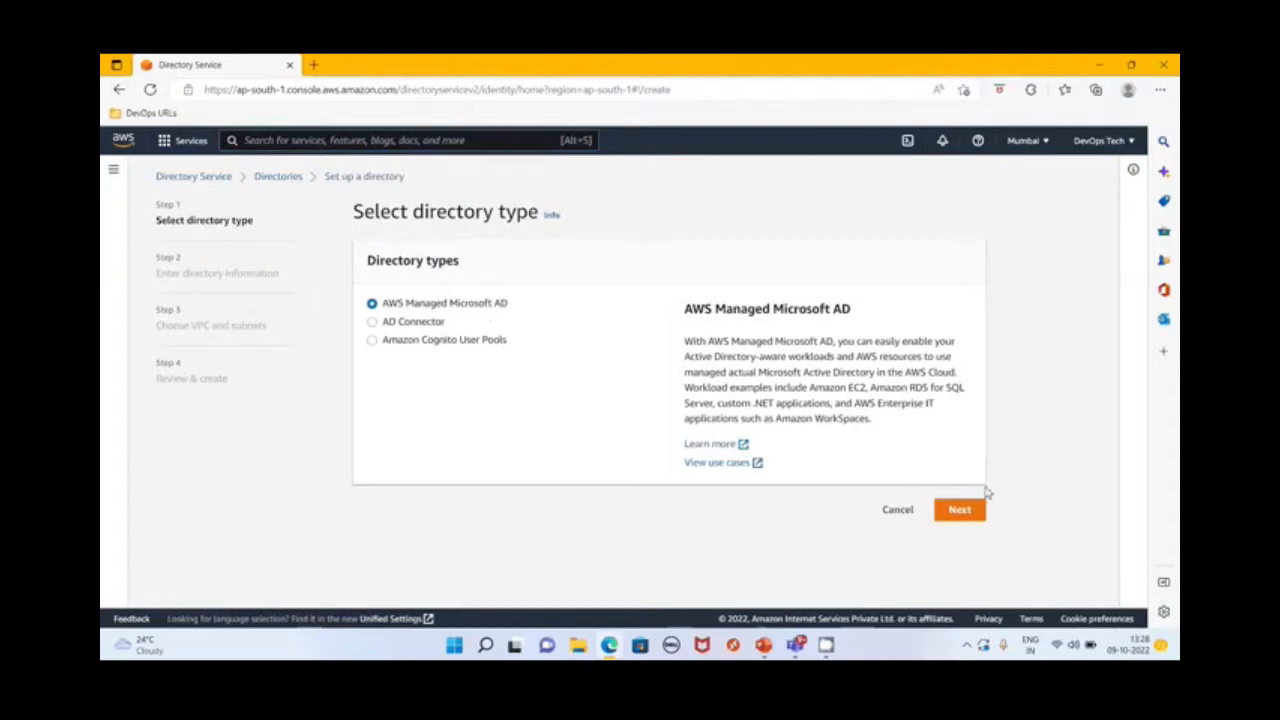
{"action": "left_click", "coordinate": [960, 512]}
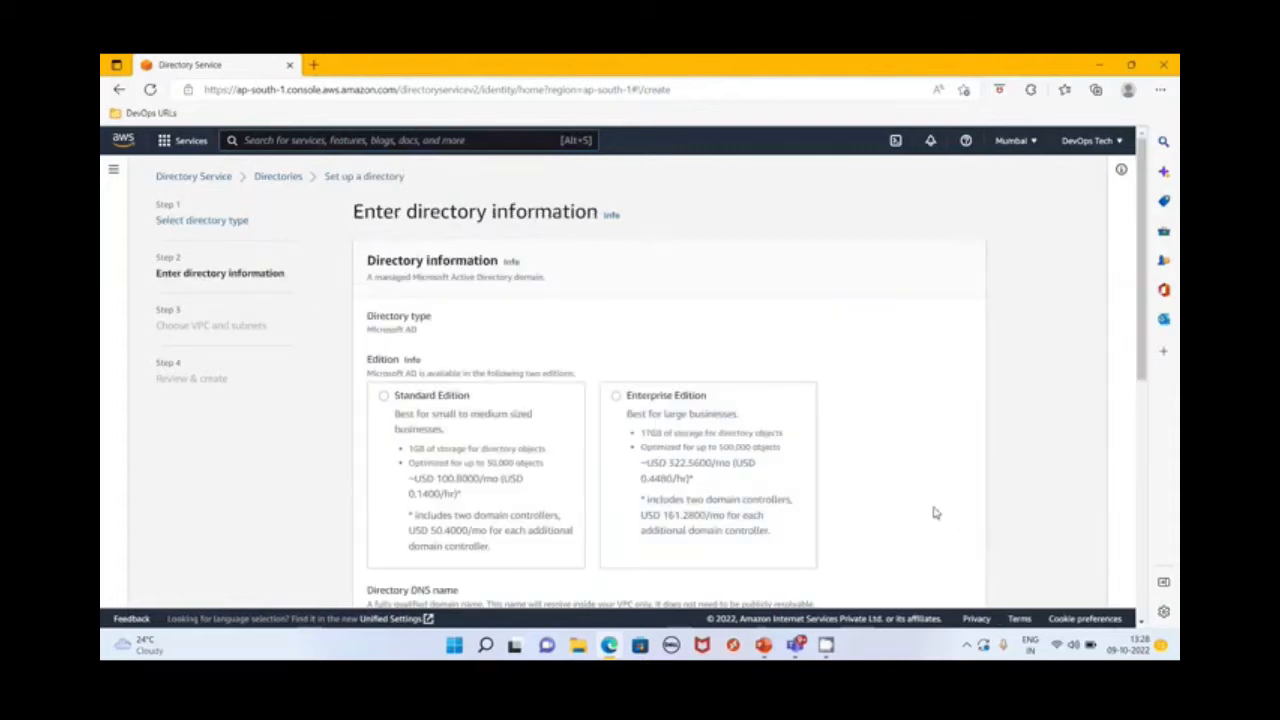
Choose the Standard Edition and enter DevOpsTech.Com as the directory DNS name
{"action": "left_click", "coordinate": [386, 397]}
{"action": "scroll", "coordinate": [614, 372], "scroll_direction": "down", "scroll_amount": 3}
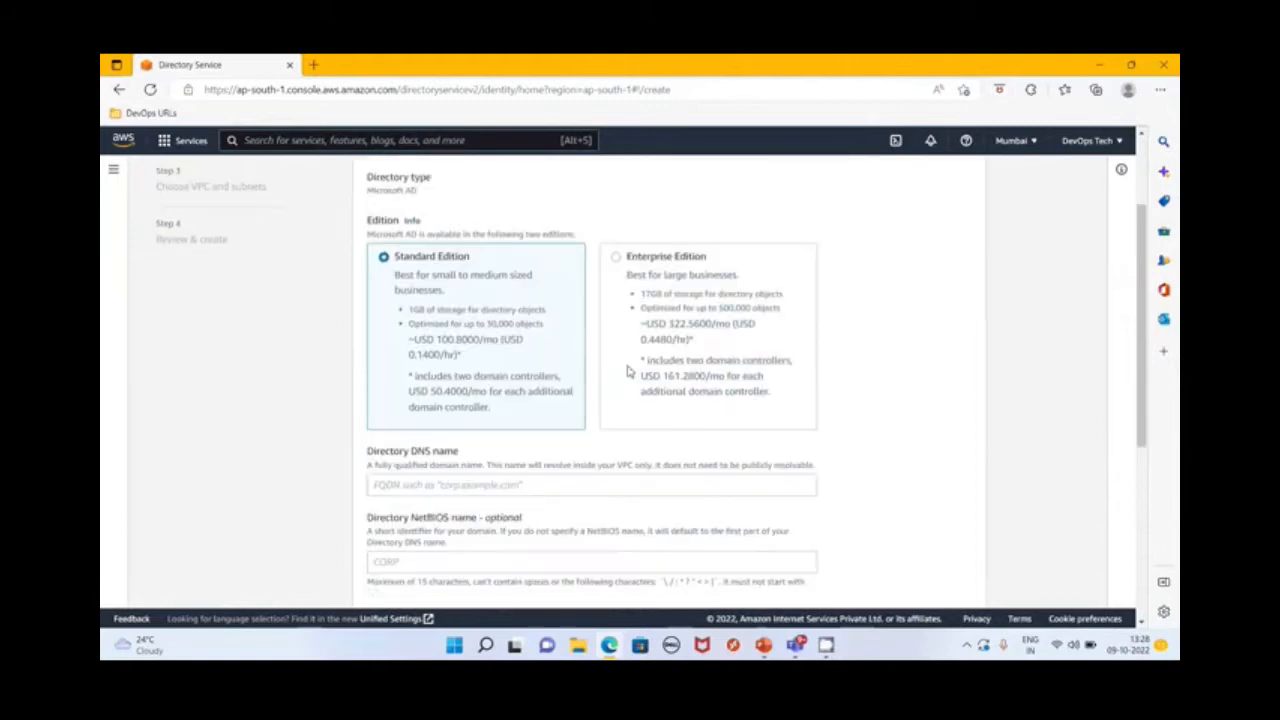
{"action": "left_click", "coordinate": [426, 322]}
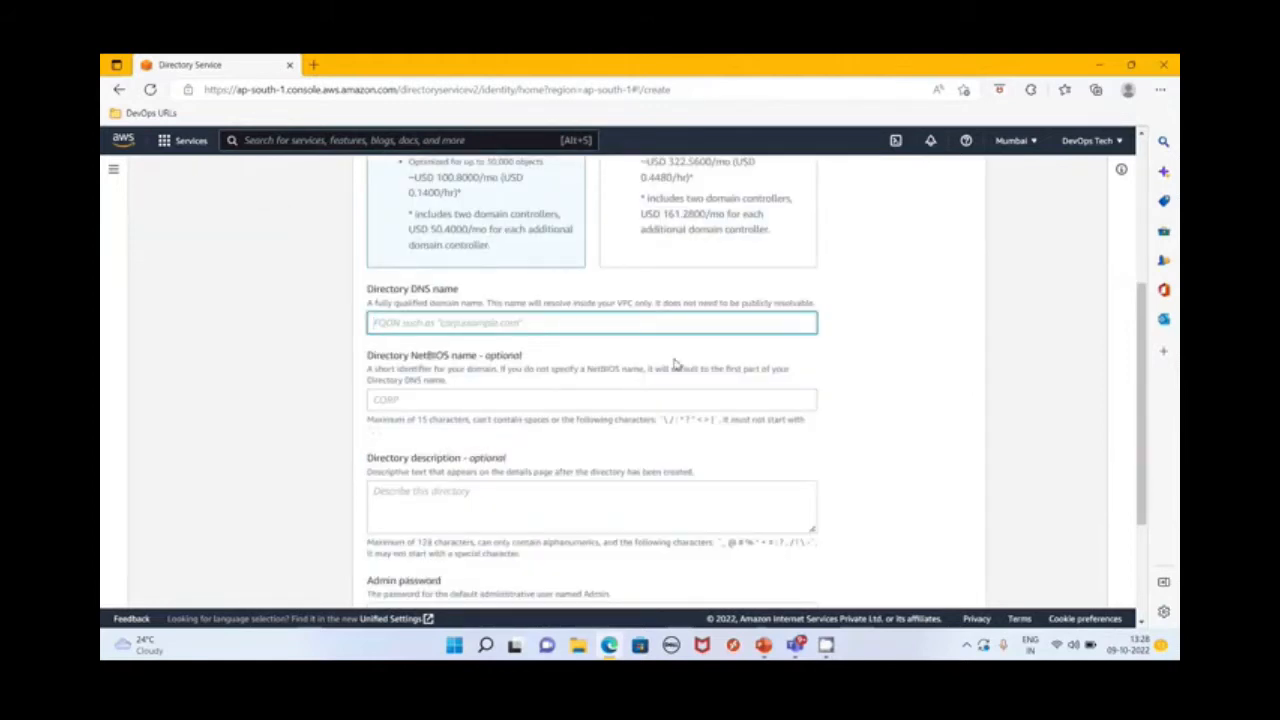
{"action": "type", "text": "Dev"}
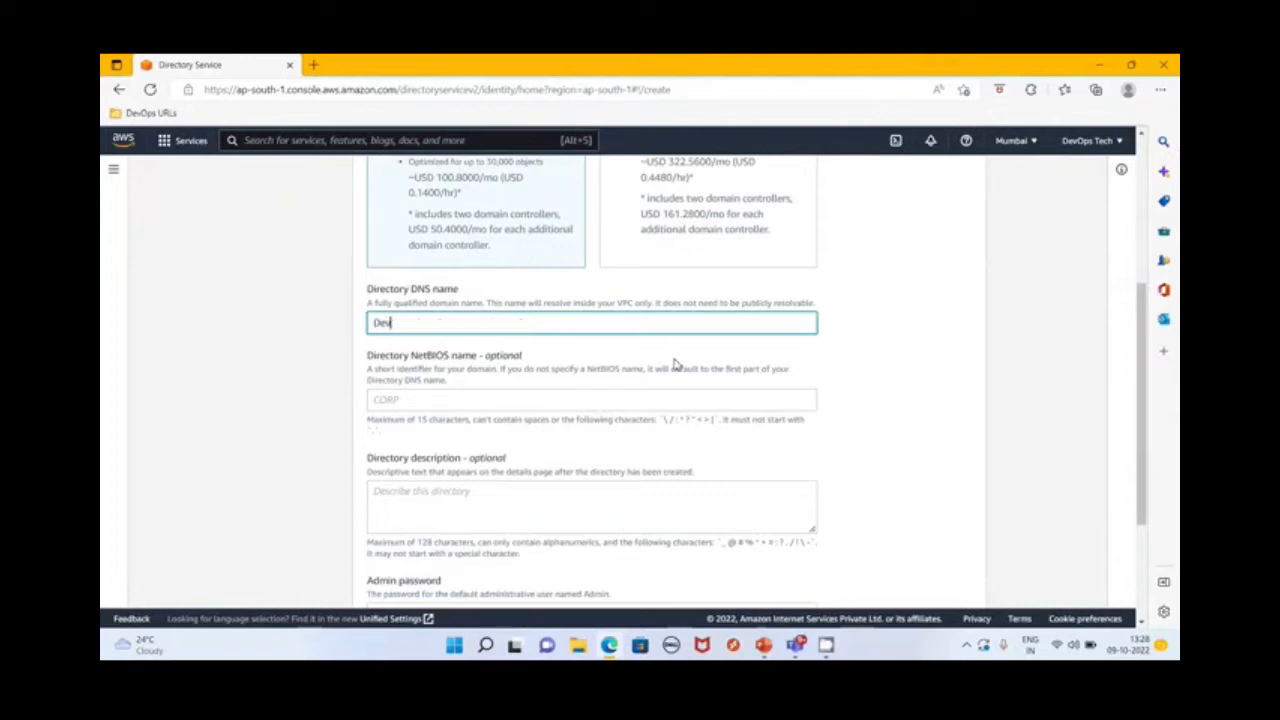
{"action": "type", "text": "OpsTech."}
{"action": "type", "text": "Com"}
Set the directory NetBIOS name to DevOpsTech
{"action": "left_click", "coordinate": [406, 393]}
{"action": "type", "text": "DevOpsT"}
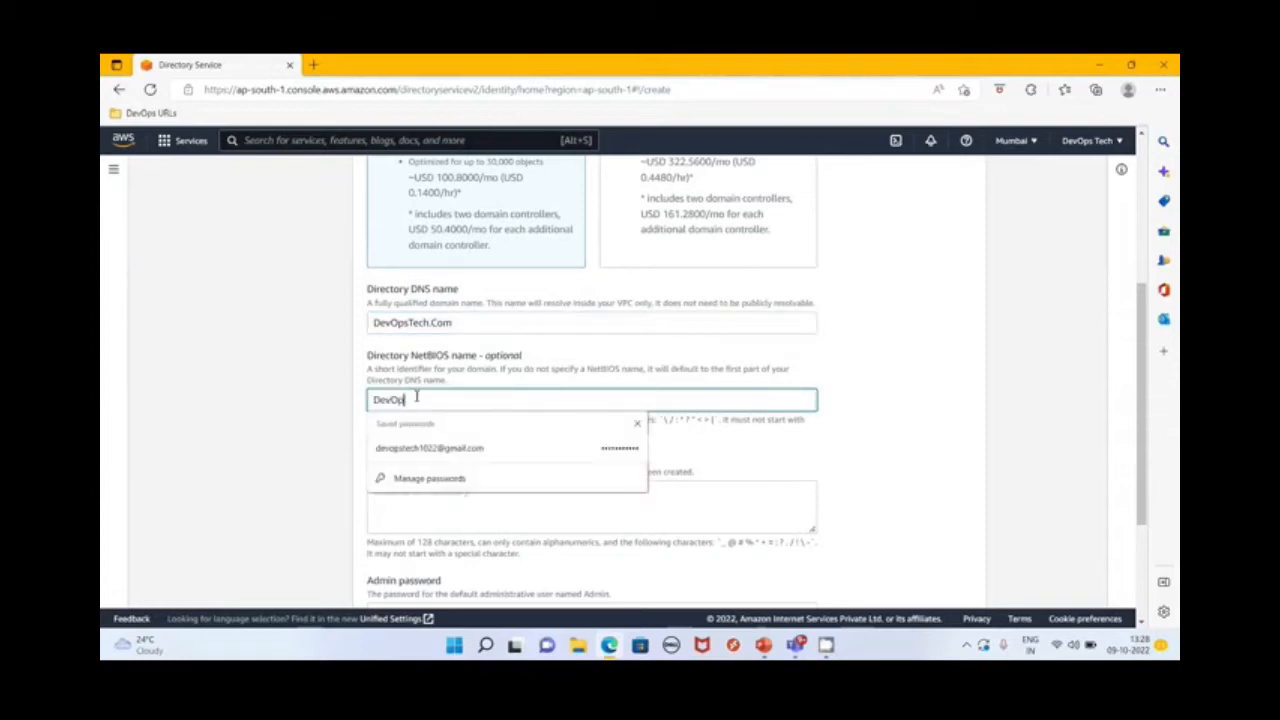
{"action": "type", "text": "ech"}
{"action": "left_click", "coordinate": [968, 456]}
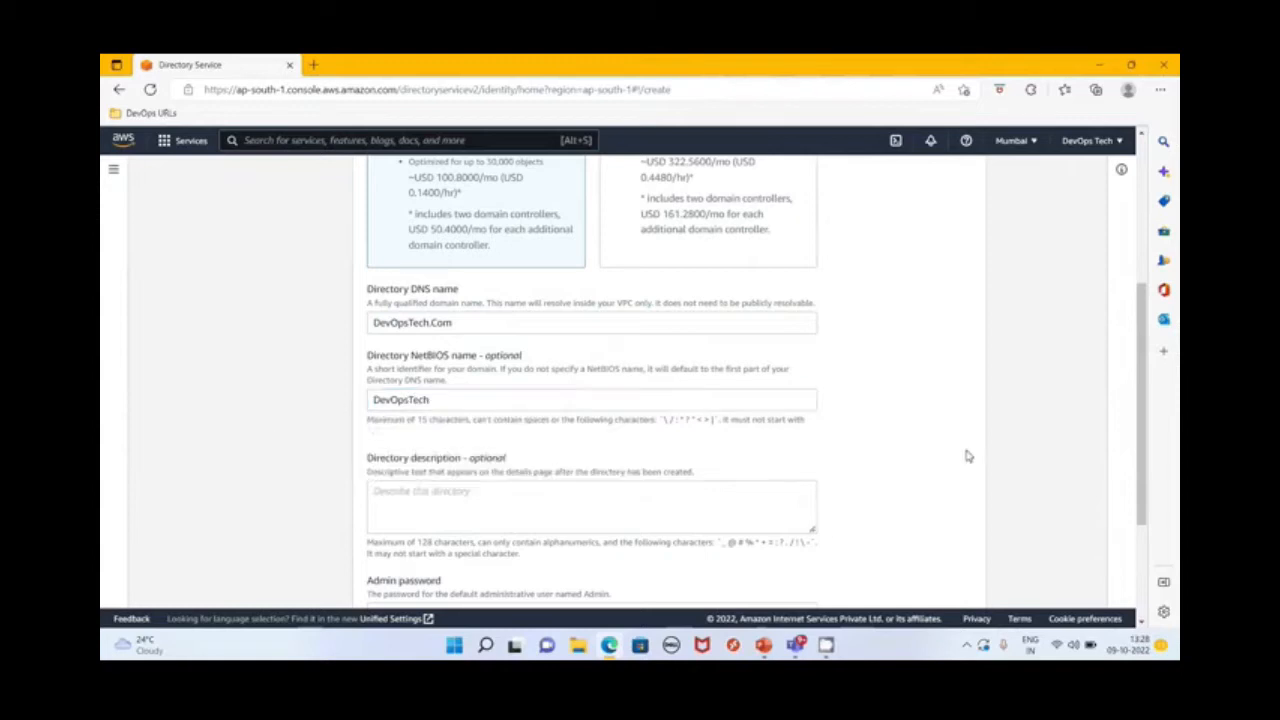
Enter and confirm the directory's admin password, leaving the description empty, and continue to the VPC and subnet settings
{"action": "scroll", "coordinate": [471, 487], "scroll_direction": "down", "scroll_amount": 2}
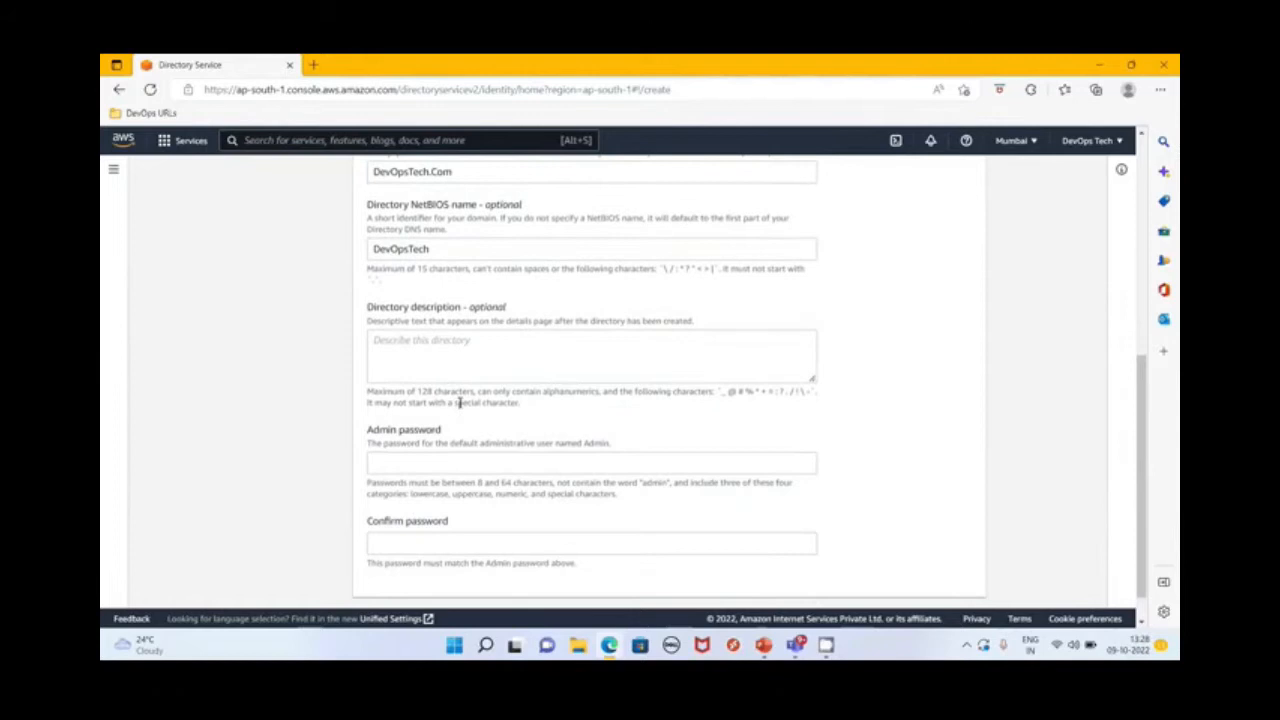
{"action": "left_click", "coordinate": [433, 466]}
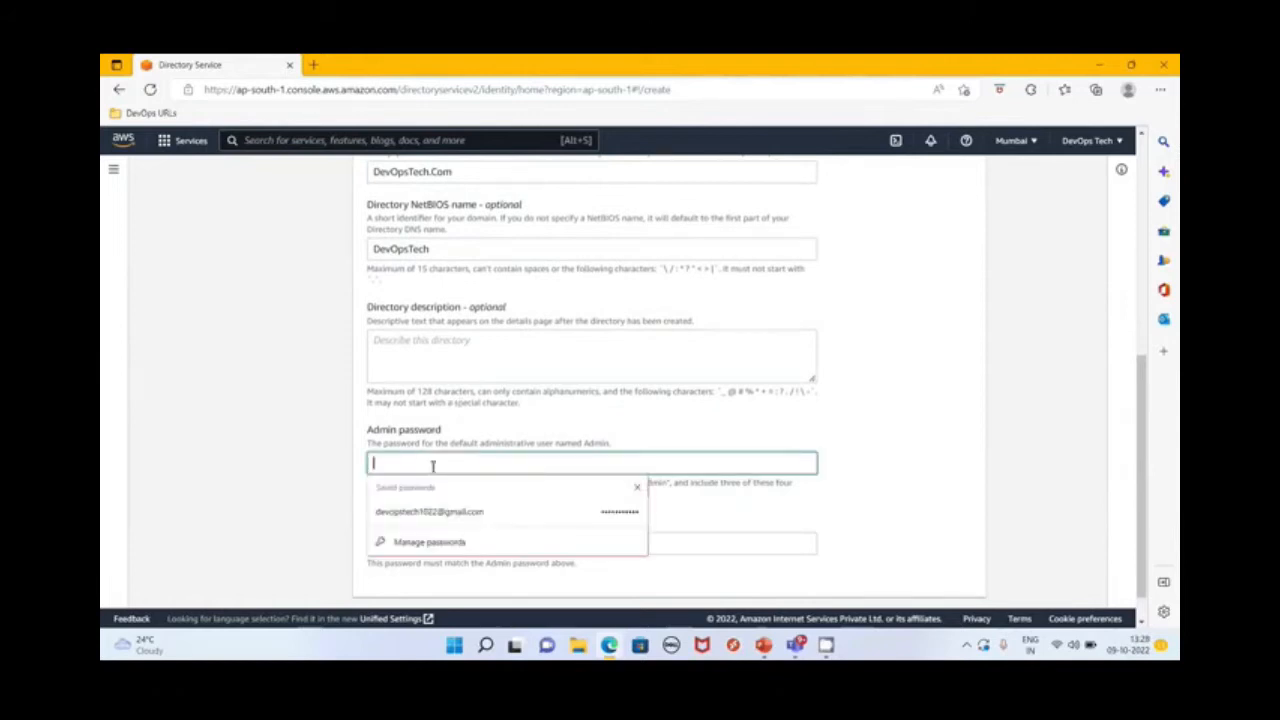
{"action": "type", "text": "••••••••••"}
{"action": "key", "text": "Tab"}
{"action": "type", "text": "••••••••••"}
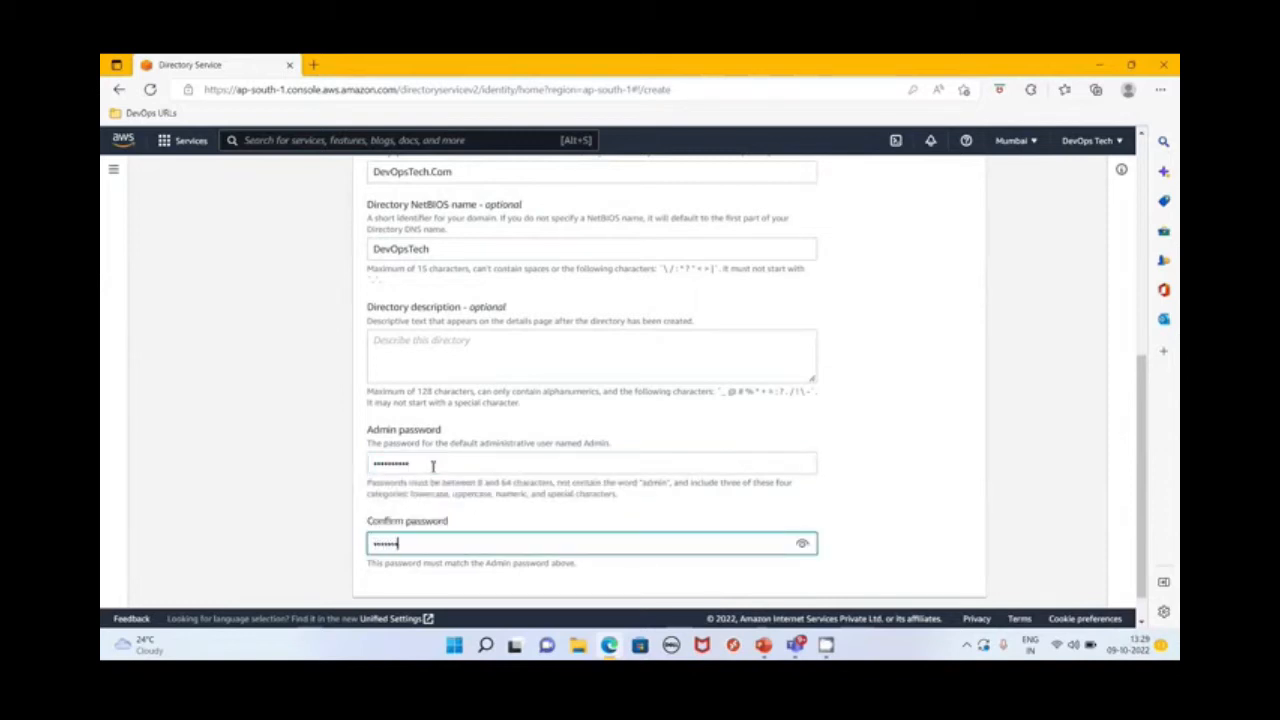
{"action": "scroll", "coordinate": [646, 523], "scroll_direction": "down", "scroll_amount": 1}
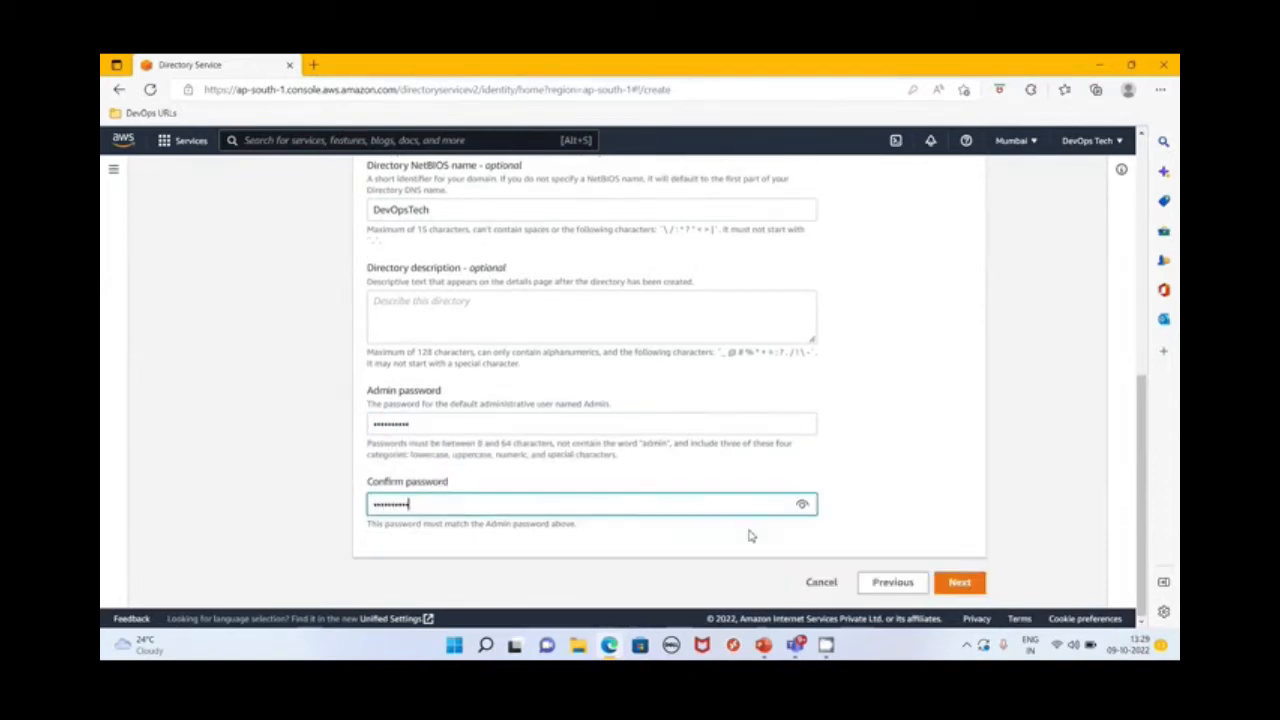
{"action": "left_click", "coordinate": [960, 583]}
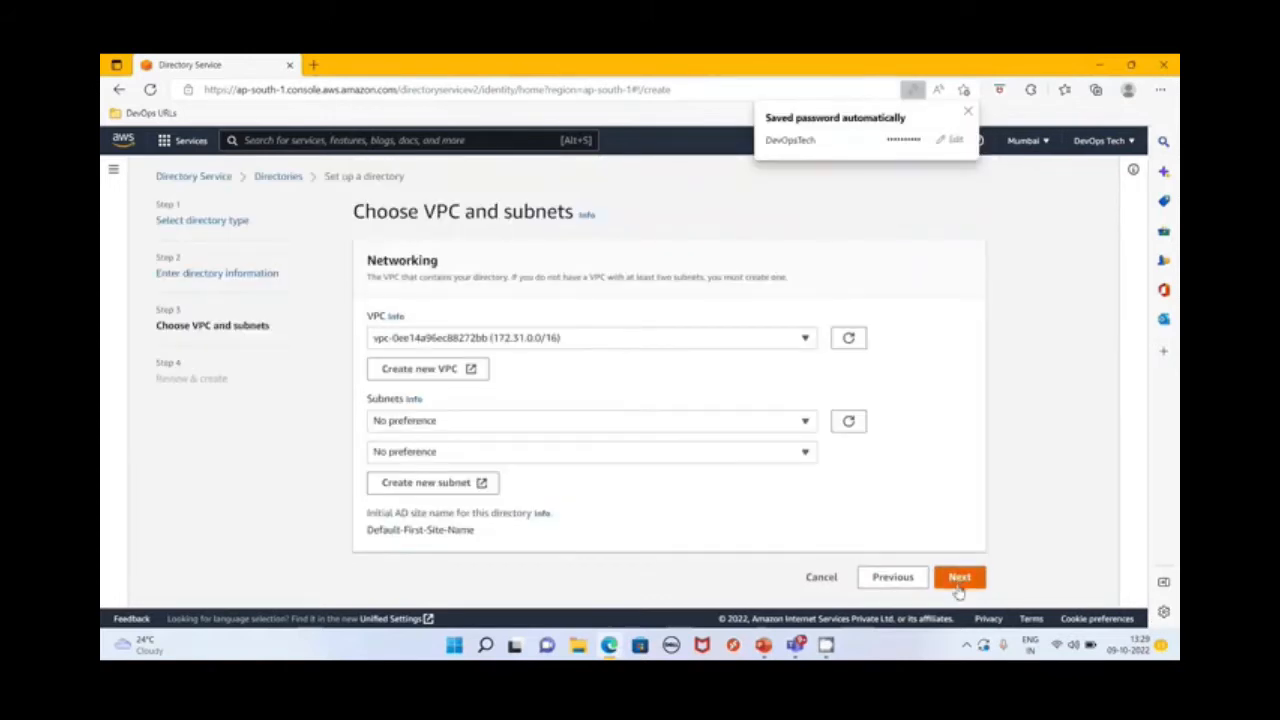
Assign the ap-south-1b subnet (172.31.0.0/20) and the ap-south-1a subnet (172.31.32.0/20) to the directory and continue to the review
{"action": "left_click", "coordinate": [466, 424]}
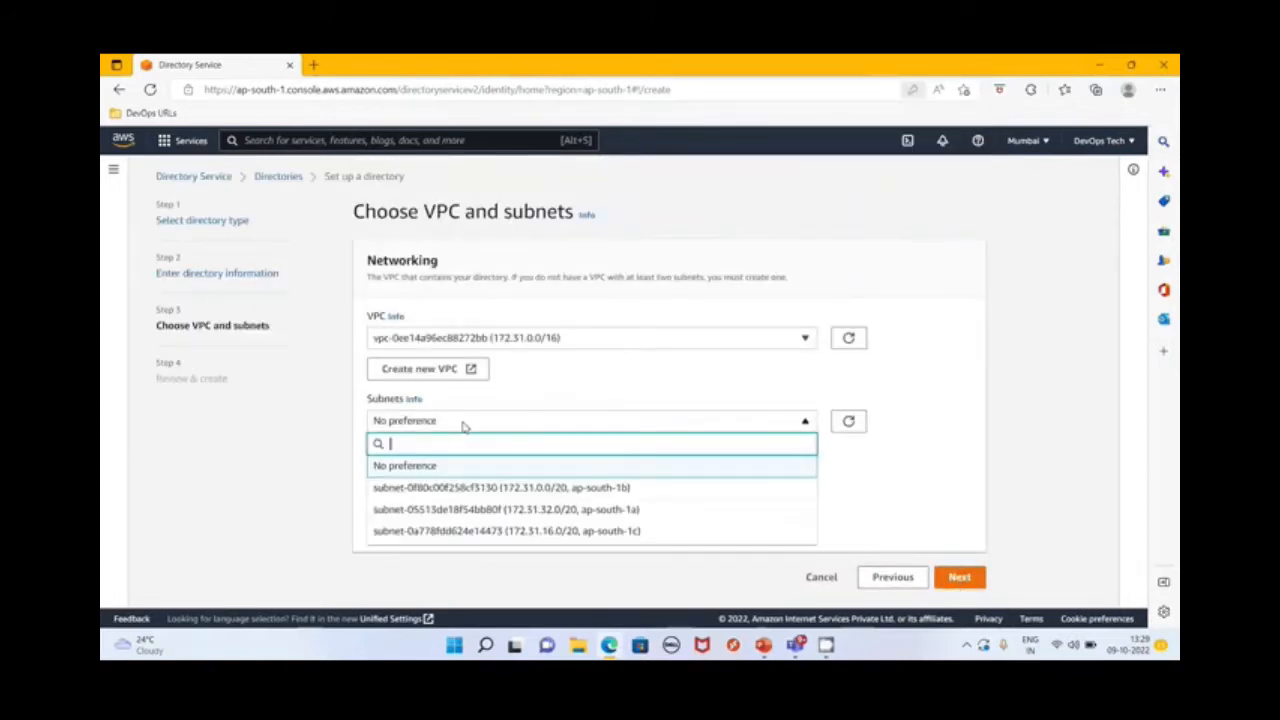
{"action": "left_click", "coordinate": [575, 490]}
{"action": "left_click", "coordinate": [527, 451]}
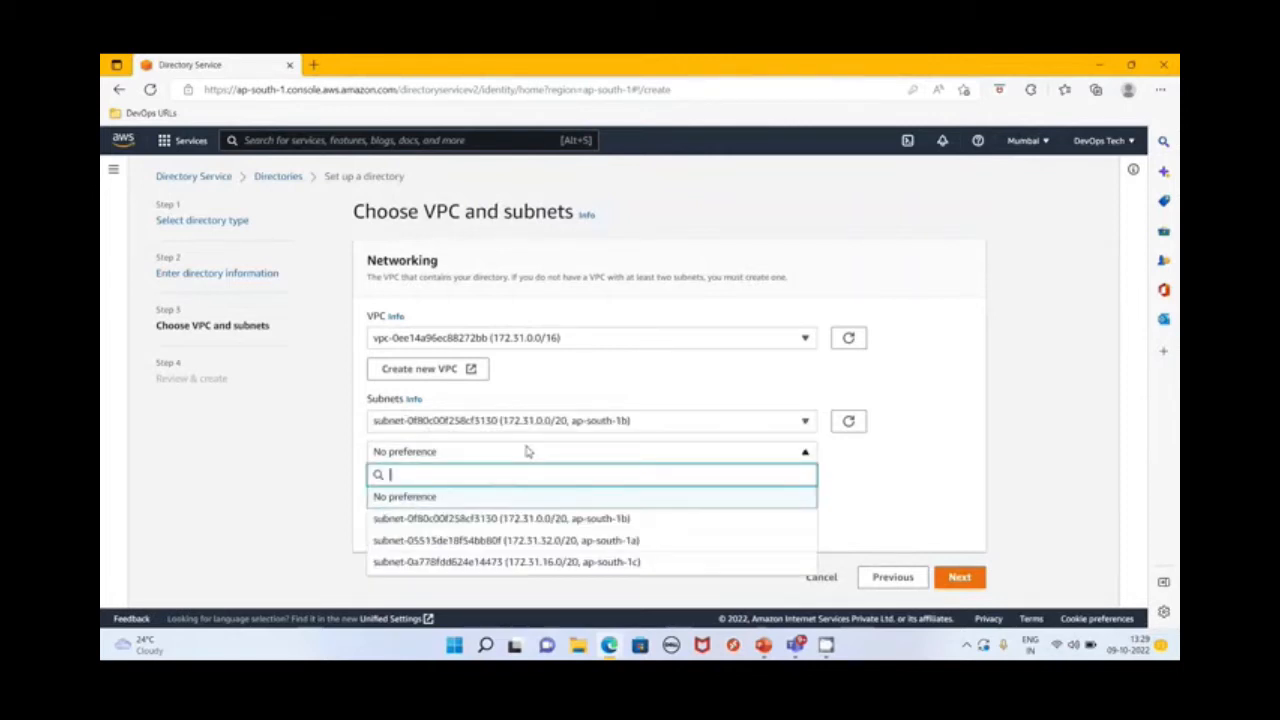
{"action": "left_click", "coordinate": [491, 540]}
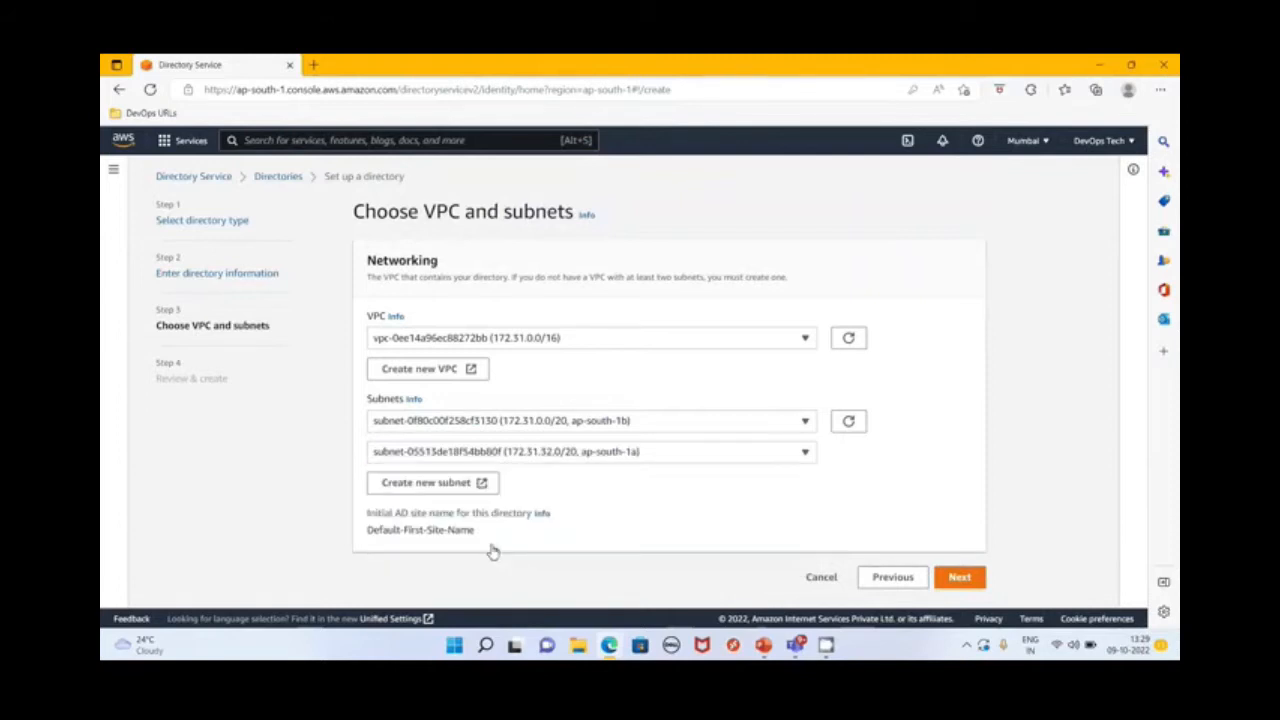
{"action": "left_click", "coordinate": [958, 579]}
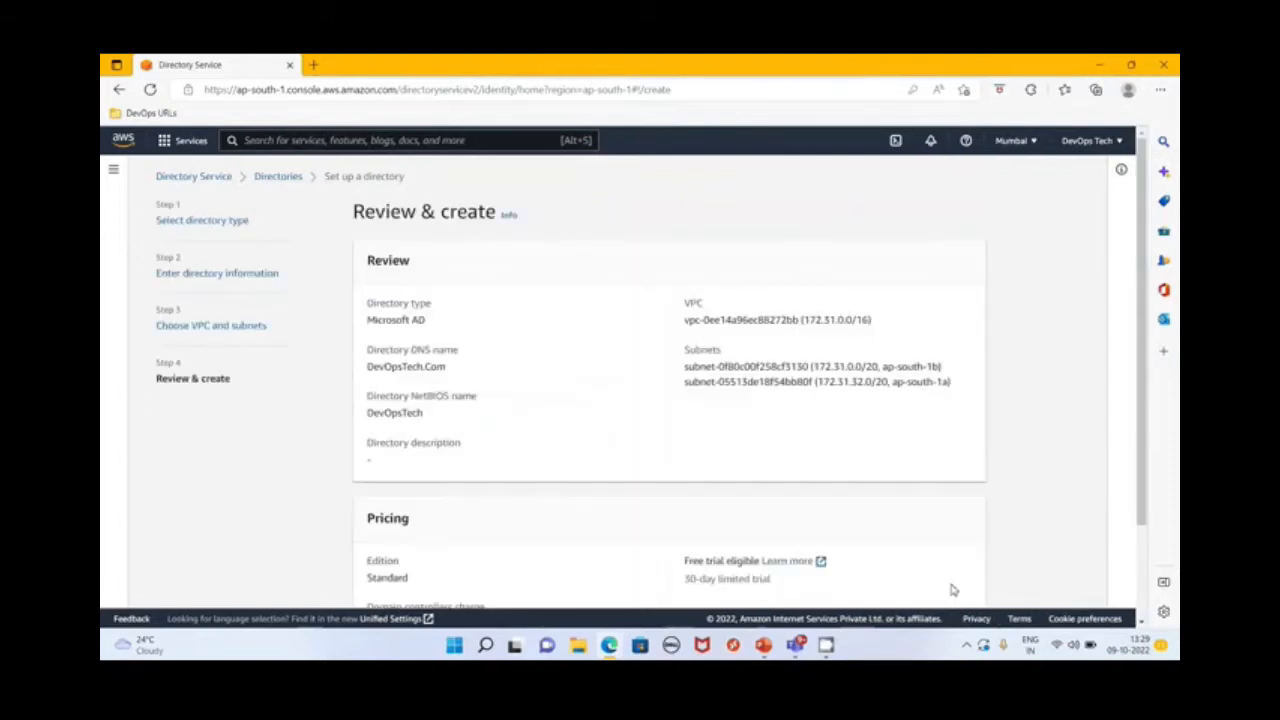
Review the configuration and pricing, create the directory, and open its details page
{"action": "scroll", "coordinate": [590, 518], "scroll_direction": "down", "scroll_amount": 2}
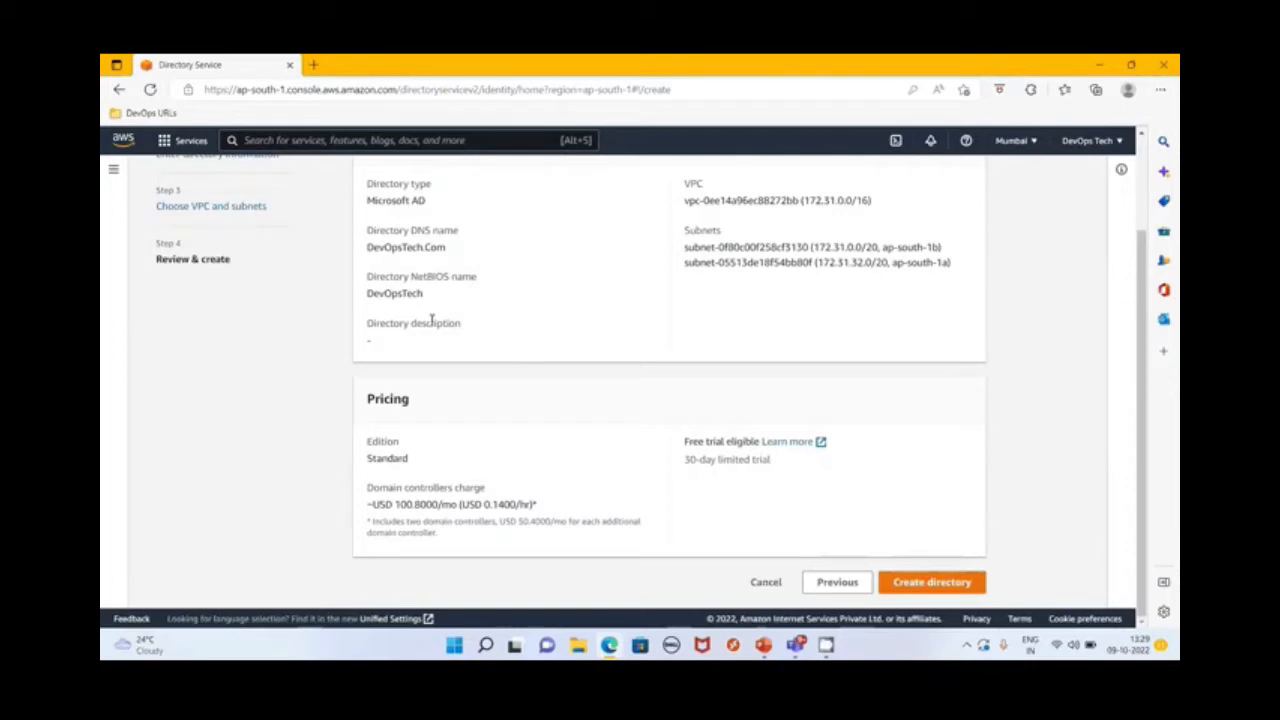
{"action": "left_click", "coordinate": [927, 585]}
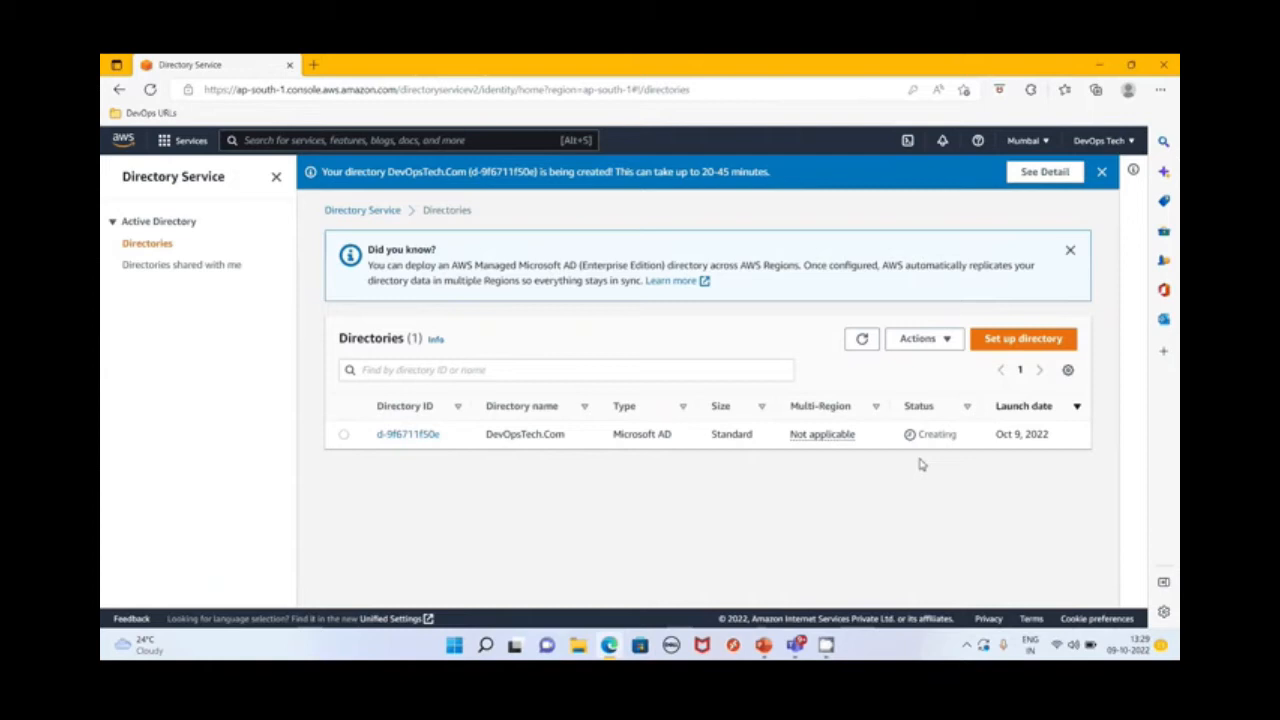
{"action": "left_click", "coordinate": [405, 436]}
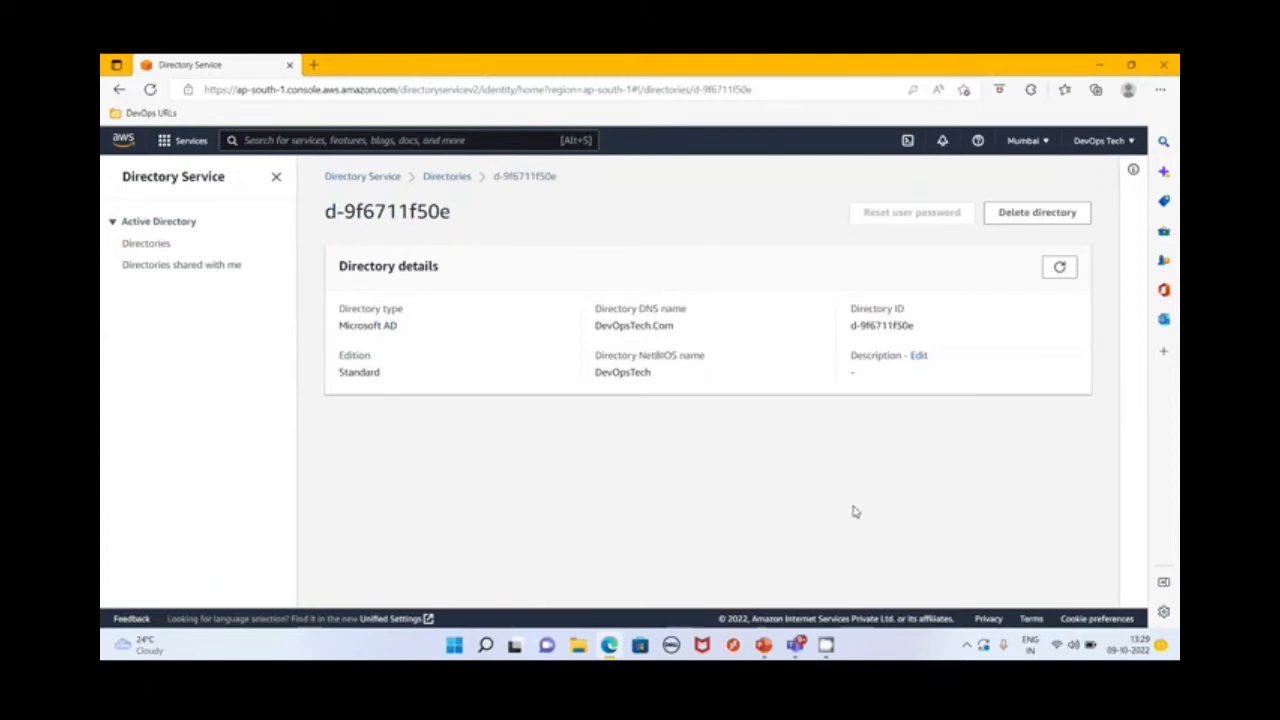
{"action": "left_click", "coordinate": [832, 648]}
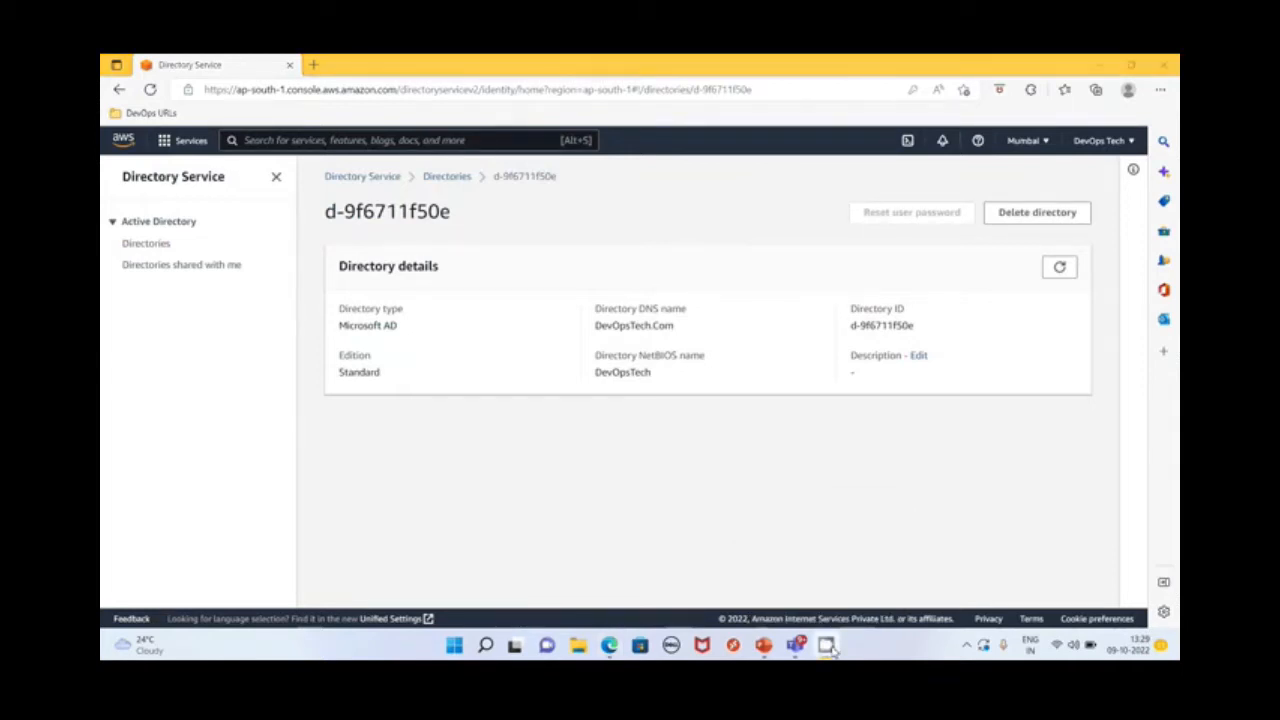
{"action": "left_click", "coordinate": [967, 648]}
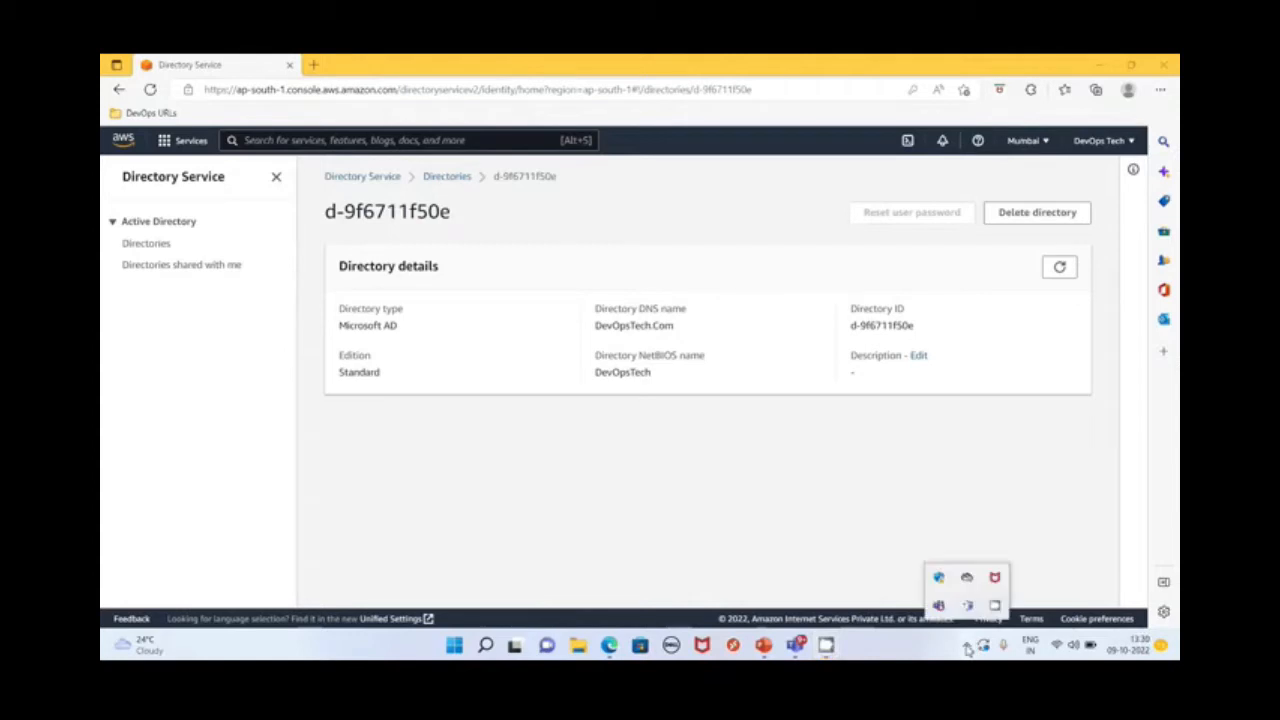
{"action": "right_click", "coordinate": [994, 605]}
{"action": "left_click", "coordinate": [1027, 577]}
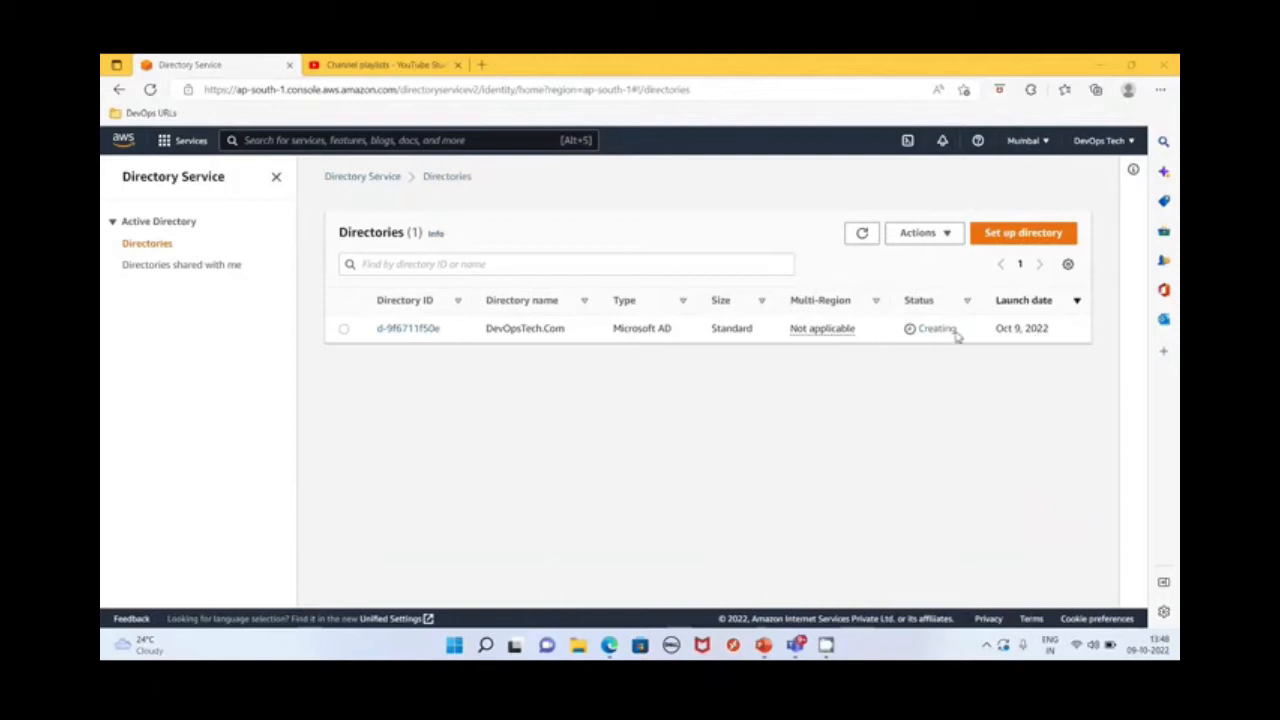
Check the creation status and directory ID of the DevOpsTech.Com entry in the directories list
{"action": "left_click_drag", "start_coordinate": [961, 334], "coordinate": [896, 331]}
{"action": "left_click", "coordinate": [620, 350]}
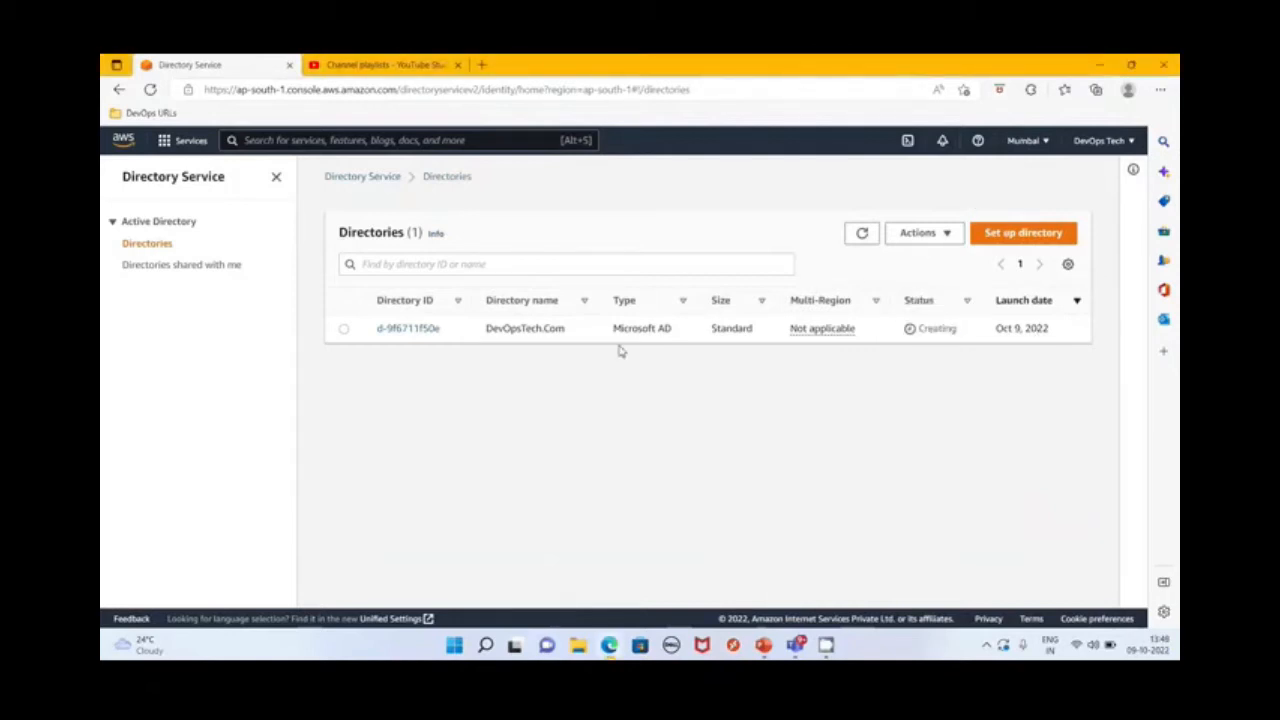
{"action": "left_click_drag", "start_coordinate": [417, 331], "coordinate": [378, 330]}
{"action": "left_click_drag", "start_coordinate": [465, 330], "coordinate": [376, 330]}
{"action": "left_click", "coordinate": [465, 408]}
{"action": "left_click", "coordinate": [986, 645]}
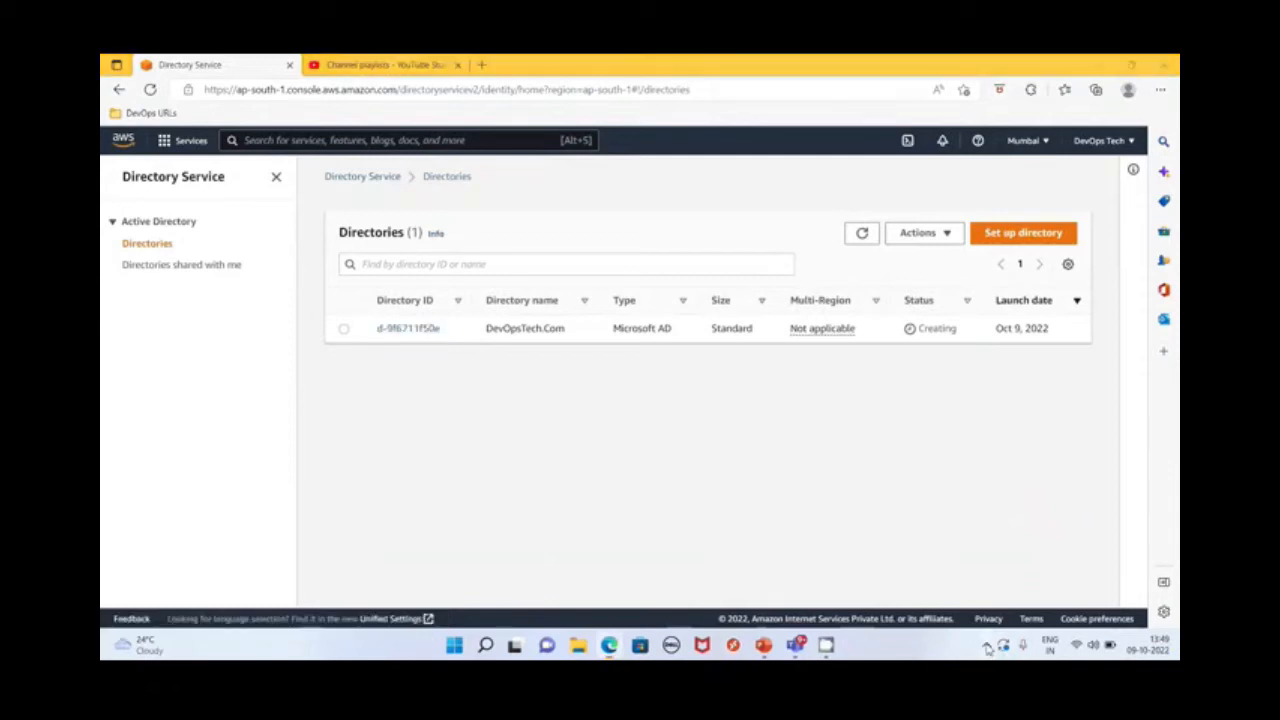
{"action": "right_click", "coordinate": [1015, 606]}
{"action": "left_click", "coordinate": [1040, 562]}
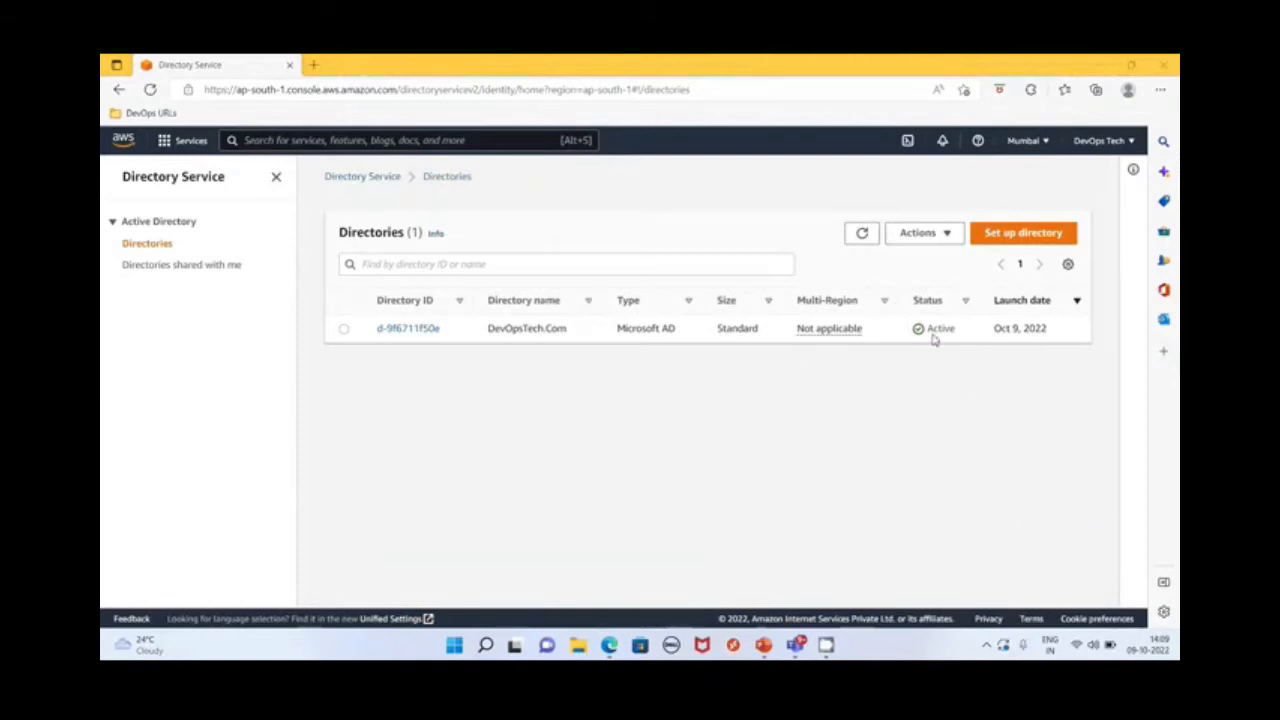
Open the DevOpsTech.Com directory's details and examine its networking information, DNS addresses and directory settings
{"action": "left_click", "coordinate": [410, 330]}
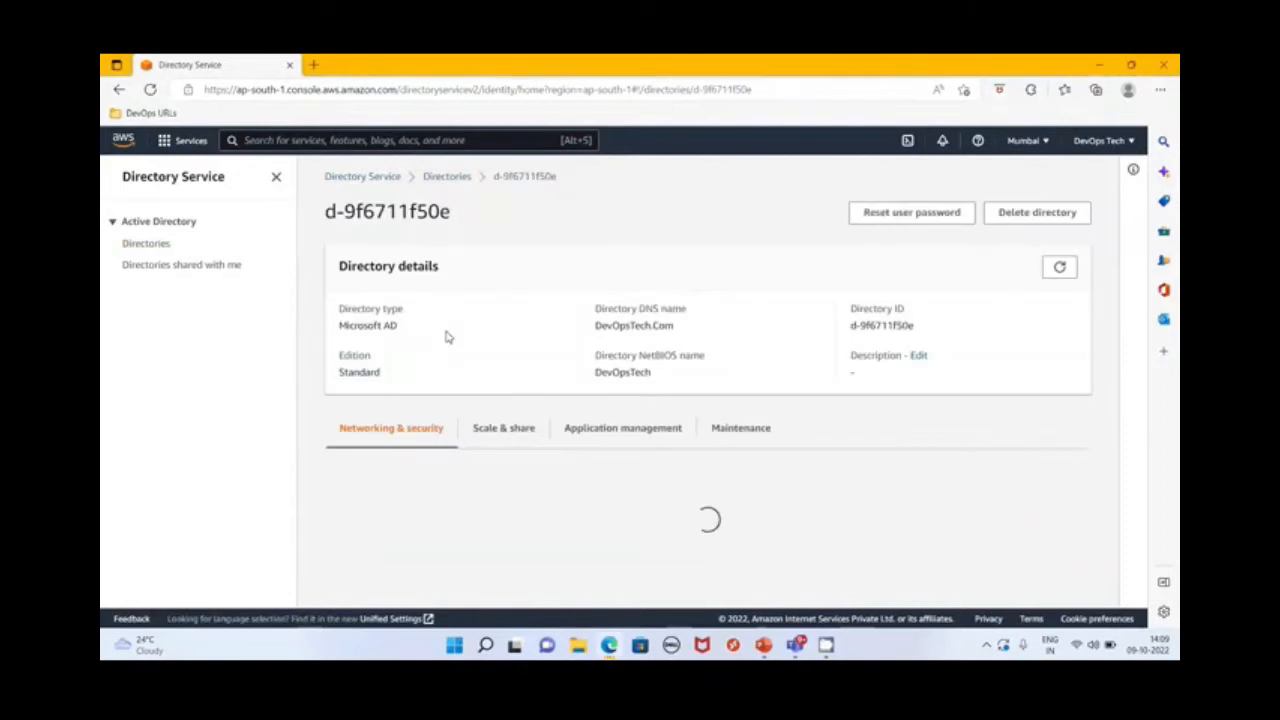
{"action": "scroll", "coordinate": [578, 464], "scroll_direction": "down", "scroll_amount": 1}
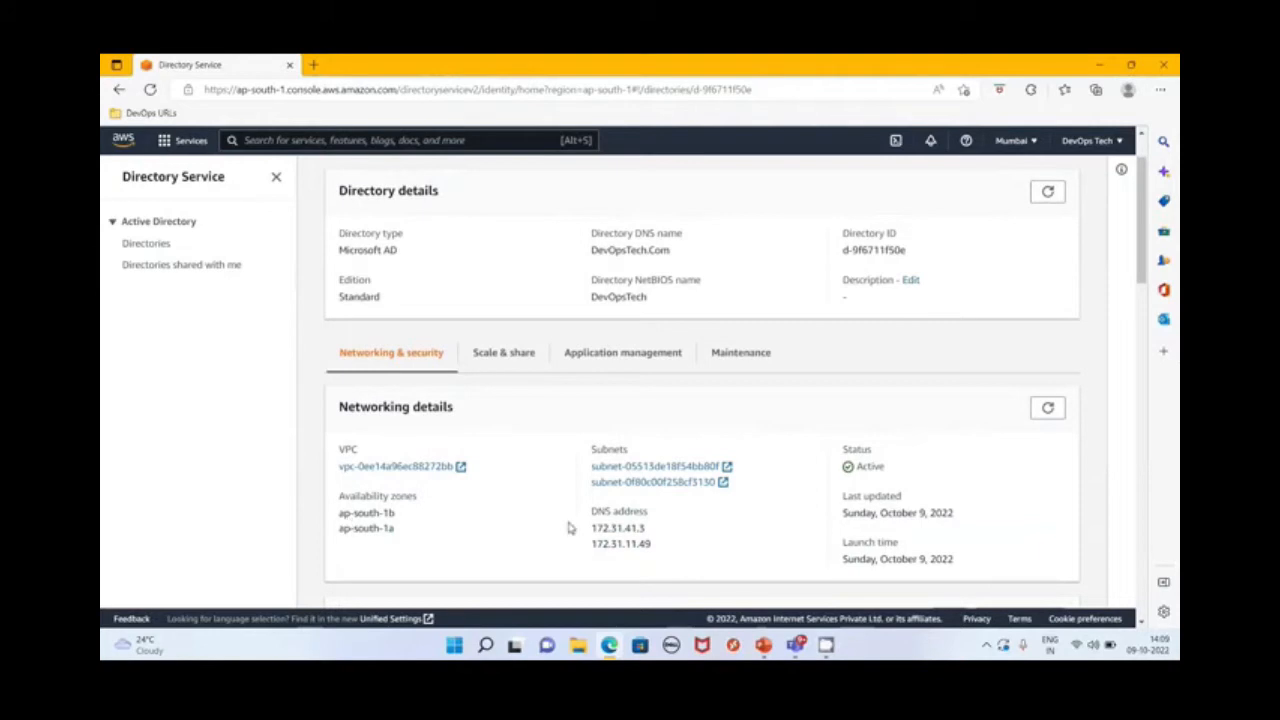
{"action": "scroll", "coordinate": [660, 460], "scroll_direction": "down", "scroll_amount": 2}
{"action": "double_click", "coordinate": [638, 378]}
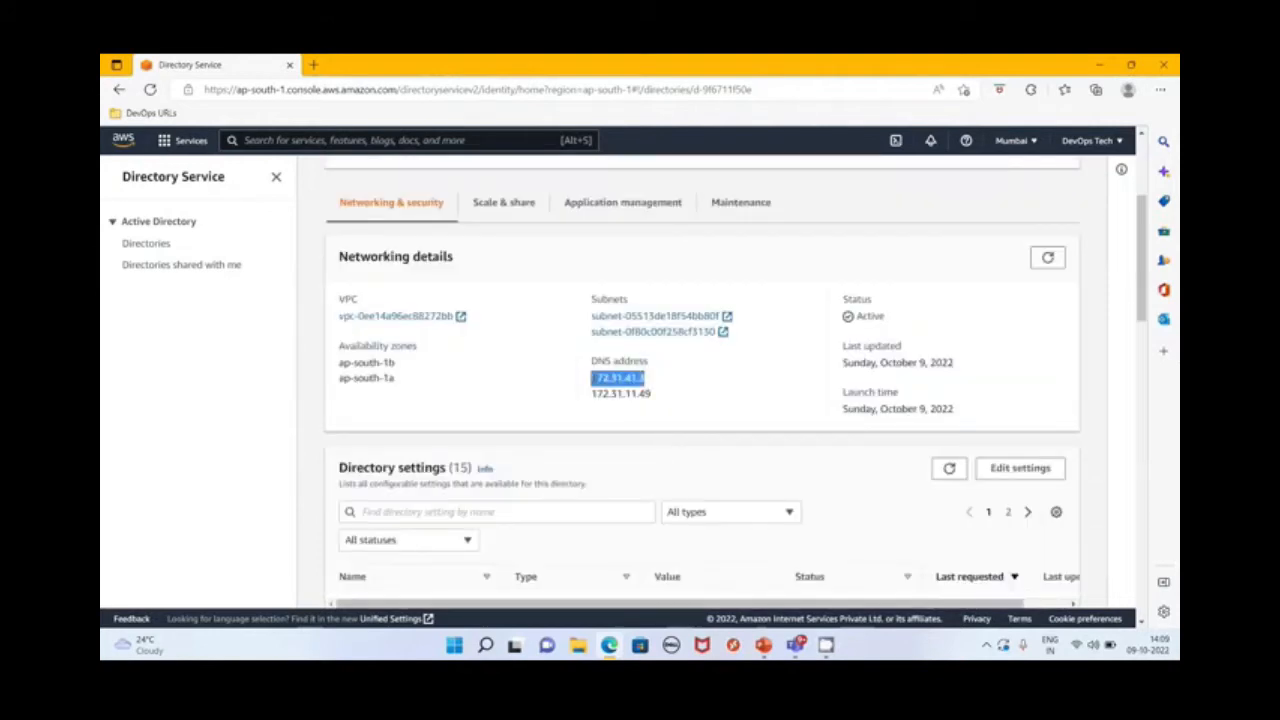
{"action": "left_click", "coordinate": [672, 400]}
{"action": "left_click_drag", "start_coordinate": [672, 400], "coordinate": [598, 396]}
{"action": "scroll", "coordinate": [700, 406], "scroll_direction": "down", "scroll_amount": 1}
{"action": "scroll", "coordinate": [700, 406], "scroll_direction": "down", "scroll_amount": 1}
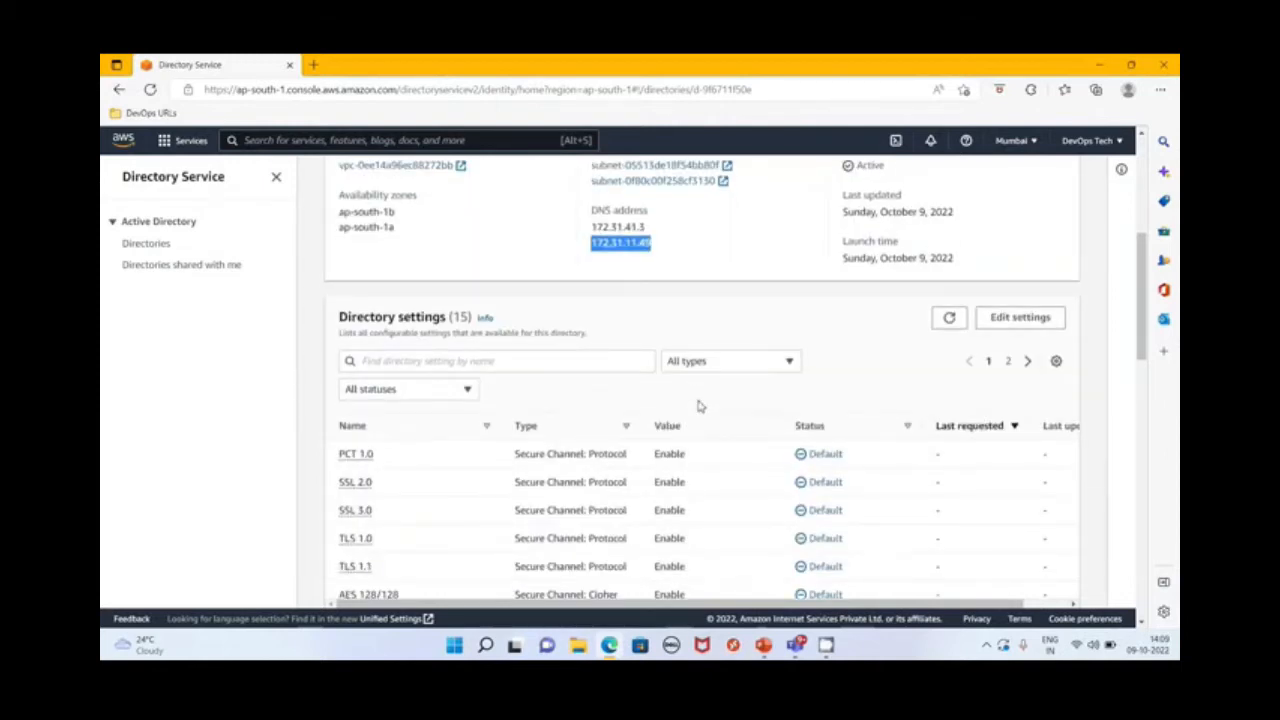
{"action": "scroll", "coordinate": [700, 406], "scroll_direction": "down", "scroll_amount": 1}
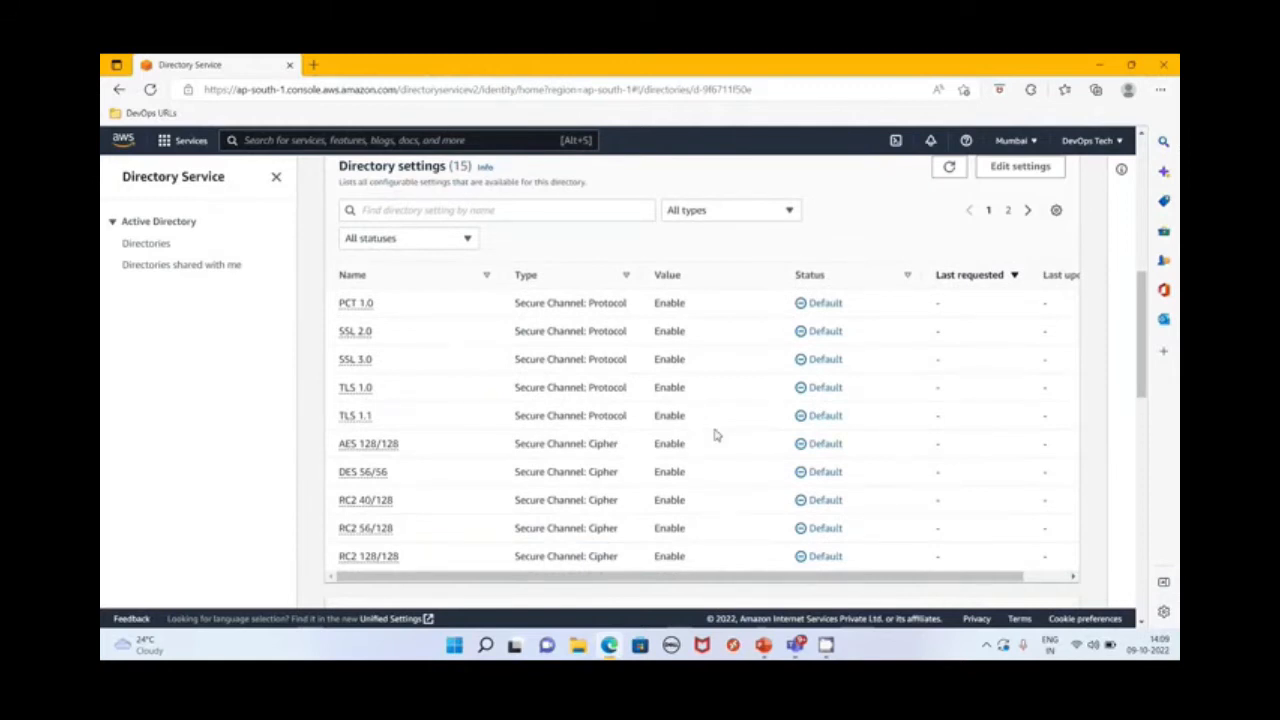
{"action": "scroll", "coordinate": [715, 435], "scroll_direction": "up", "scroll_amount": 3}
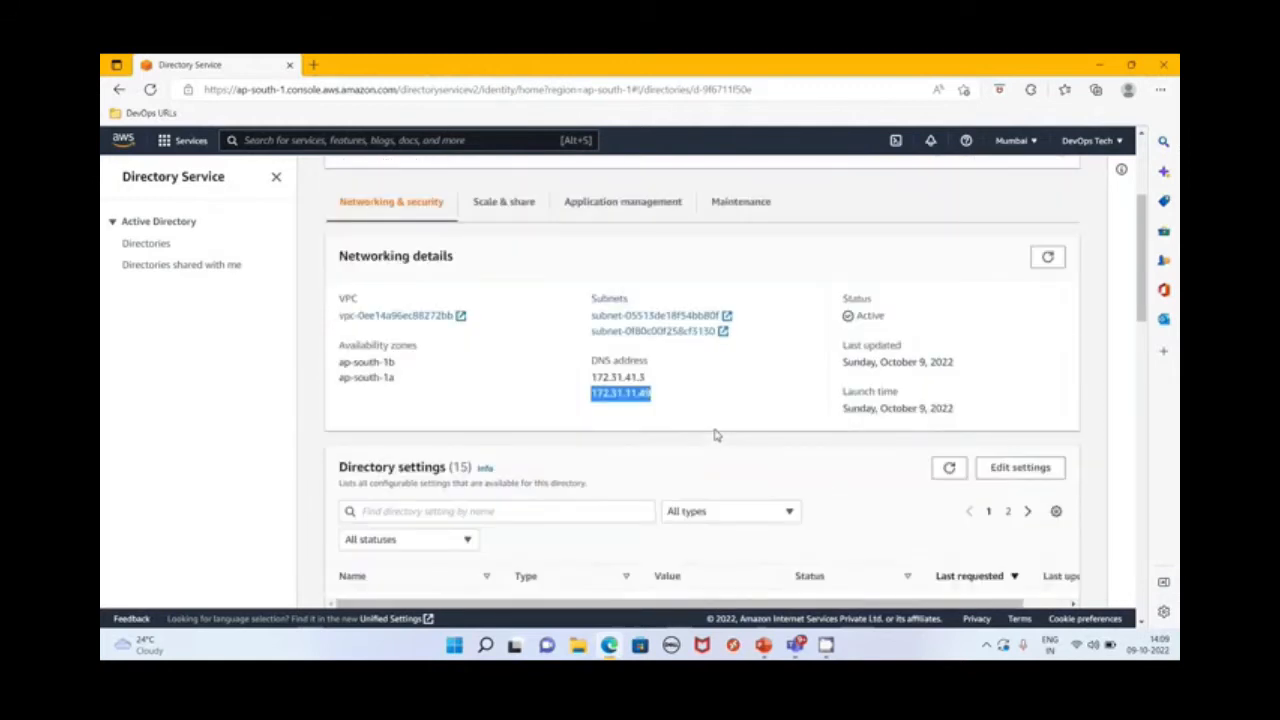
Examine the directory's scale and share details, including its shared directories and domain controllers
{"action": "left_click", "coordinate": [510, 204]}
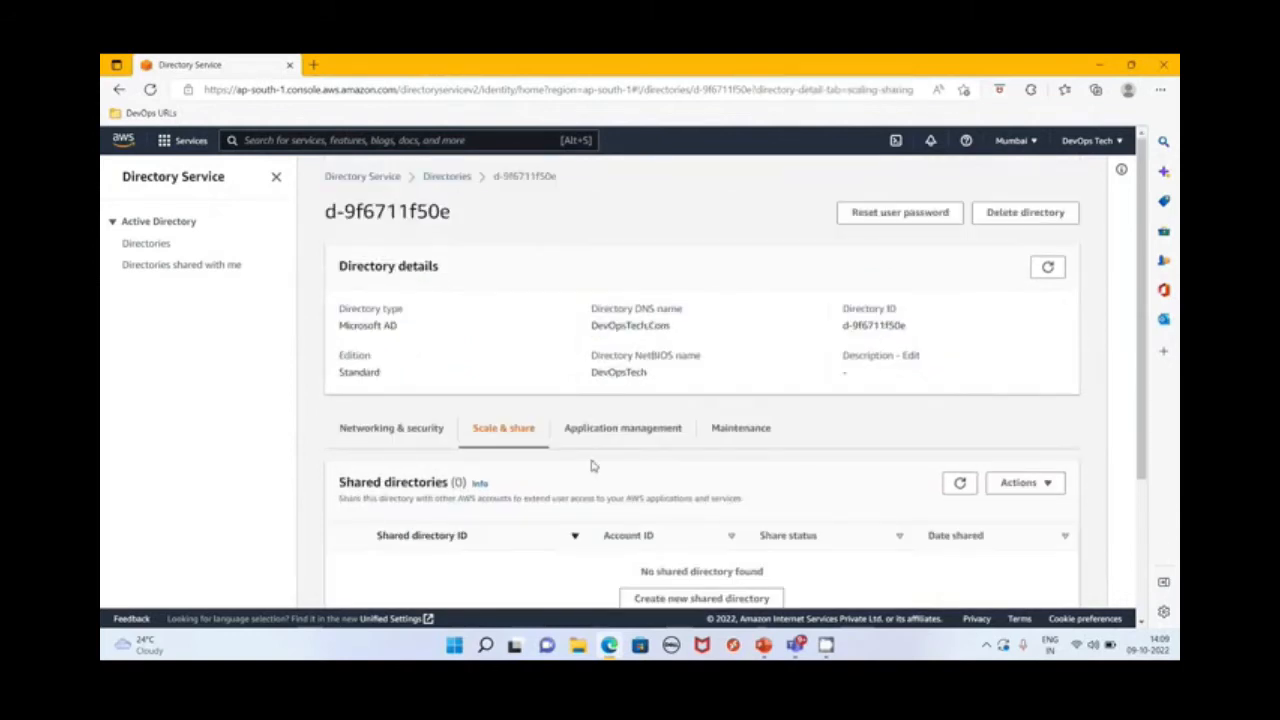
{"action": "scroll", "coordinate": [591, 466], "scroll_direction": "down", "scroll_amount": 3}
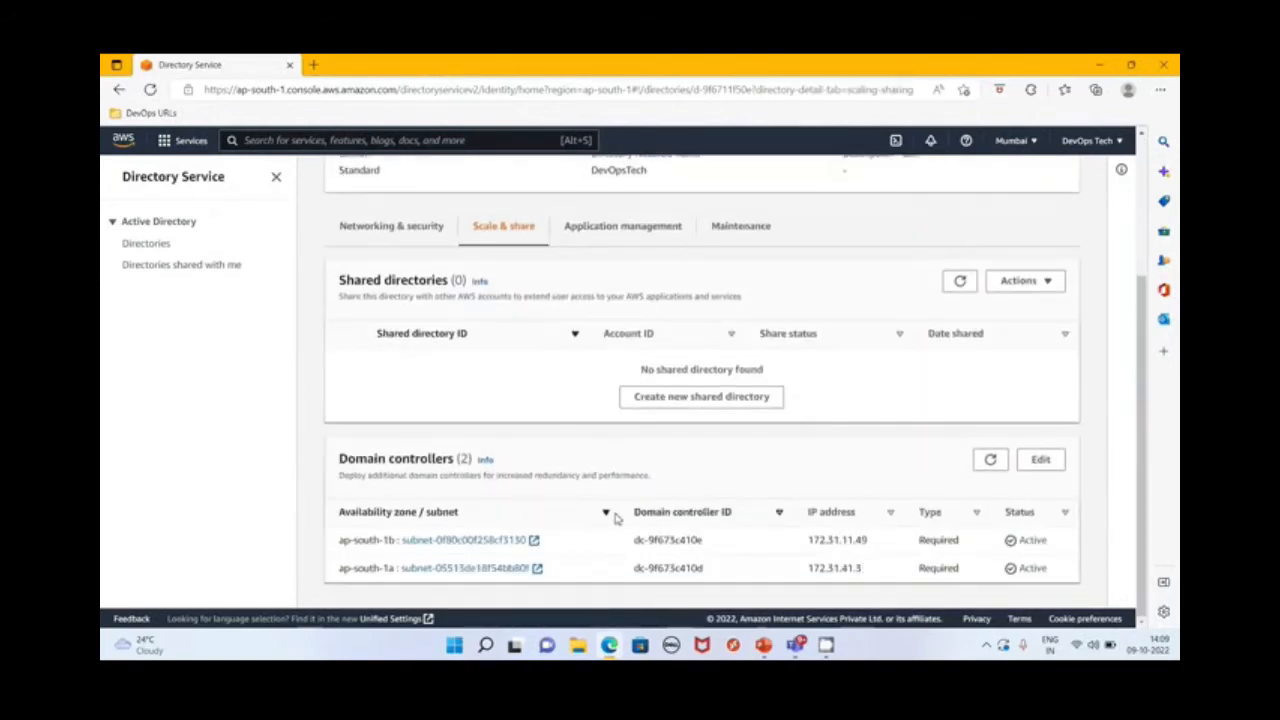
Examine the directory's application management details, including the access URL, AWS apps and services, and delegated console access
{"action": "scroll", "coordinate": [654, 391], "scroll_direction": "up", "scroll_amount": 1}
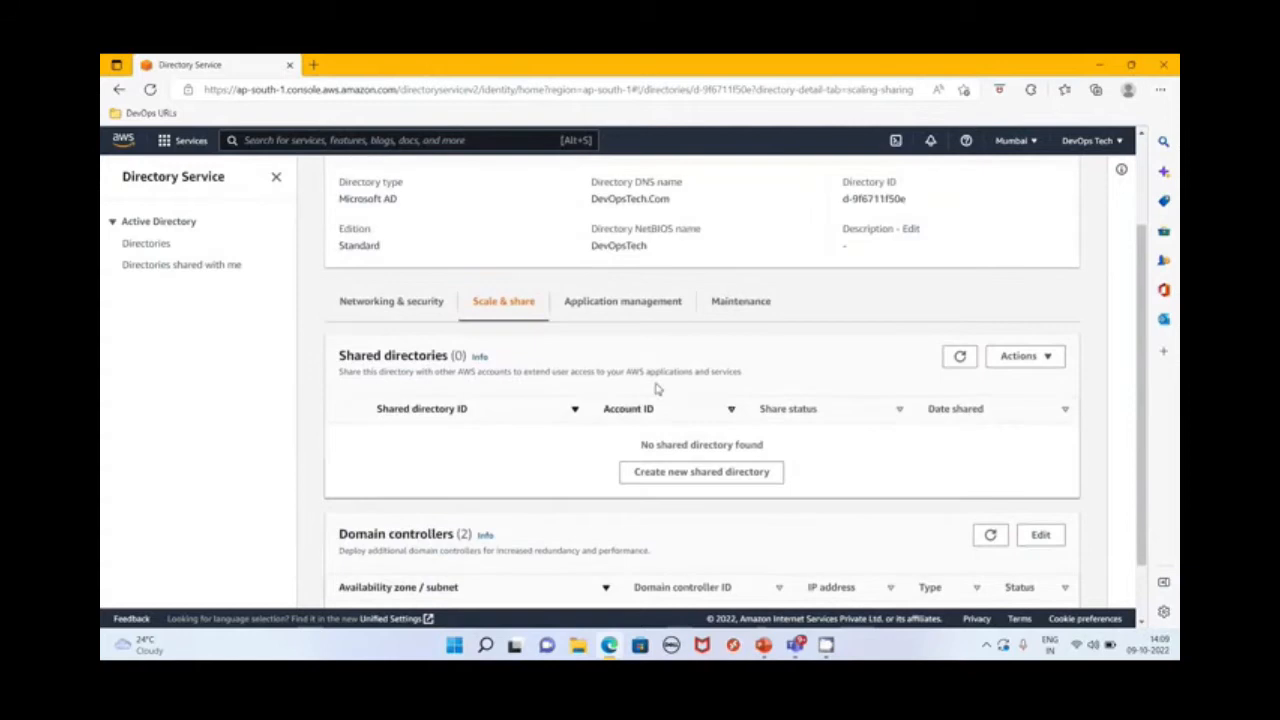
{"action": "left_click", "coordinate": [657, 302]}
{"action": "scroll", "coordinate": [740, 400], "scroll_direction": "down", "scroll_amount": 2}
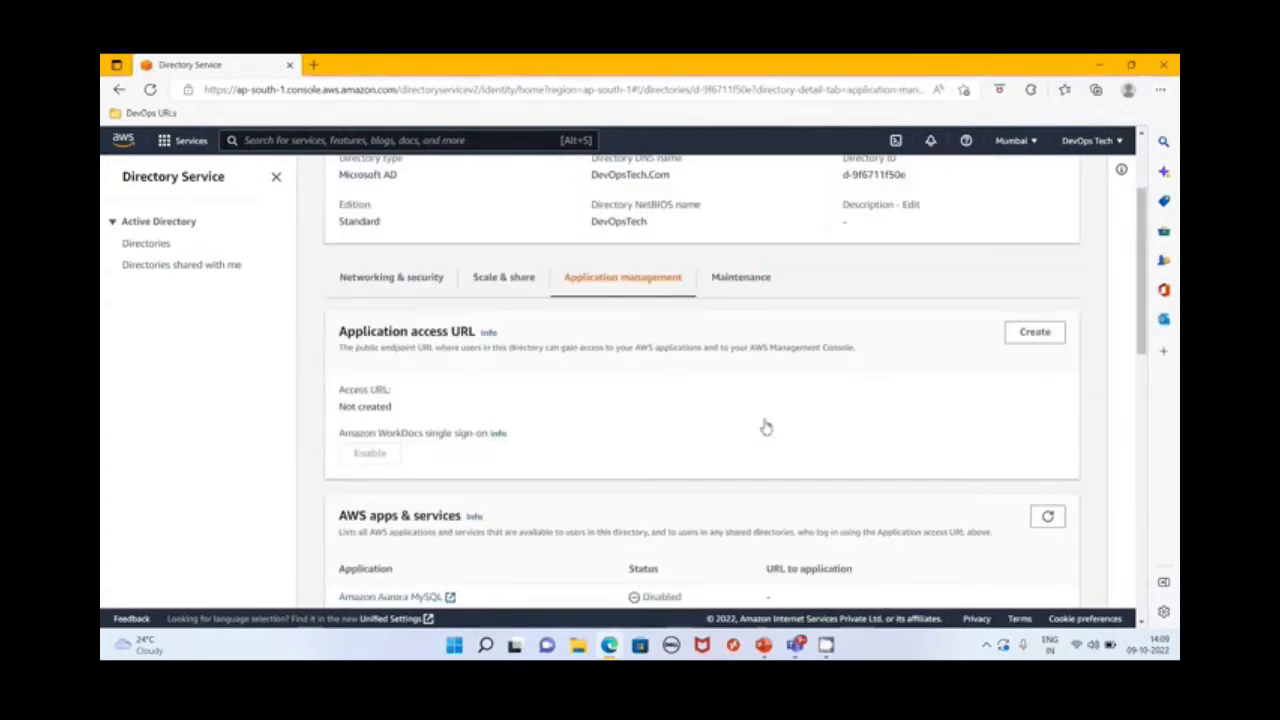
{"action": "scroll", "coordinate": [765, 427], "scroll_direction": "down", "scroll_amount": 5}
{"action": "scroll", "coordinate": [765, 426], "scroll_direction": "down", "scroll_amount": 4}
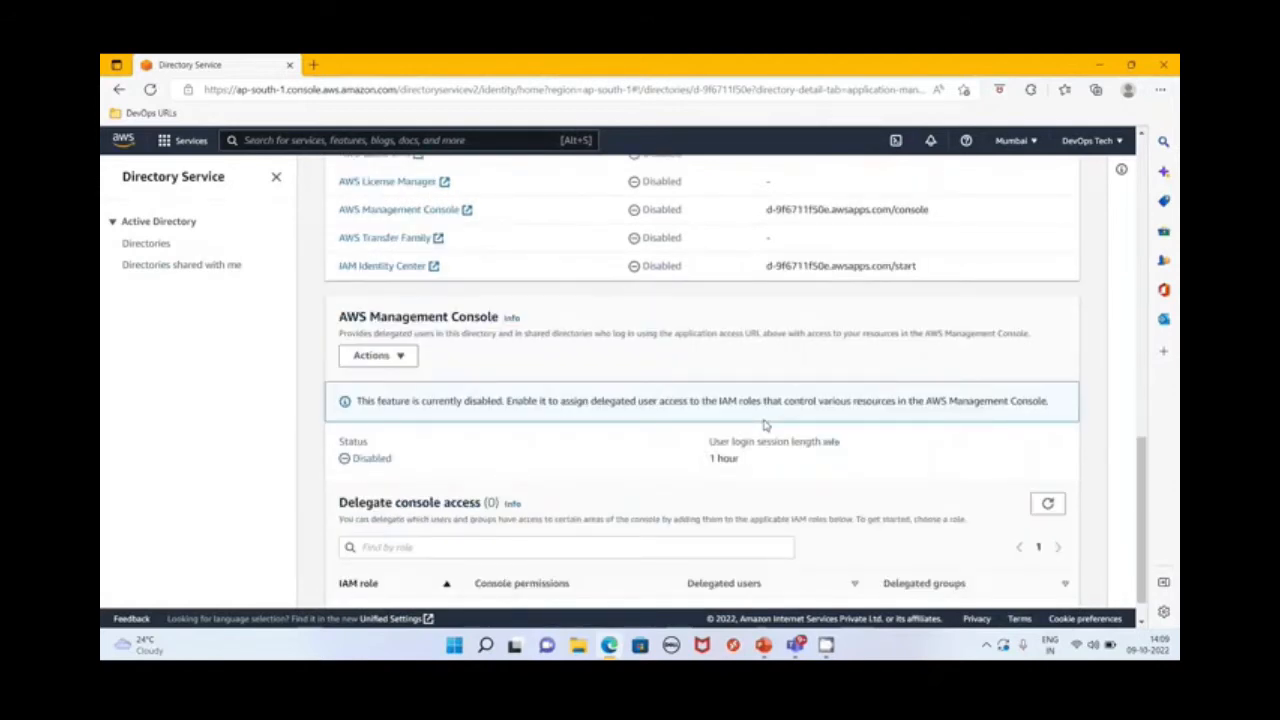
{"action": "scroll", "coordinate": [531, 480], "scroll_direction": "down", "scroll_amount": 1}
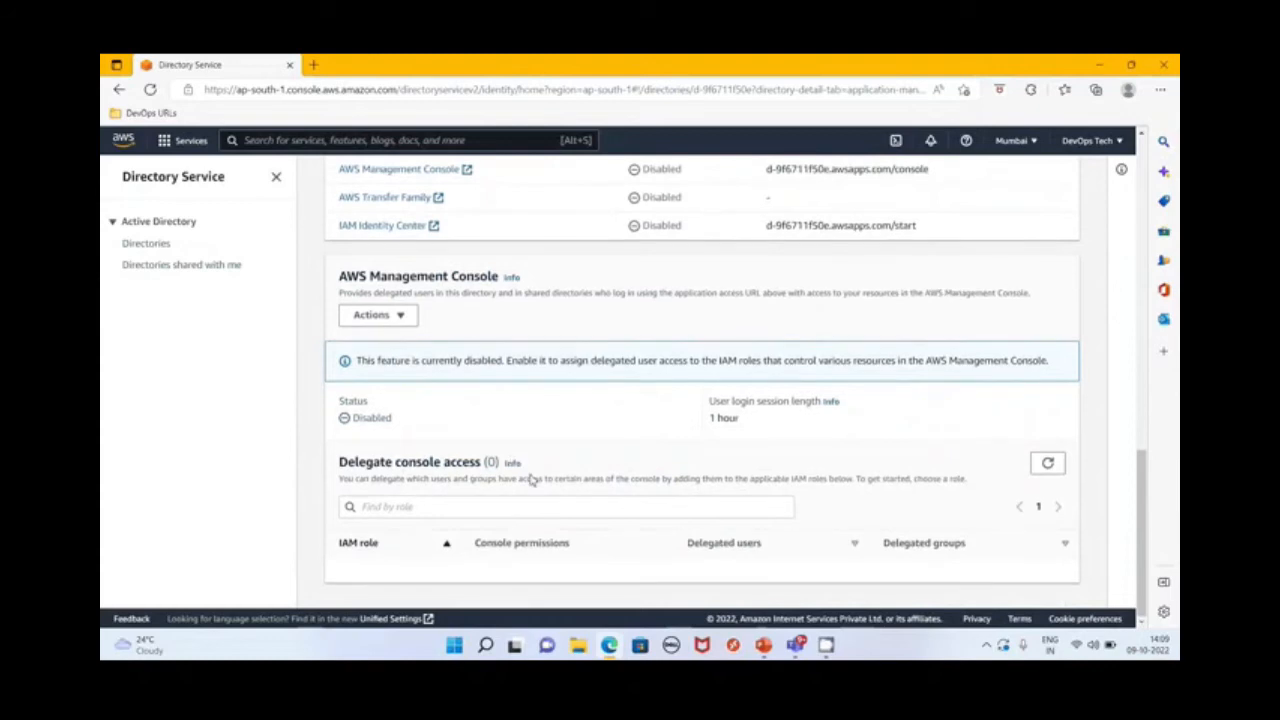
Examine the directory's maintenance details, including directory monitoring, snapshots and schema extensions
{"action": "scroll", "coordinate": [749, 540], "scroll_direction": "up", "scroll_amount": 10}
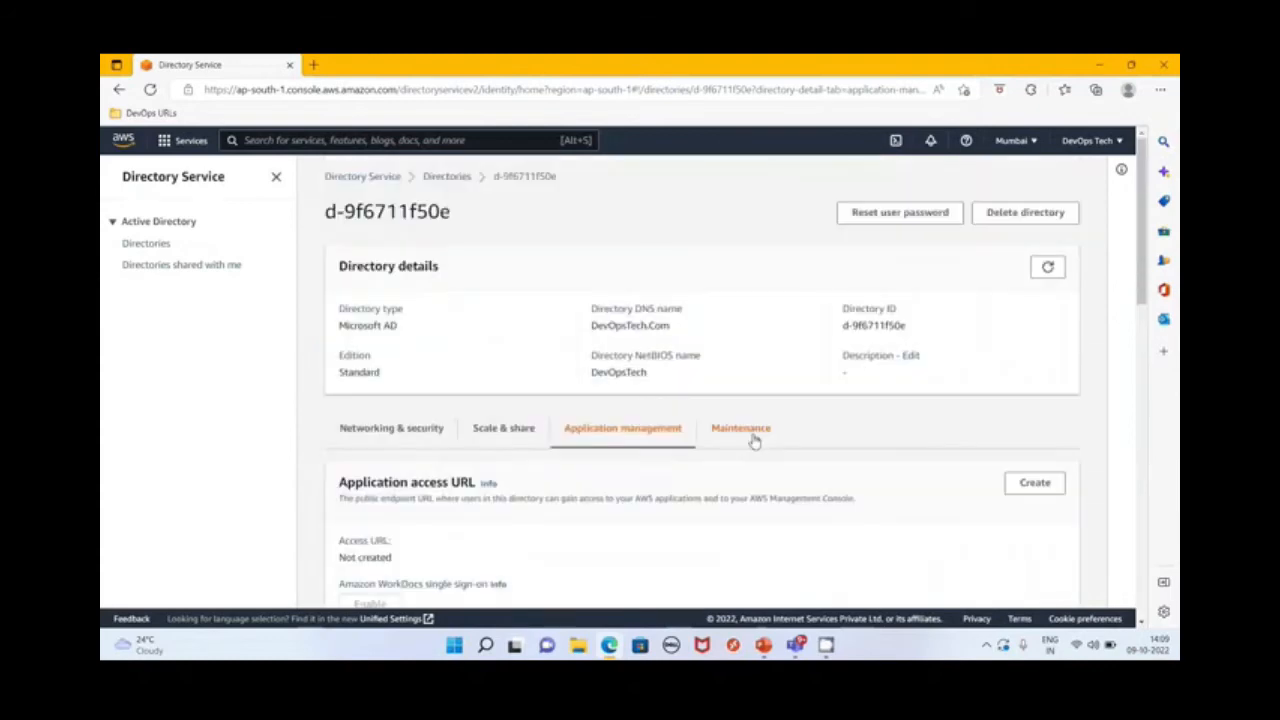
{"action": "left_click", "coordinate": [754, 441]}
{"action": "scroll", "coordinate": [743, 500], "scroll_direction": "down", "scroll_amount": 5}
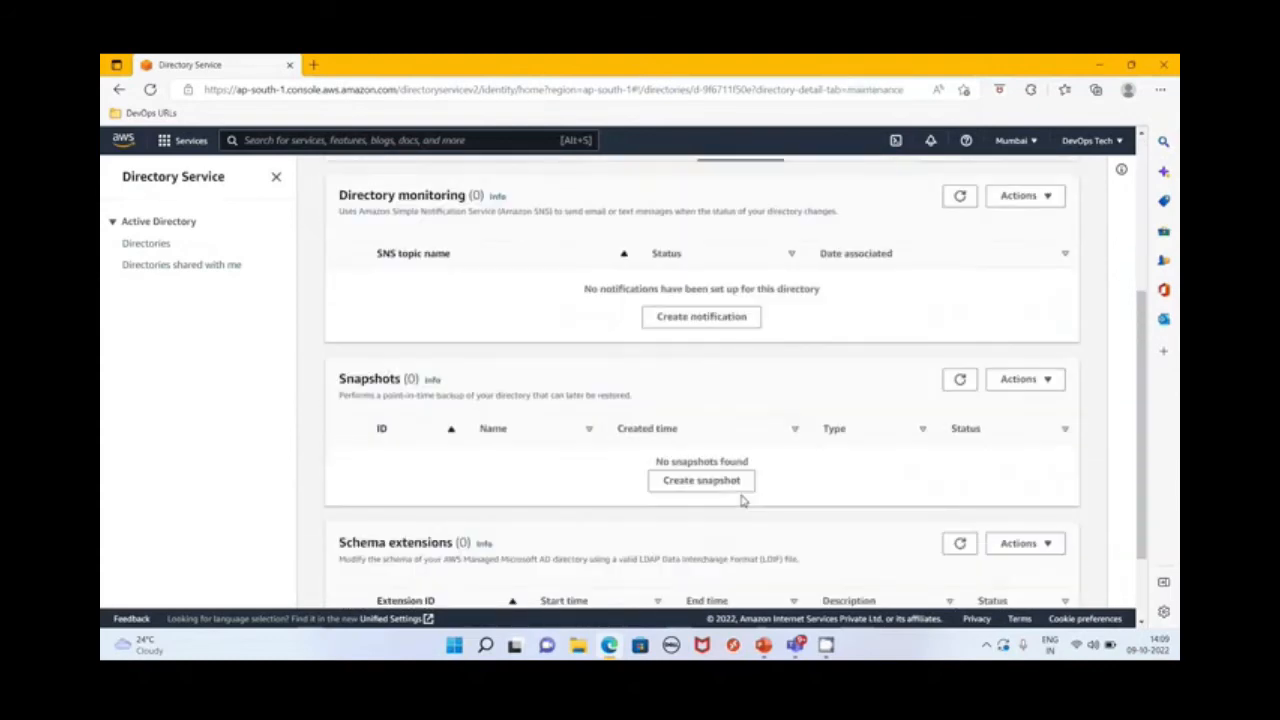
{"action": "scroll", "coordinate": [742, 501], "scroll_direction": "down", "scroll_amount": 2}
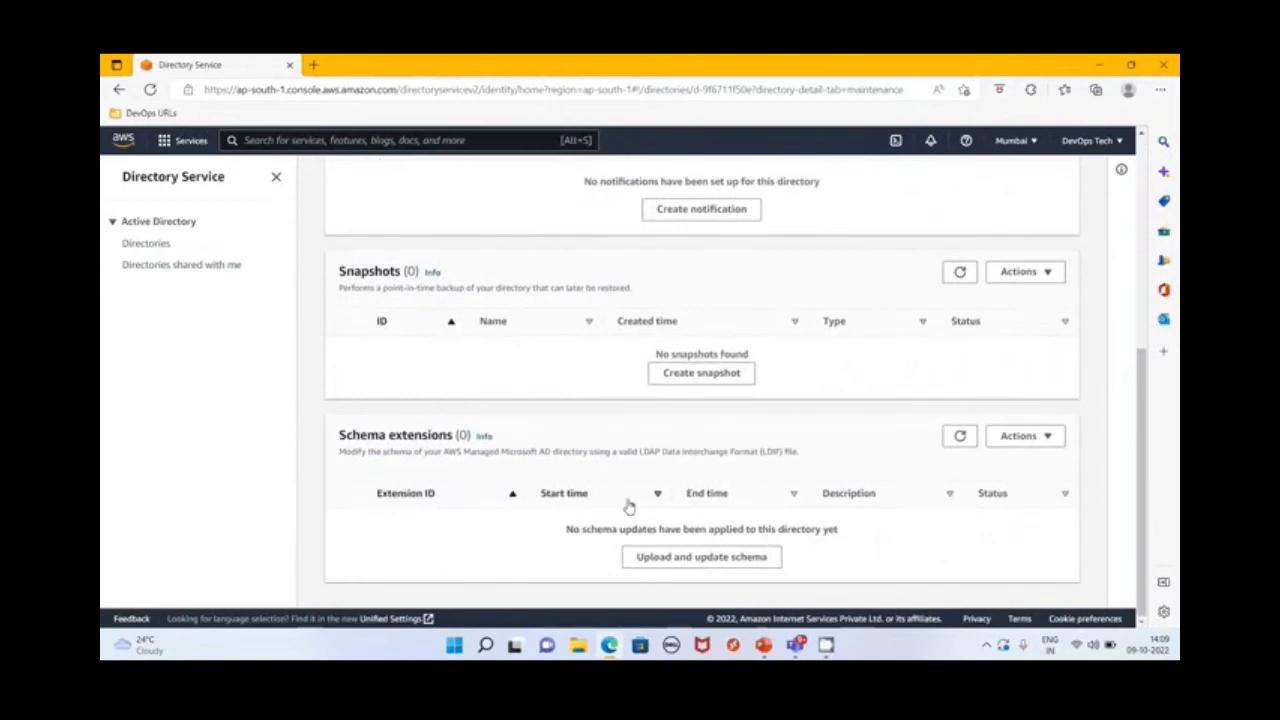
{"action": "scroll", "coordinate": [626, 510], "scroll_direction": "up", "scroll_amount": 2}
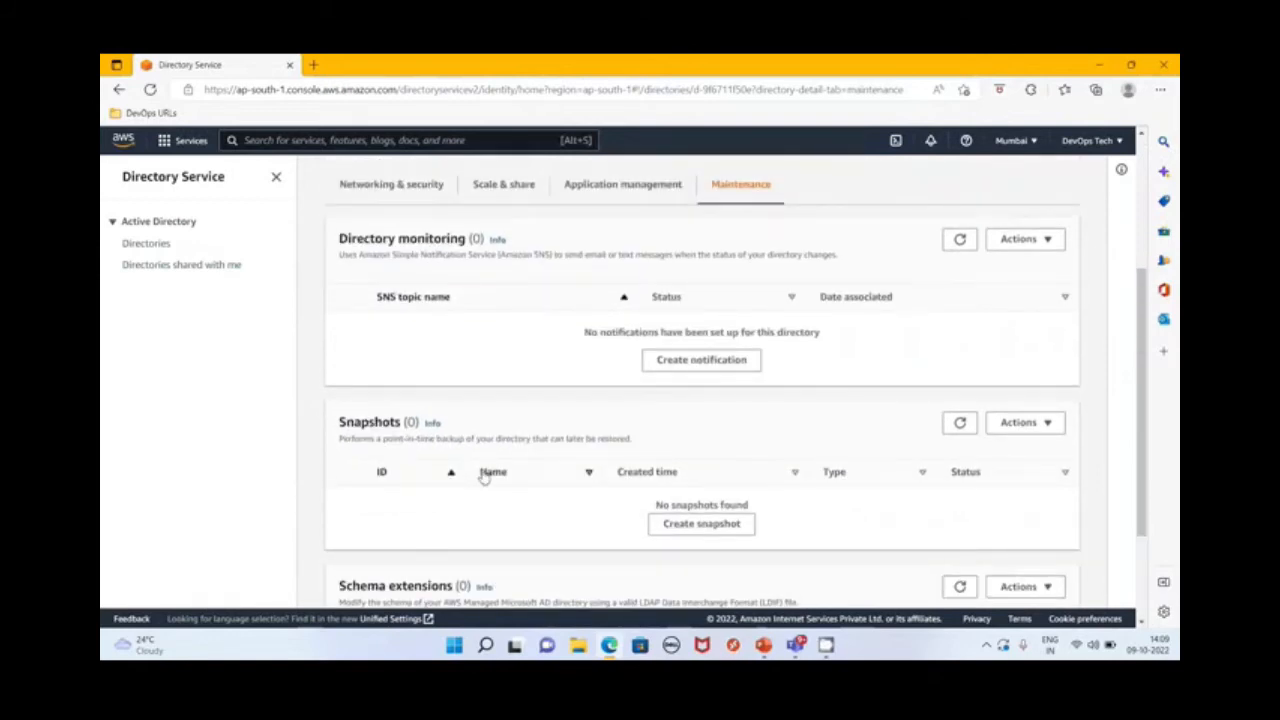
{"action": "scroll", "coordinate": [600, 456], "scroll_direction": "up", "scroll_amount": 1}
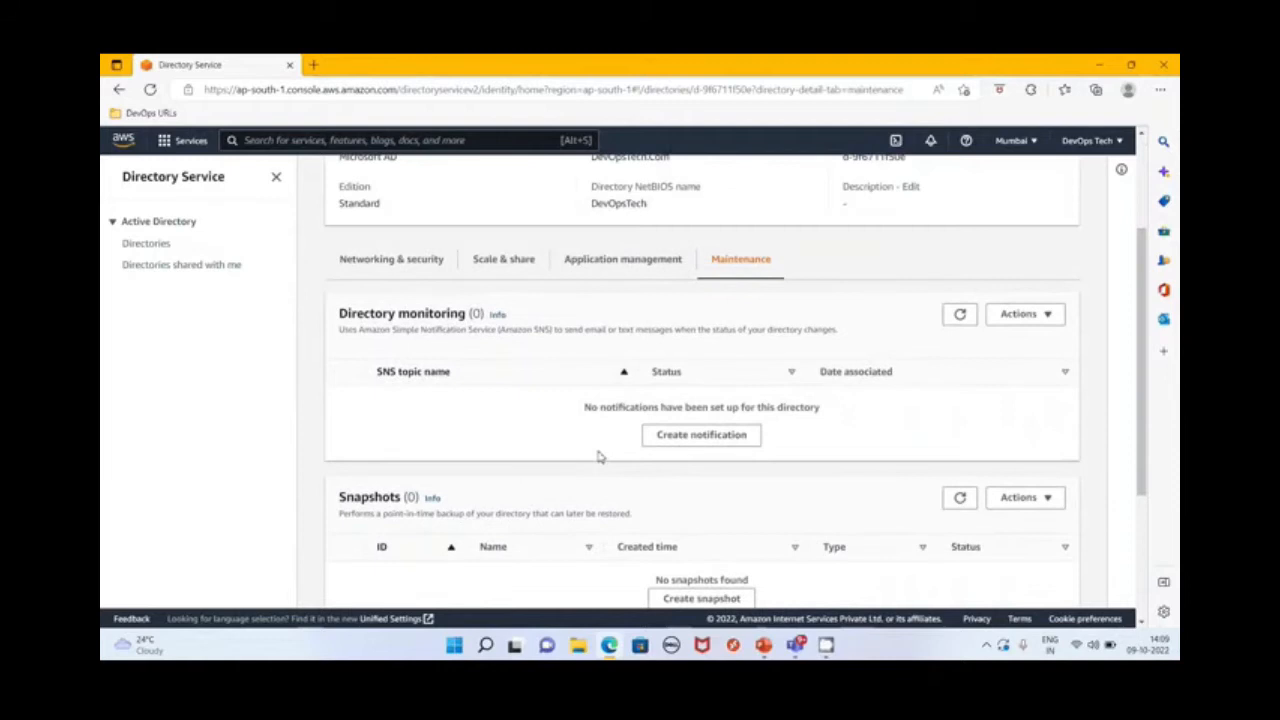
Return to the directory's networking and security details and check its VPC, subnets, DNS addresses and status
{"action": "scroll", "coordinate": [660, 398], "scroll_direction": "up", "scroll_amount": 2}
{"action": "left_click", "coordinate": [448, 429]}
{"action": "scroll", "coordinate": [591, 449], "scroll_direction": "down", "scroll_amount": 5}
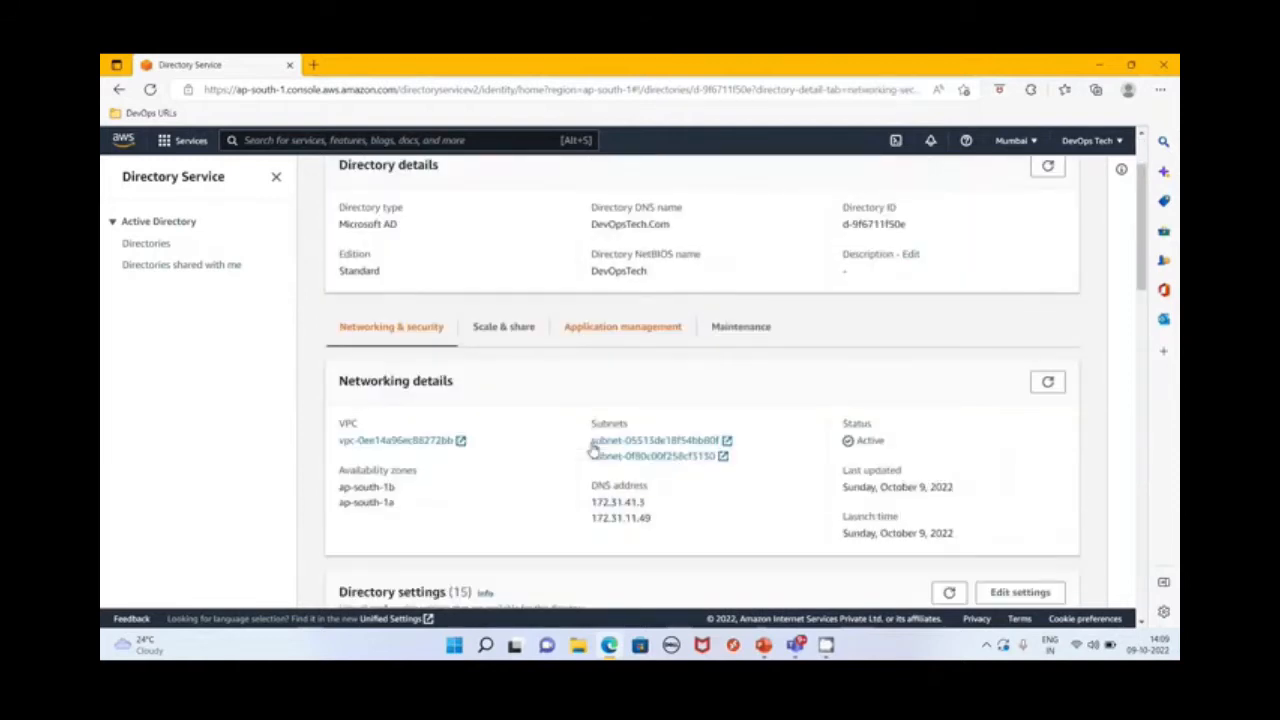
{"action": "scroll", "coordinate": [591, 449], "scroll_direction": "up", "scroll_amount": 5}
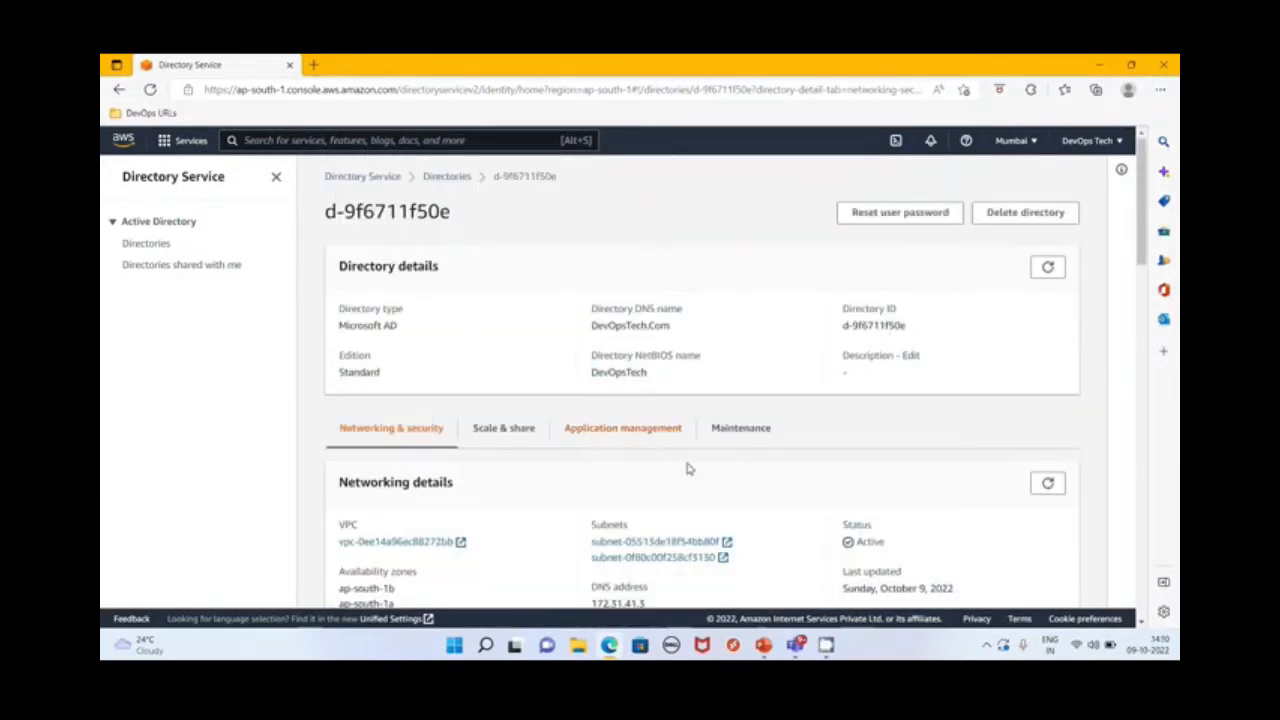
Duplicate the Directory Service browser tab, search for ec2 and open the EC2 dashboard in another tab
{"action": "mouse_move", "coordinate": [827, 647]}
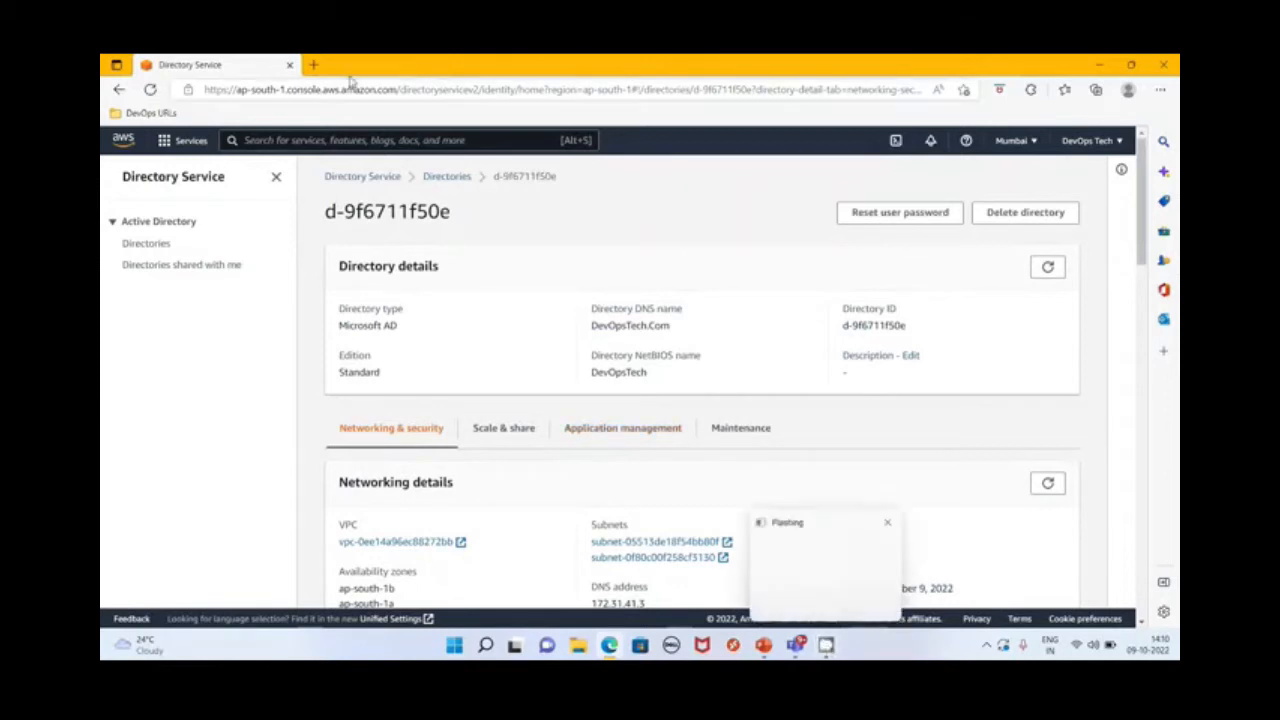
{"action": "right_click", "coordinate": [224, 65]}
{"action": "left_click", "coordinate": [271, 149]}
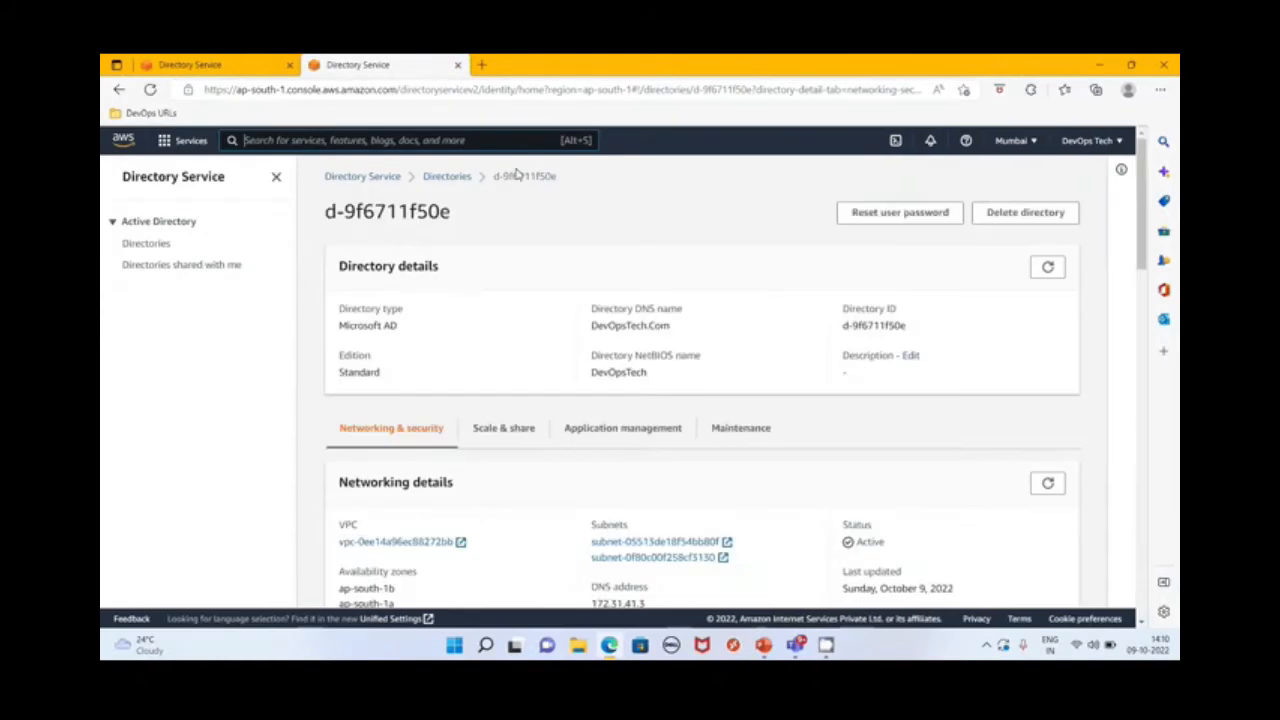
{"action": "left_click", "coordinate": [331, 140]}
{"action": "type", "text": "ec2"}
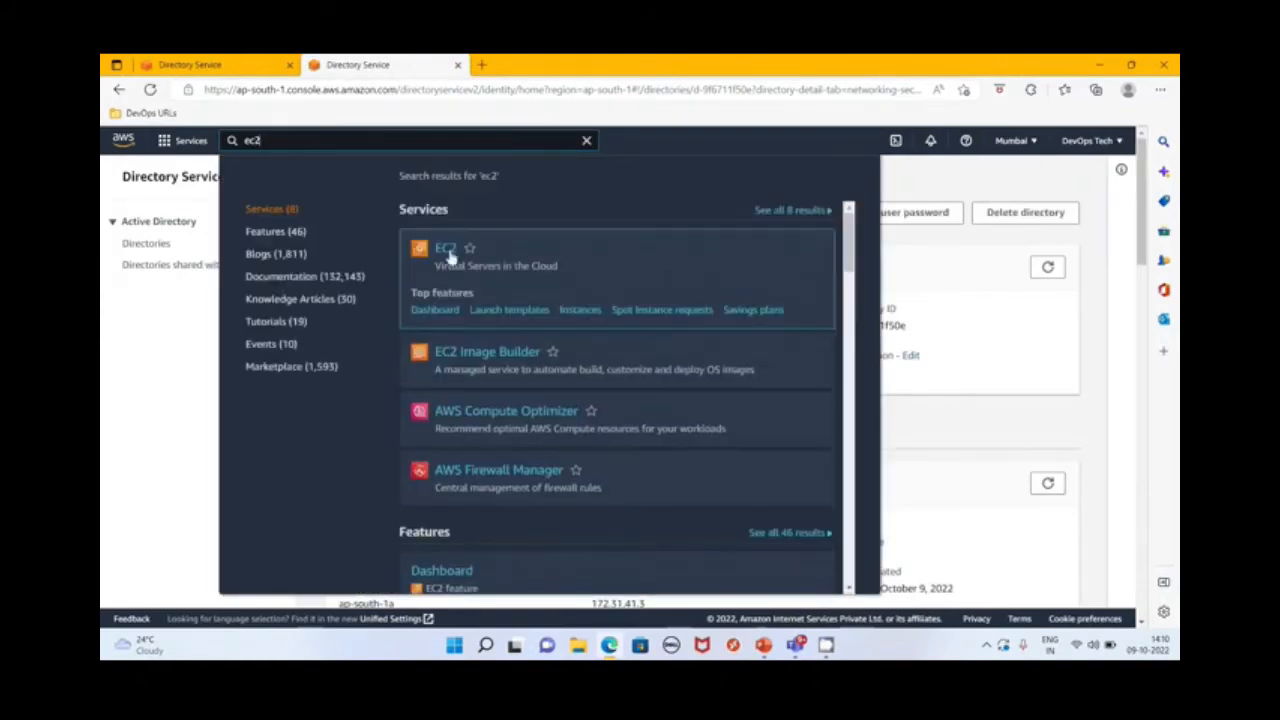
{"action": "right_click", "coordinate": [450, 256]}
{"action": "left_click", "coordinate": [476, 261]}
{"action": "key", "text": "ctrl+Tab"}
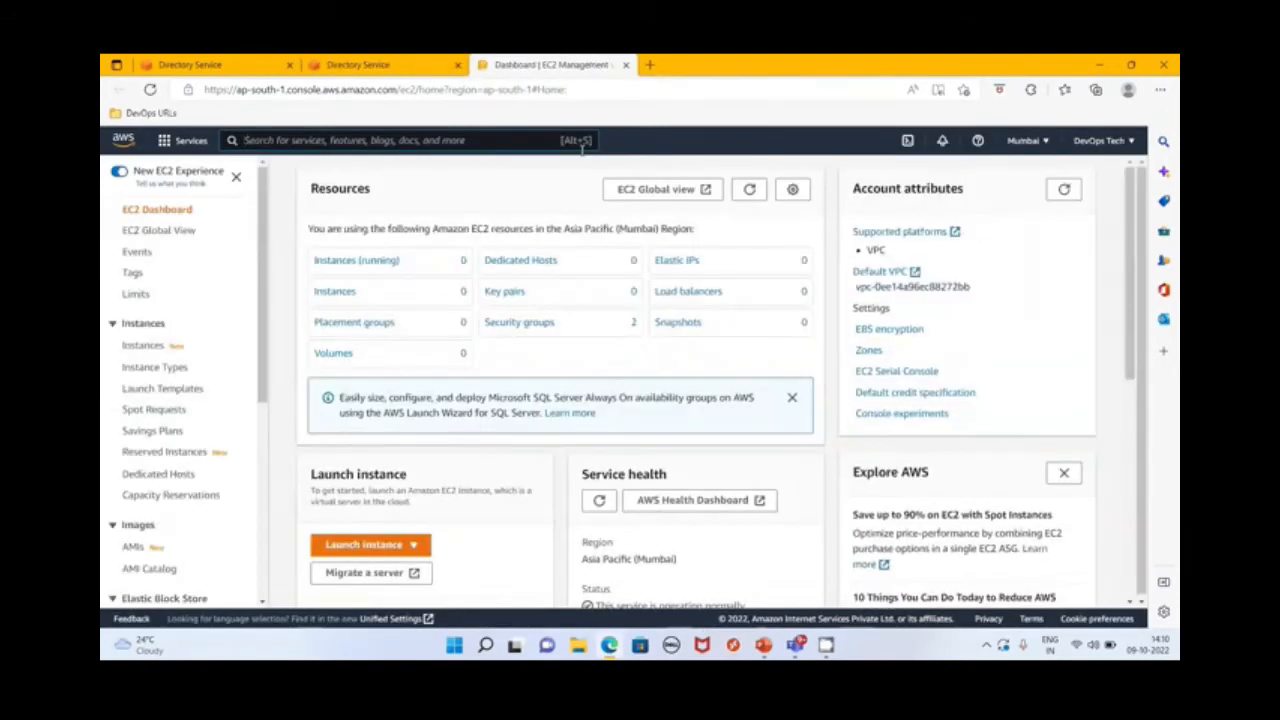
Begin launching a new EC2 instance from the instances list and name it ADClientServer
{"action": "left_click", "coordinate": [337, 293]}
{"action": "left_click", "coordinate": [1012, 174]}
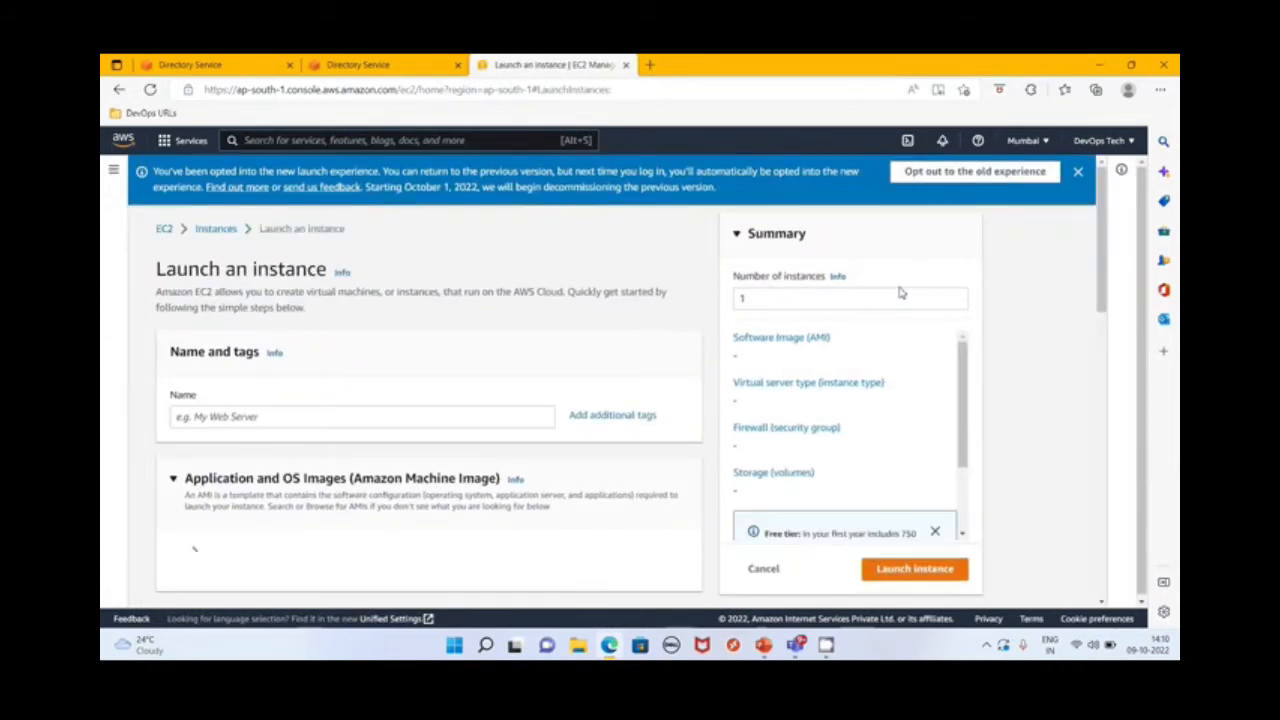
{"action": "scroll", "coordinate": [498, 398], "scroll_direction": "down", "scroll_amount": 2}
{"action": "left_click", "coordinate": [458, 282]}
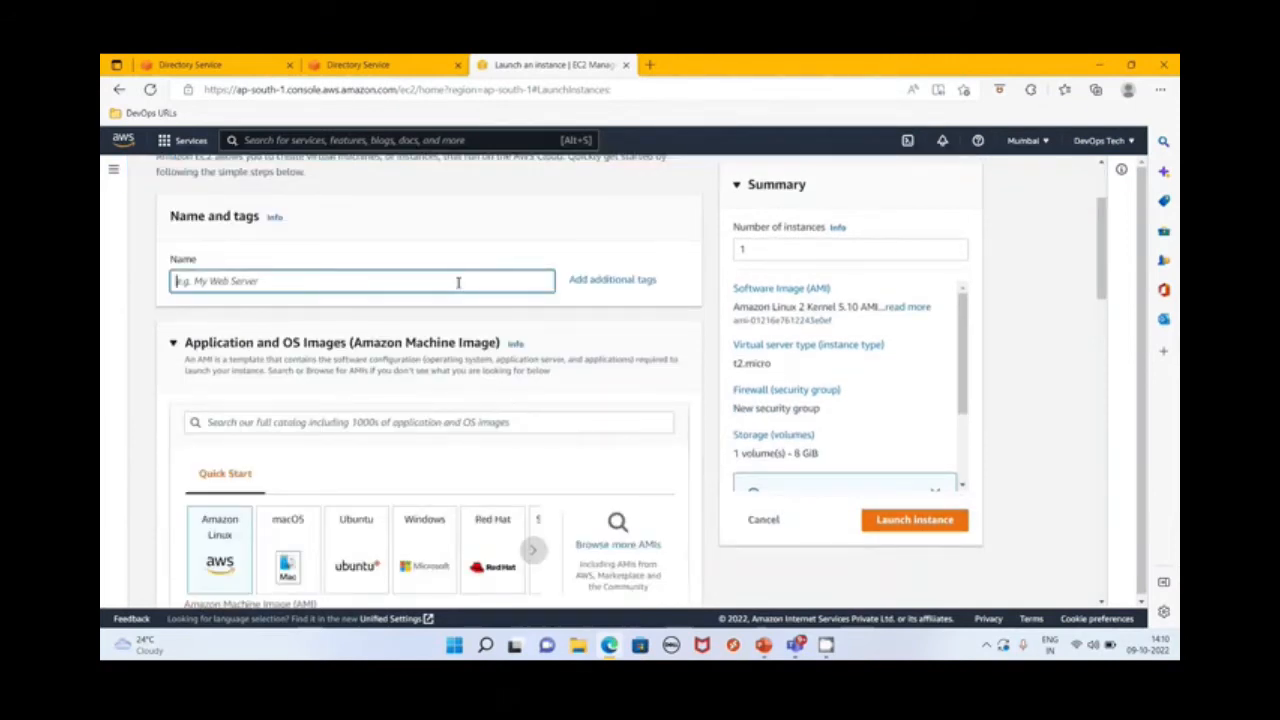
{"action": "type", "text": "AD"}
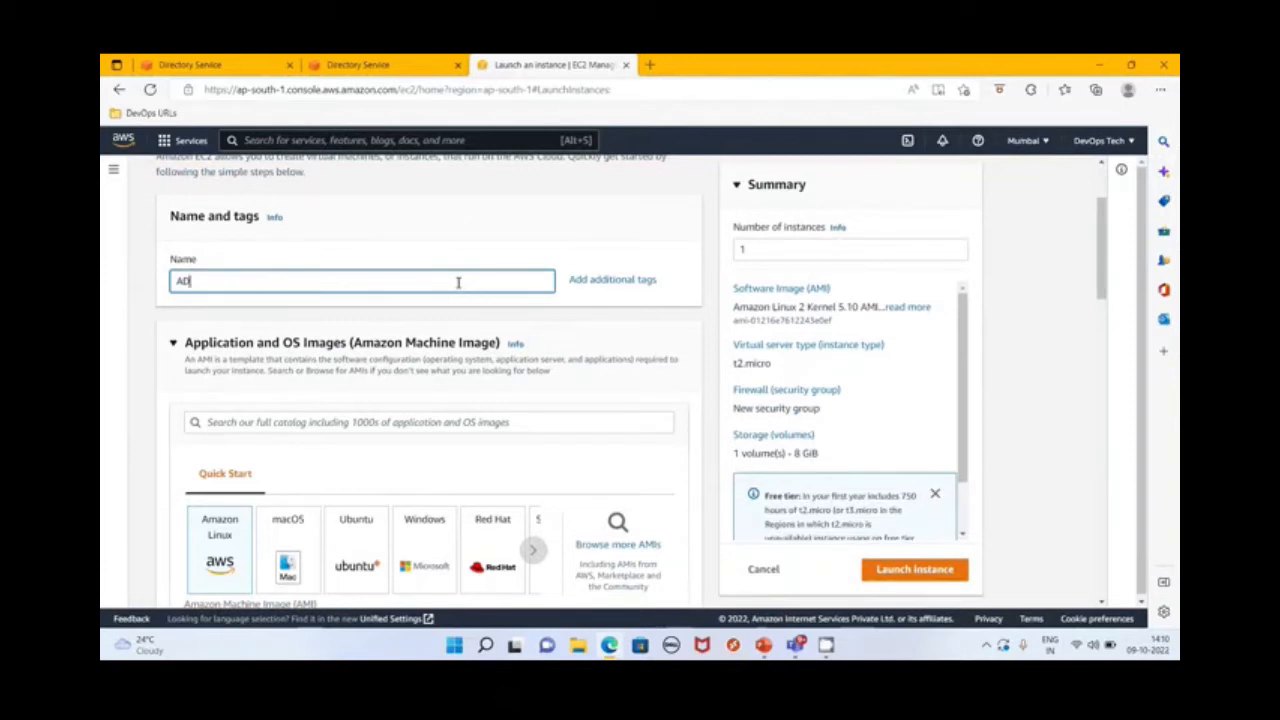
{"action": "type", "text": "ClientServer"}
Choose Windows as the operating system image for the new instance
{"action": "scroll", "coordinate": [388, 418], "scroll_direction": "down", "scroll_amount": 1}
{"action": "scroll", "coordinate": [388, 418], "scroll_direction": "down", "scroll_amount": 3}
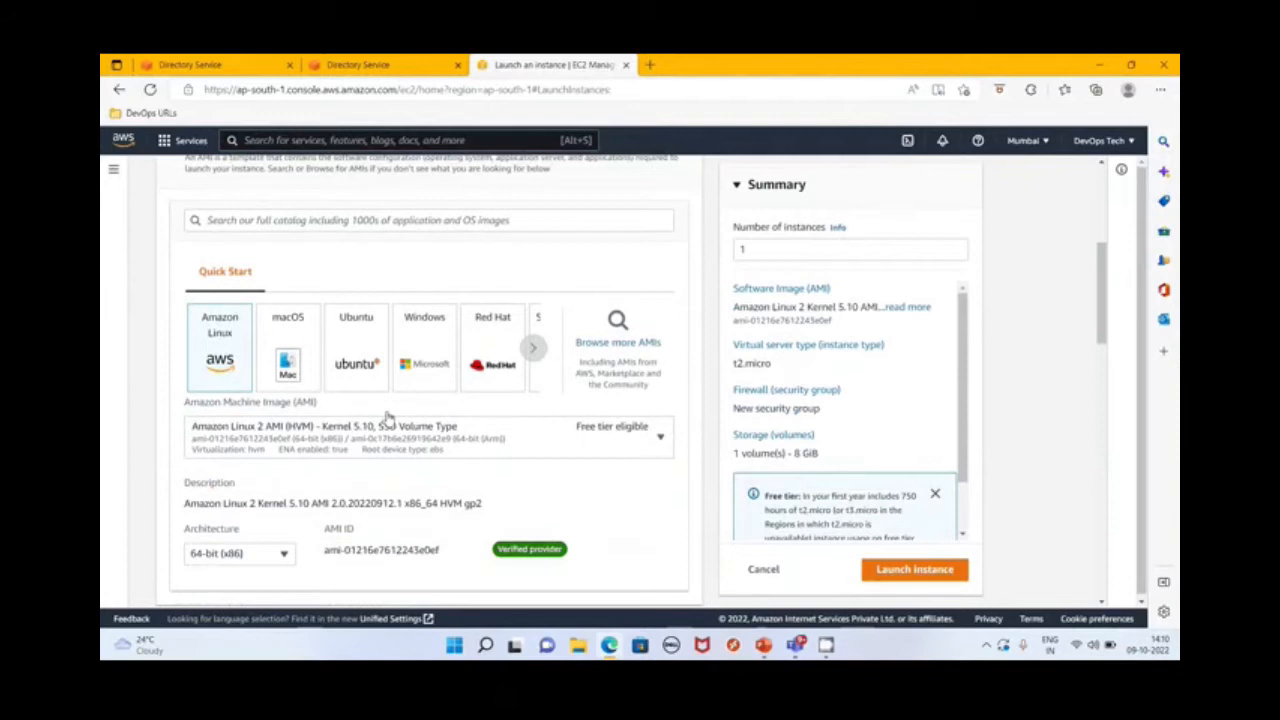
{"action": "left_click", "coordinate": [440, 385]}
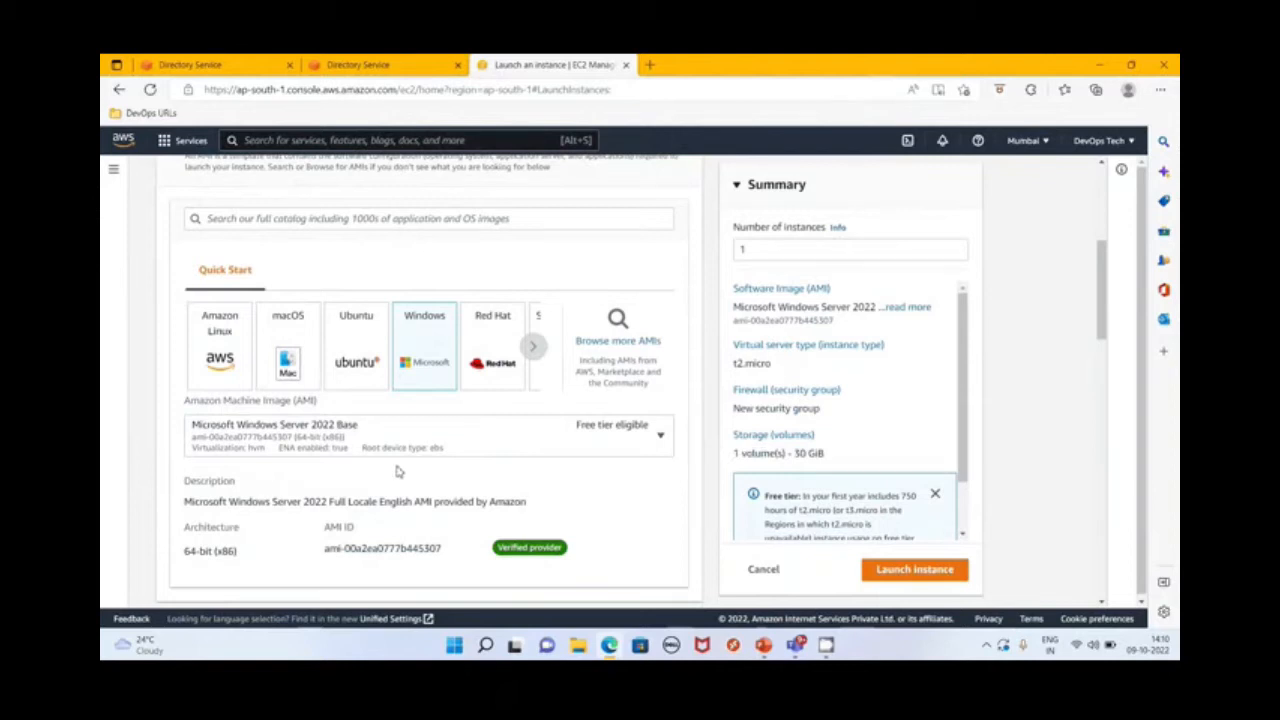
Look through the available instance types and select t2.micro for the instance
{"action": "scroll", "coordinate": [440, 472], "scroll_direction": "down", "scroll_amount": 1}
{"action": "scroll", "coordinate": [480, 472], "scroll_direction": "down", "scroll_amount": 1}
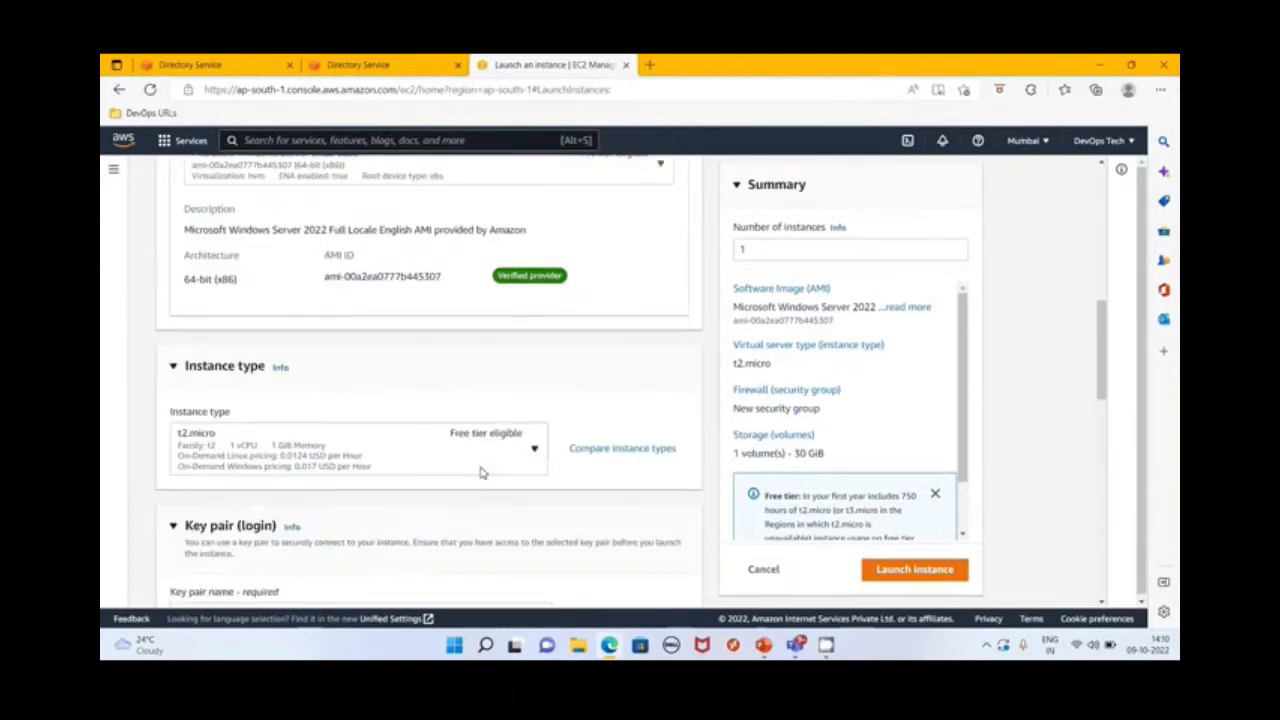
{"action": "scroll", "coordinate": [529, 502], "scroll_direction": "down", "scroll_amount": 1}
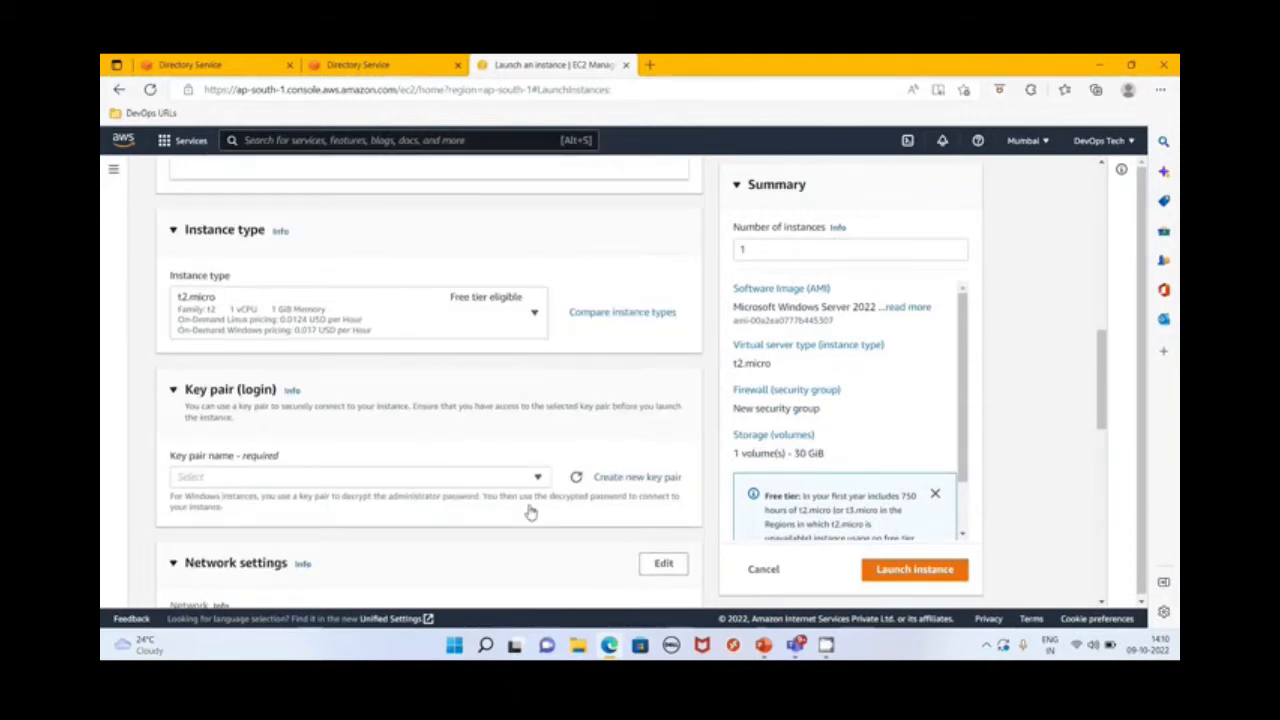
{"action": "left_click", "coordinate": [522, 317]}
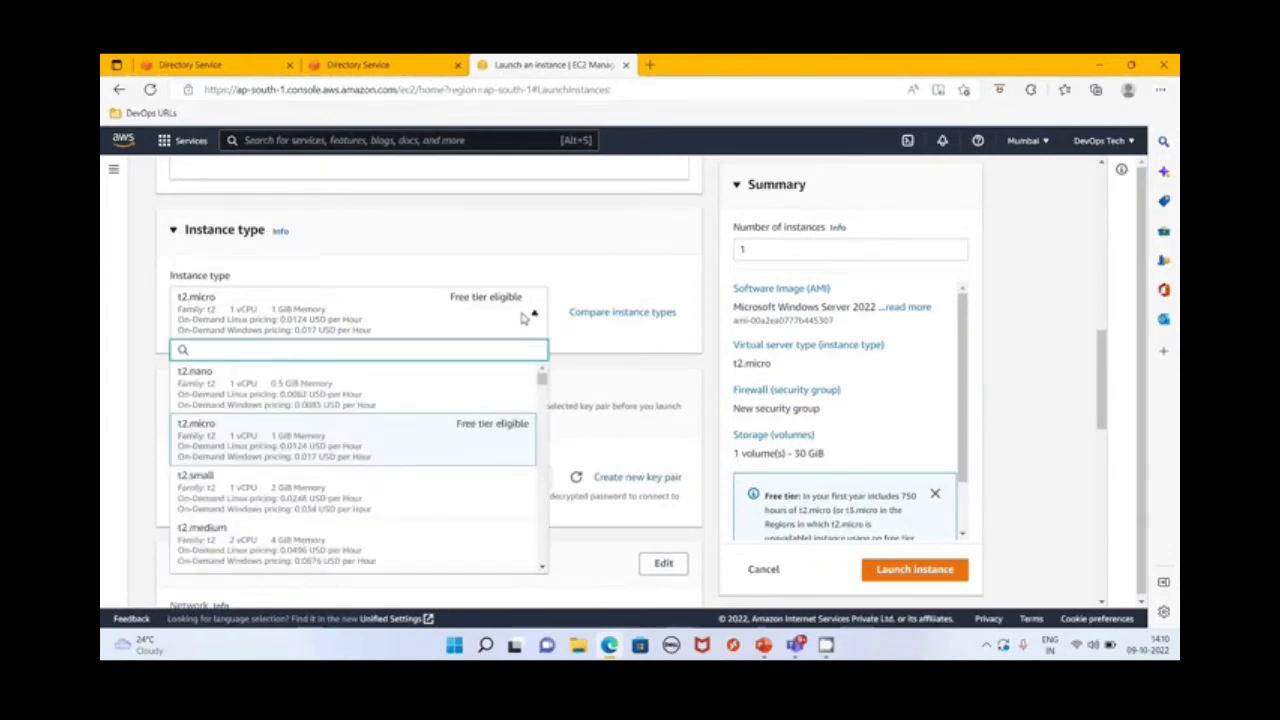
{"action": "scroll", "coordinate": [385, 488], "scroll_direction": "down", "scroll_amount": 2}
{"action": "scroll", "coordinate": [411, 472], "scroll_direction": "down", "scroll_amount": 1}
{"action": "scroll", "coordinate": [411, 472], "scroll_direction": "up", "scroll_amount": 3}
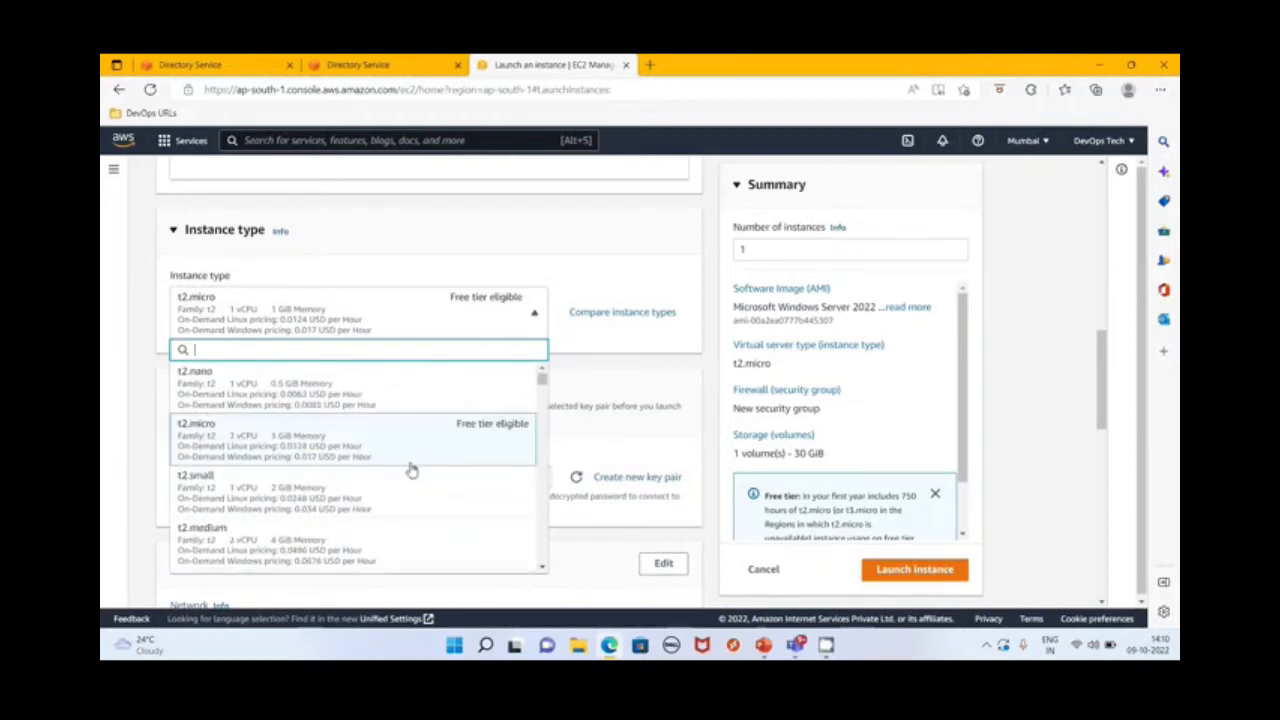
{"action": "left_click", "coordinate": [306, 443]}
Set the instance's Amazon Machine Image to Microsoft Windows Server 2016 Base
{"action": "scroll", "coordinate": [549, 343], "scroll_direction": "up", "scroll_amount": 3}
{"action": "left_click", "coordinate": [518, 310]}
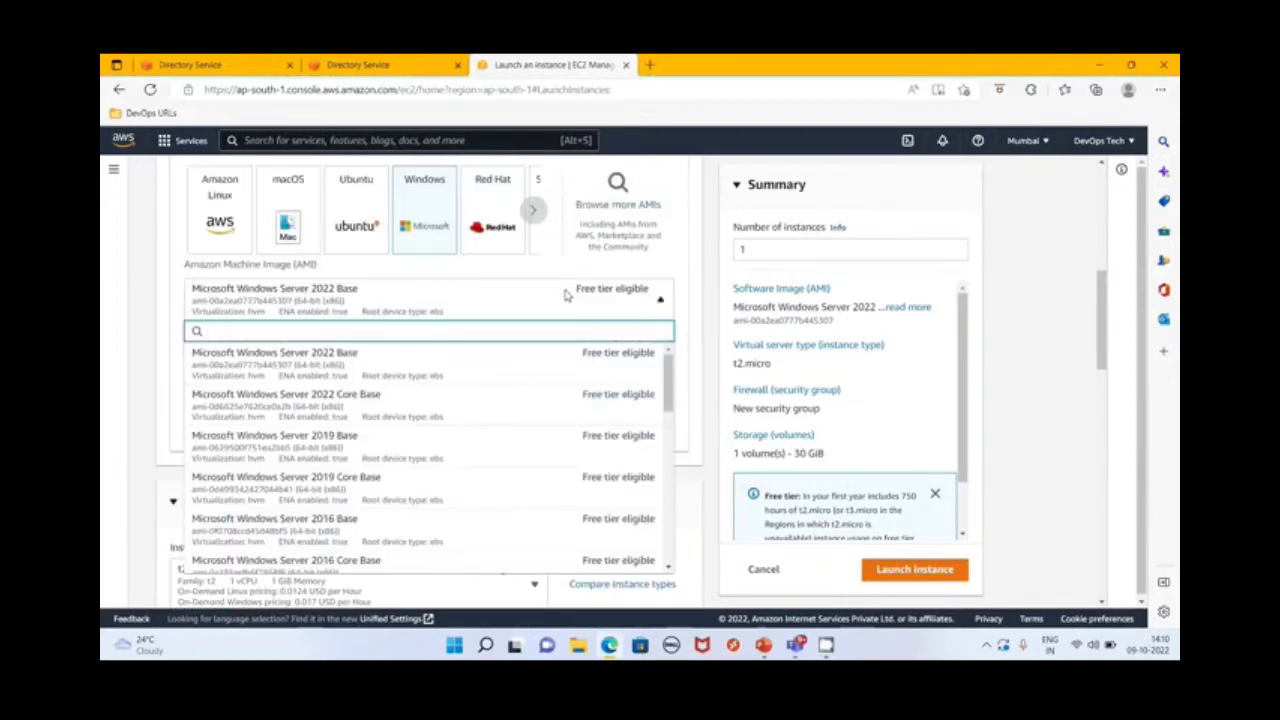
{"action": "scroll", "coordinate": [428, 425], "scroll_direction": "down", "scroll_amount": 2}
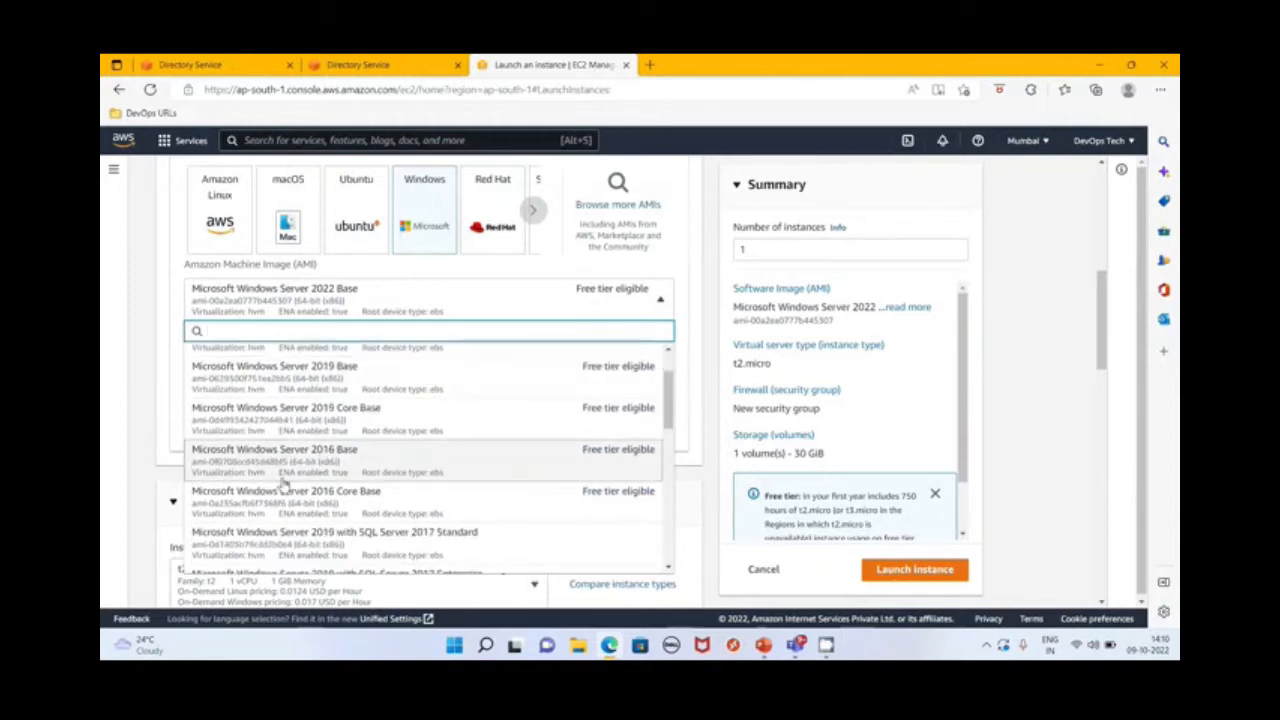
{"action": "scroll", "coordinate": [420, 460], "scroll_direction": "down", "scroll_amount": 1}
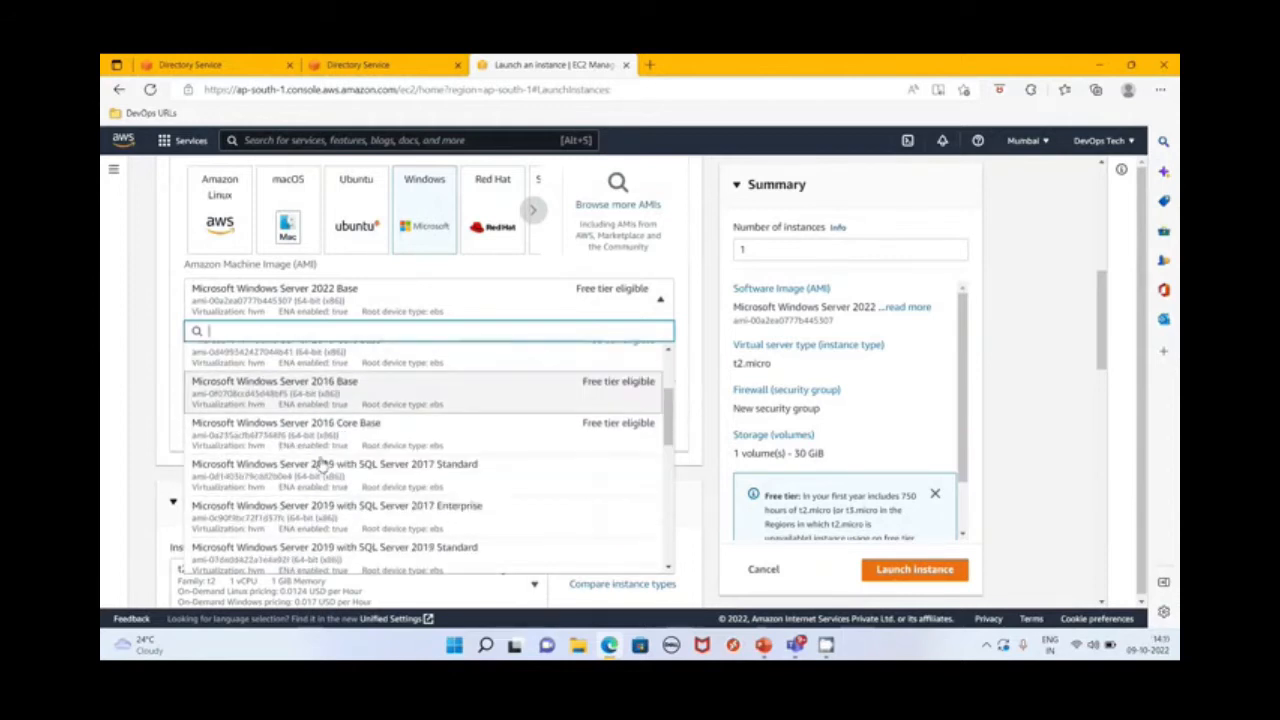
{"action": "left_click", "coordinate": [478, 430]}
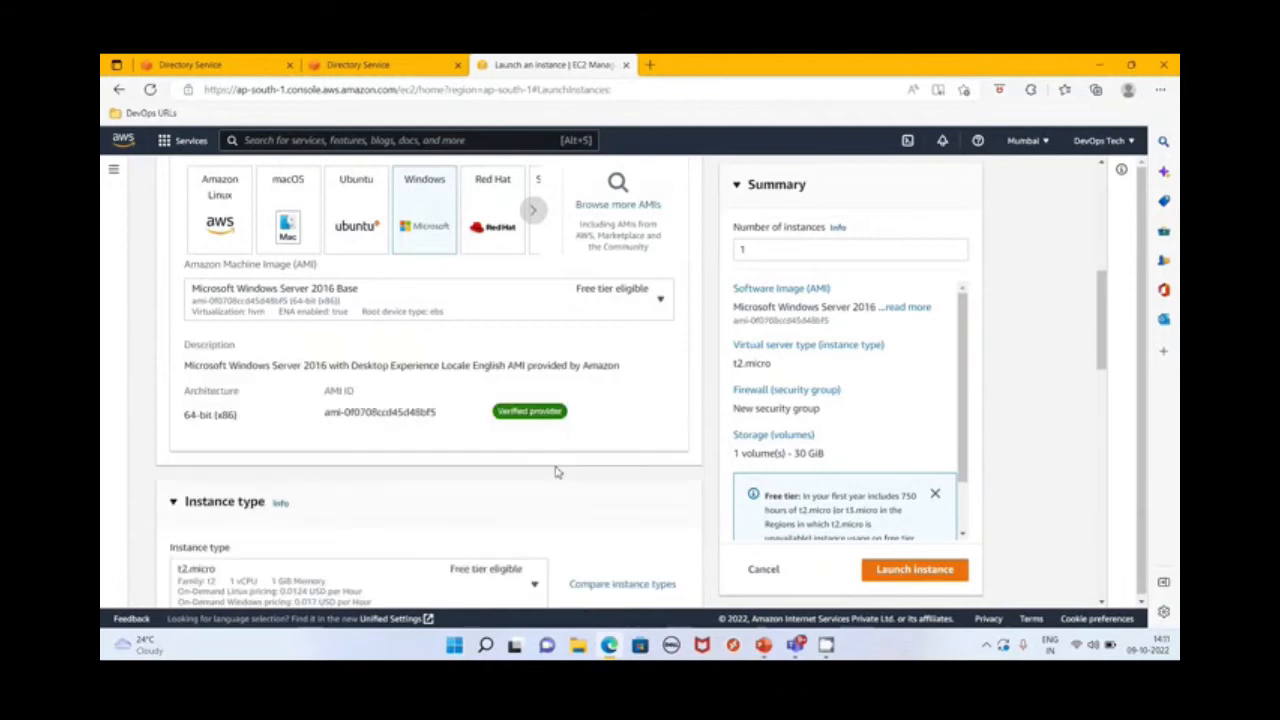
Create a new key pair named ADClientKeyPair in .pem format for the instance login
{"action": "scroll", "coordinate": [555, 471], "scroll_direction": "down", "scroll_amount": 3}
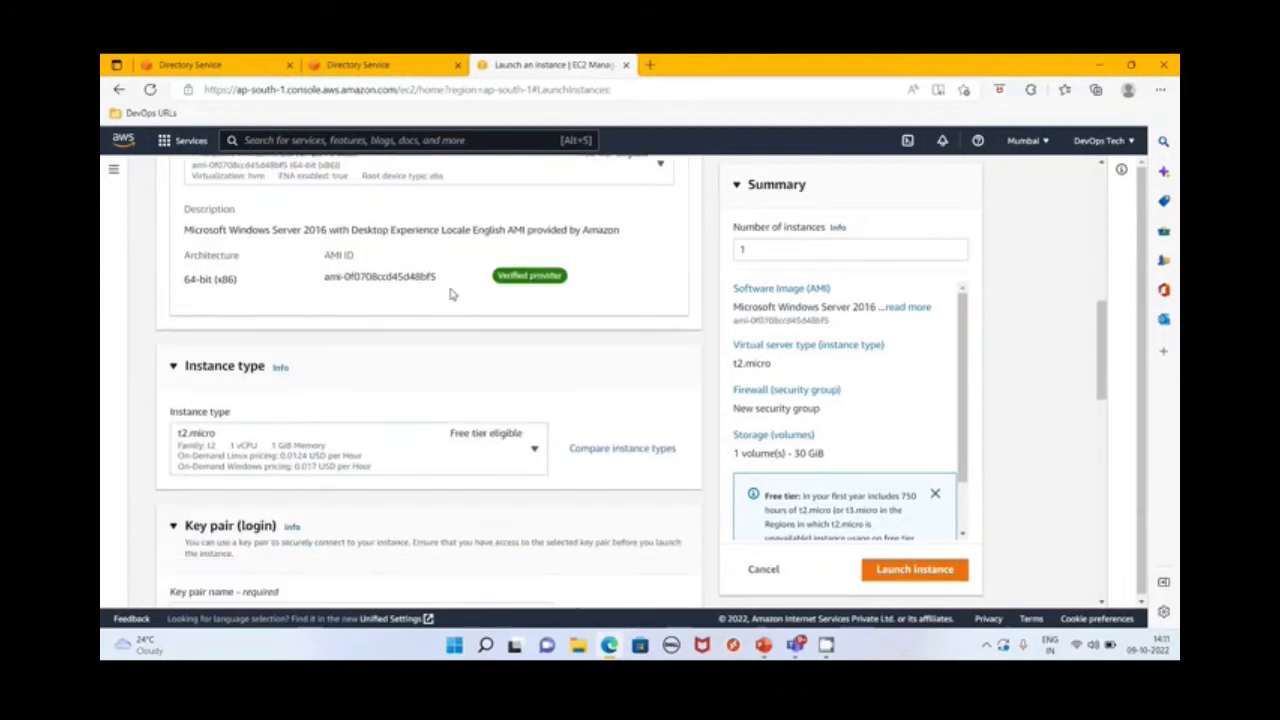
{"action": "scroll", "coordinate": [300, 400], "scroll_direction": "down", "scroll_amount": 1}
{"action": "scroll", "coordinate": [295, 448], "scroll_direction": "down", "scroll_amount": 1}
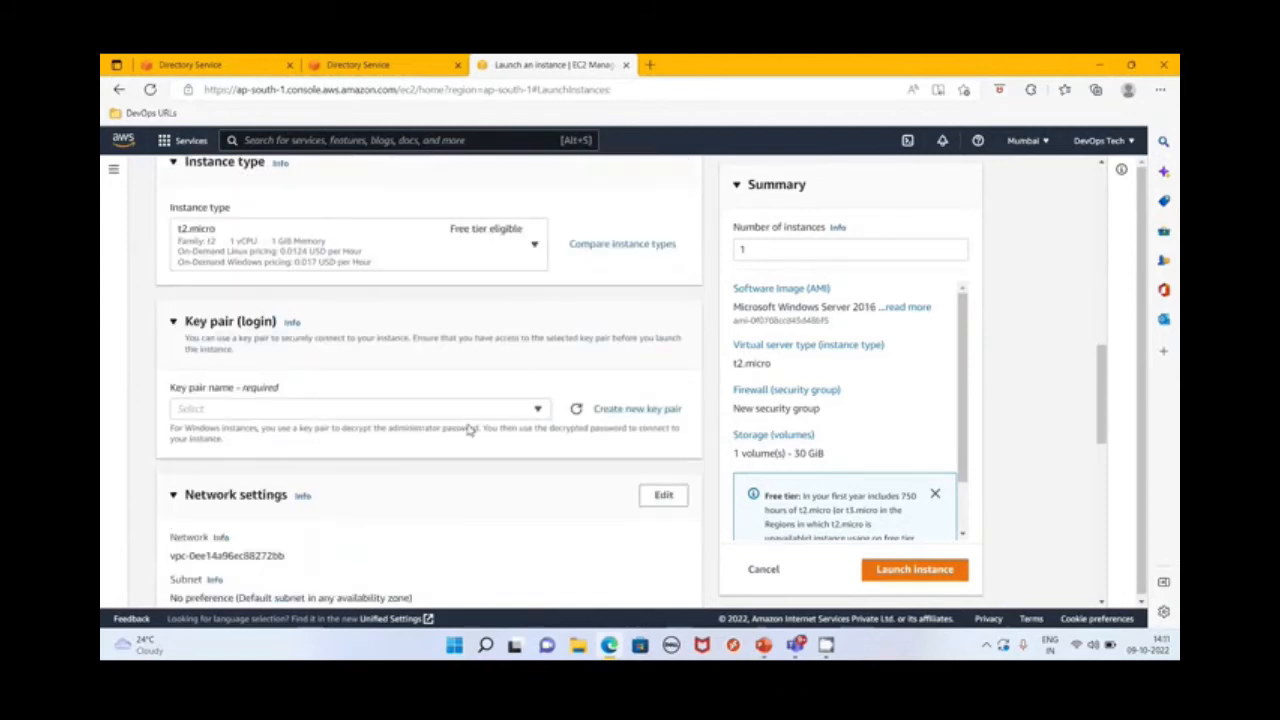
{"action": "left_click", "coordinate": [539, 410]}
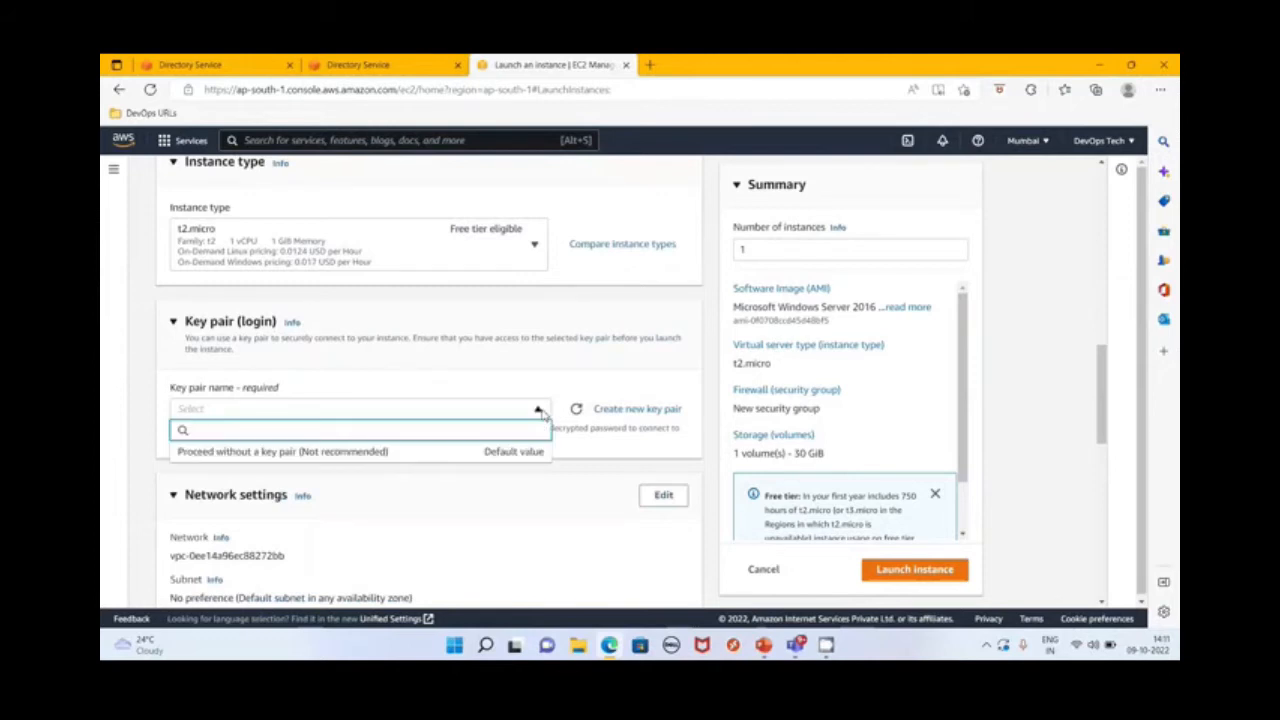
{"action": "left_click", "coordinate": [612, 408]}
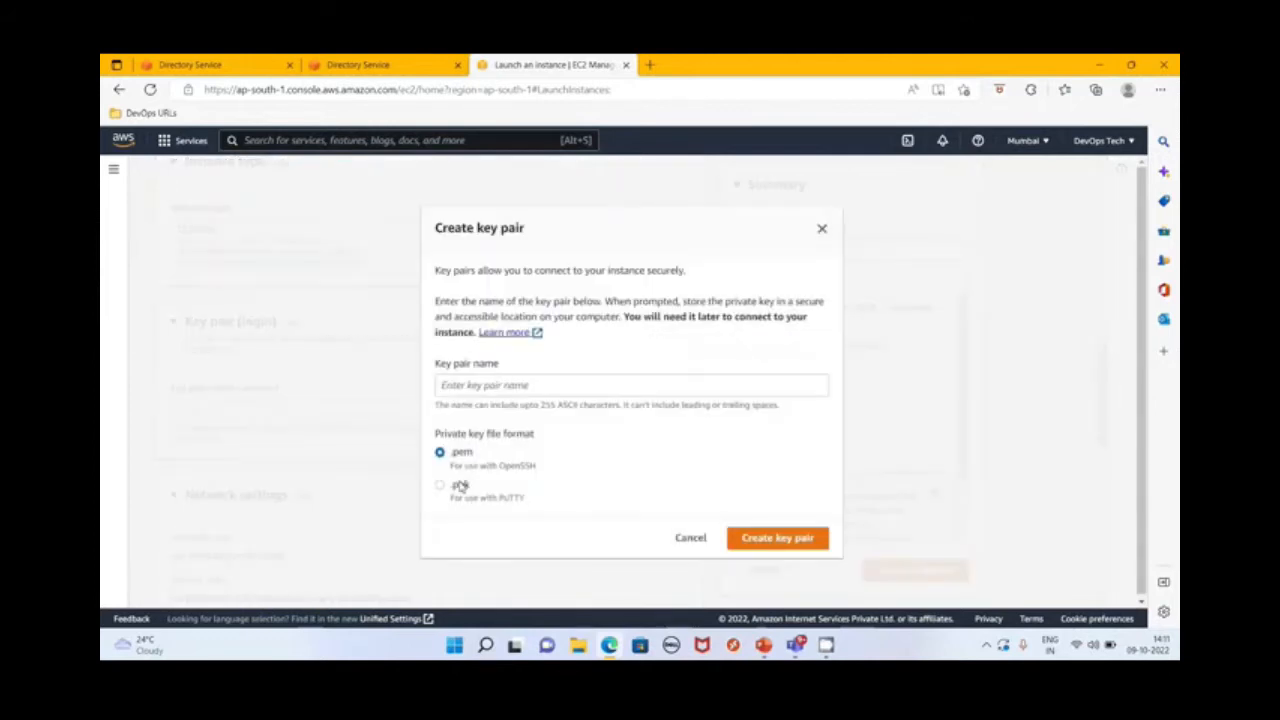
{"action": "left_click", "coordinate": [466, 387]}
{"action": "type", "text": "ADClientKPR"}
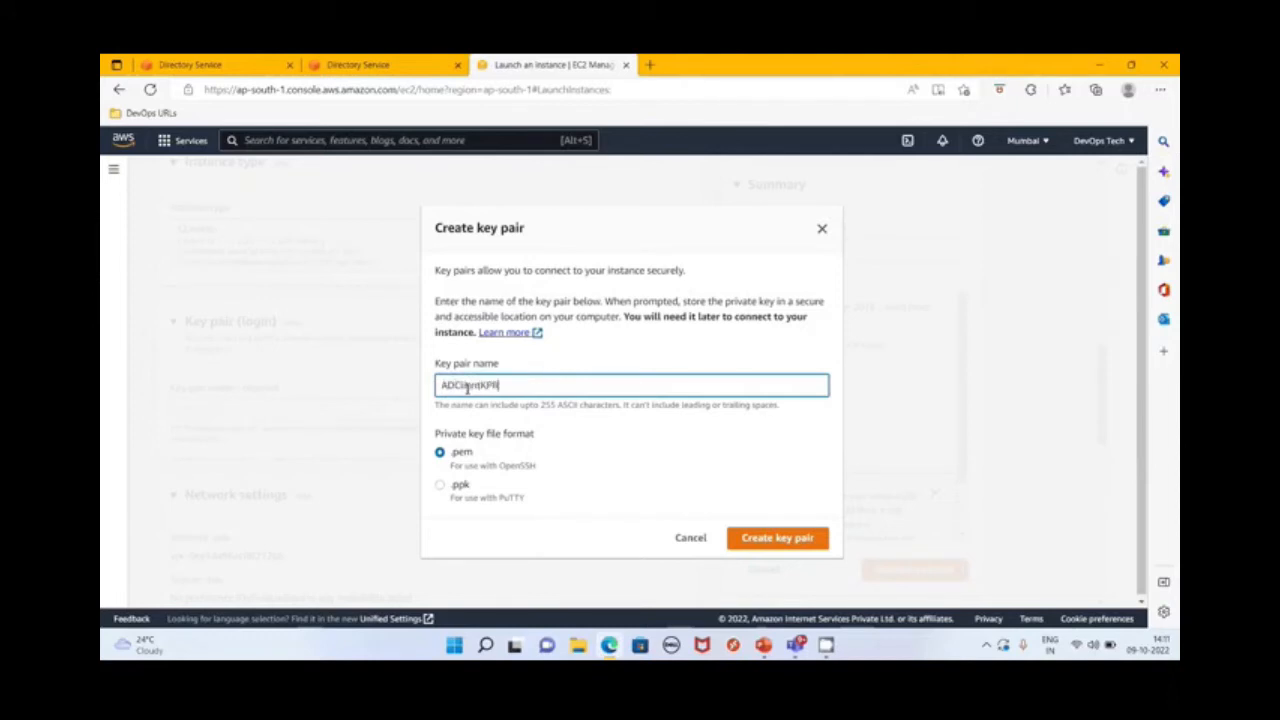
{"action": "key", "text": "BackSpace"}
{"action": "key", "text": "BackSpace"}
{"action": "key", "text": "BackSpace"}
{"action": "type", "text": "KeyPair"}
{"action": "left_click", "coordinate": [806, 544]}
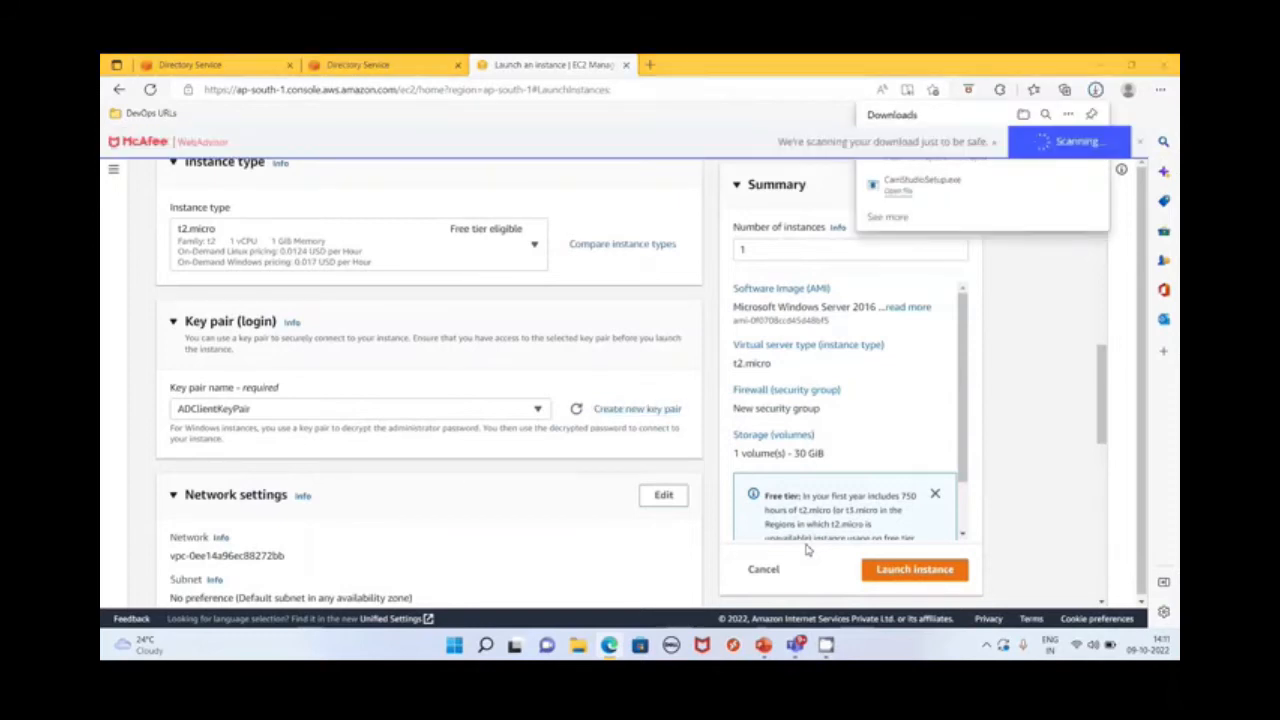
Review the network settings and the 30 GiB gp2 root volume, then launch the instance
{"action": "scroll", "coordinate": [547, 492], "scroll_direction": "down", "scroll_amount": 3}
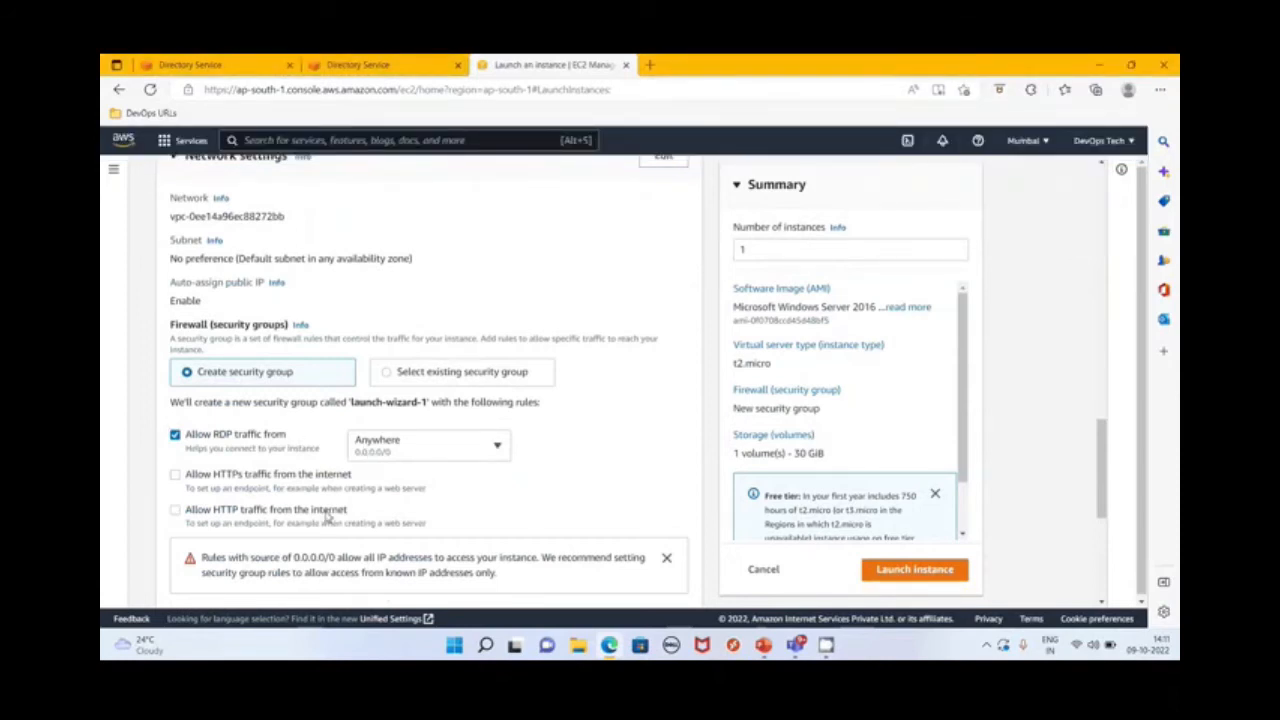
{"action": "scroll", "coordinate": [420, 524], "scroll_direction": "down", "scroll_amount": 5}
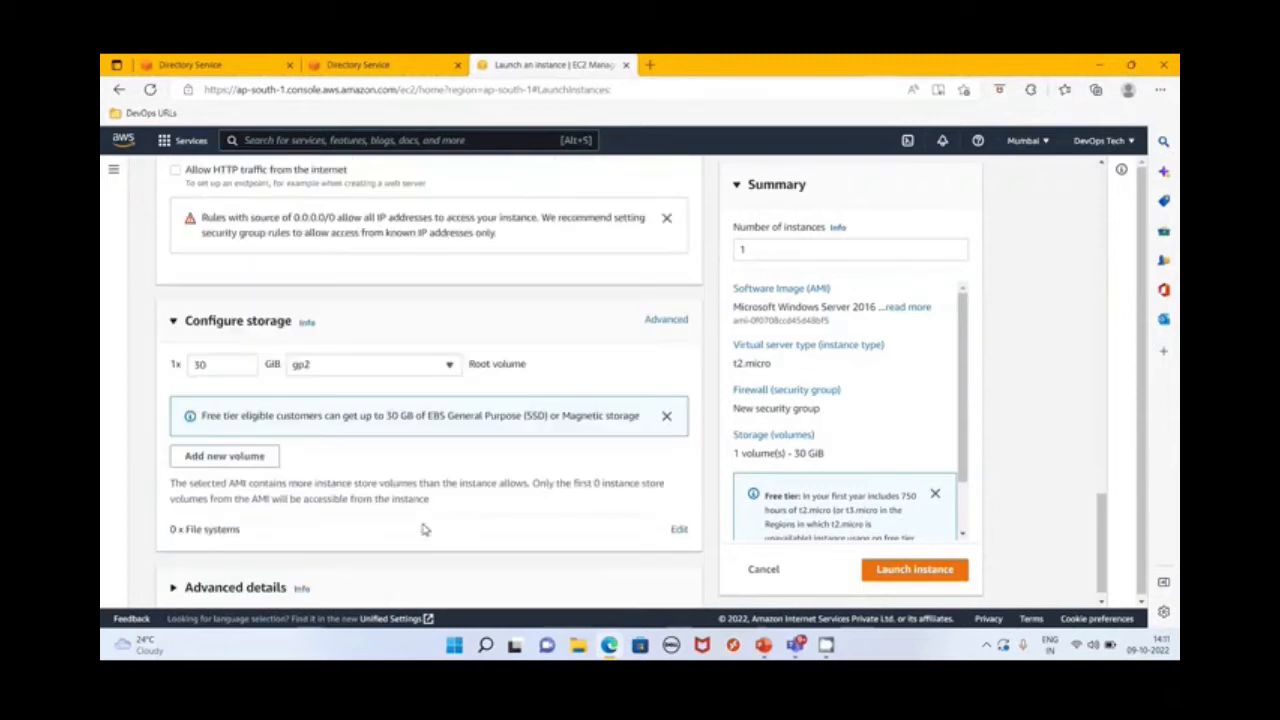
{"action": "scroll", "coordinate": [280, 486], "scroll_direction": "down", "scroll_amount": 1}
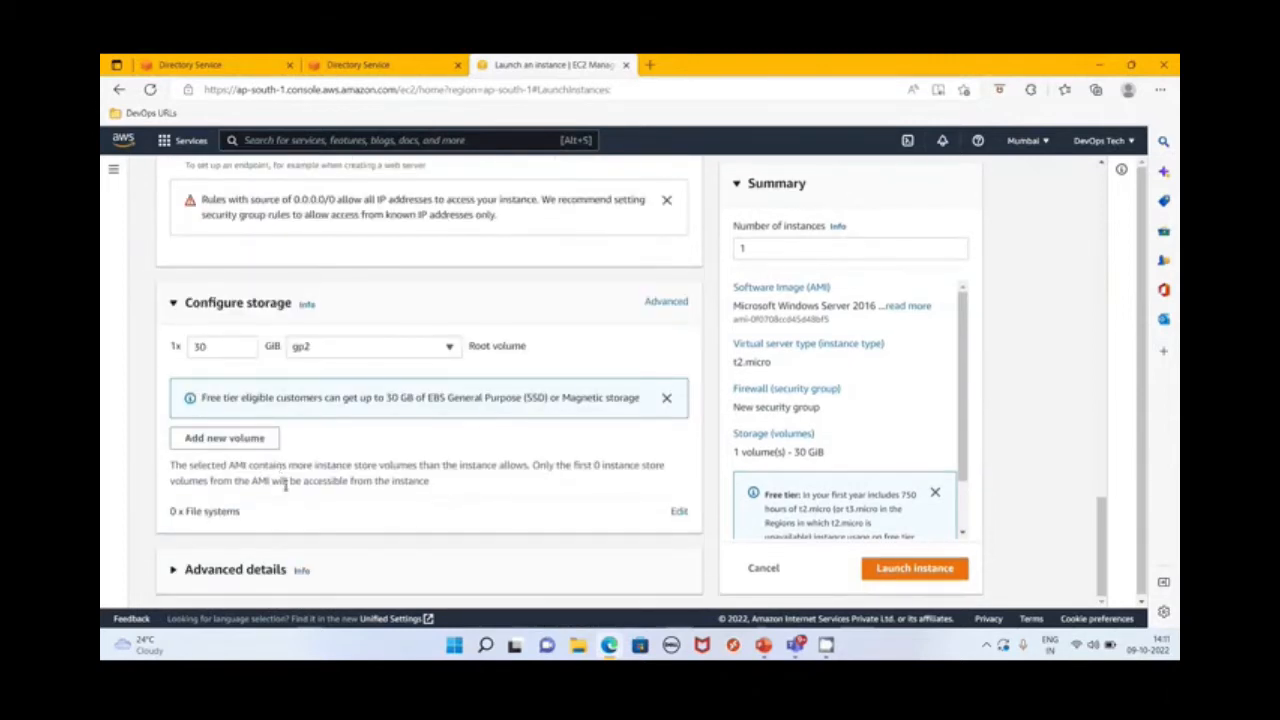
{"action": "left_click_drag", "start_coordinate": [240, 347], "coordinate": [180, 348]}
{"action": "left_click", "coordinate": [900, 568]}
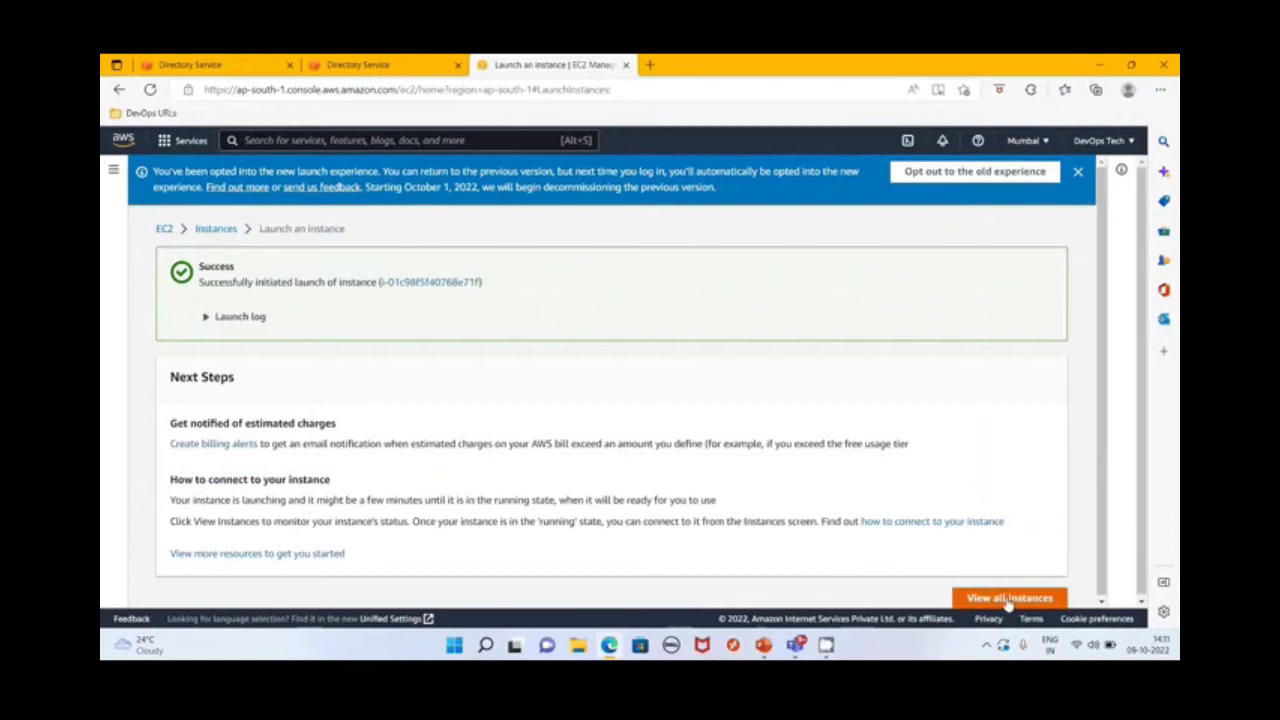
Open the list of all instances and refresh it to check the state of ADClientServer
{"action": "left_click", "coordinate": [1008, 598]}
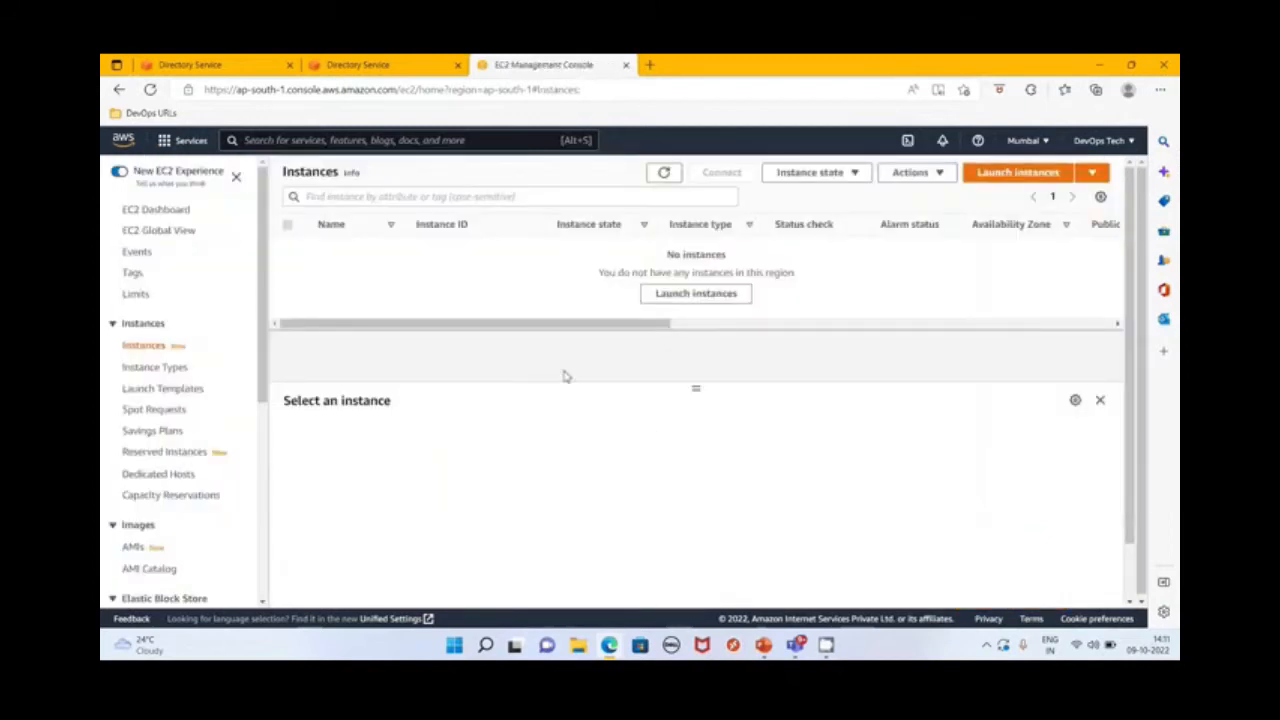
{"action": "left_click", "coordinate": [663, 172]}
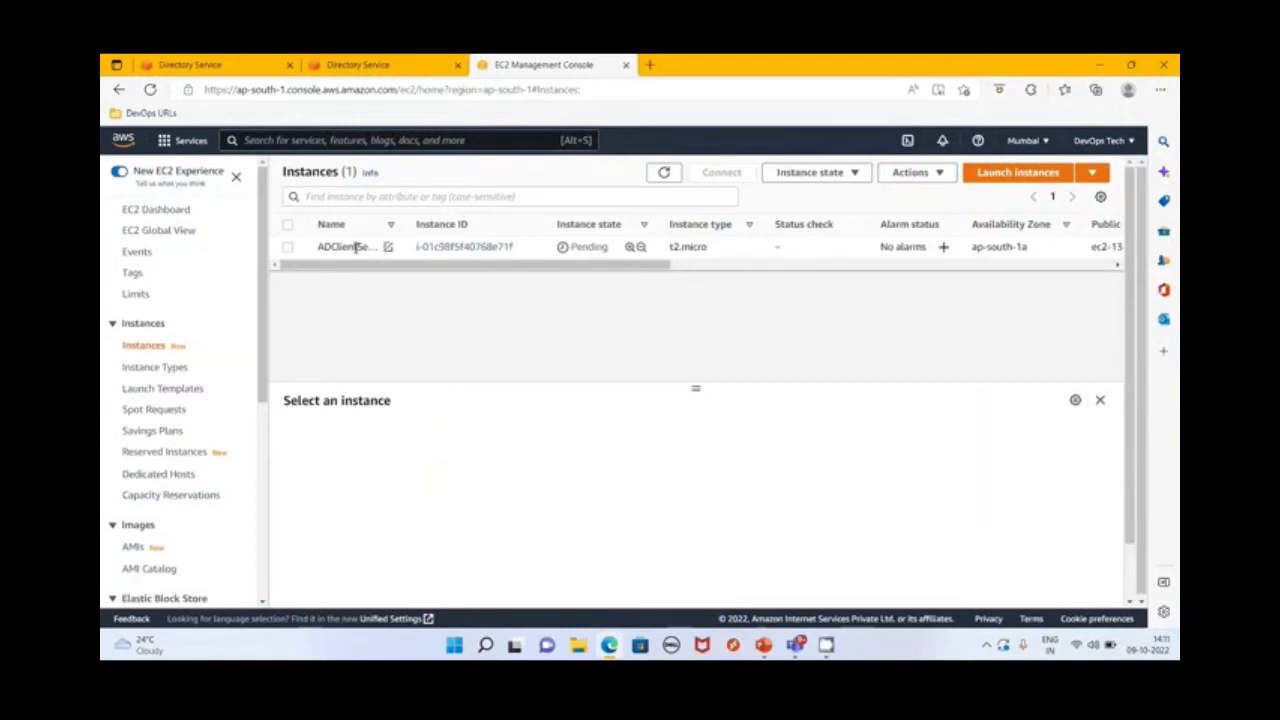
{"action": "left_click", "coordinate": [355, 248]}
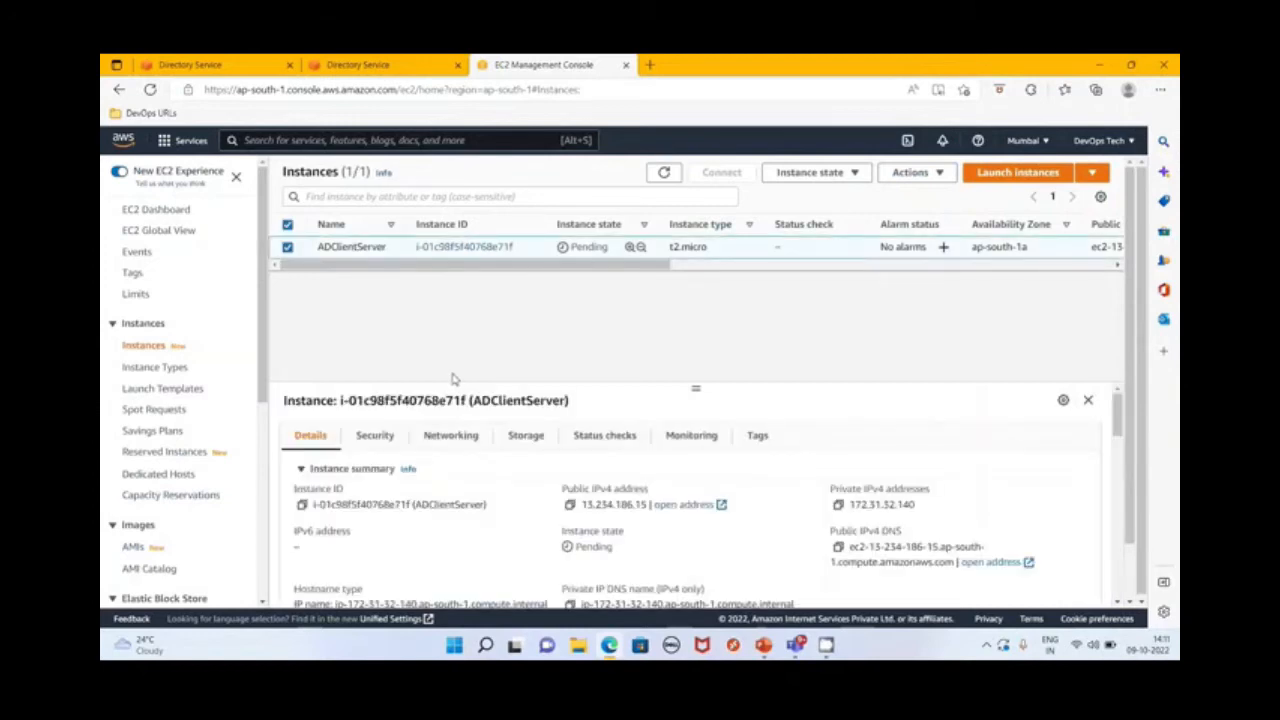
{"action": "left_click", "coordinate": [664, 174]}
{"action": "left_click", "coordinate": [348, 247]}
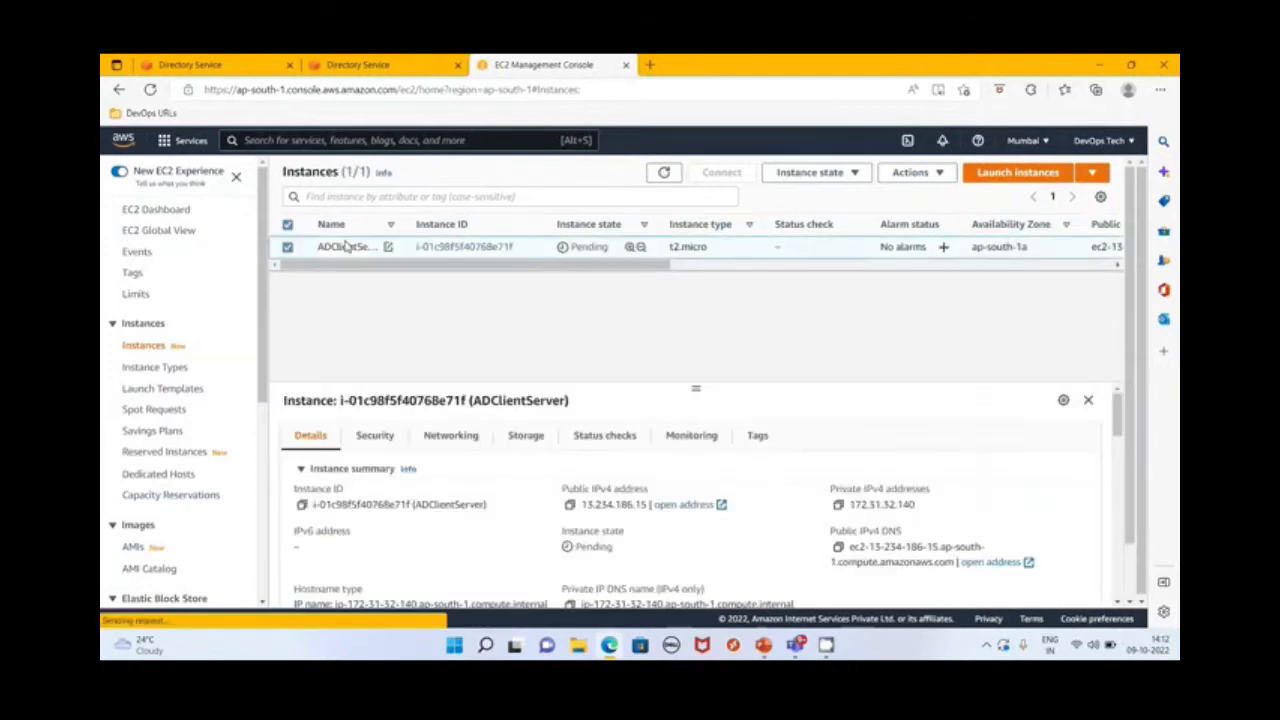
{"action": "left_click", "coordinate": [664, 174]}
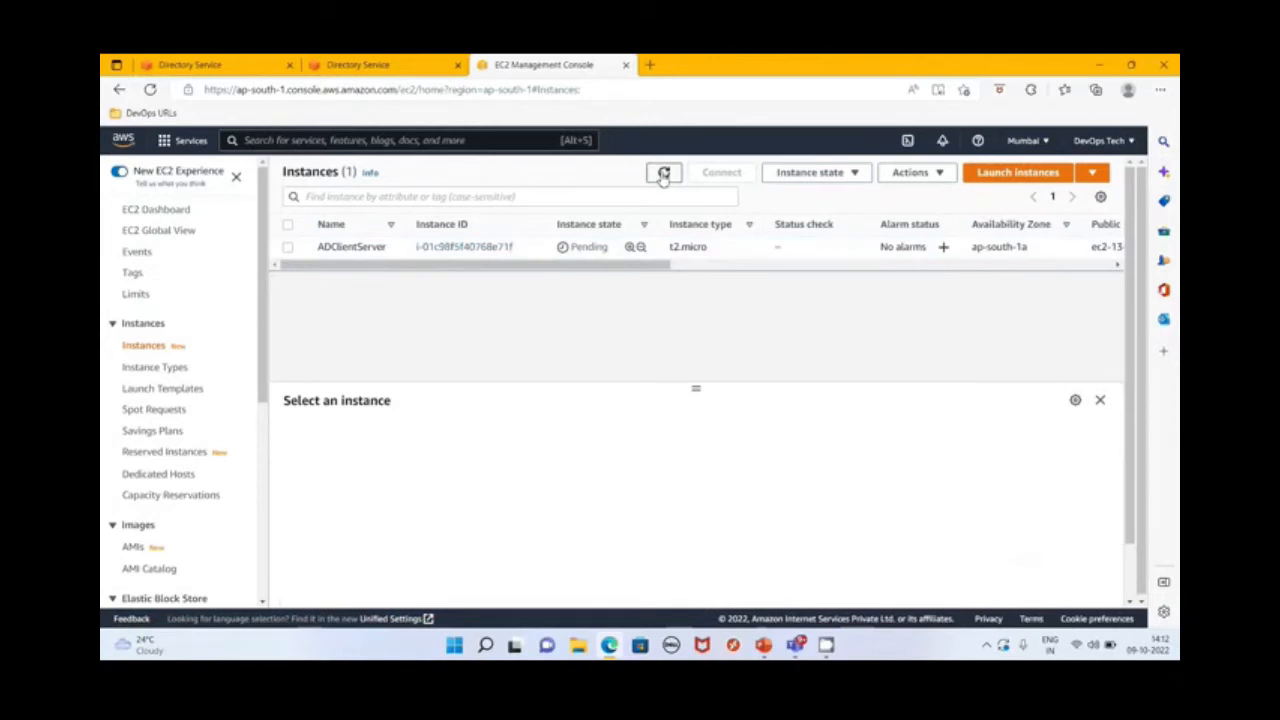
{"action": "left_click", "coordinate": [664, 174]}
{"action": "left_click_drag", "start_coordinate": [612, 248], "coordinate": [555, 251]}
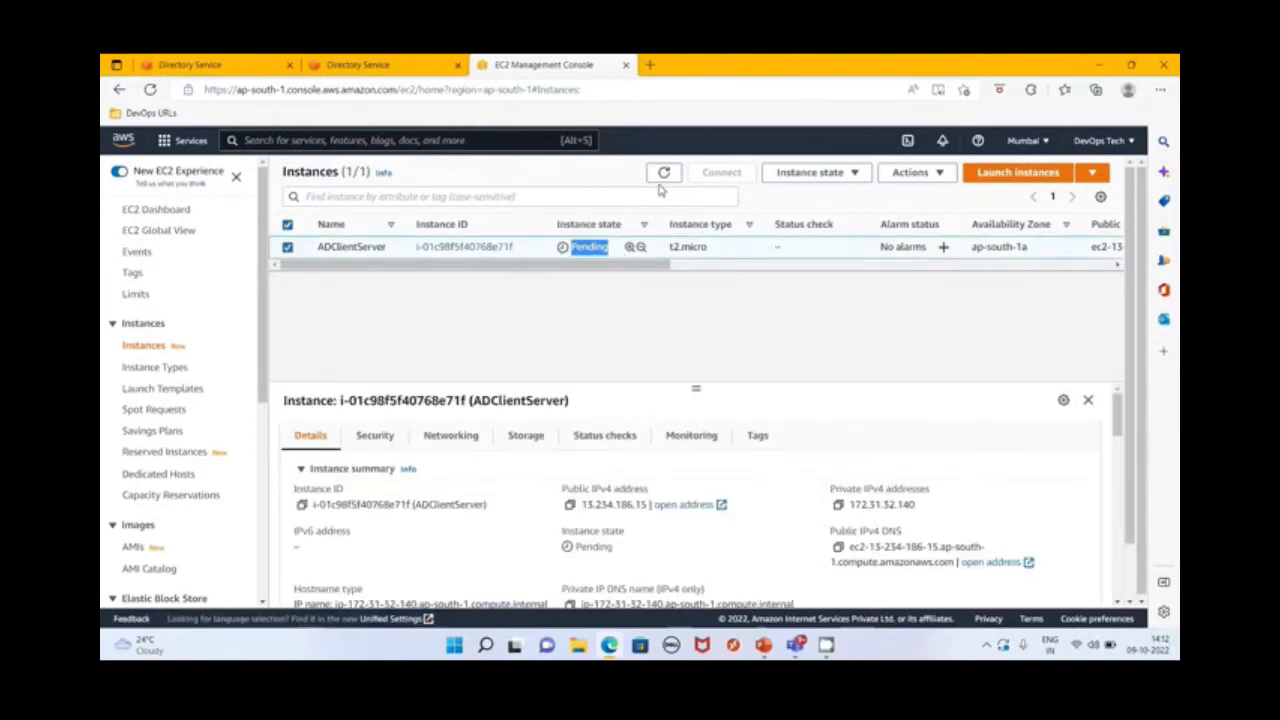
{"action": "left_click", "coordinate": [681, 313]}
{"action": "left_click", "coordinate": [664, 173]}
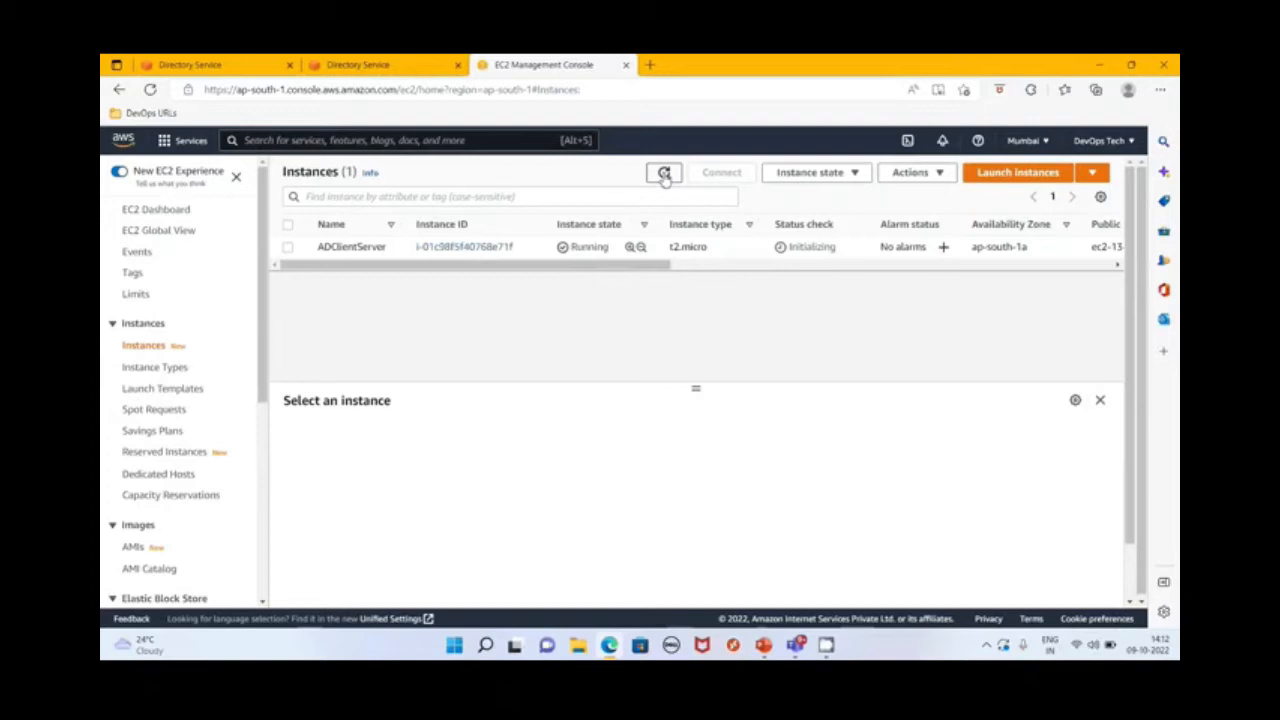
{"action": "left_click", "coordinate": [664, 174]}
Copy the public IPv4 address of ADClientServer from its instance details
{"action": "left_click", "coordinate": [357, 246]}
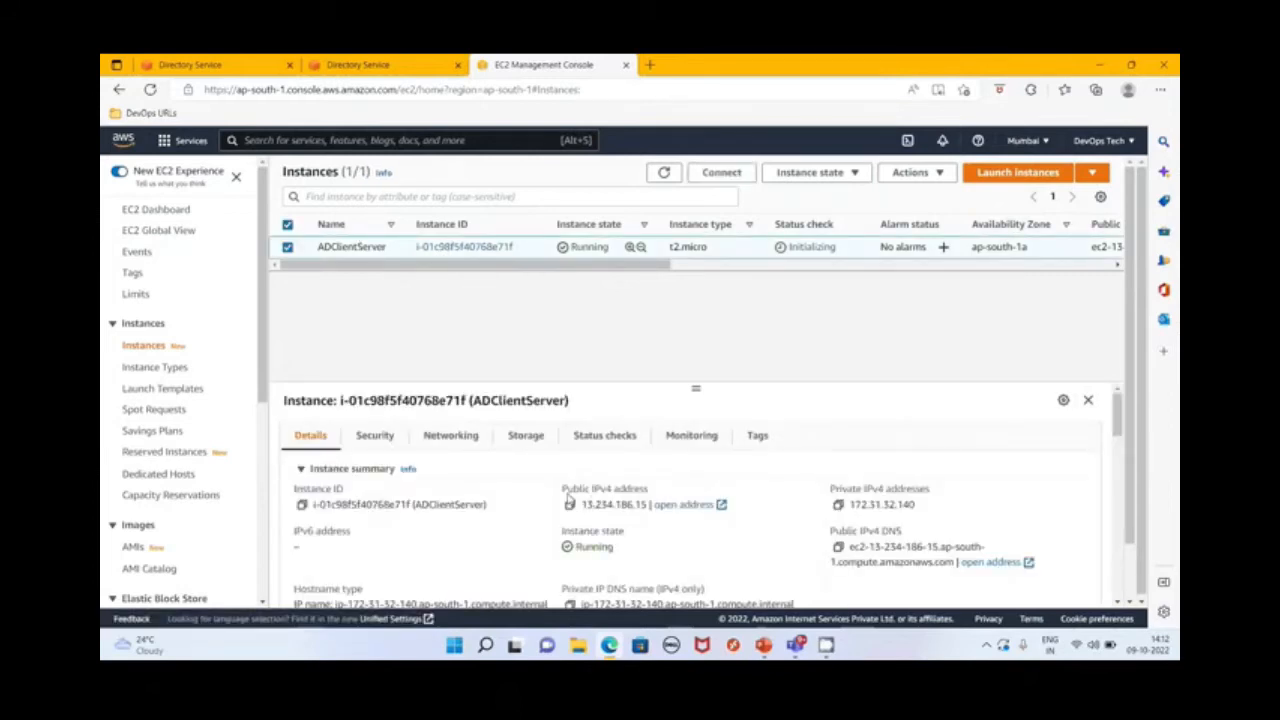
{"action": "left_click_drag", "start_coordinate": [915, 506], "coordinate": [848, 512]}
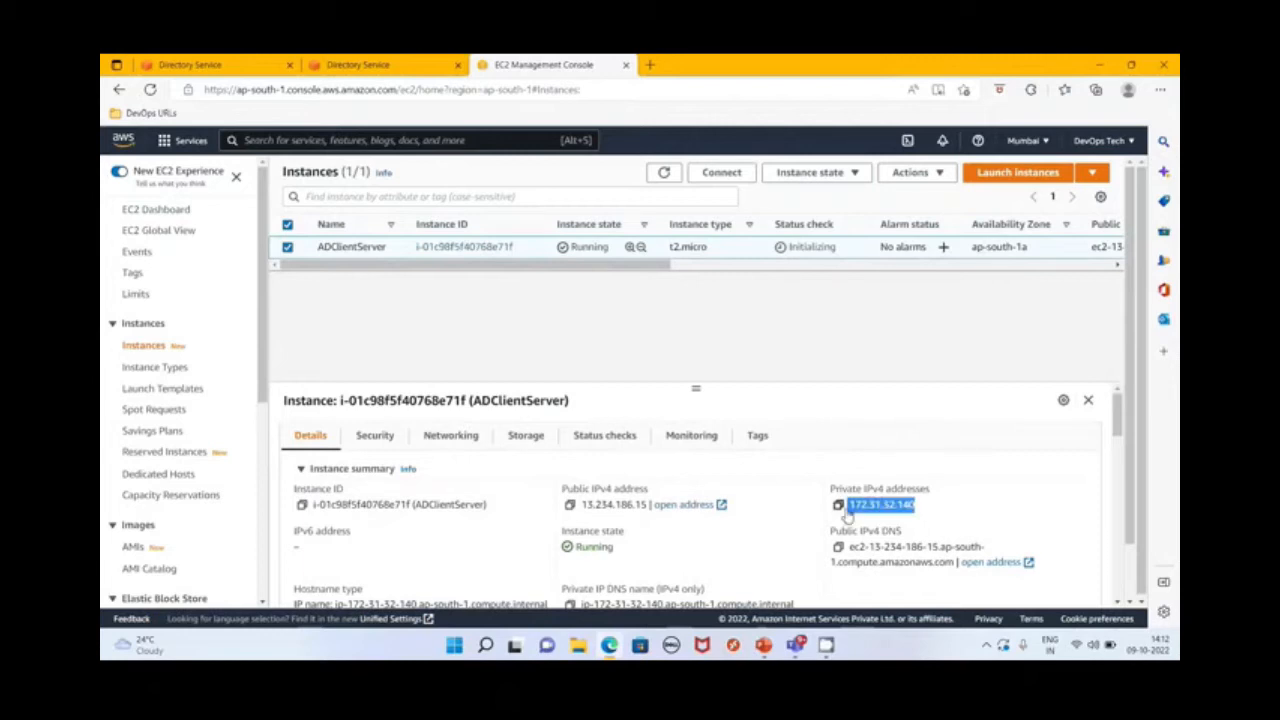
{"action": "left_click_drag", "start_coordinate": [650, 506], "coordinate": [597, 514]}
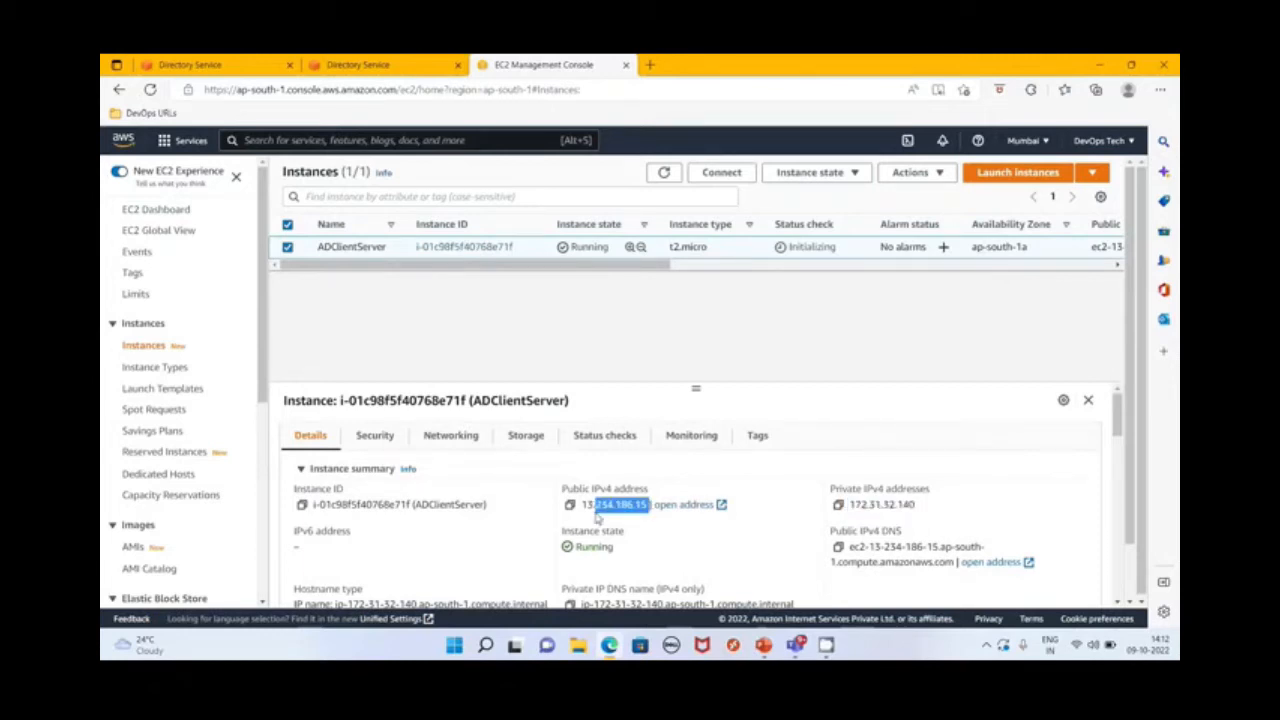
{"action": "left_click", "coordinate": [636, 524]}
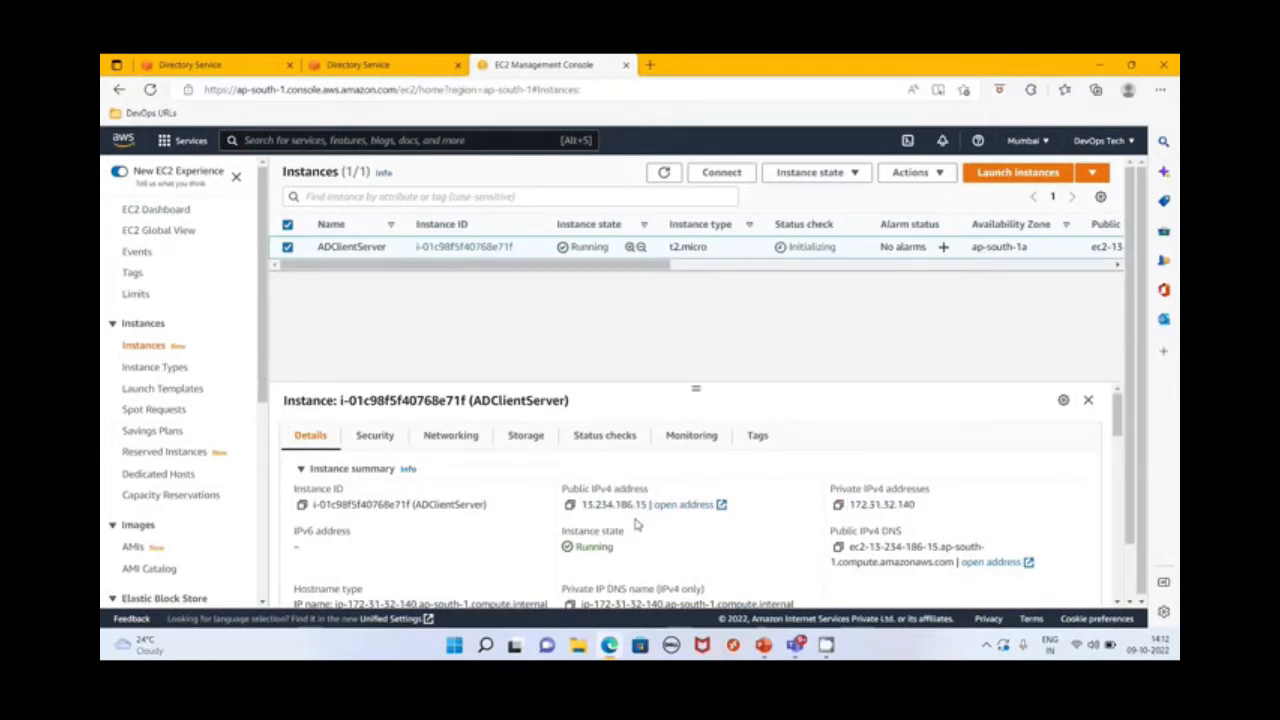
{"action": "left_click", "coordinate": [569, 504]}
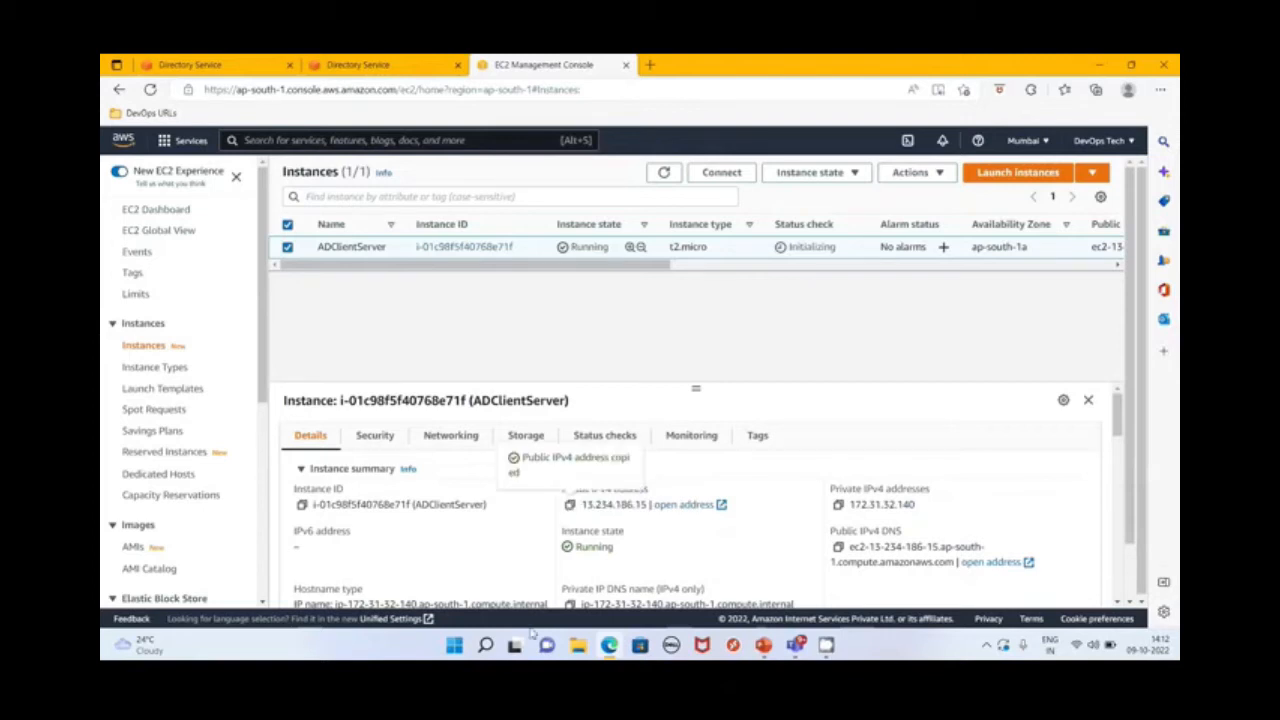
Open Remote Desktop Connection with mstsc and start connecting to 13.234.186.15
{"action": "key", "text": "super+r"}
{"action": "type", "text": "mstsc"}
{"action": "key", "text": "Return"}
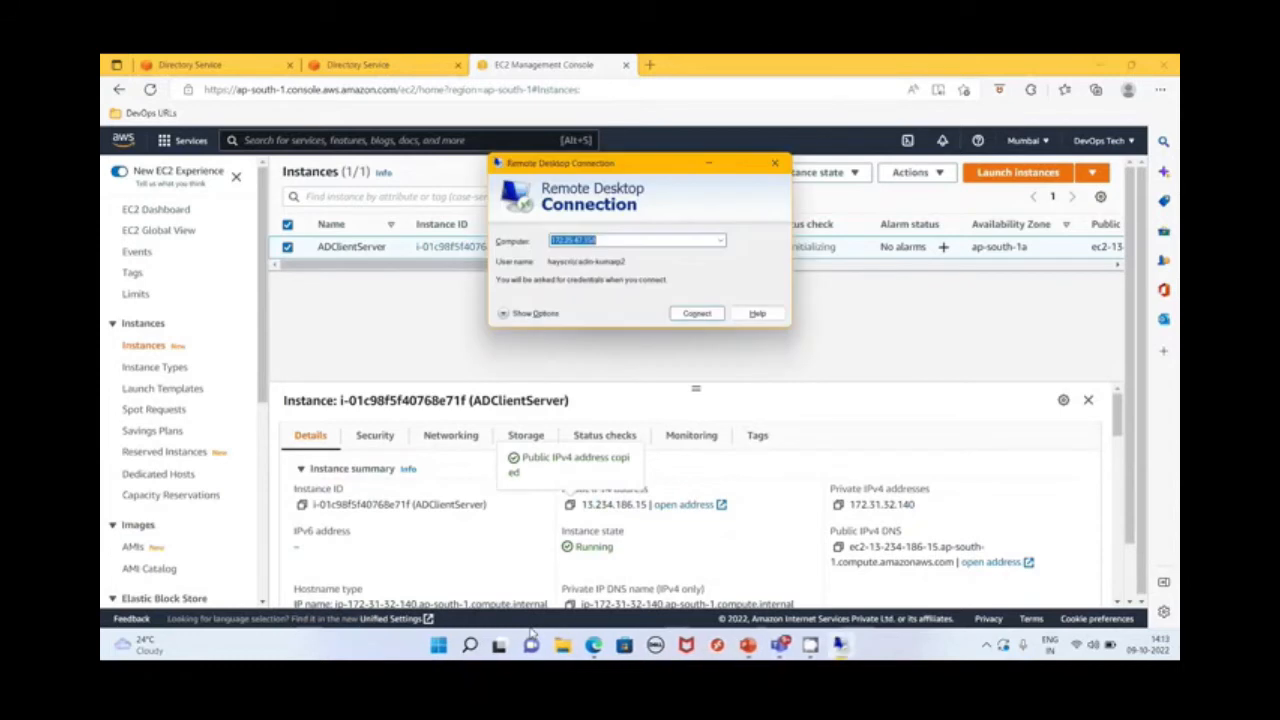
{"action": "key", "text": "ctrl+v"}
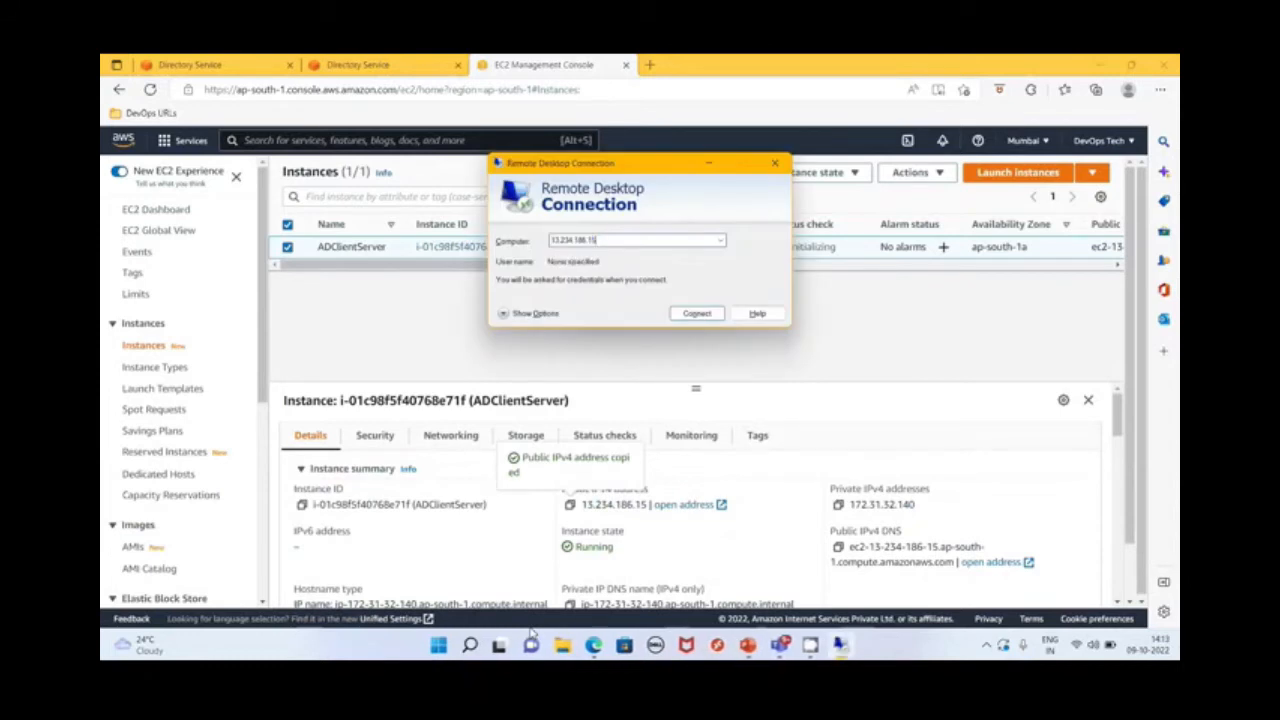
{"action": "left_click", "coordinate": [705, 315]}
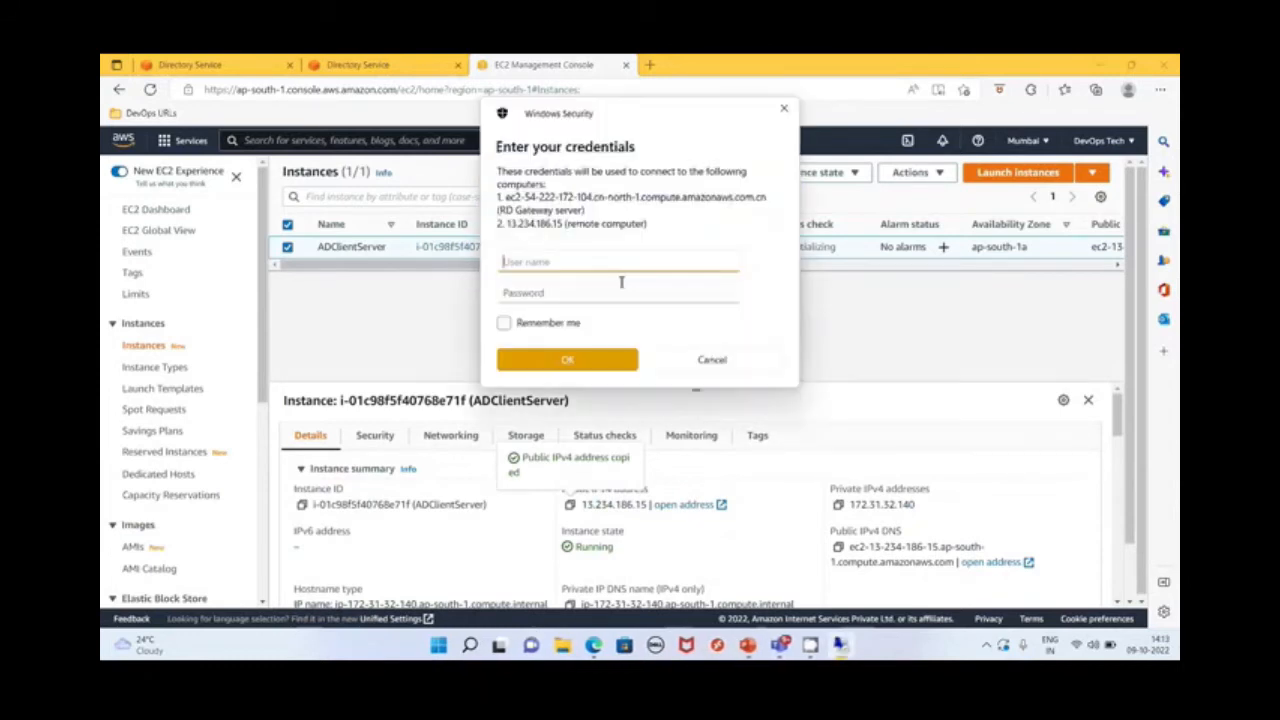
Enter administrator as the user name in the remote desktop credentials
{"action": "left_click", "coordinate": [610, 263]}
{"action": "type", "text": "admi"}
{"action": "key", "text": "BackSpace"}
{"action": "key", "text": "BackSpace"}
{"action": "type", "text": "ministrator"}
{"action": "key", "text": "Tab"}
Return to the EC2 console and open the Get Windows password page for ADClientServer
{"action": "left_click", "coordinate": [842, 302]}
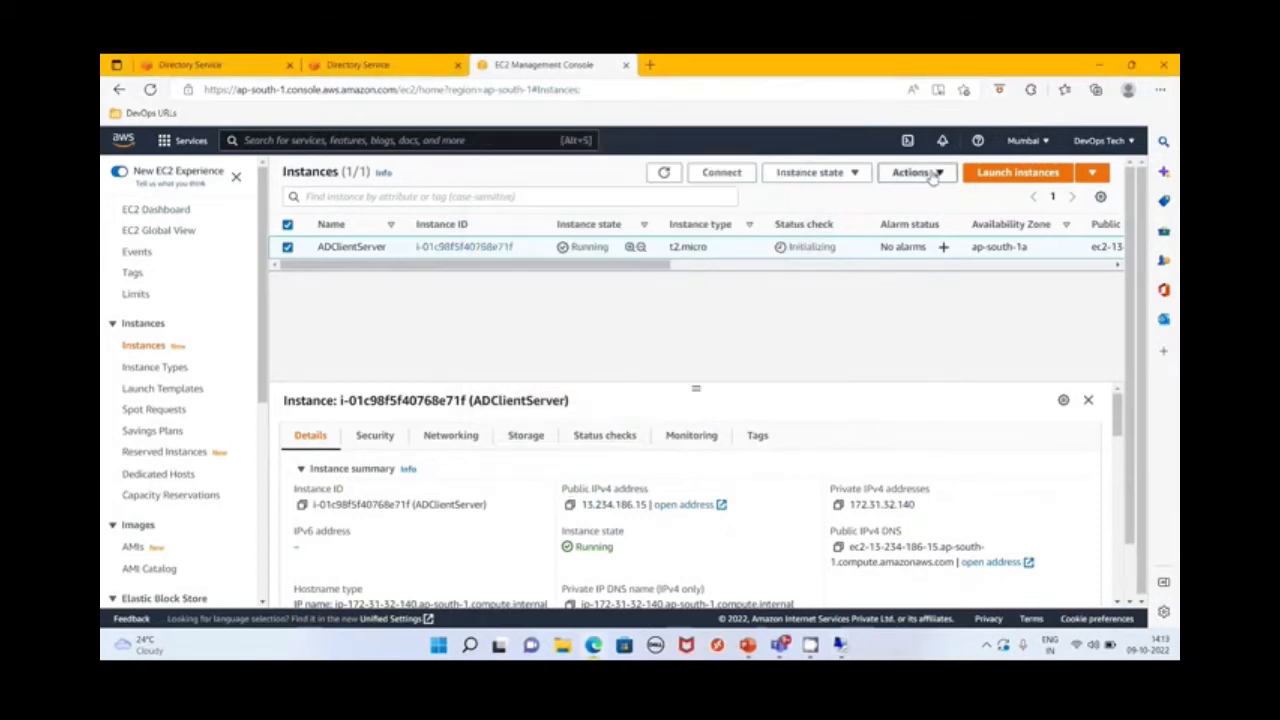
{"action": "left_click", "coordinate": [933, 174]}
{"action": "mouse_move", "coordinate": [912, 330]}
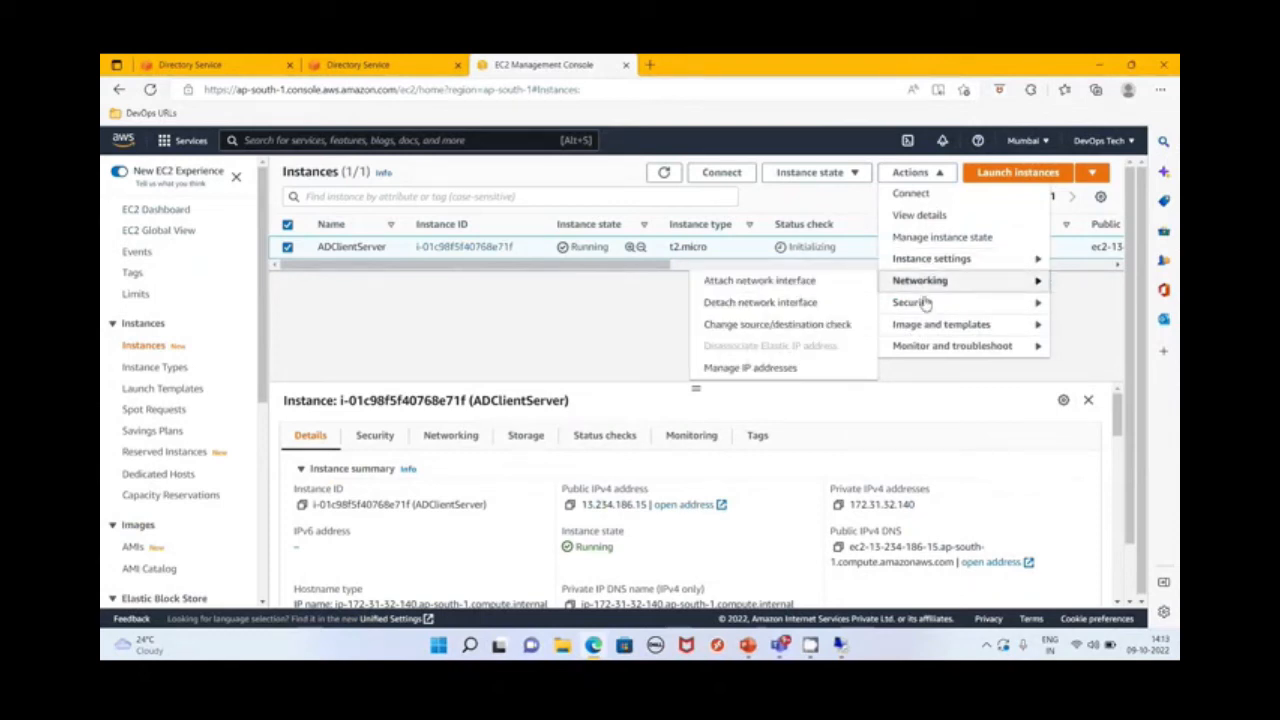
{"action": "mouse_move", "coordinate": [925, 303]}
{"action": "left_click", "coordinate": [788, 323]}
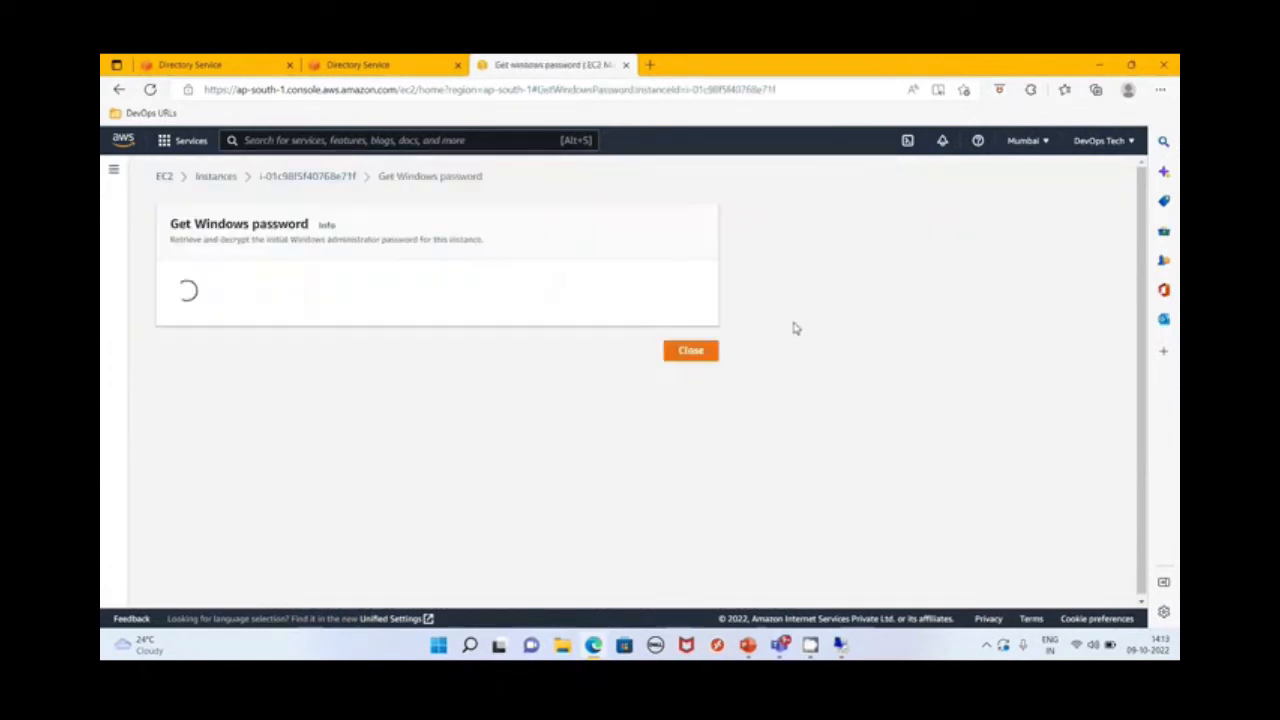
Load the ADClientKeyPair.pem key file from the Downloads folder for the password decryption
{"action": "left_click", "coordinate": [240, 402]}
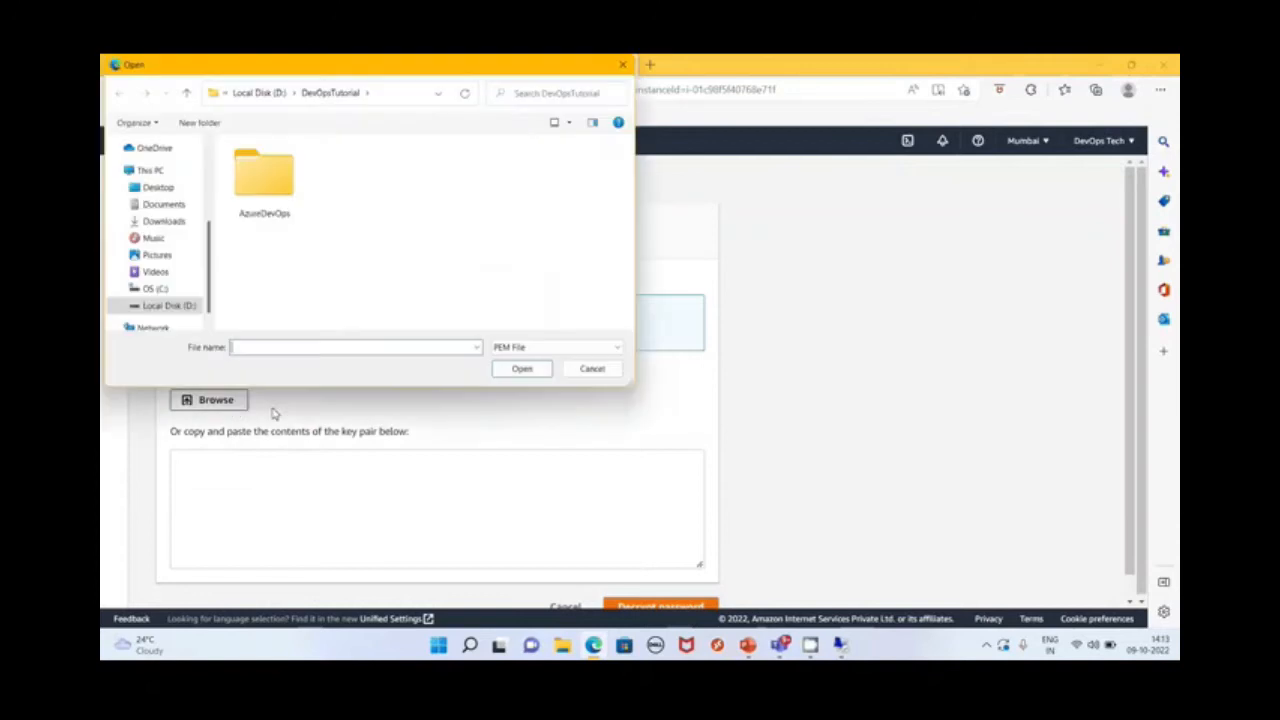
{"action": "left_click", "coordinate": [164, 205]}
{"action": "left_click", "coordinate": [153, 238]}
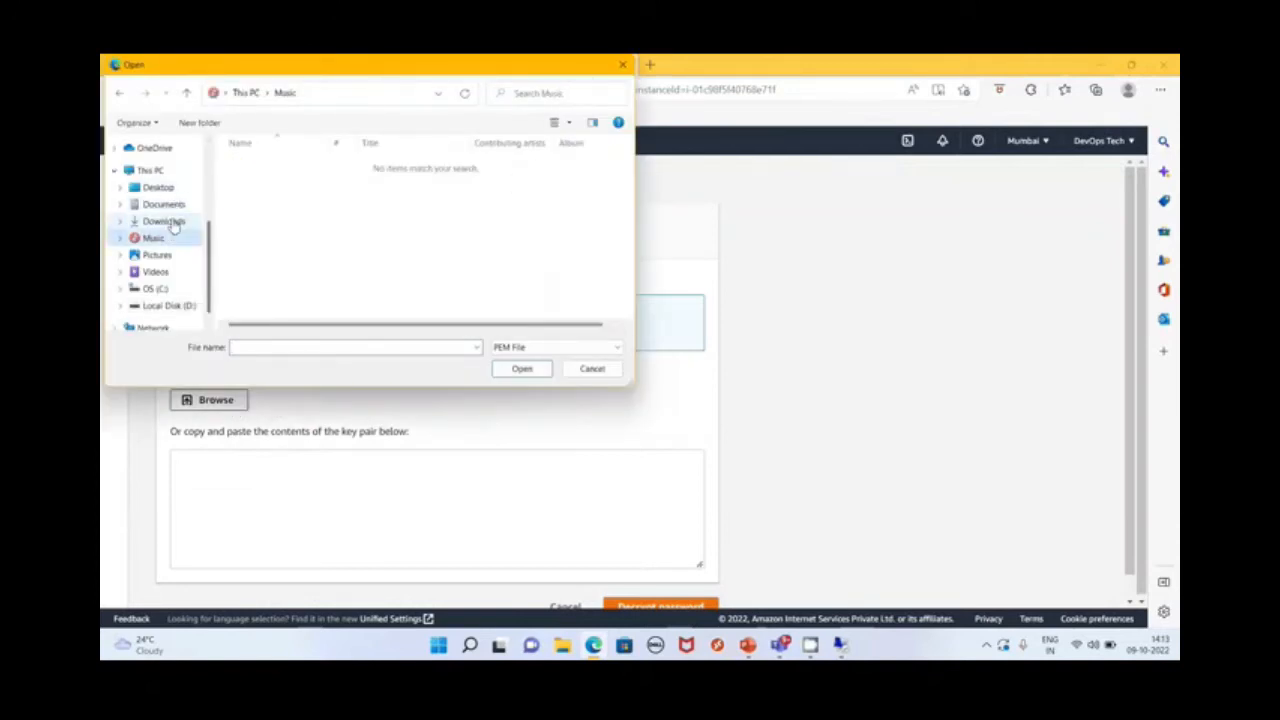
{"action": "left_click", "coordinate": [163, 221]}
{"action": "left_click", "coordinate": [252, 178]}
{"action": "left_click", "coordinate": [520, 369]}
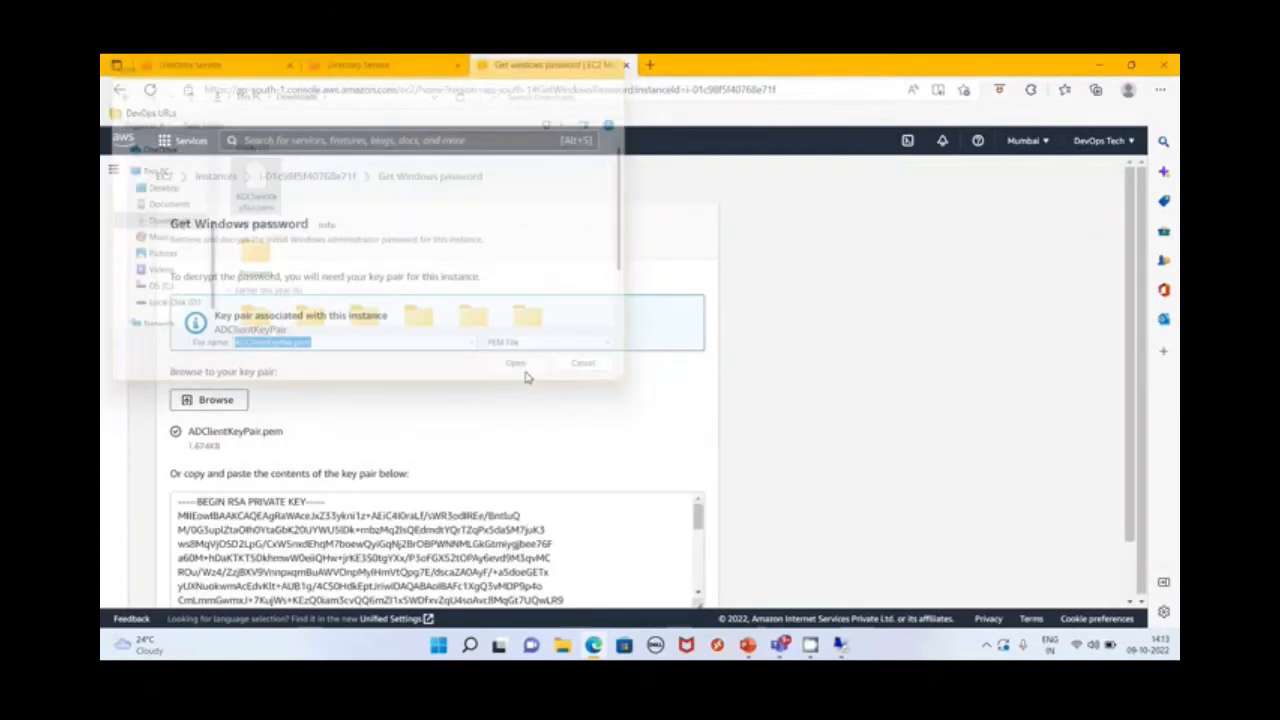
Decrypt the instance's Windows administrator password and copy it
{"action": "scroll", "coordinate": [592, 395], "scroll_direction": "down", "scroll_amount": 1}
{"action": "left_click", "coordinate": [662, 580]}
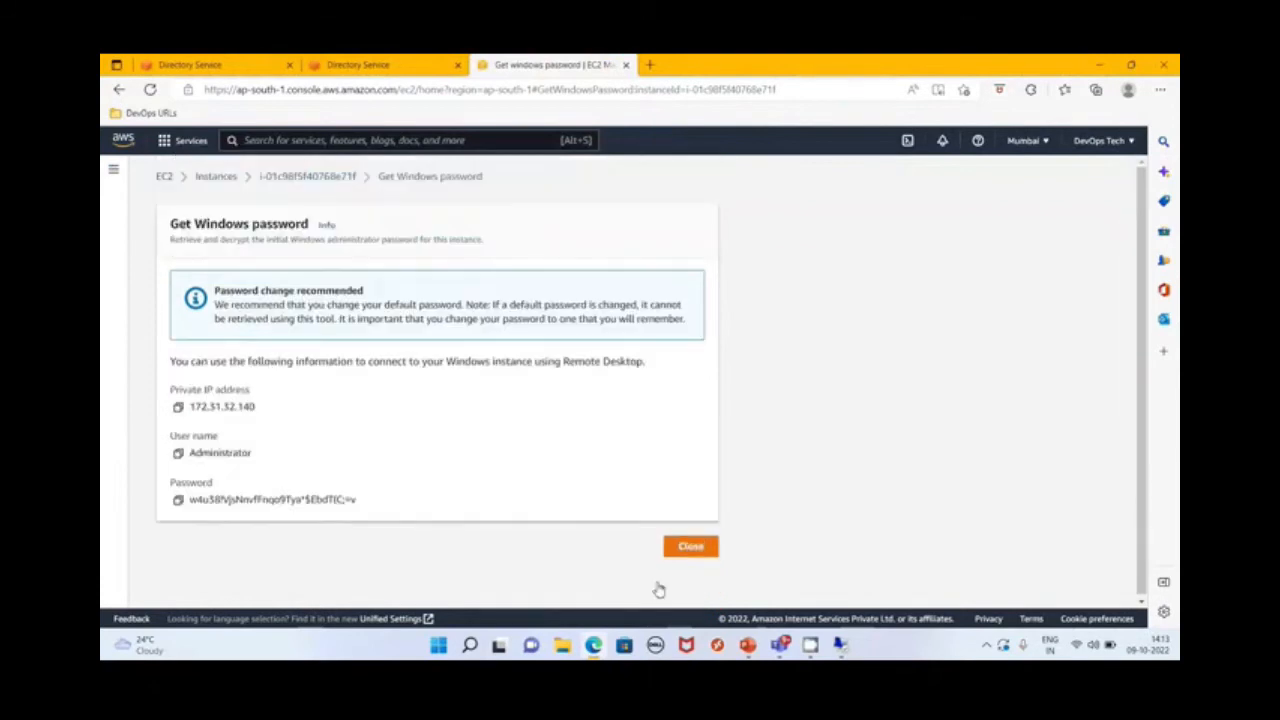
{"action": "left_click", "coordinate": [179, 501]}
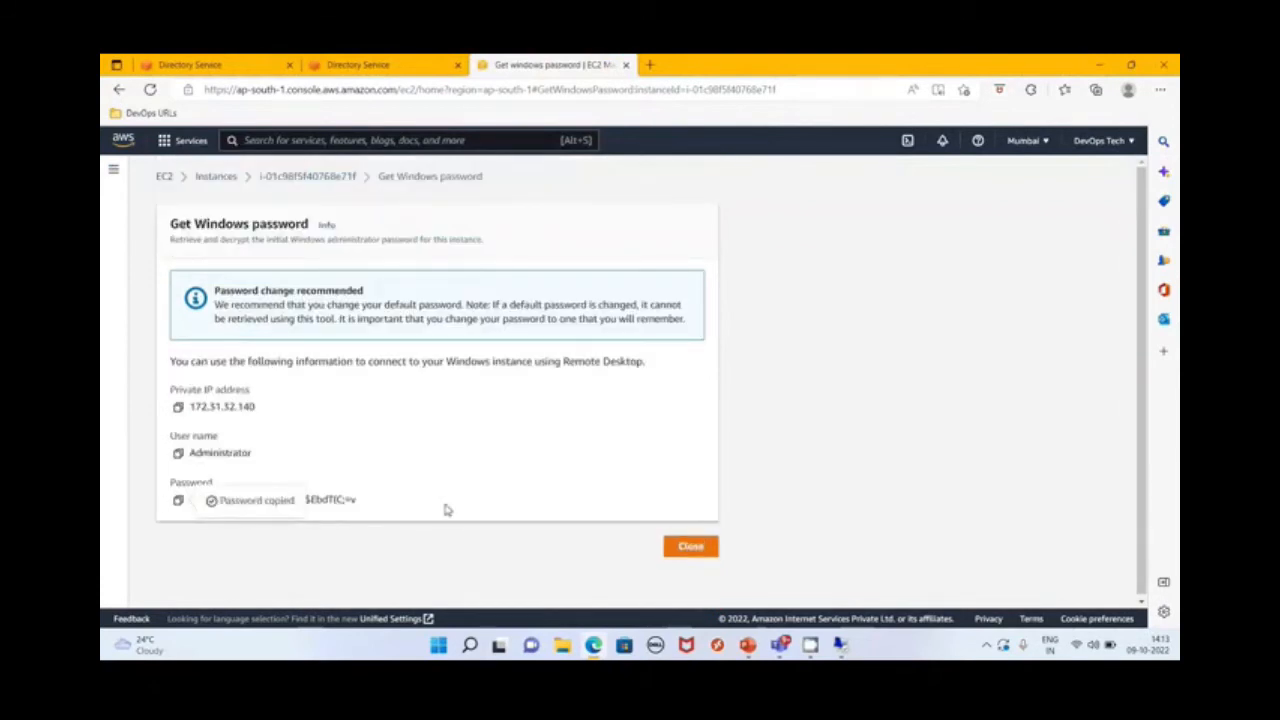
Switch to the remote desktop credentials prompt, paste the administrator password and submit the login
{"action": "key", "text": "alt+Tab"}
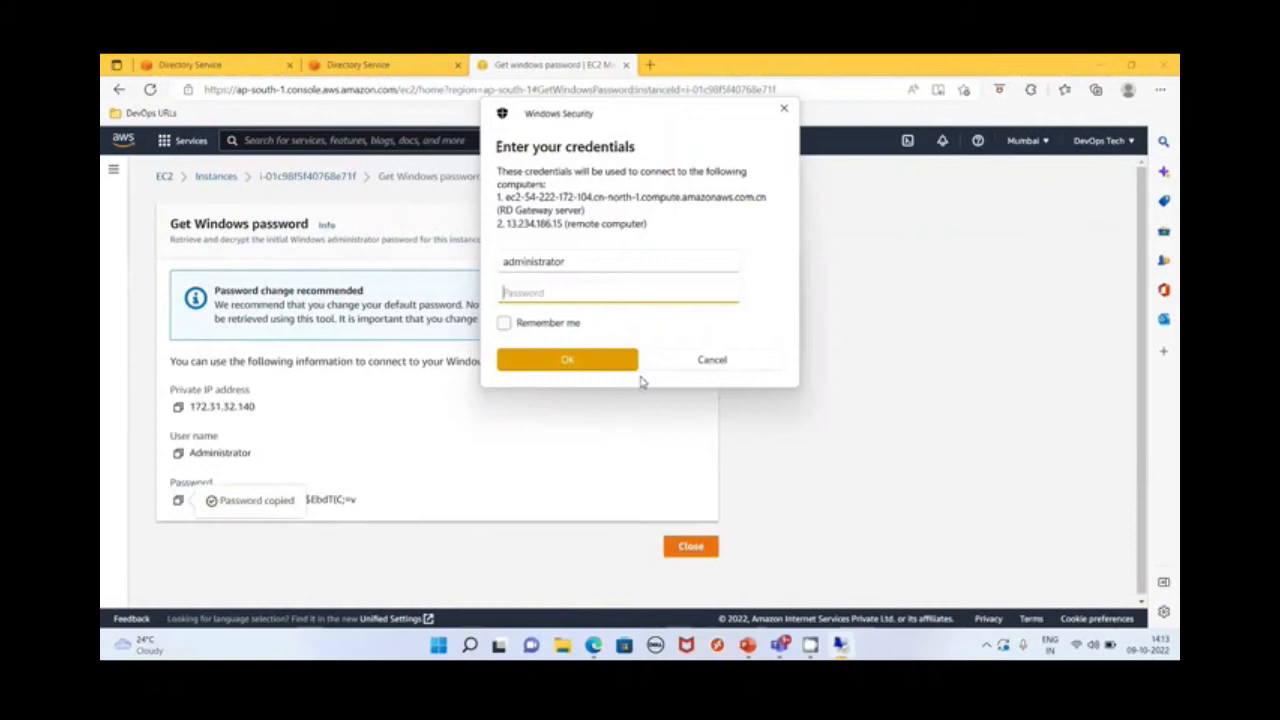
{"action": "key", "text": "ctrl+v"}
{"action": "left_click", "coordinate": [583, 358]}
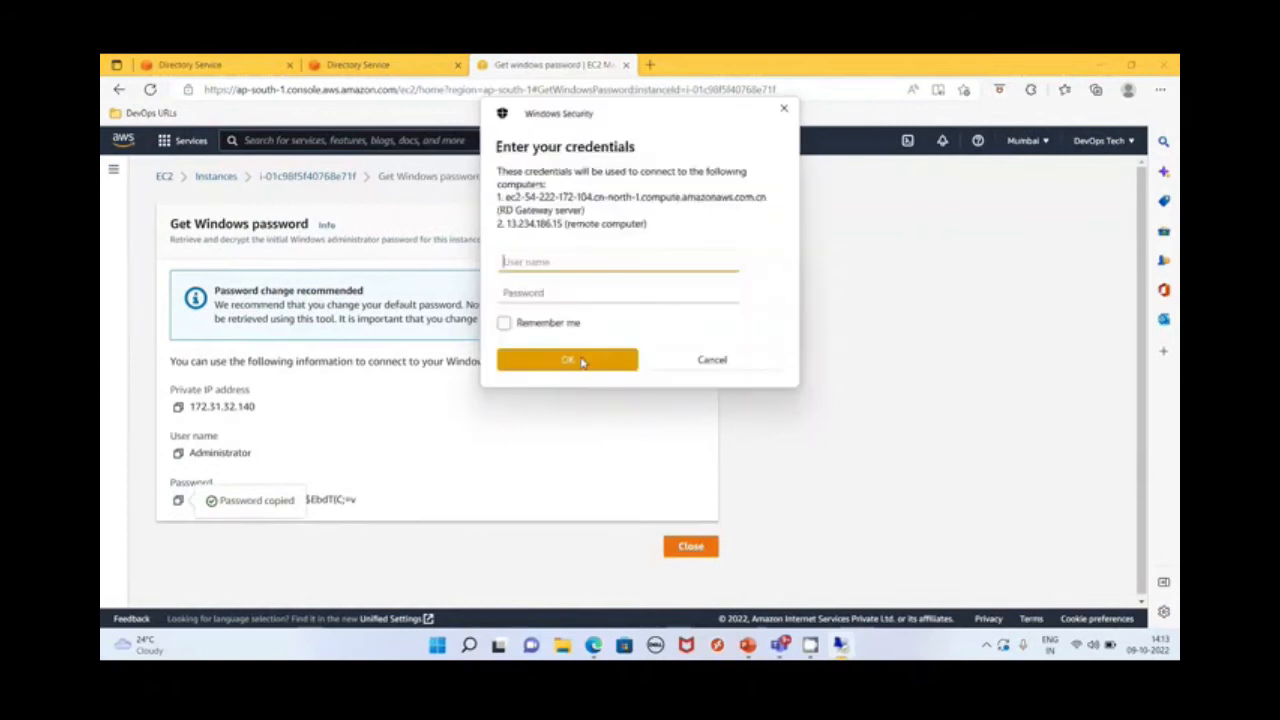
Try to log in to the remote computer as .\administrator with the pasted account password
{"action": "type", "text": ".\\administ"}
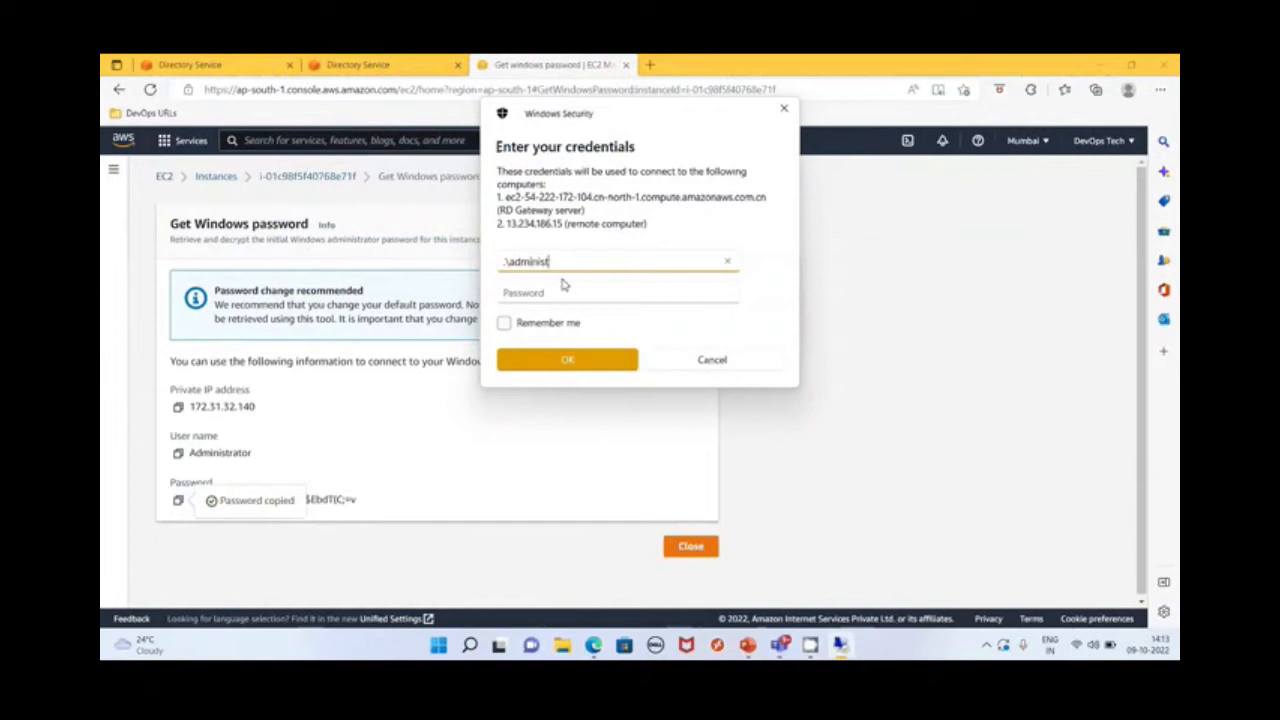
{"action": "type", "text": "rator"}
{"action": "key", "text": "Tab"}
{"action": "key", "text": "ctrl+v"}
{"action": "key", "text": "Return"}
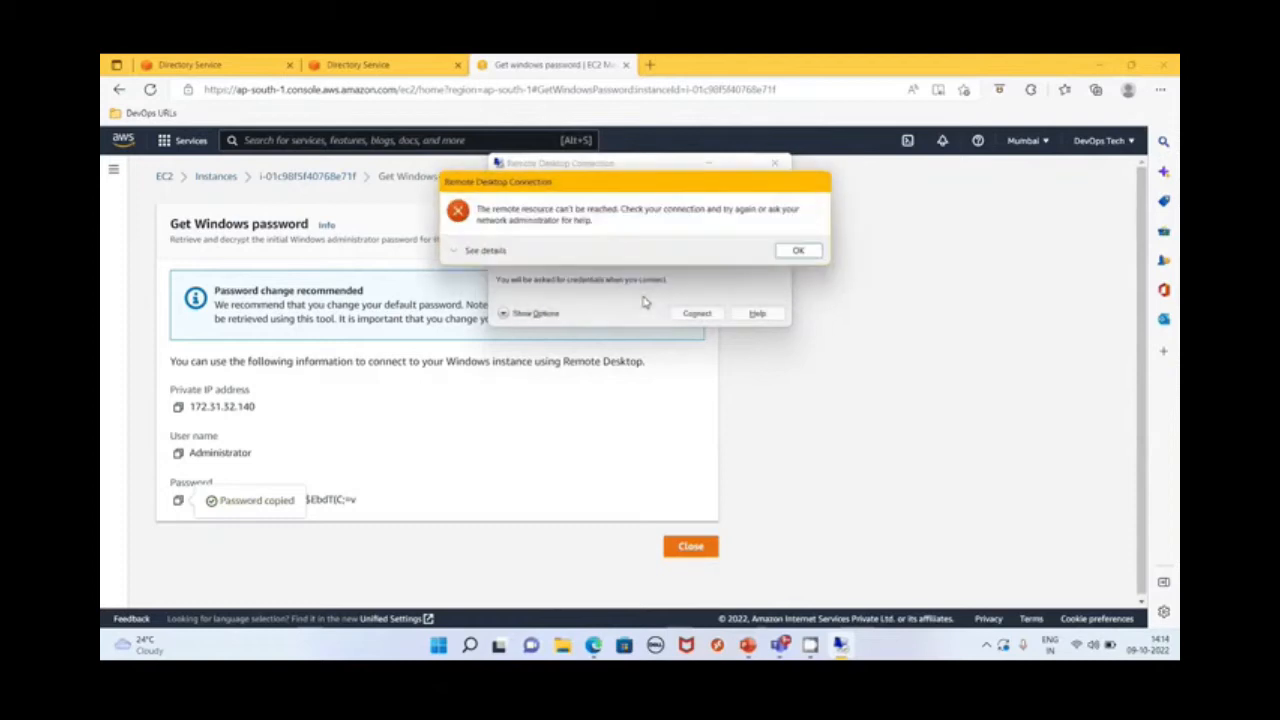
{"action": "left_click", "coordinate": [800, 250]}
Return to the EC2 console and open the instance link in a new browser tab to check ADClientServer's status
{"action": "left_click", "coordinate": [360, 64]}
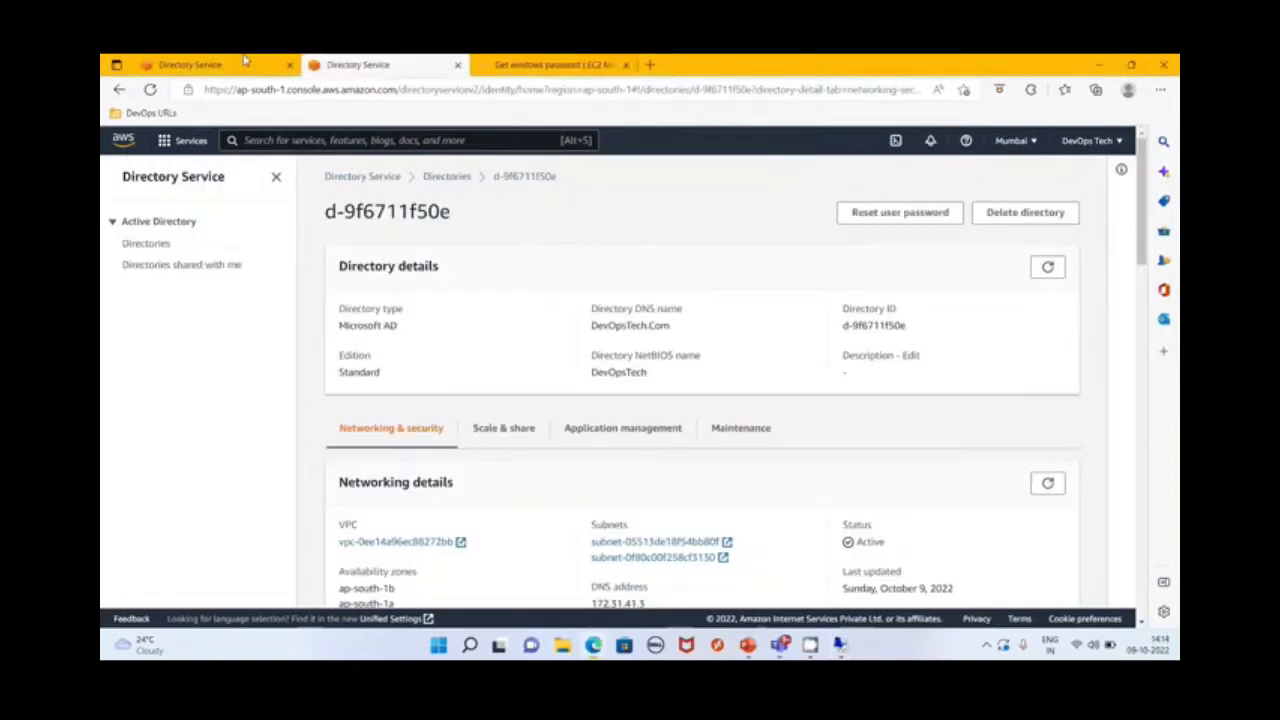
{"action": "left_click", "coordinate": [535, 68]}
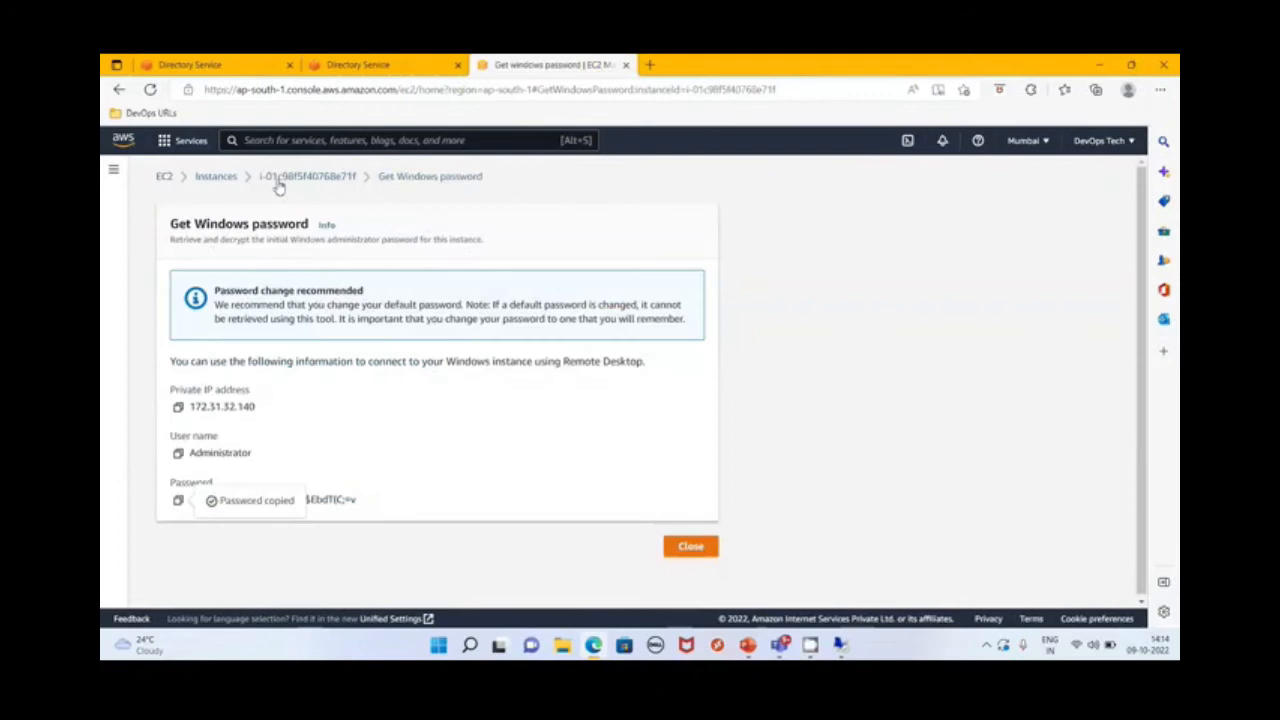
{"action": "right_click", "coordinate": [282, 177]}
{"action": "left_click", "coordinate": [317, 186]}
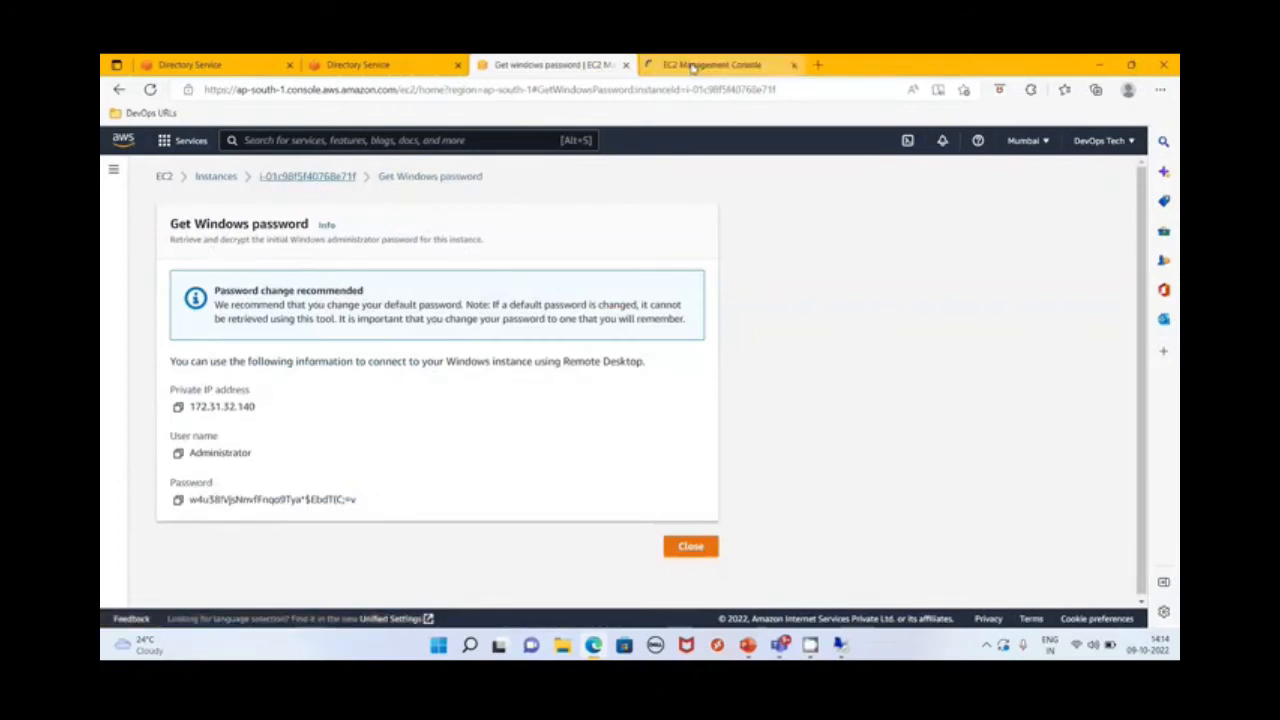
{"action": "left_click", "coordinate": [693, 66]}
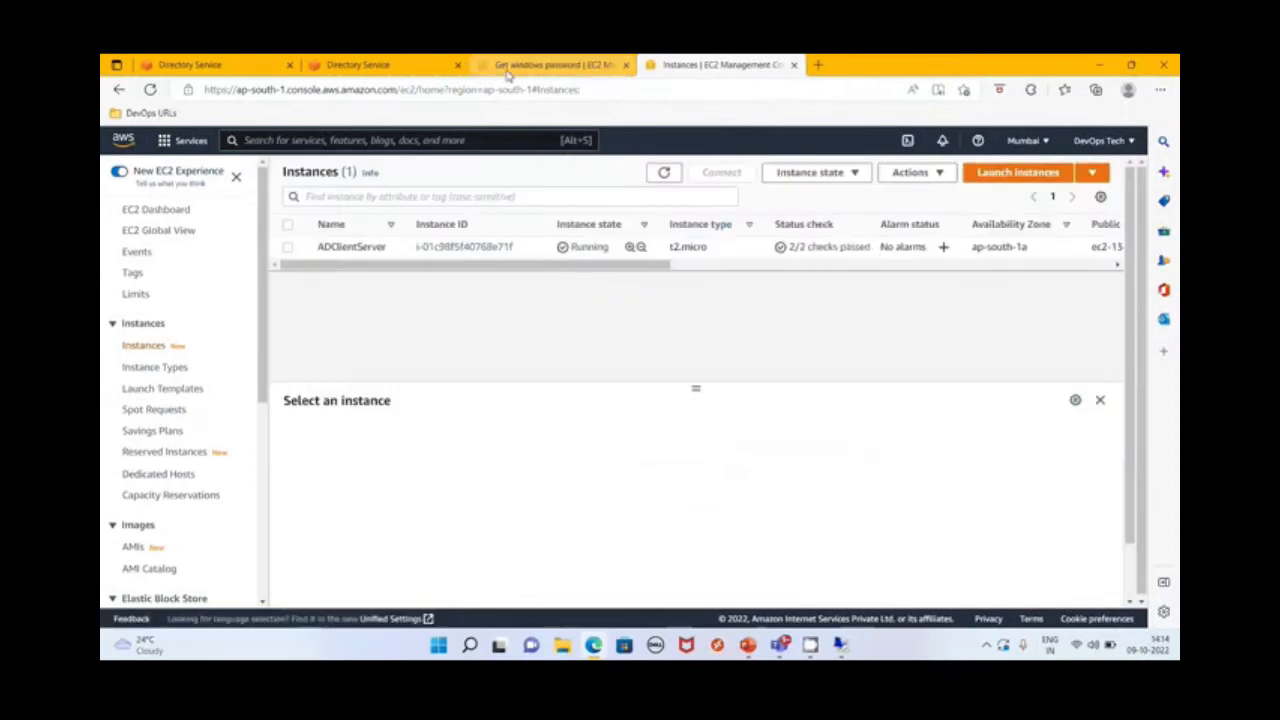
Try to connect to 13.234.186.15 by Remote Desktop as .\administrator with the pasted account password
{"action": "left_click", "coordinate": [840, 645]}
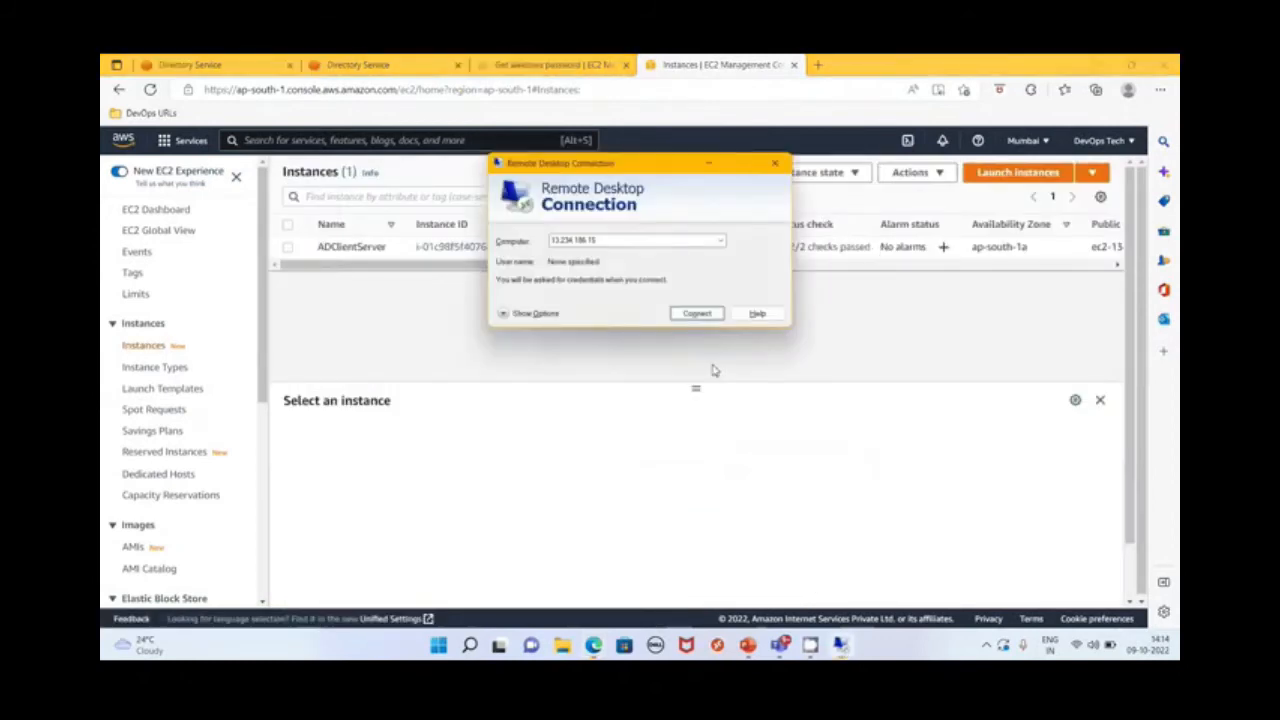
{"action": "left_click", "coordinate": [704, 315]}
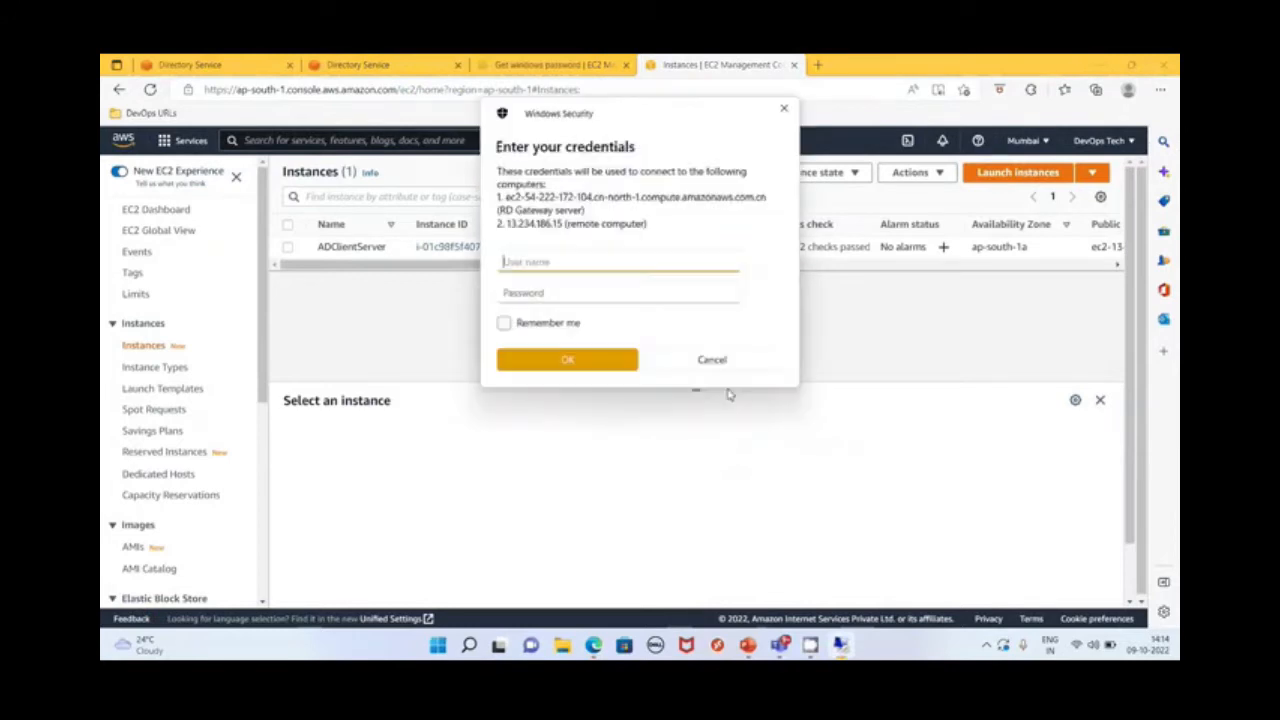
{"action": "type", "text": ".\\administrator"}
{"action": "left_click", "coordinate": [600, 294]}
{"action": "key", "text": "ctrl+v"}
{"action": "key", "text": "Return"}
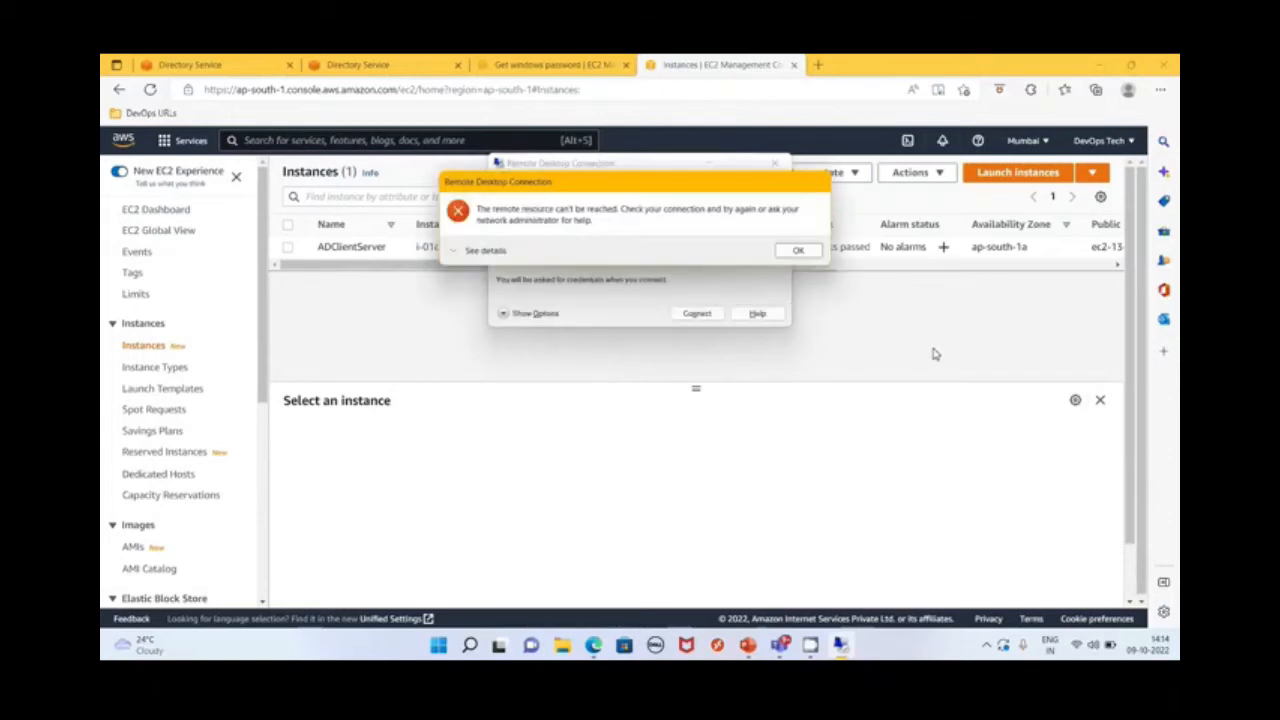
{"action": "left_click", "coordinate": [799, 250]}
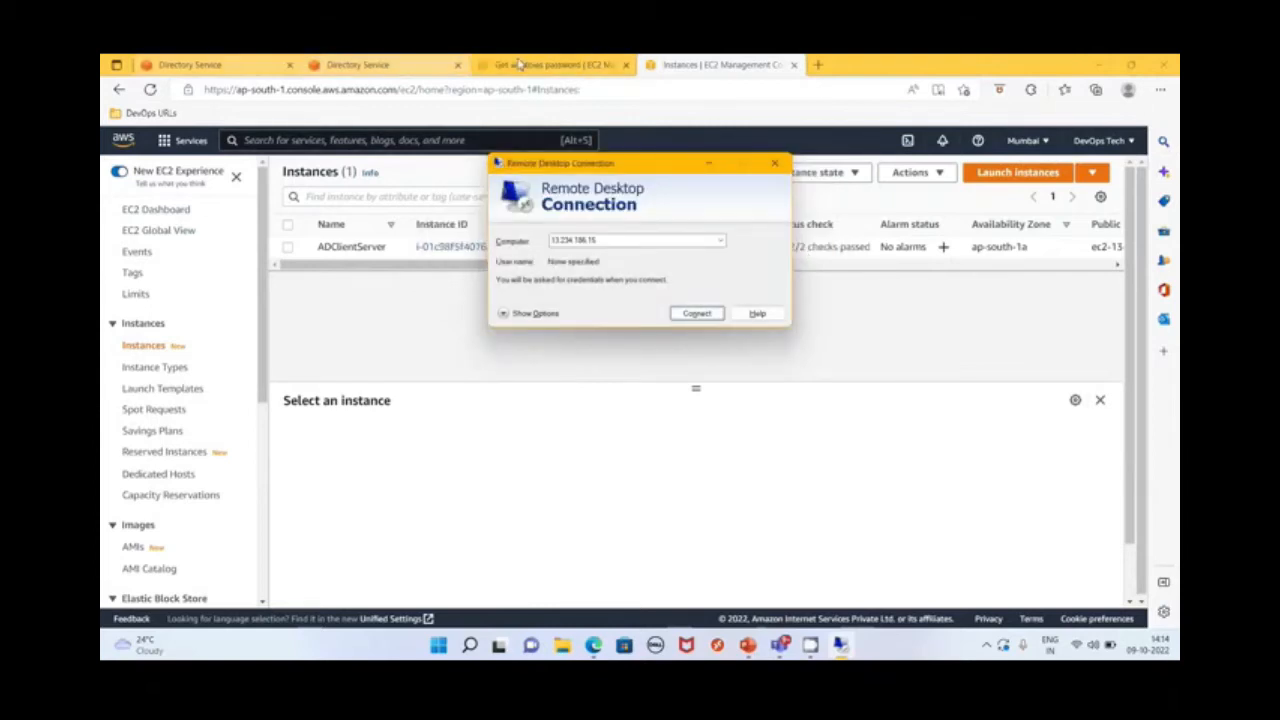
Copy the administrator password again from the Get Windows password page and dismiss the remote desktop credentials prompt
{"action": "left_click", "coordinate": [519, 65]}
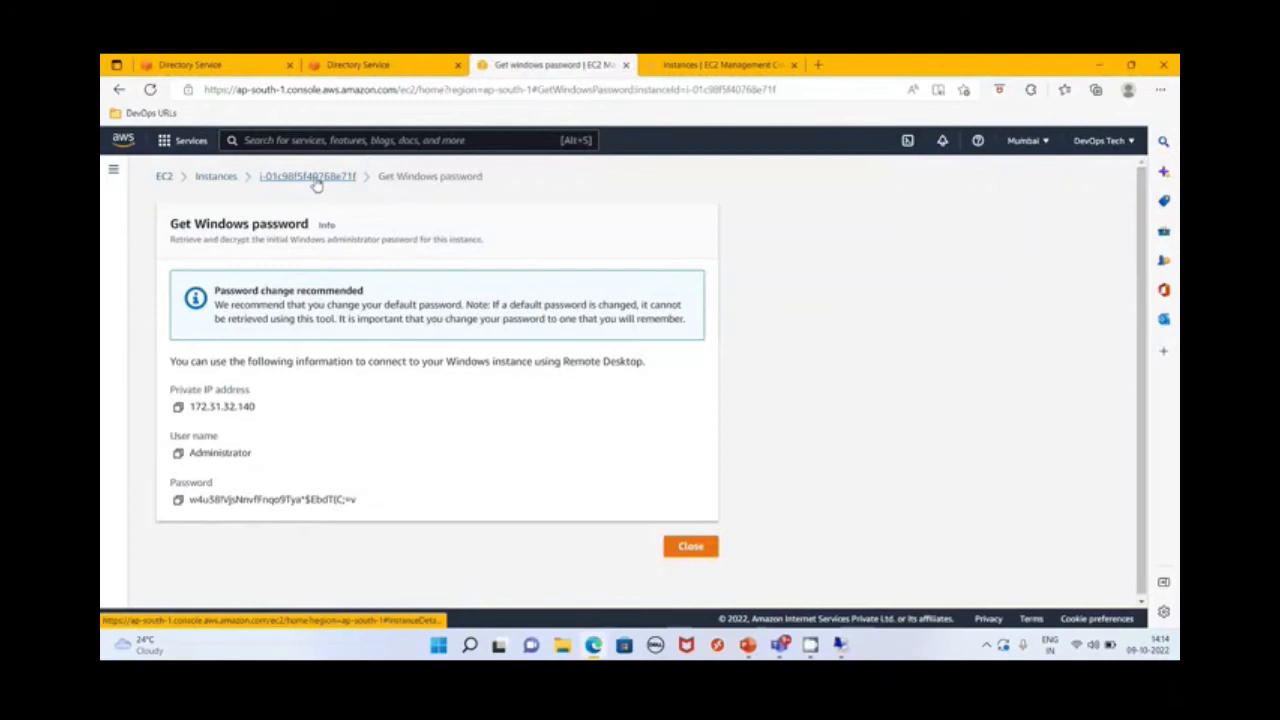
{"action": "left_click", "coordinate": [178, 499]}
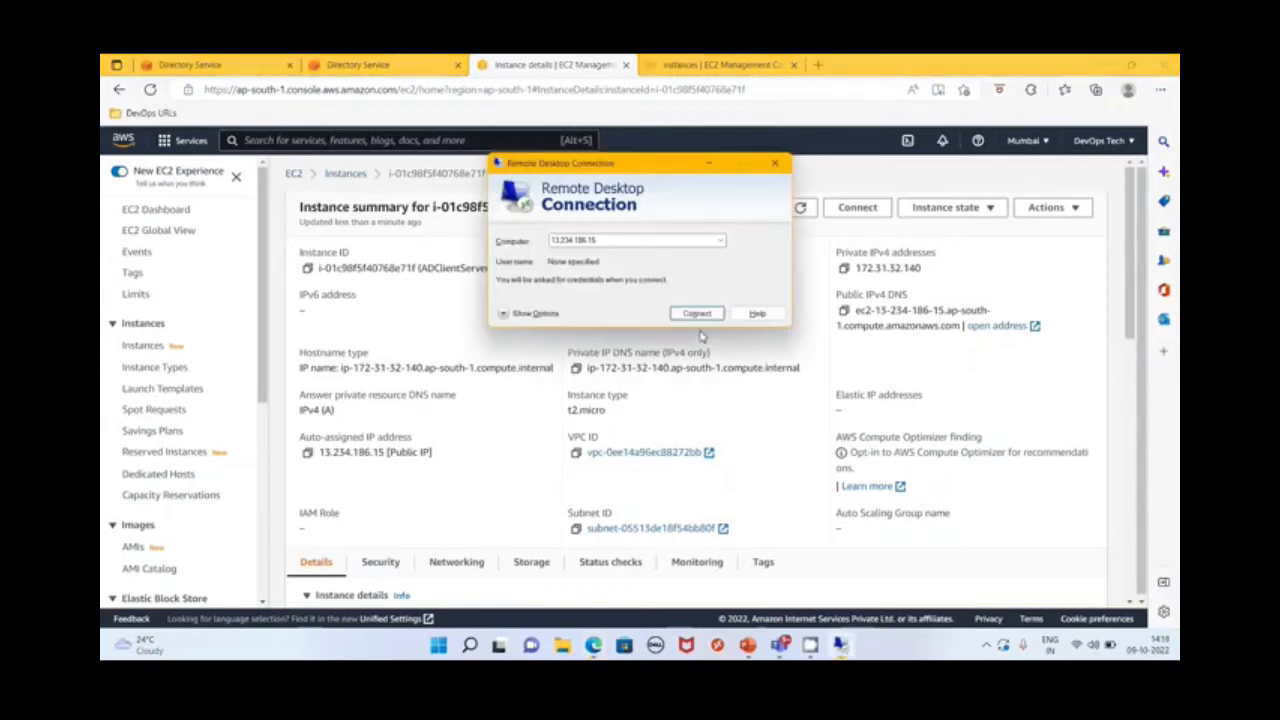
{"action": "left_click", "coordinate": [695, 314]}
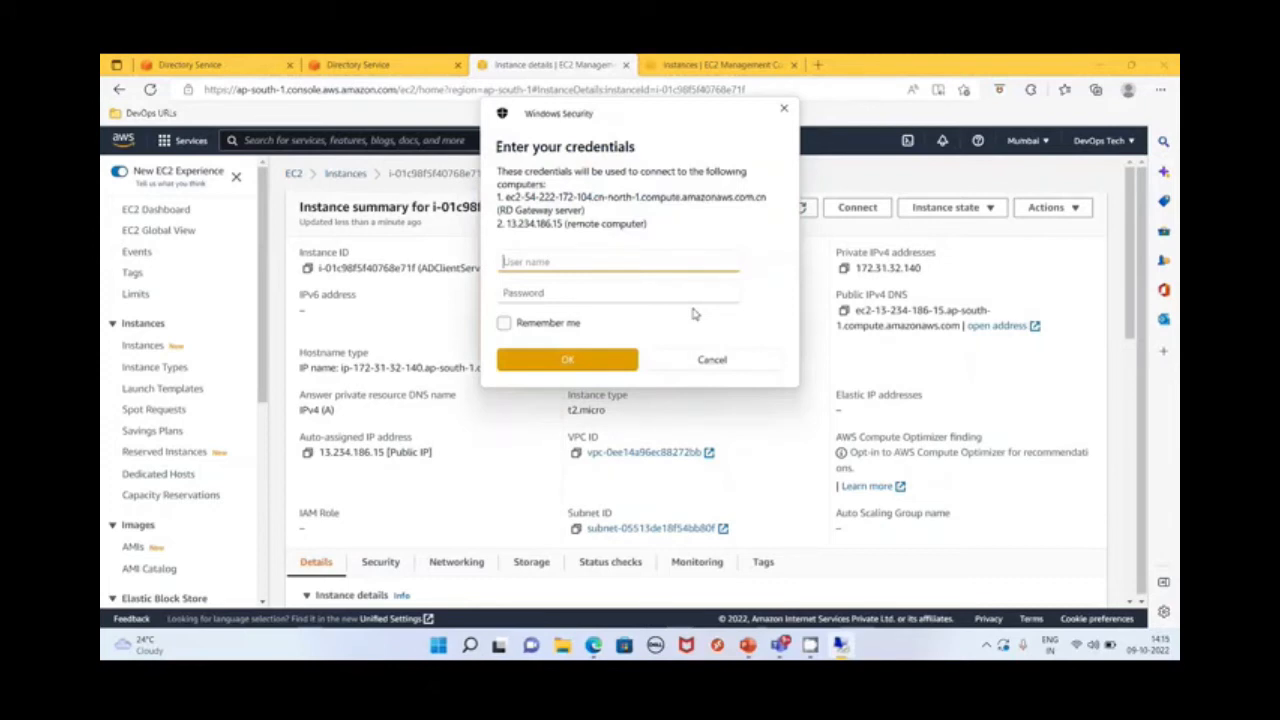
{"action": "left_click", "coordinate": [731, 356]}
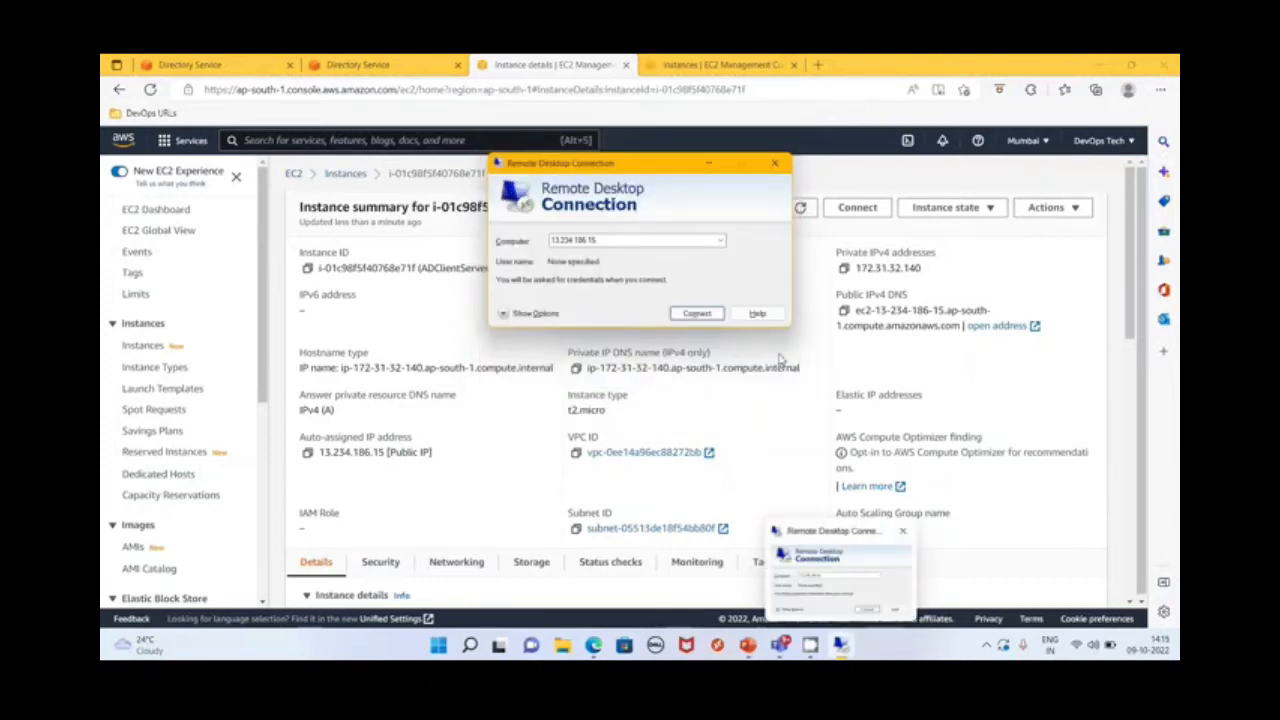
Set the remote desktop connection to automatically detect RD Gateway server settings and connect to 13.234.186.15
{"action": "left_click", "coordinate": [683, 313]}
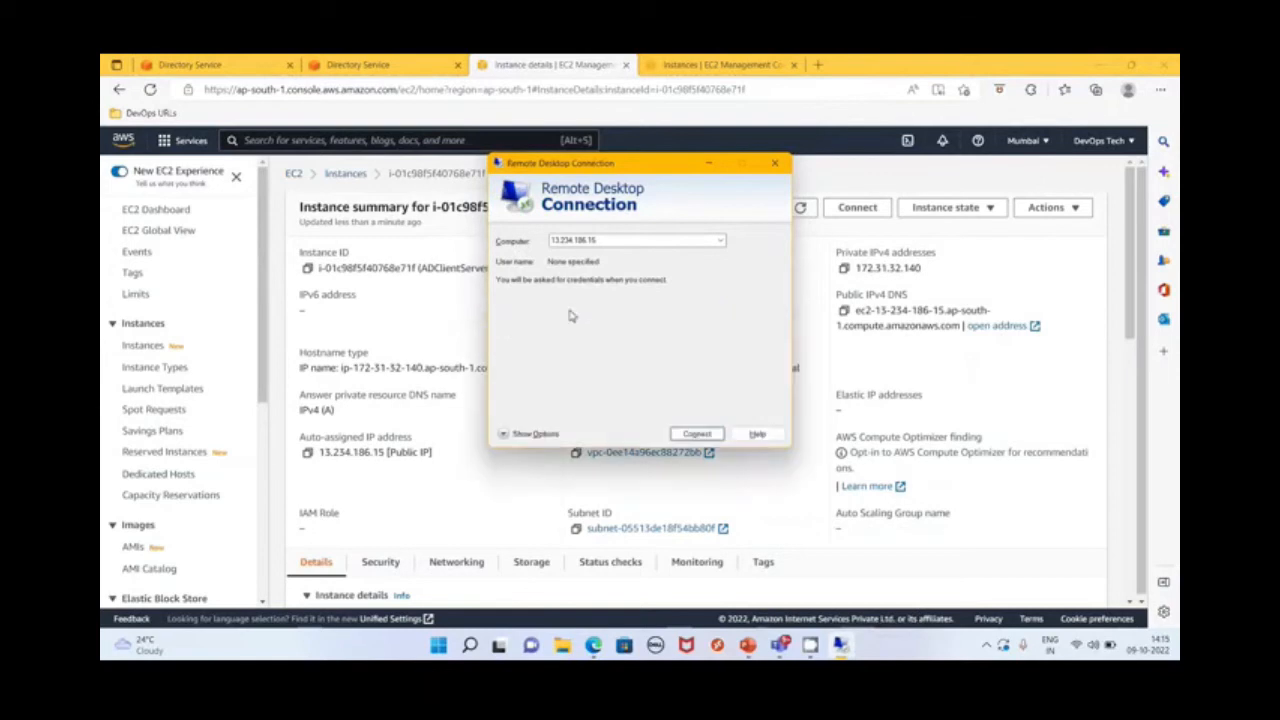
{"action": "left_click", "coordinate": [697, 238]}
{"action": "left_click", "coordinate": [588, 380]}
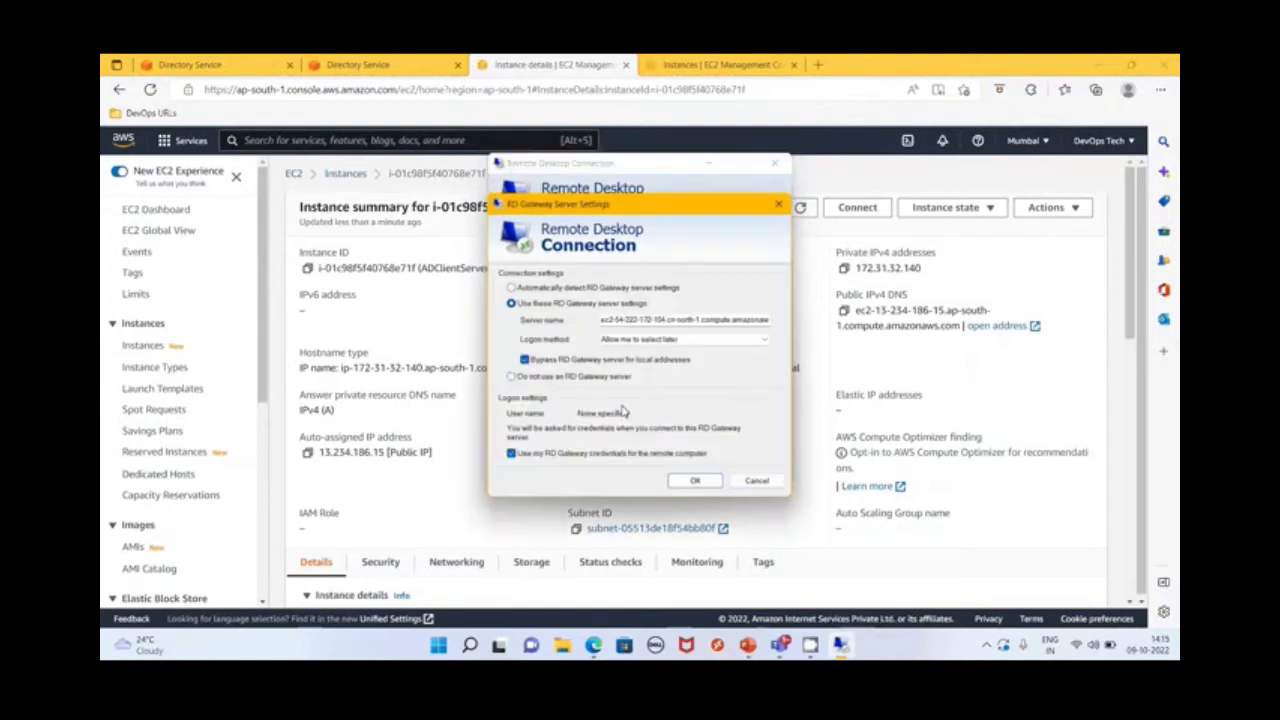
{"action": "left_click", "coordinate": [604, 289]}
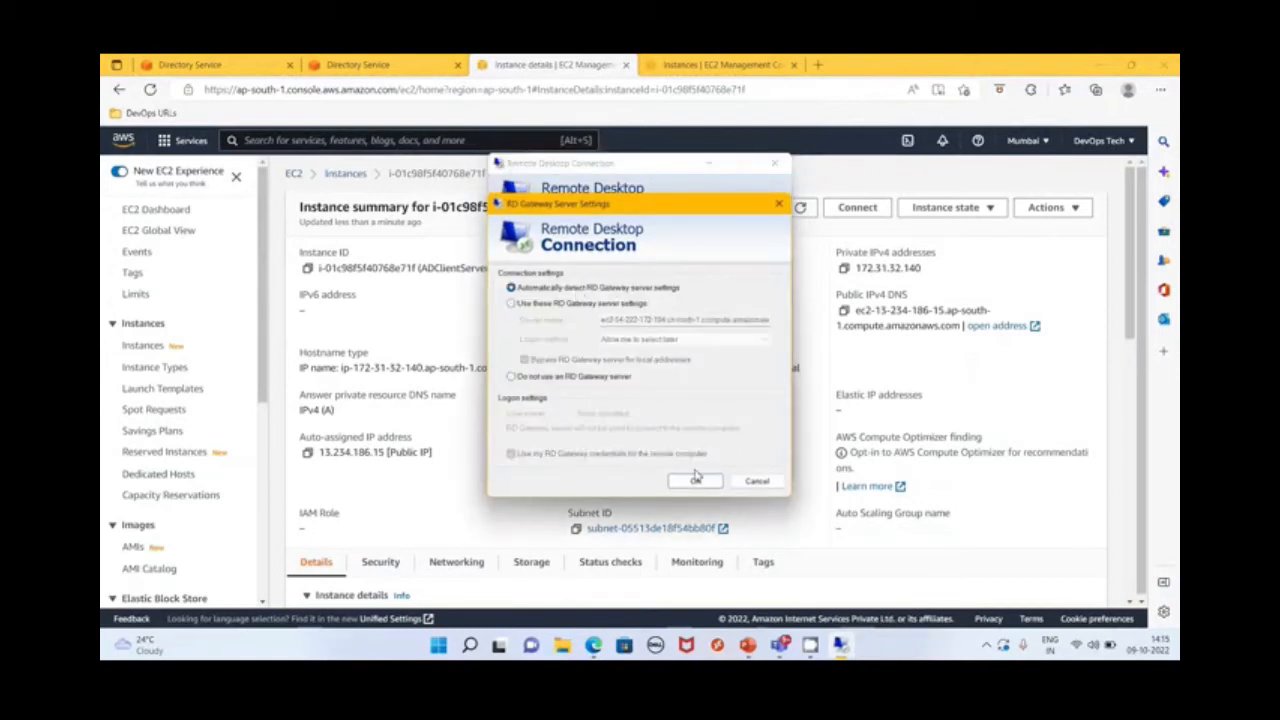
{"action": "left_click", "coordinate": [696, 480]}
{"action": "left_click", "coordinate": [511, 237]}
{"action": "key", "text": "Return"}
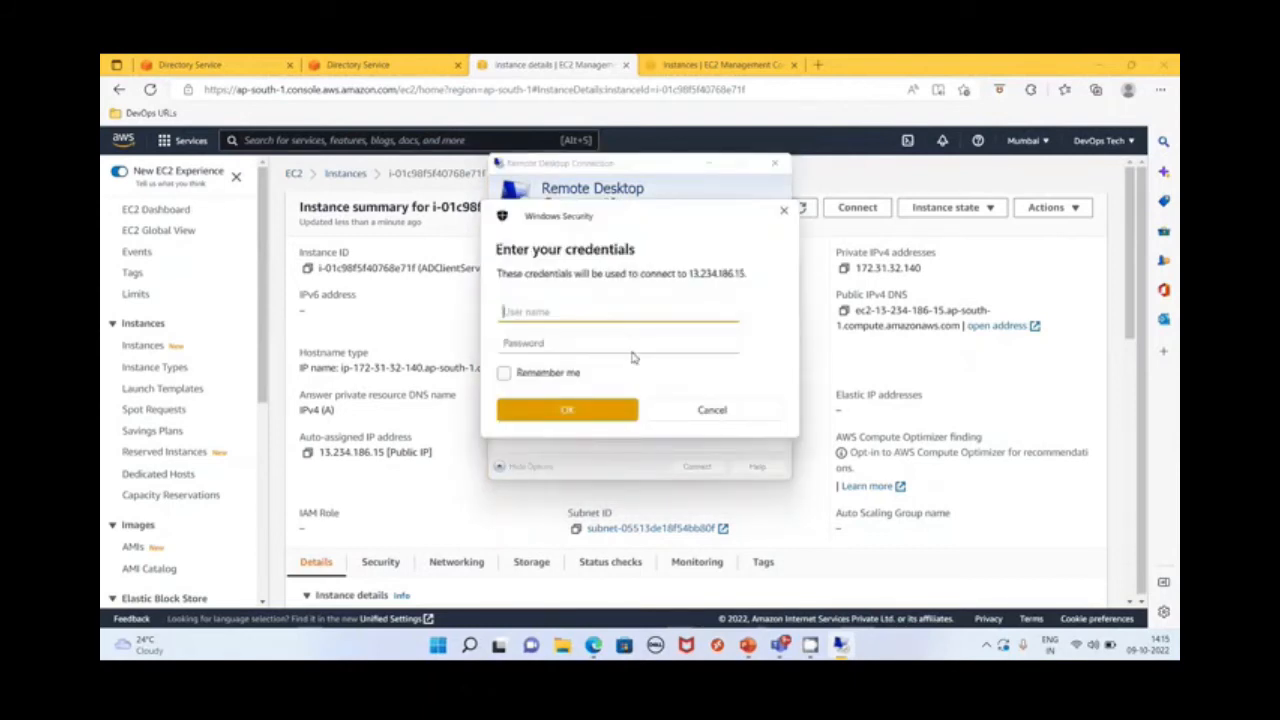
Log in as .\administrator with the pasted account password and accept the untrusted certificate without being asked again for this computer
{"action": "type", "text": ".\\administrator"}
{"action": "left_click", "coordinate": [628, 342]}
{"action": "key", "text": "ctrl+v"}
{"action": "key", "text": "Return"}
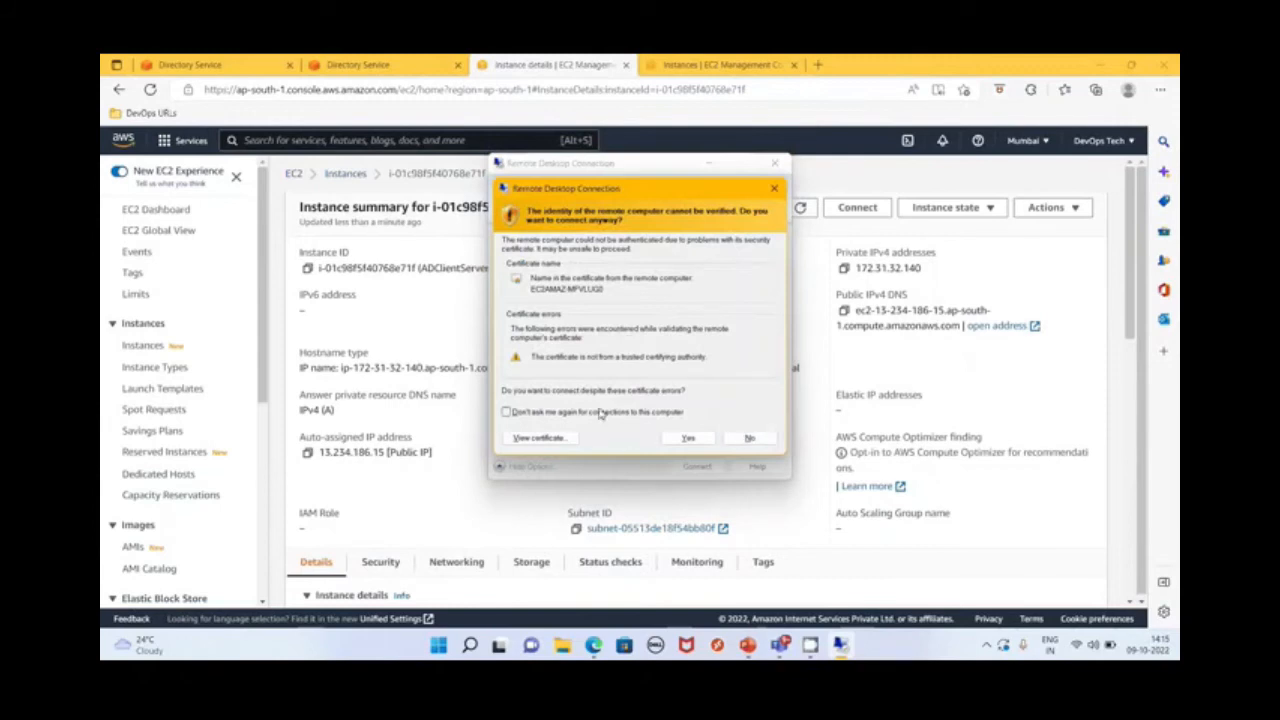
{"action": "left_click", "coordinate": [506, 411]}
{"action": "left_click", "coordinate": [688, 439]}
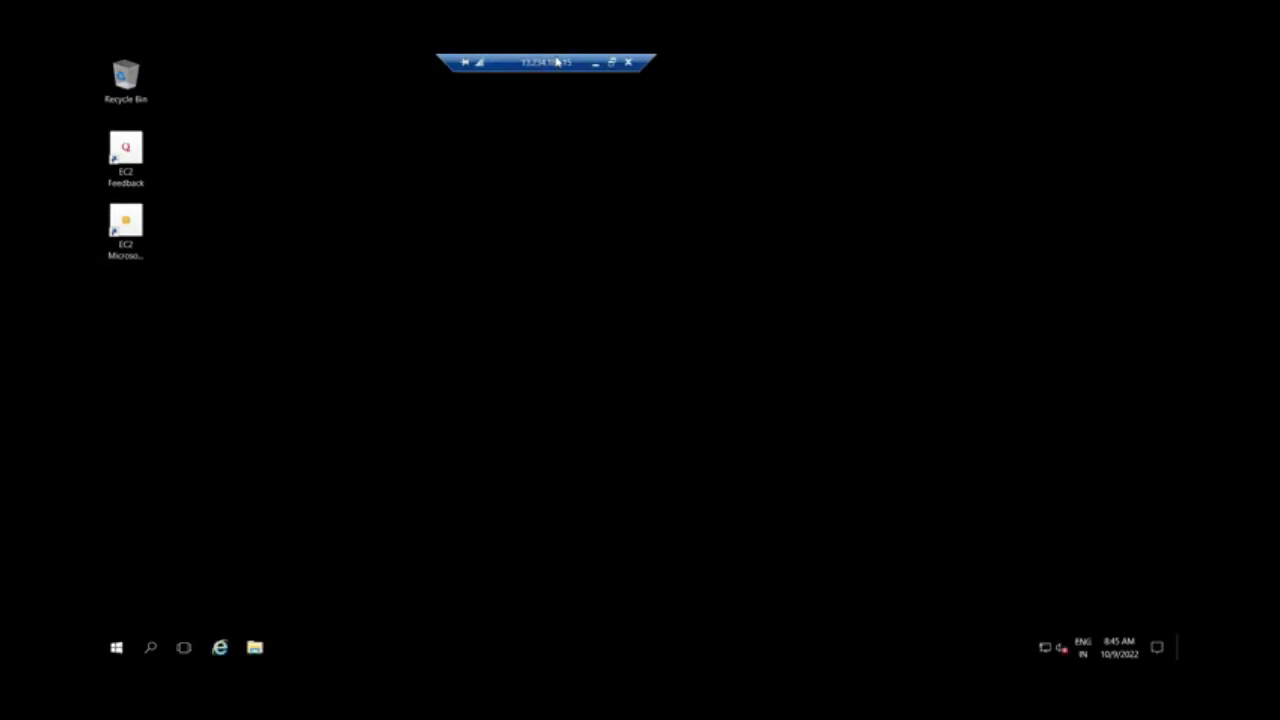
{"action": "left_click", "coordinate": [1020, 314]}
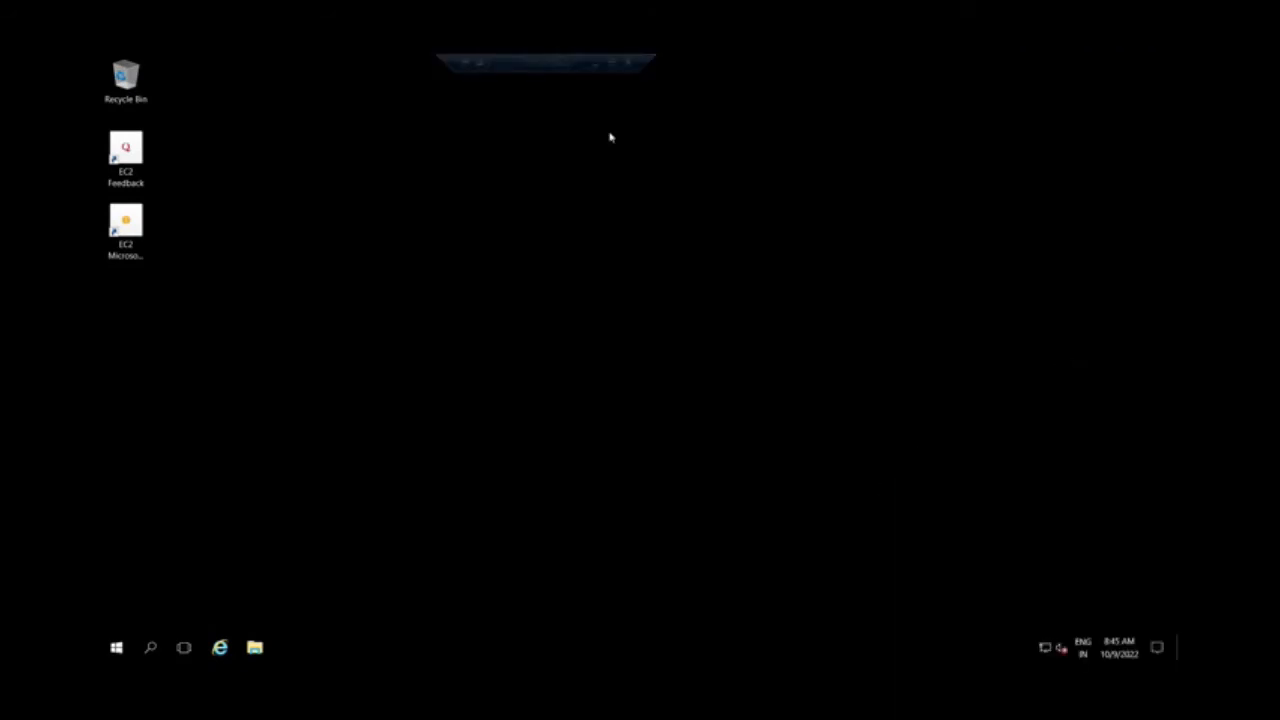
View the server's basic network information in the Network and Sharing Center and close the open windows
{"action": "right_click", "coordinate": [1045, 652]}
{"action": "left_click", "coordinate": [1050, 640]}
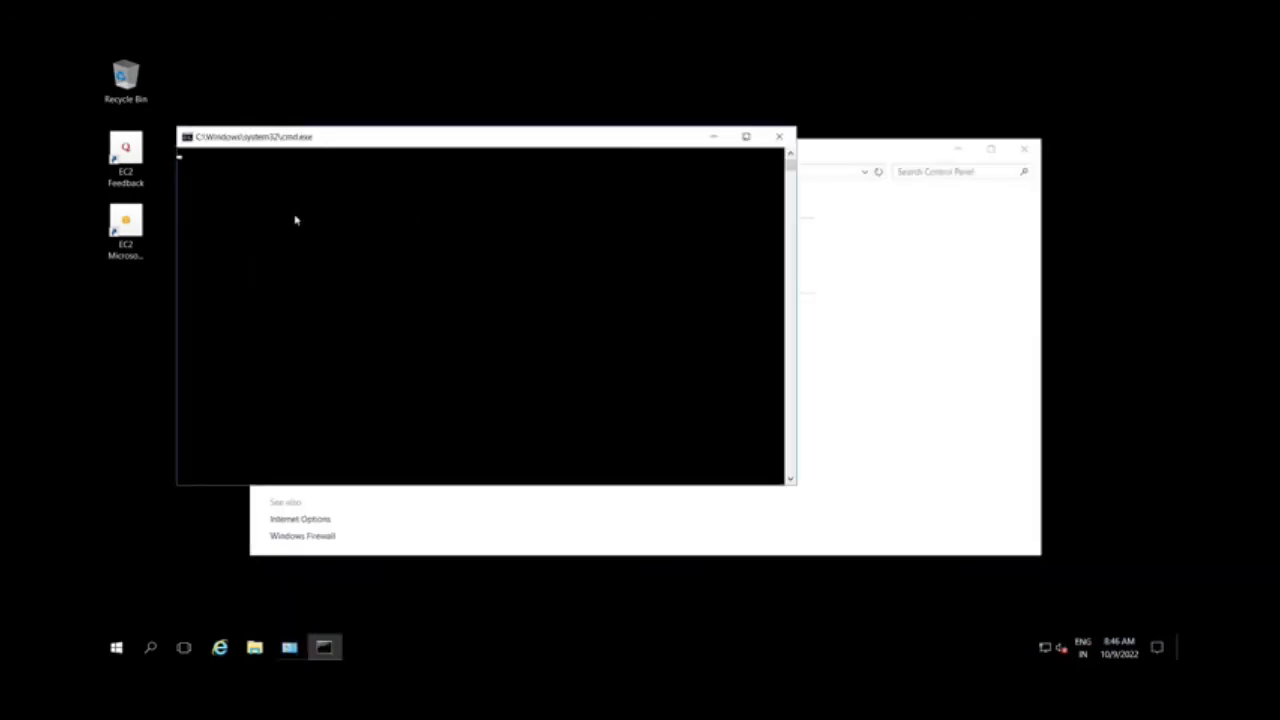
{"action": "left_click", "coordinate": [780, 136]}
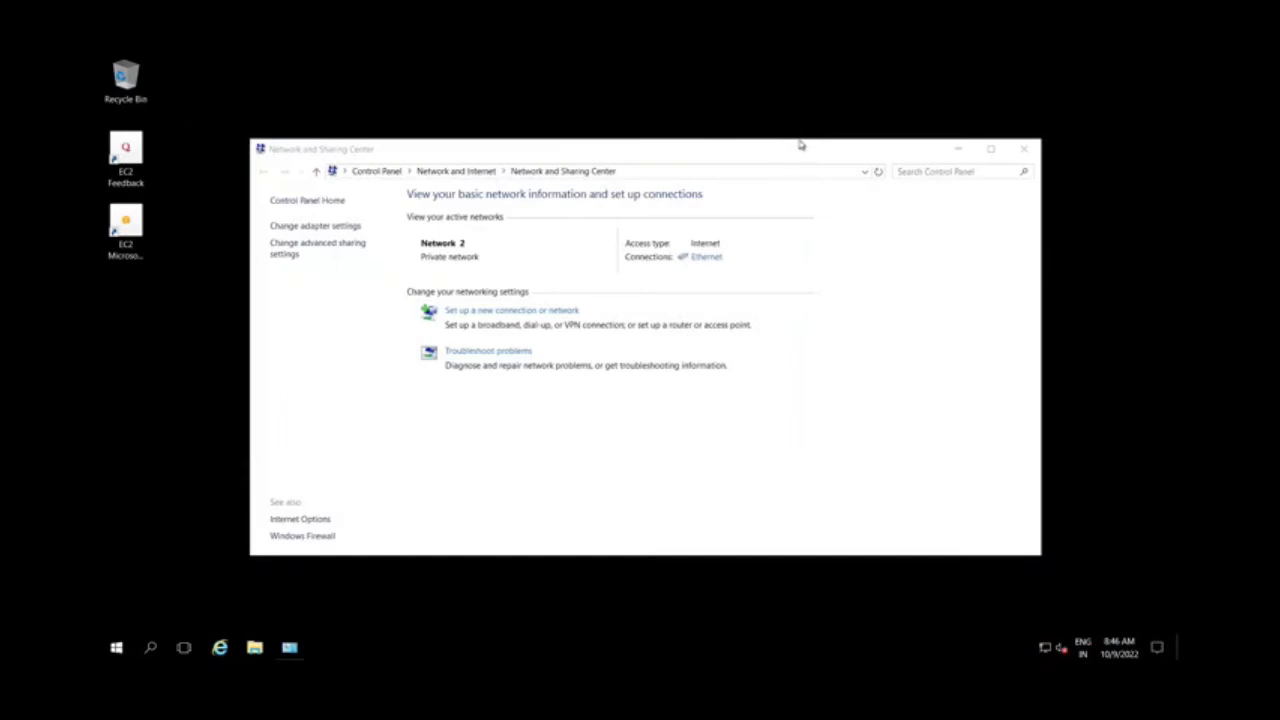
{"action": "left_click", "coordinate": [1025, 149]}
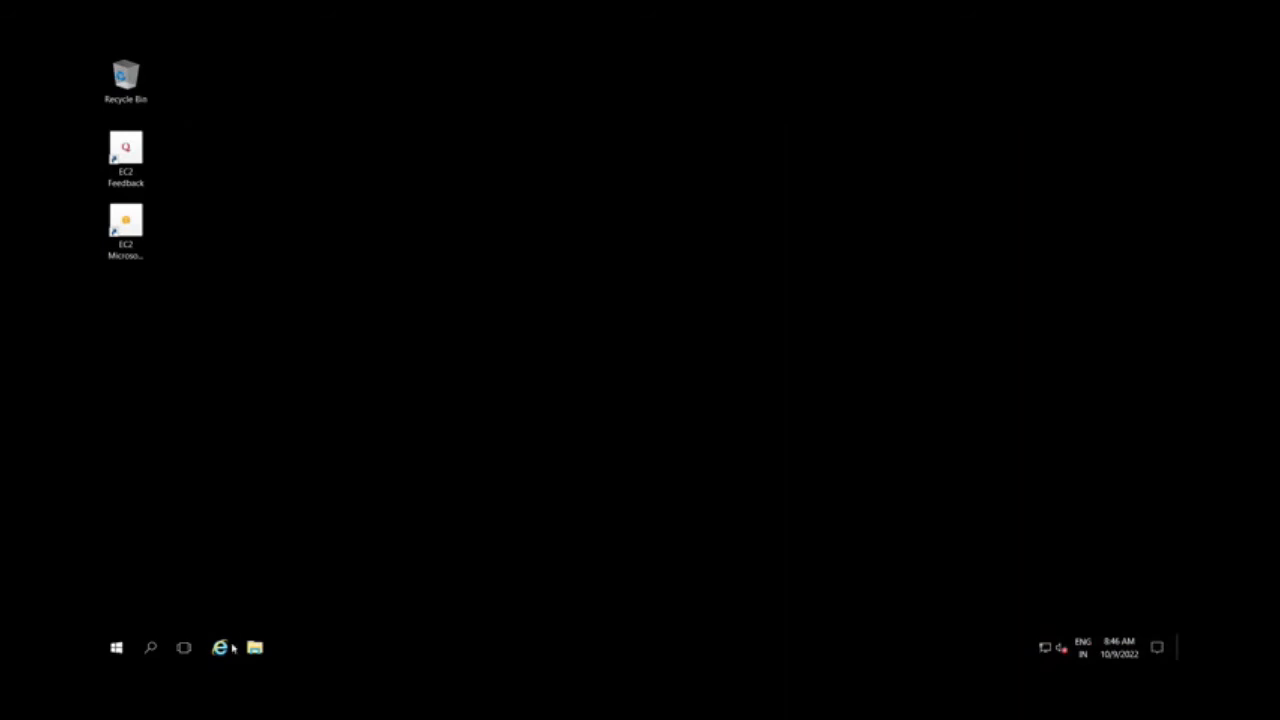
Open Server Manager on the remote server and look through its list of available administration tools
{"action": "left_click", "coordinate": [114, 650]}
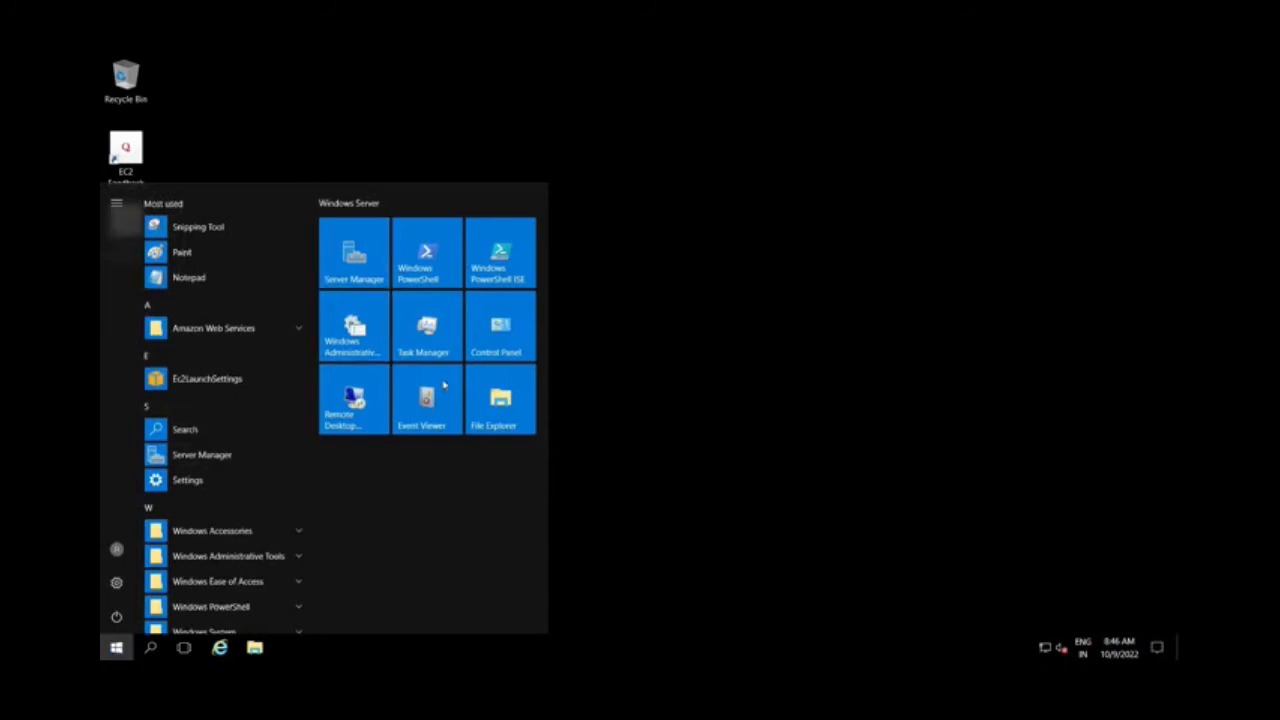
{"action": "left_click", "coordinate": [445, 385]}
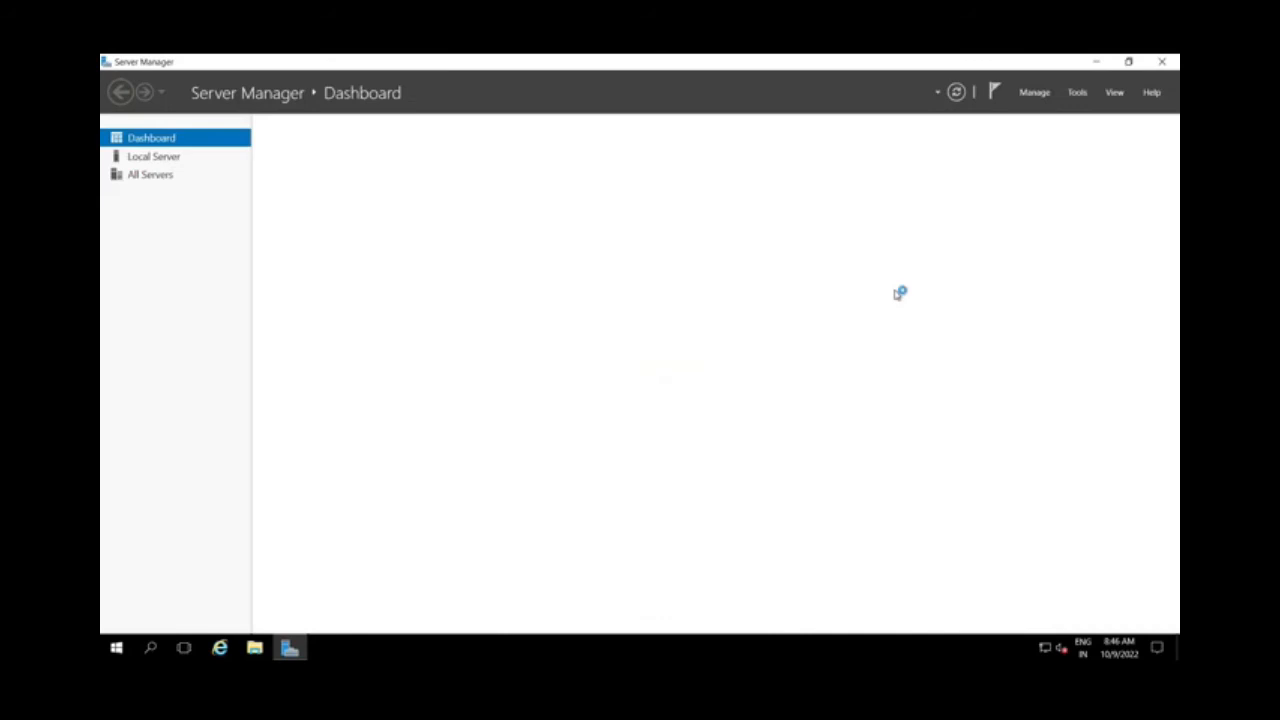
{"action": "left_click", "coordinate": [1078, 94]}
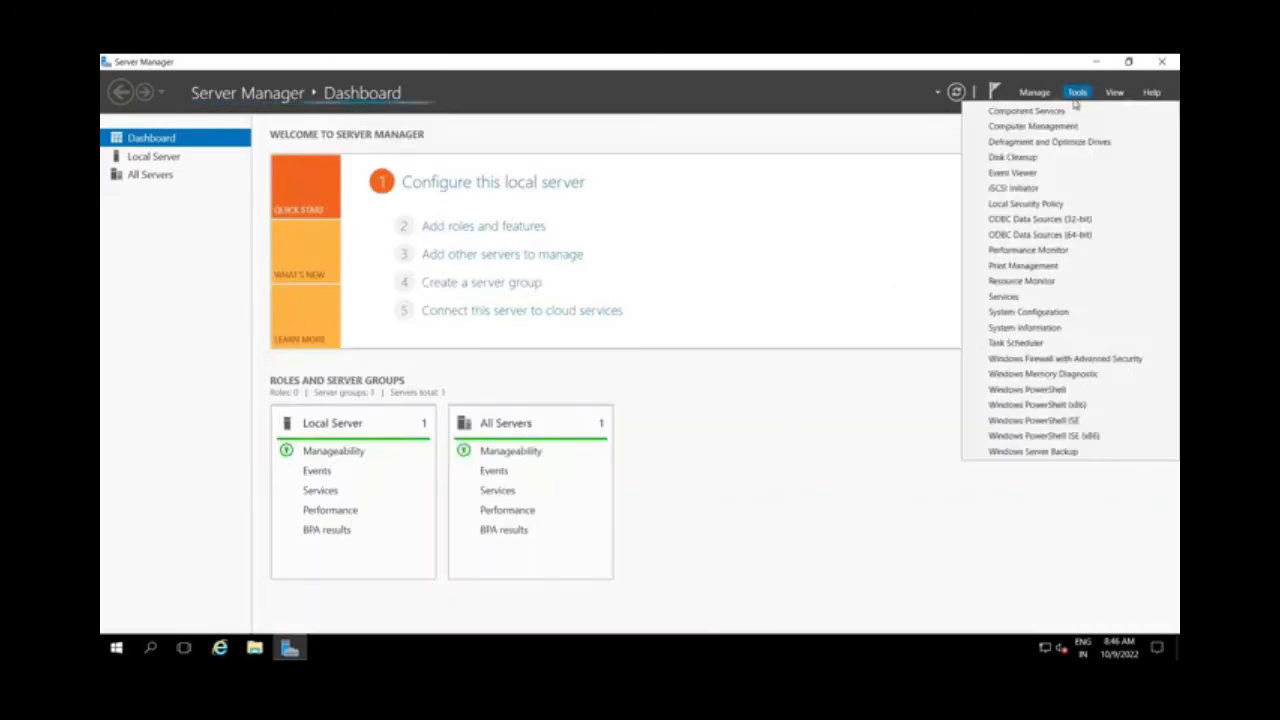
{"action": "left_click", "coordinate": [1079, 94]}
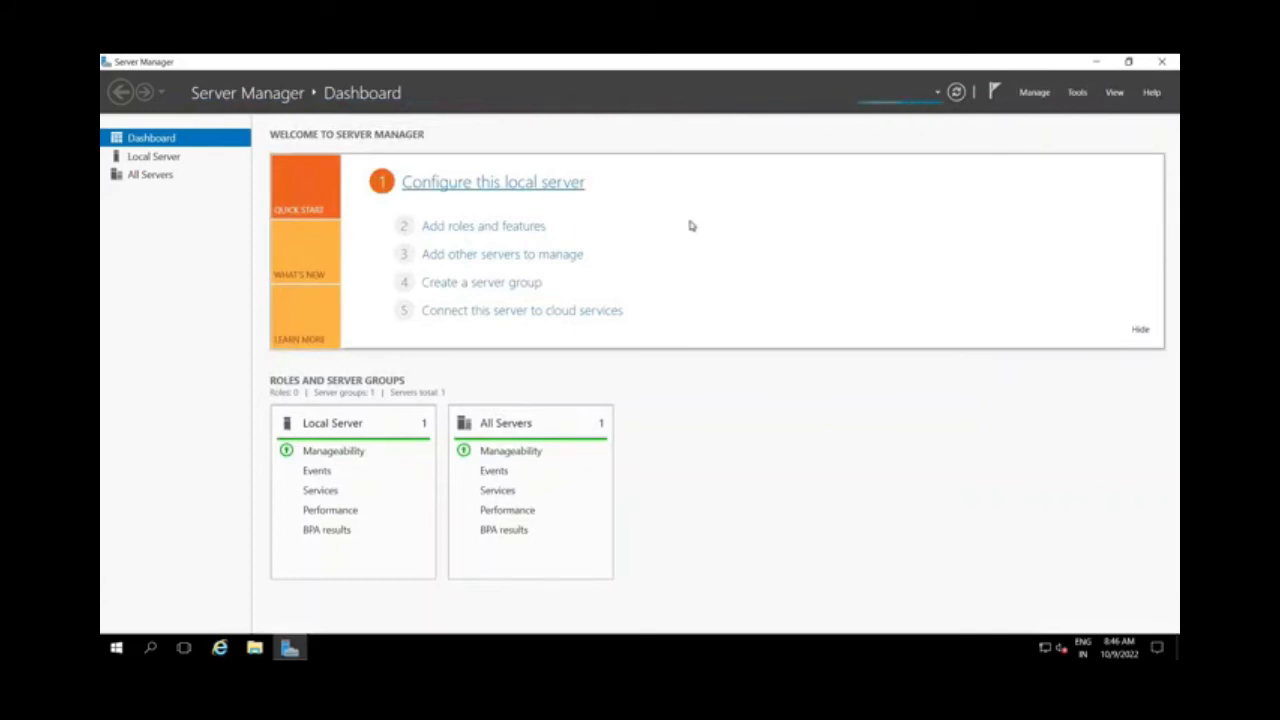
Start adding roles and features with a role-based or feature-based installation on the preselected server, proceeding to the server roles
{"action": "left_click", "coordinate": [507, 229]}
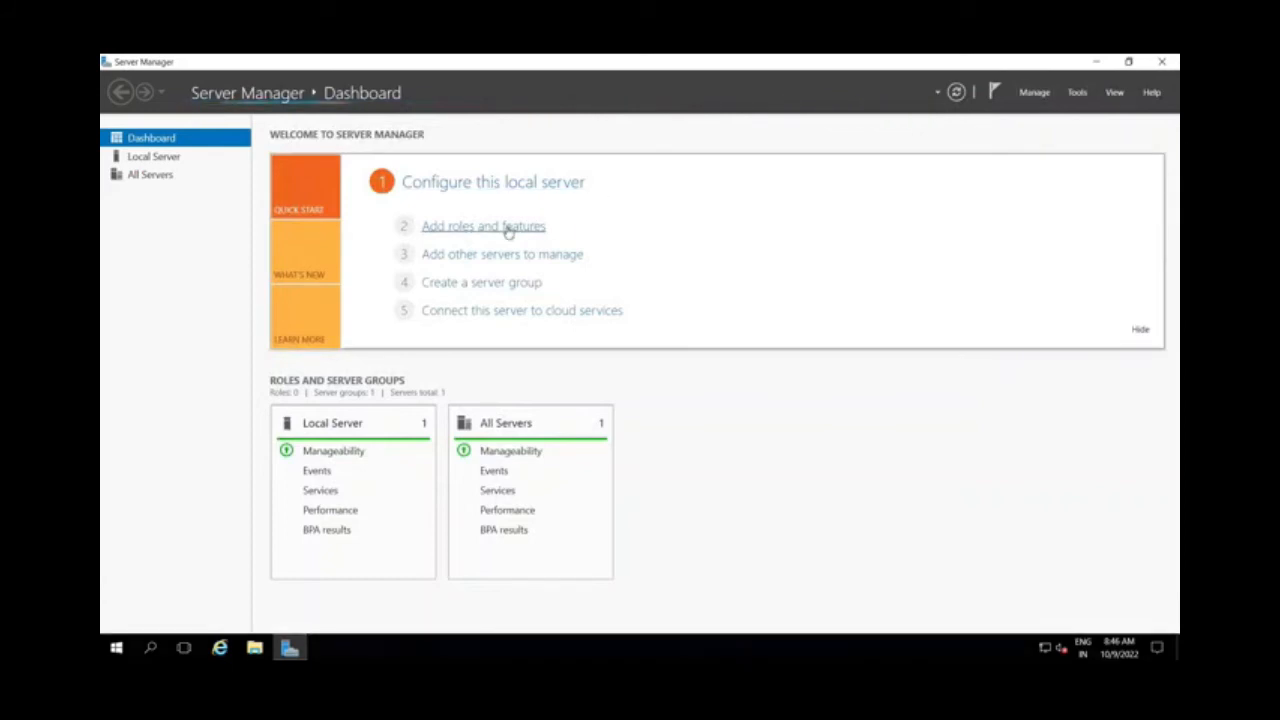
{"action": "left_click", "coordinate": [752, 399]}
{"action": "left_click", "coordinate": [503, 232]}
{"action": "left_click", "coordinate": [742, 400]}
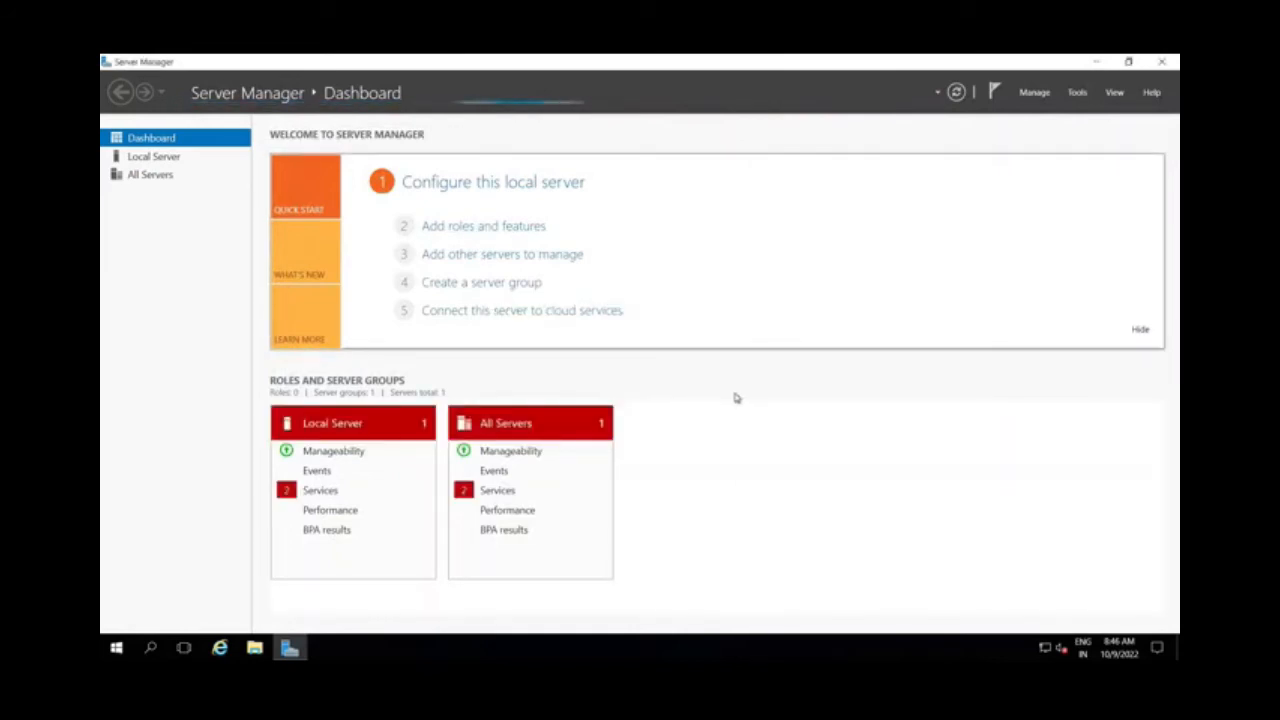
{"action": "left_click", "coordinate": [498, 228]}
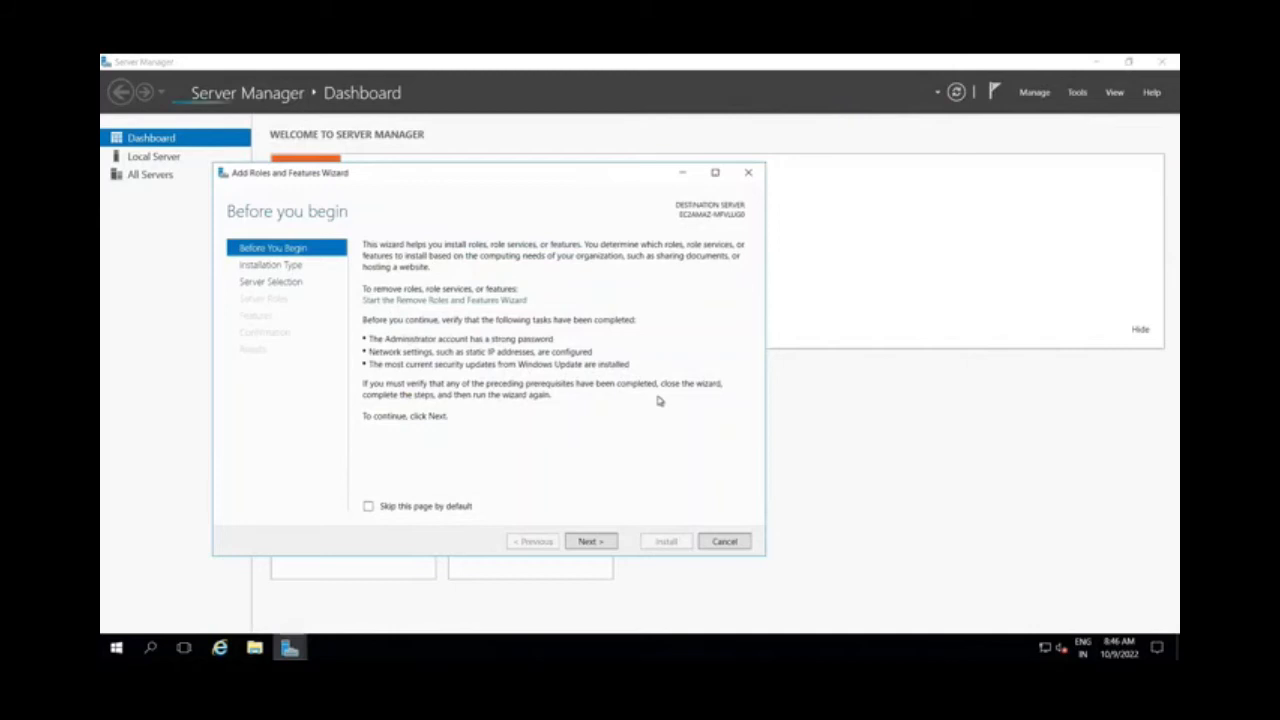
{"action": "left_click", "coordinate": [591, 540]}
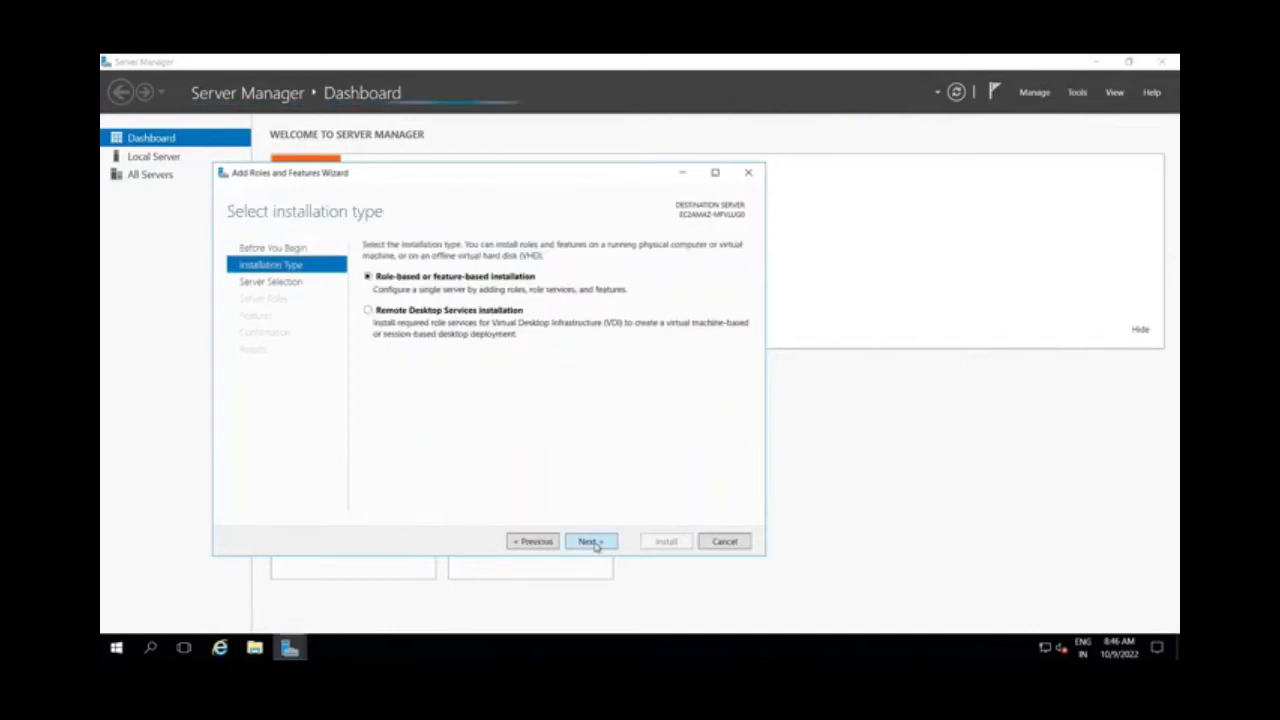
{"action": "left_click", "coordinate": [591, 541]}
{"action": "left_click", "coordinate": [591, 541]}
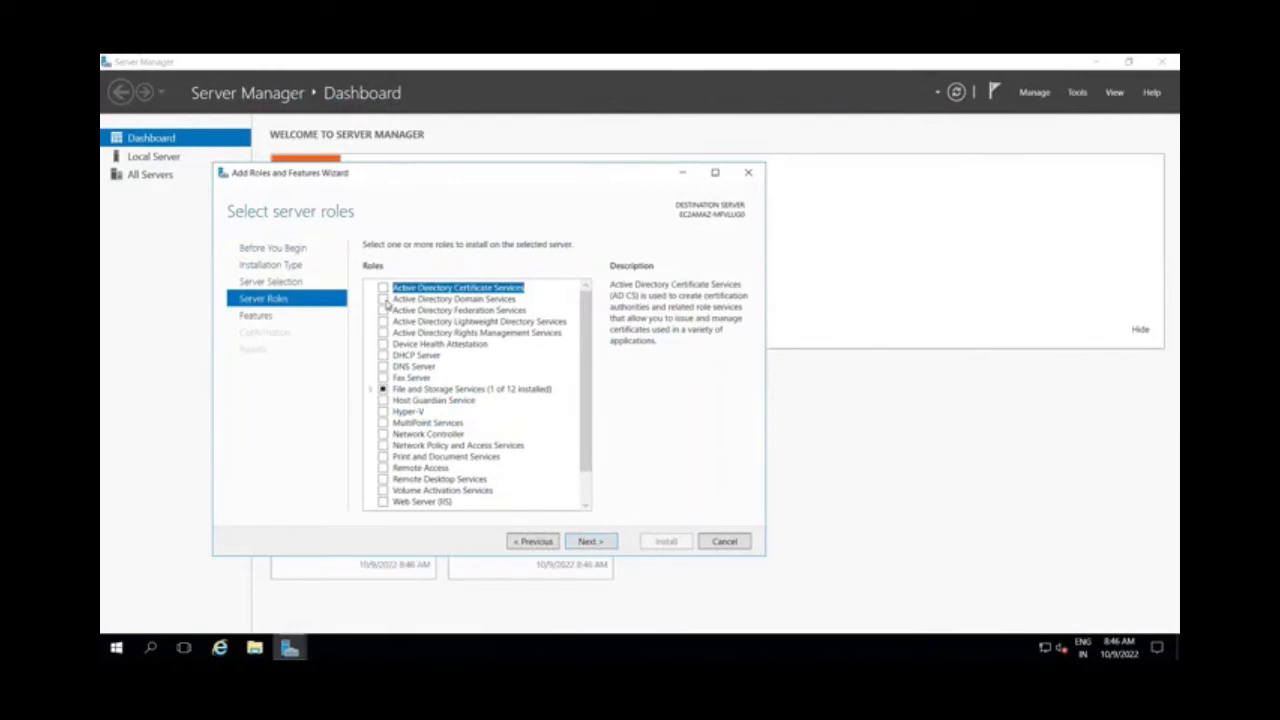
Select the Active Directory Domain Services role with its required features and management tools, and proceed to the features selection
{"action": "left_click", "coordinate": [383, 300]}
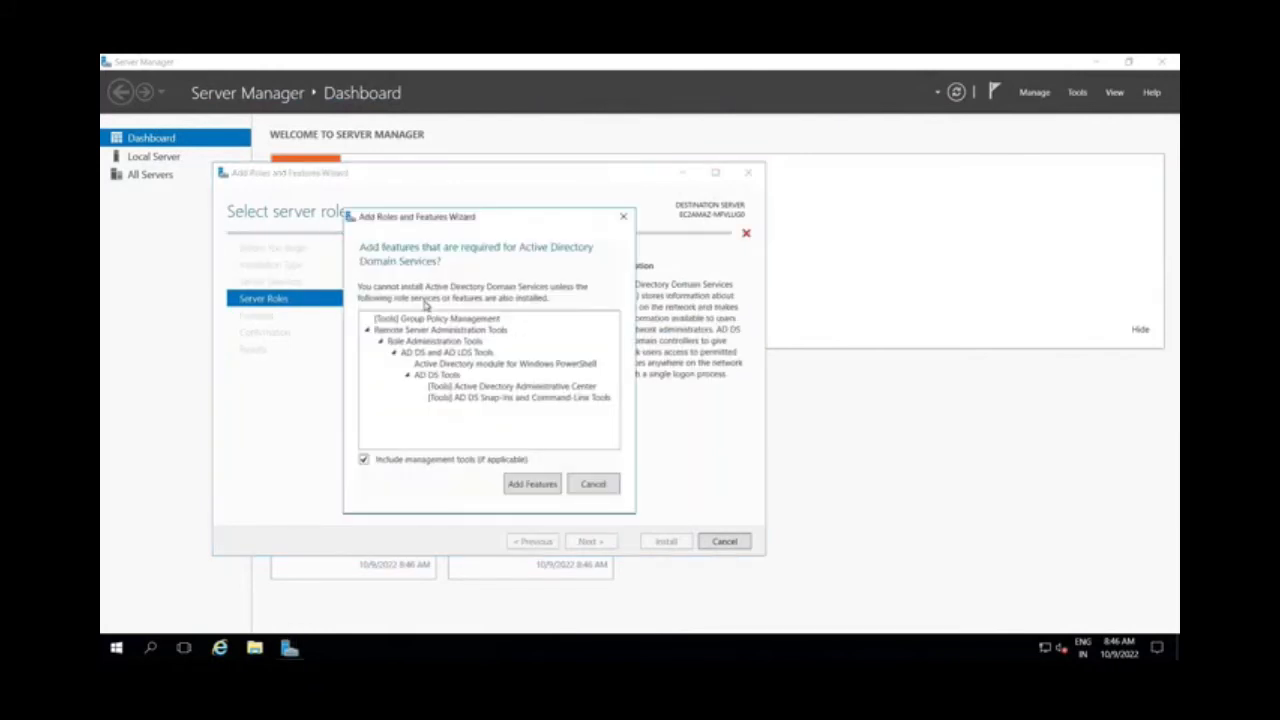
{"action": "left_click", "coordinate": [536, 486]}
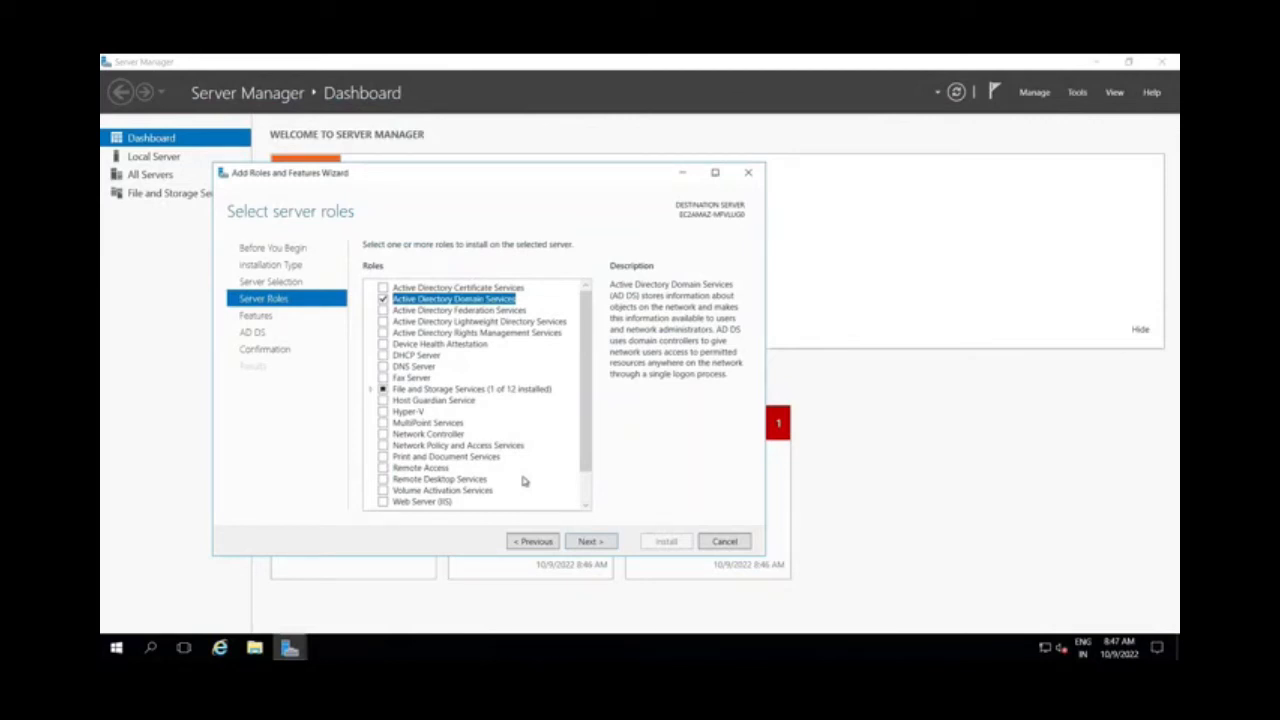
{"action": "scroll", "coordinate": [424, 468], "scroll_direction": "down", "scroll_amount": 1}
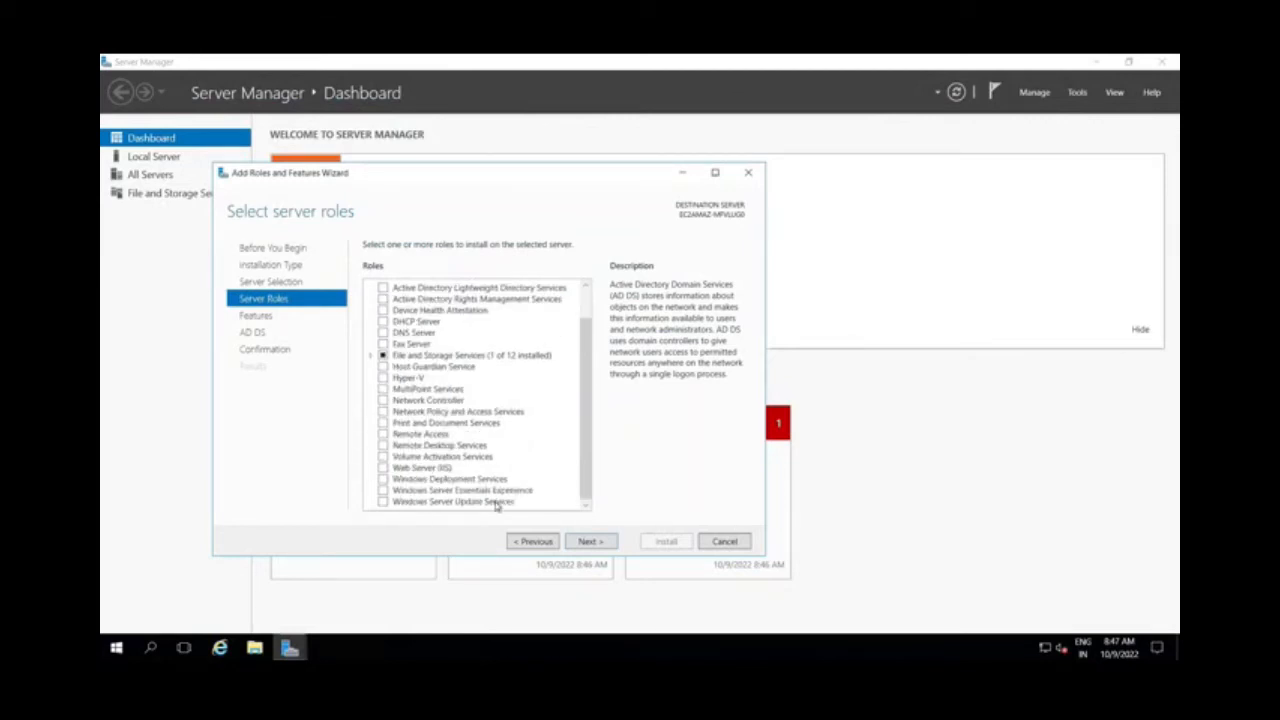
{"action": "left_click", "coordinate": [590, 541]}
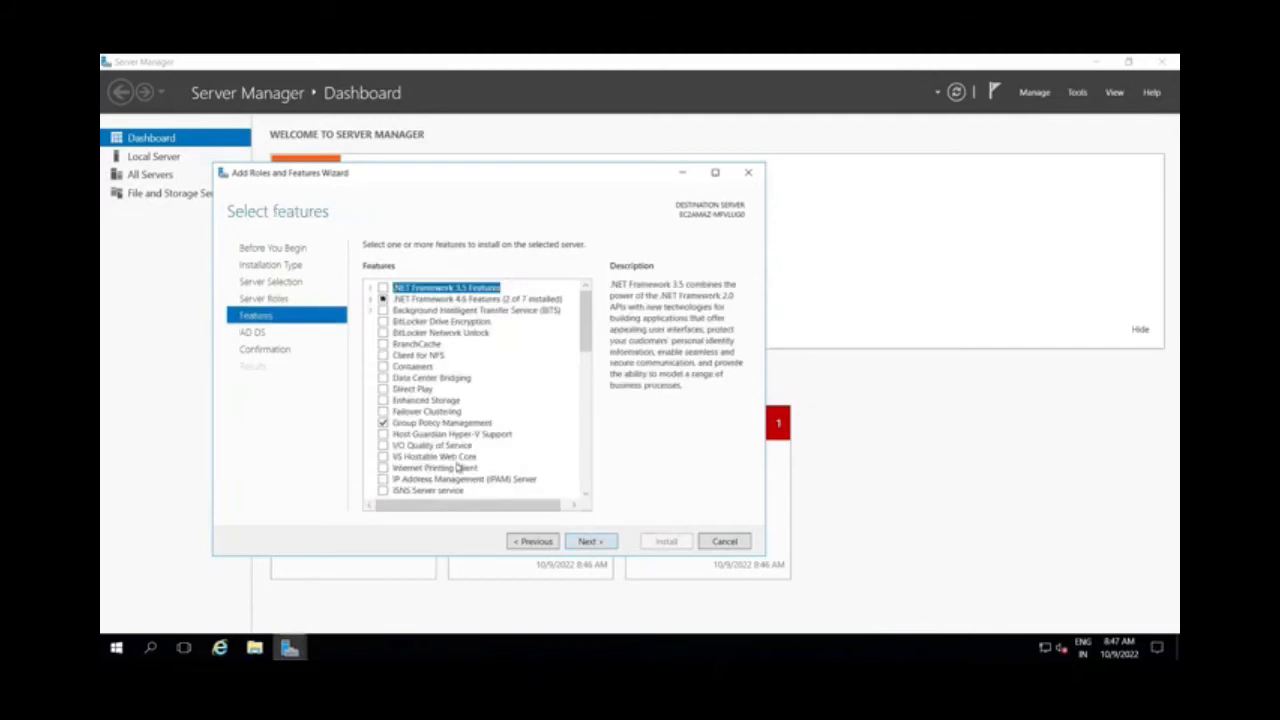
Add the DNS Server Tools feature within the role administration tools of Remote Server Administration Tools
{"action": "scroll", "coordinate": [457, 467], "scroll_direction": "down", "scroll_amount": 4}
{"action": "scroll", "coordinate": [457, 468], "scroll_direction": "down", "scroll_amount": 2}
{"action": "left_click", "coordinate": [384, 468]}
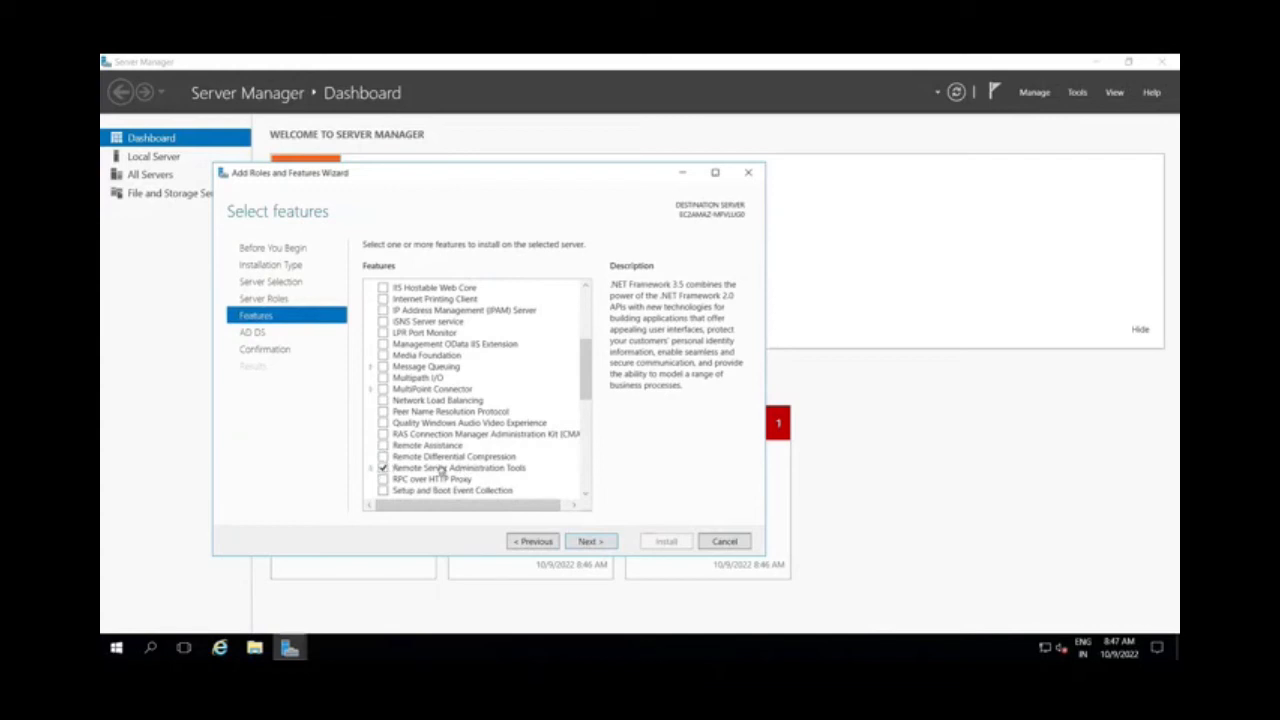
{"action": "scroll", "coordinate": [395, 466], "scroll_direction": "down", "scroll_amount": 2}
{"action": "left_click", "coordinate": [370, 400]}
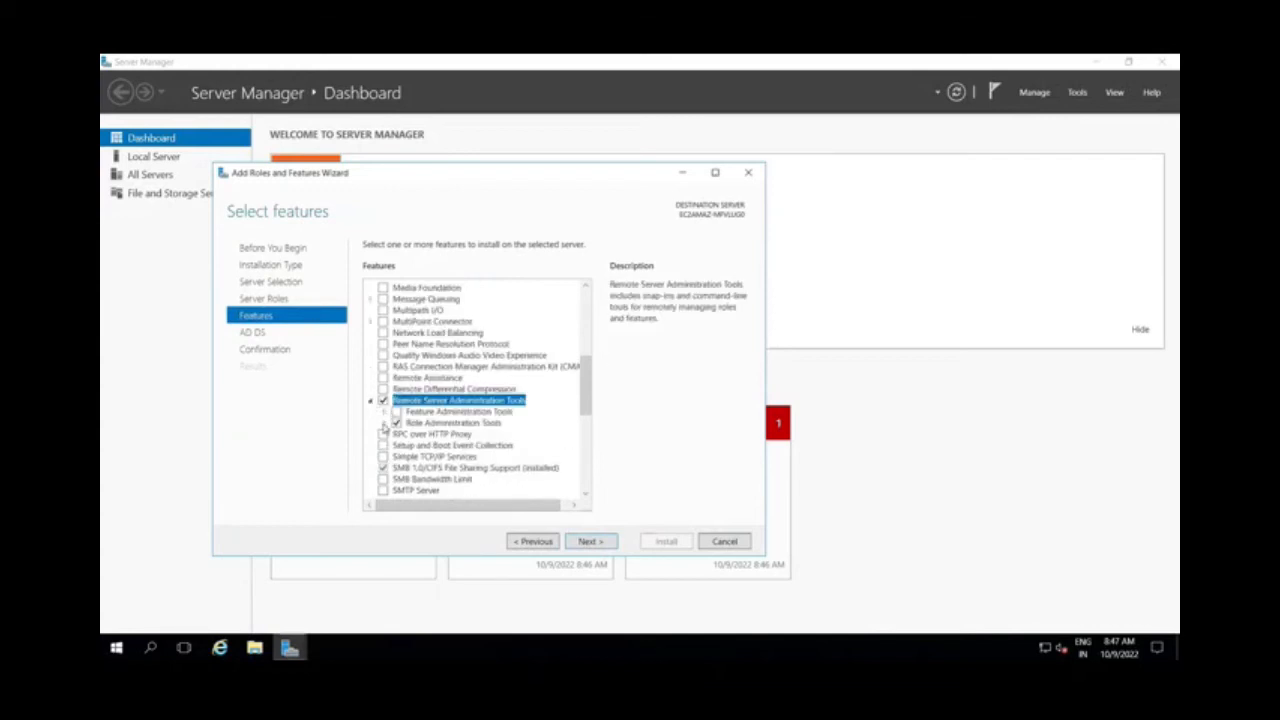
{"action": "left_click", "coordinate": [384, 423]}
{"action": "scroll", "coordinate": [432, 455], "scroll_direction": "down", "scroll_amount": 2}
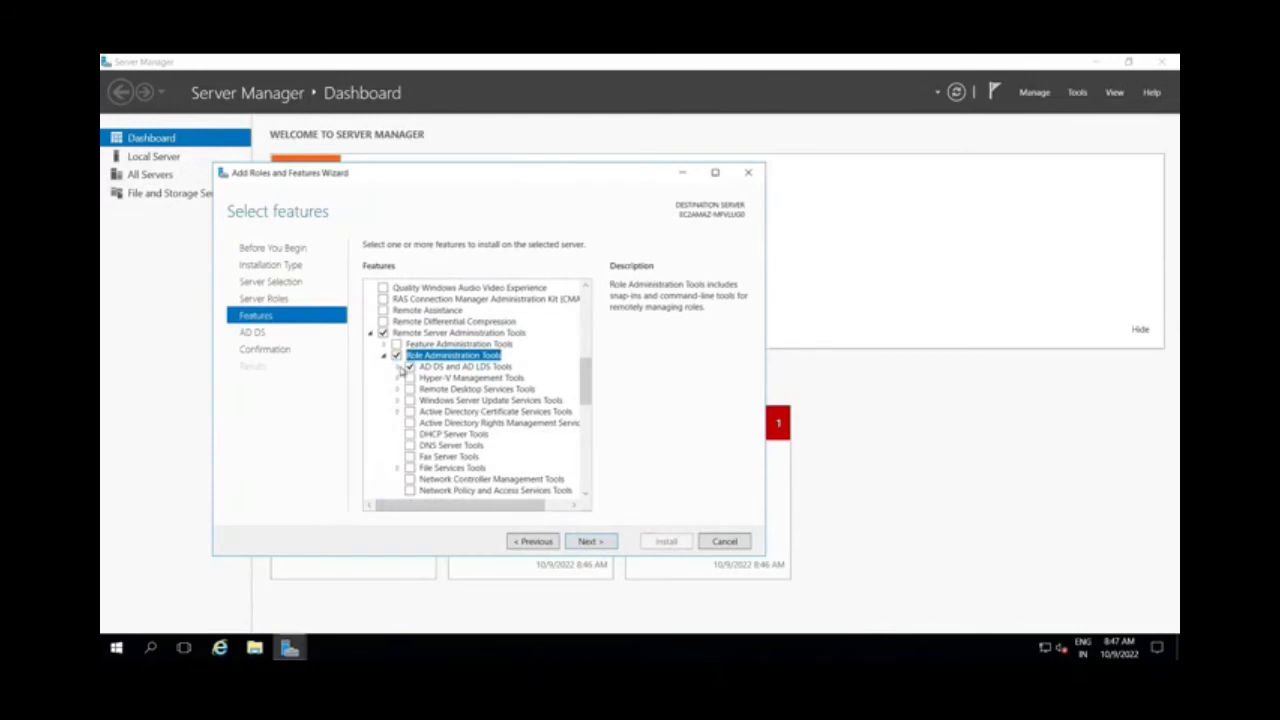
{"action": "left_click", "coordinate": [397, 367]}
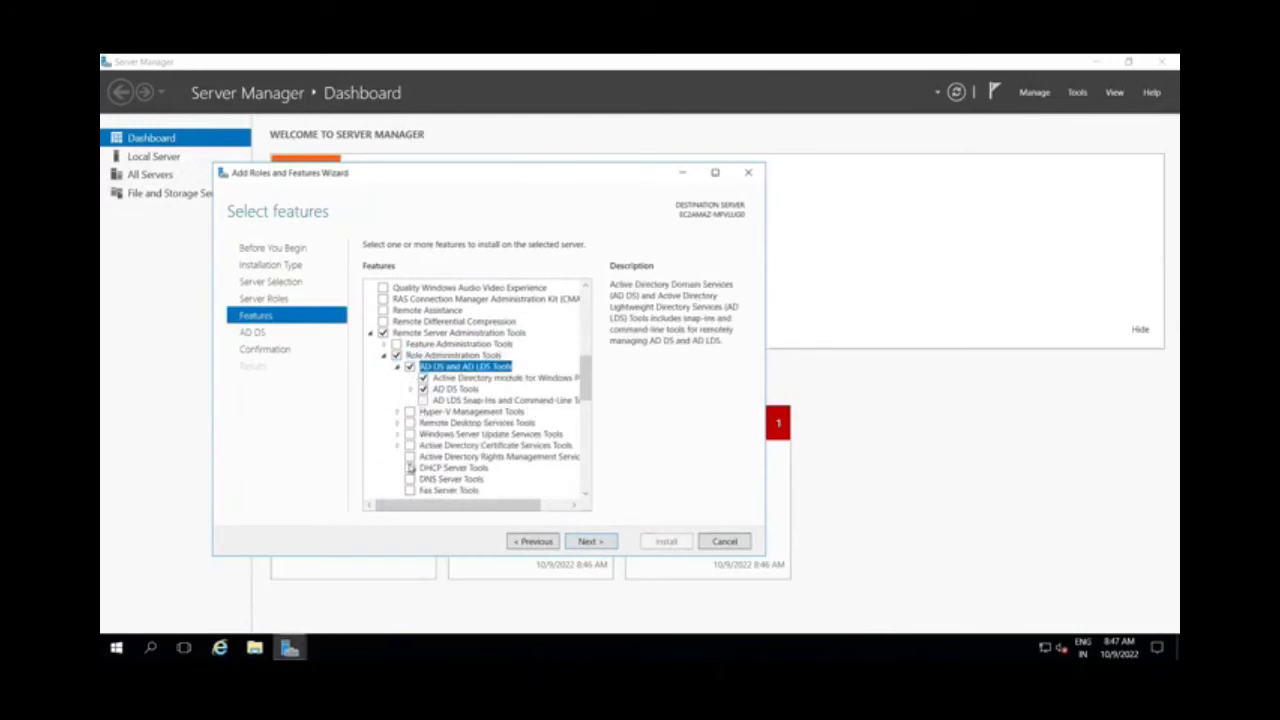
{"action": "left_click", "coordinate": [410, 480]}
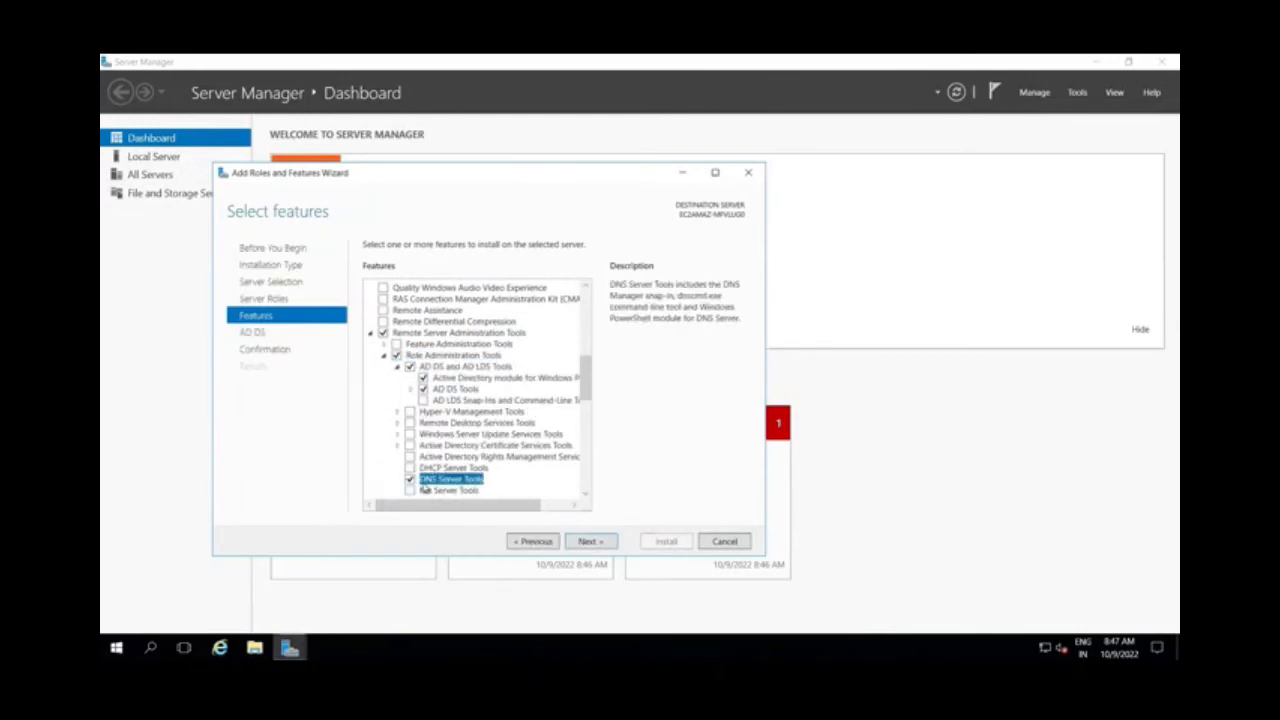
Proceed through the AD DS information to the confirmation and install the selected roles and features
{"action": "left_click", "coordinate": [590, 542]}
{"action": "left_click", "coordinate": [591, 542]}
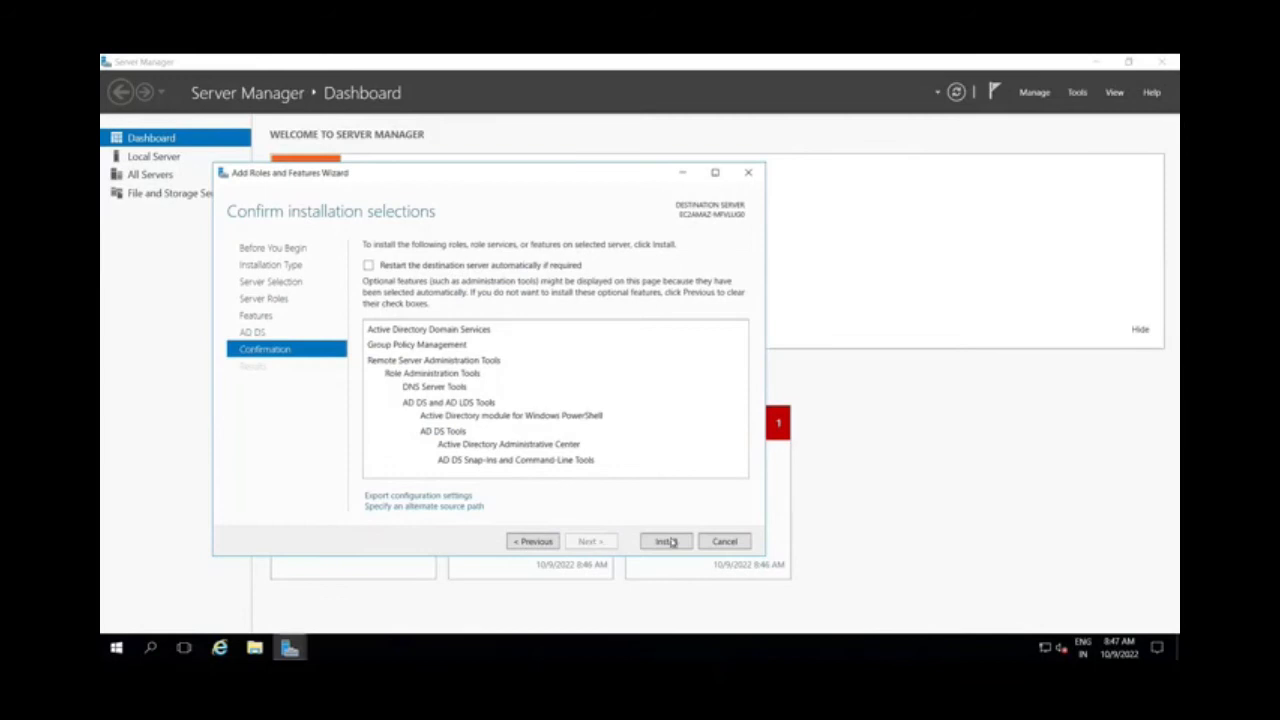
{"action": "left_click", "coordinate": [669, 542]}
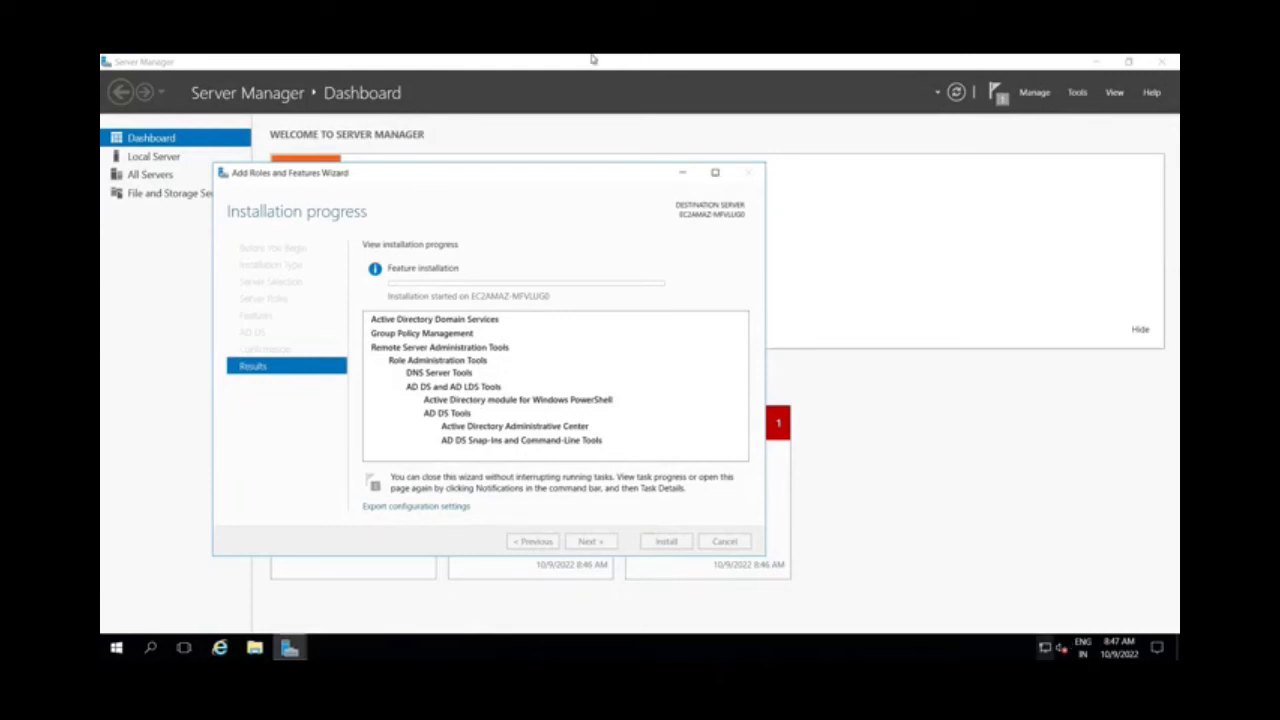
{"action": "double_click", "coordinate": [546, 60]}
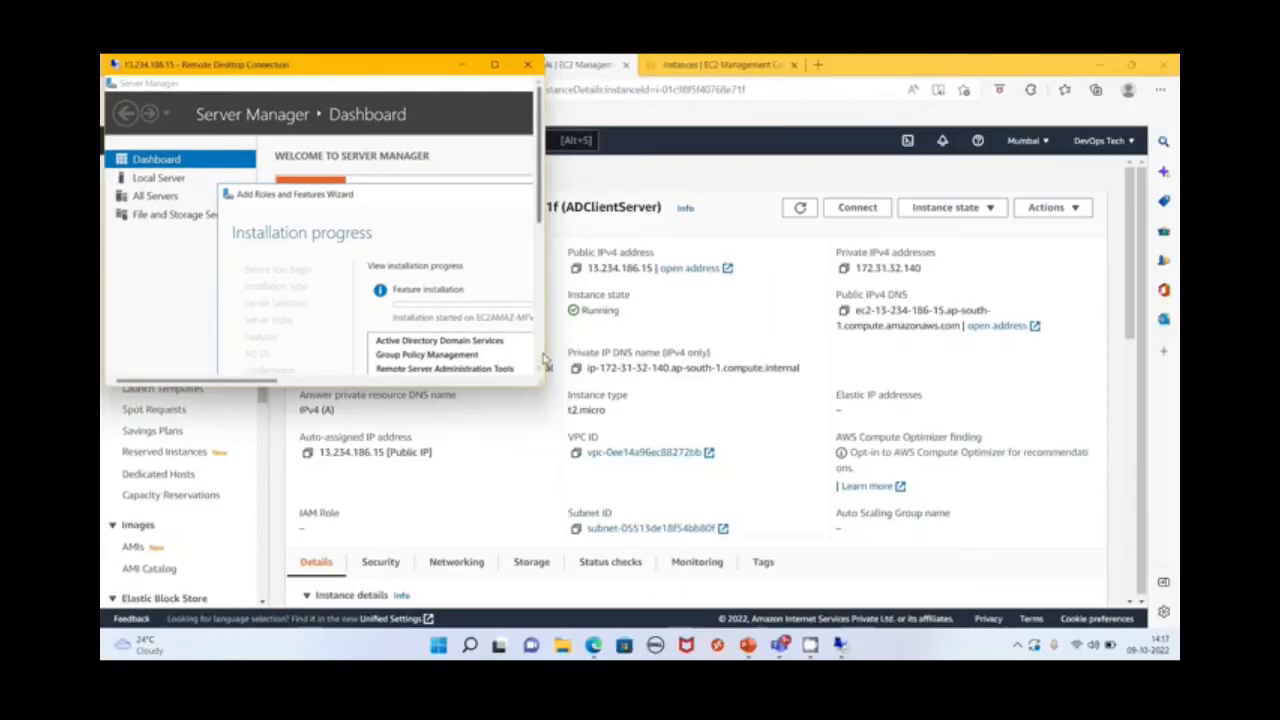
{"action": "left_click_drag", "start_coordinate": [543, 383], "coordinate": [1177, 627]}
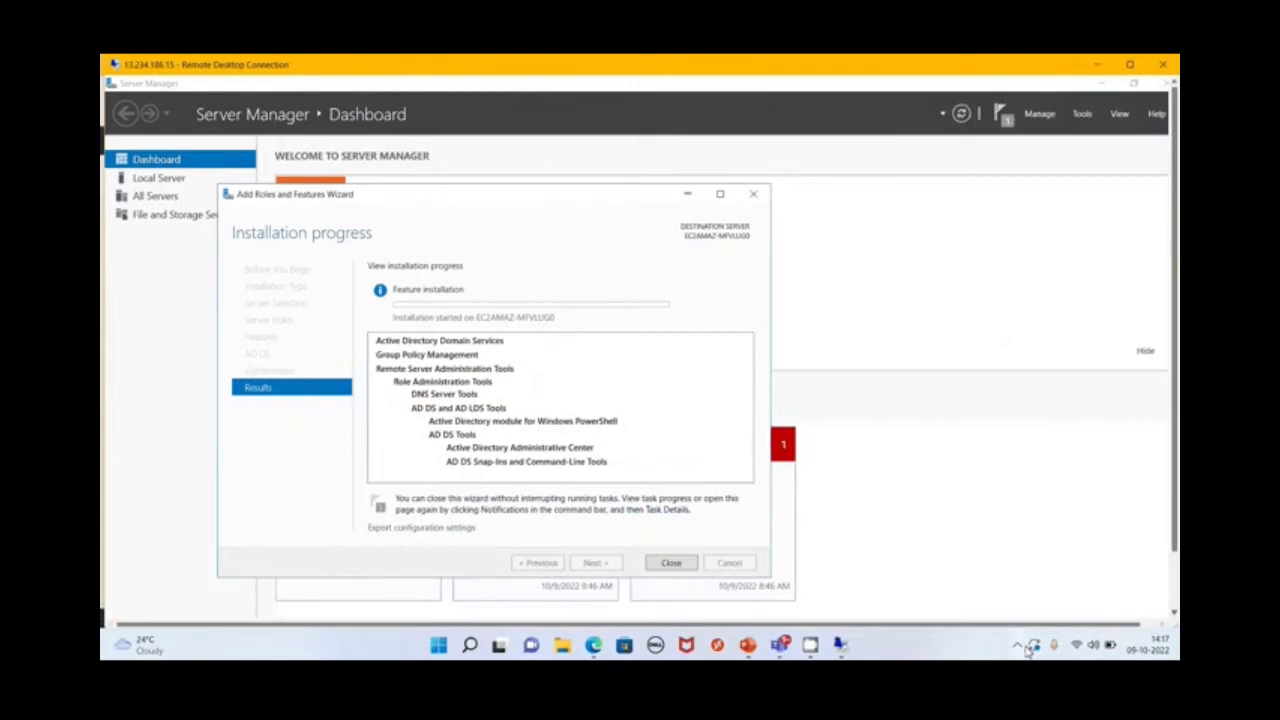
{"action": "left_click", "coordinate": [1028, 651]}
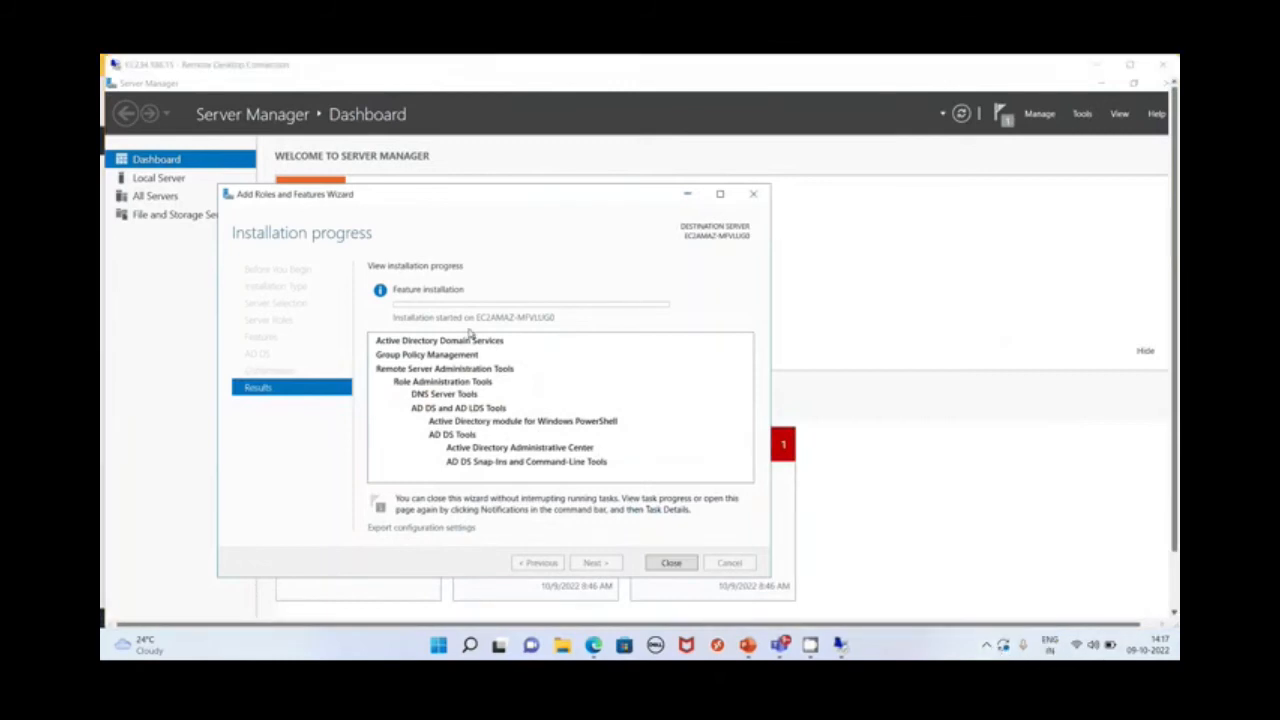
{"action": "left_click", "coordinate": [530, 253]}
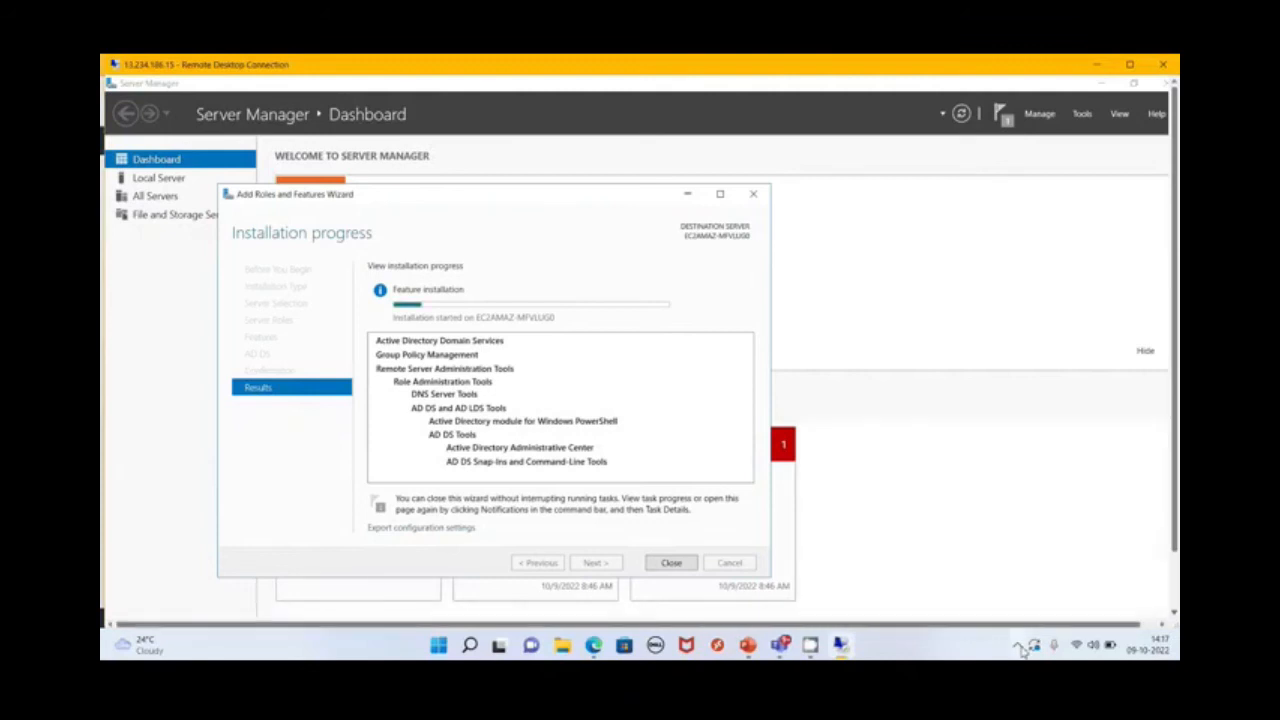
{"action": "left_click", "coordinate": [1022, 650]}
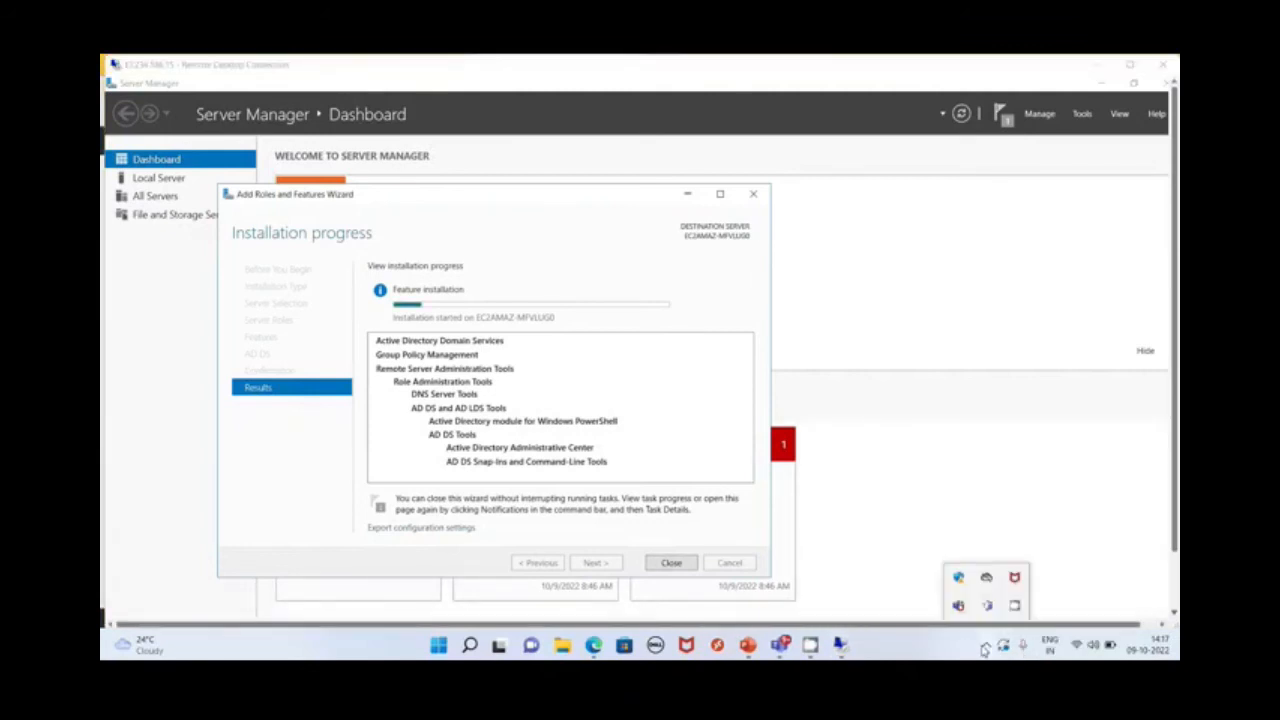
{"action": "right_click", "coordinate": [1013, 608]}
{"action": "left_click", "coordinate": [1045, 566]}
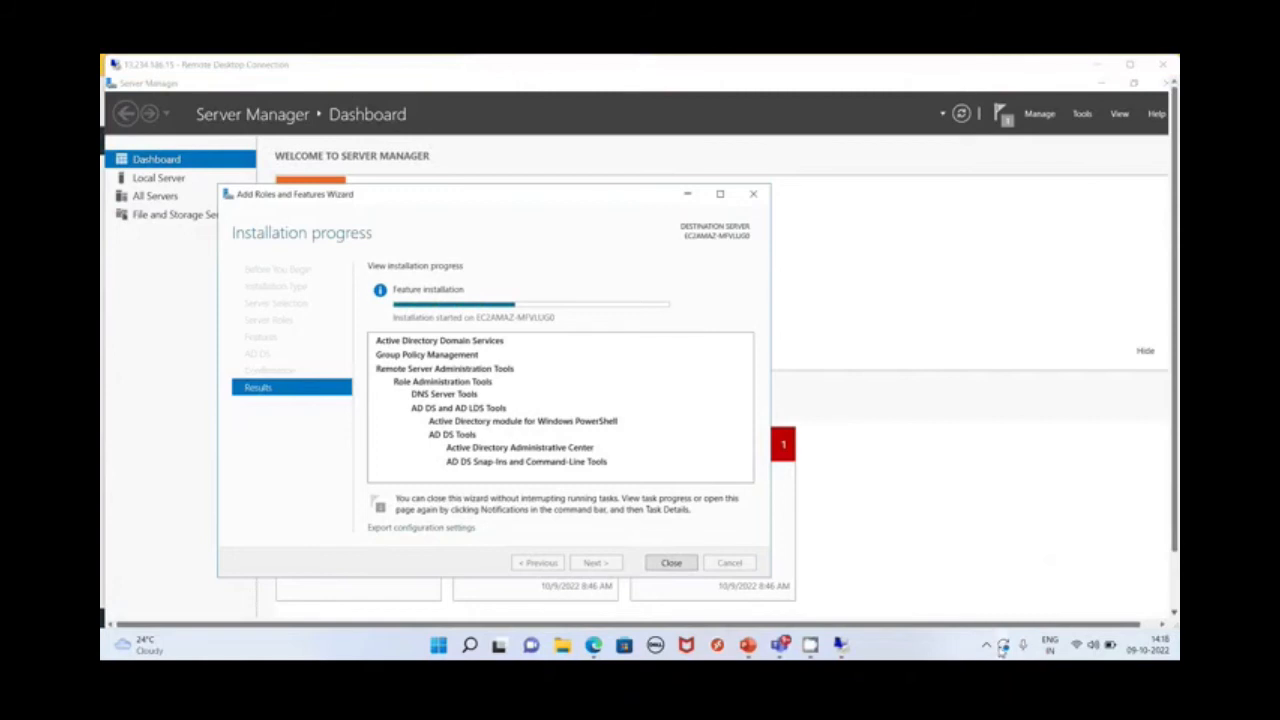
{"action": "left_click", "coordinate": [987, 646]}
{"action": "left_click", "coordinate": [551, 349]}
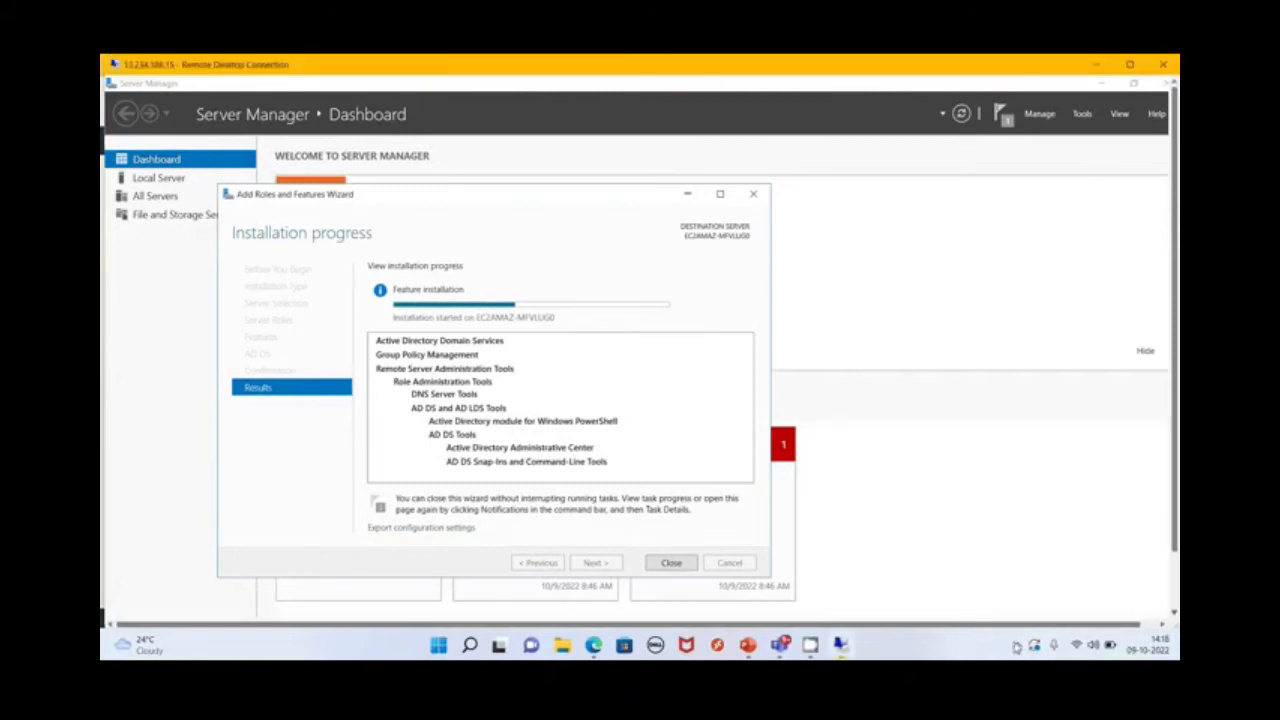
{"action": "left_click", "coordinate": [1018, 647]}
{"action": "left_click", "coordinate": [984, 649]}
{"action": "right_click", "coordinate": [1016, 607]}
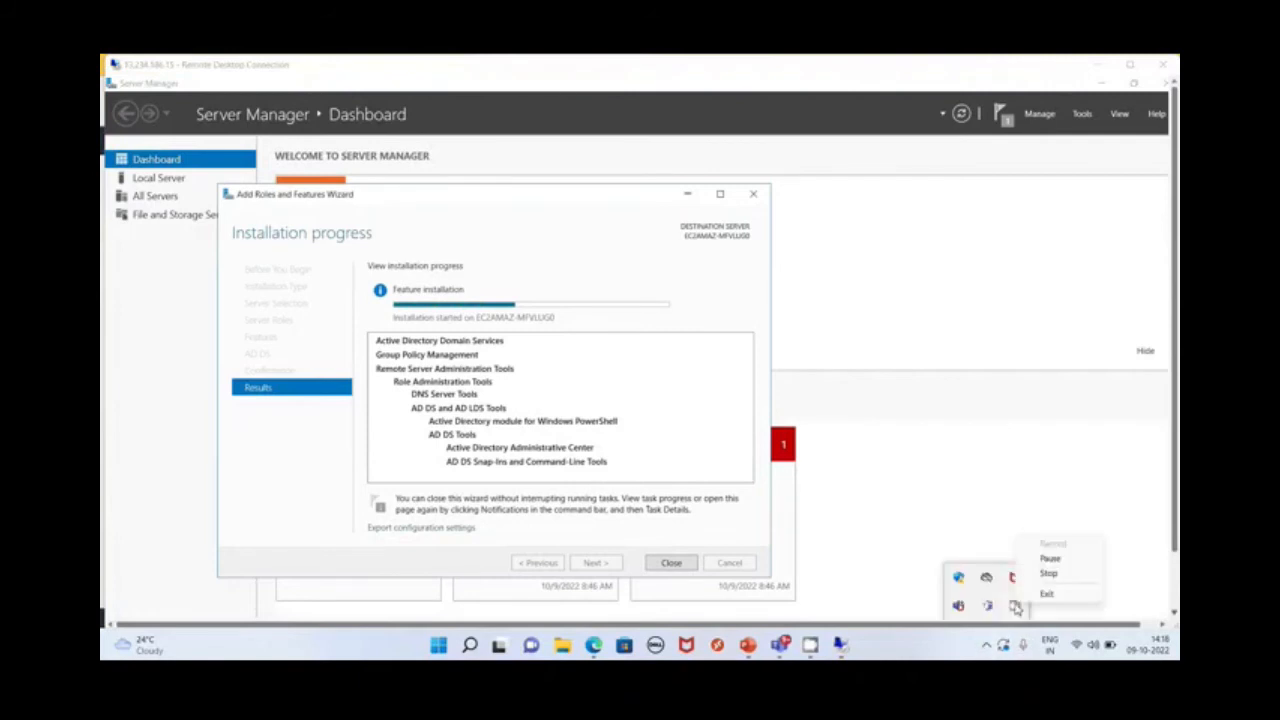
{"action": "left_click", "coordinate": [1050, 563]}
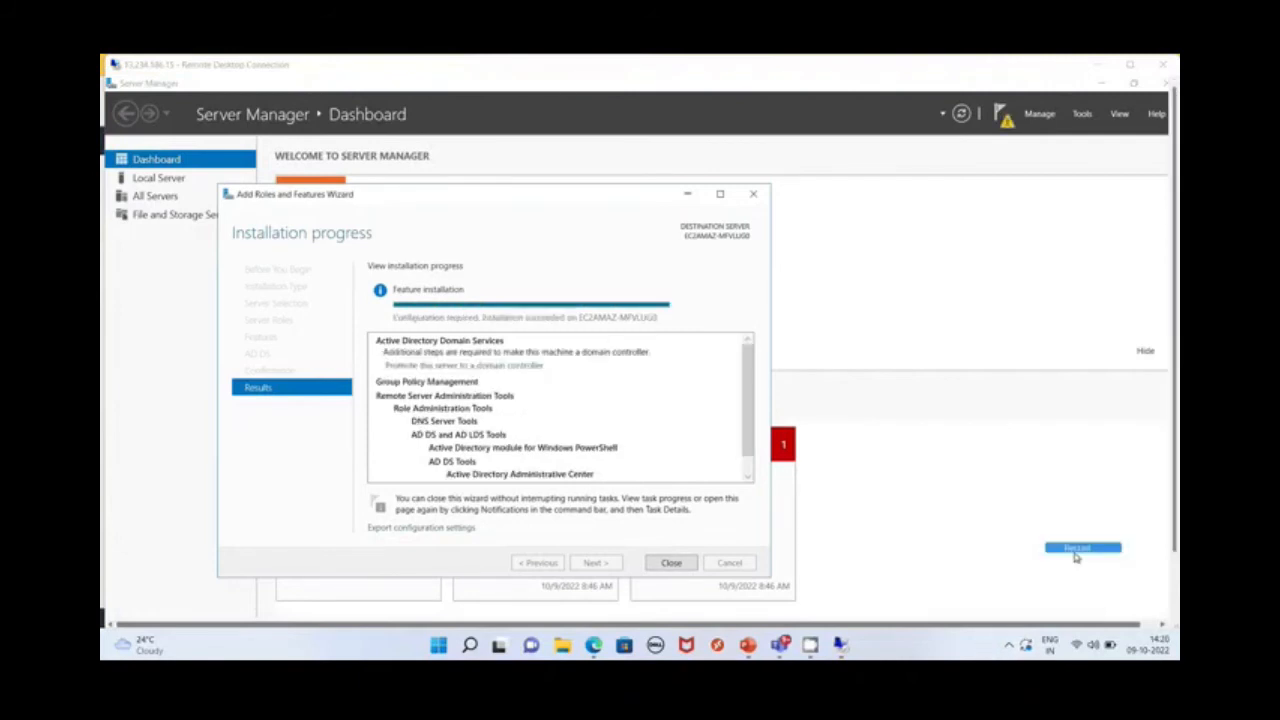
Return the remote session to full screen, and close the completed installation wizard and Server Manager
{"action": "left_click", "coordinate": [615, 211]}
{"action": "double_click", "coordinate": [618, 70]}
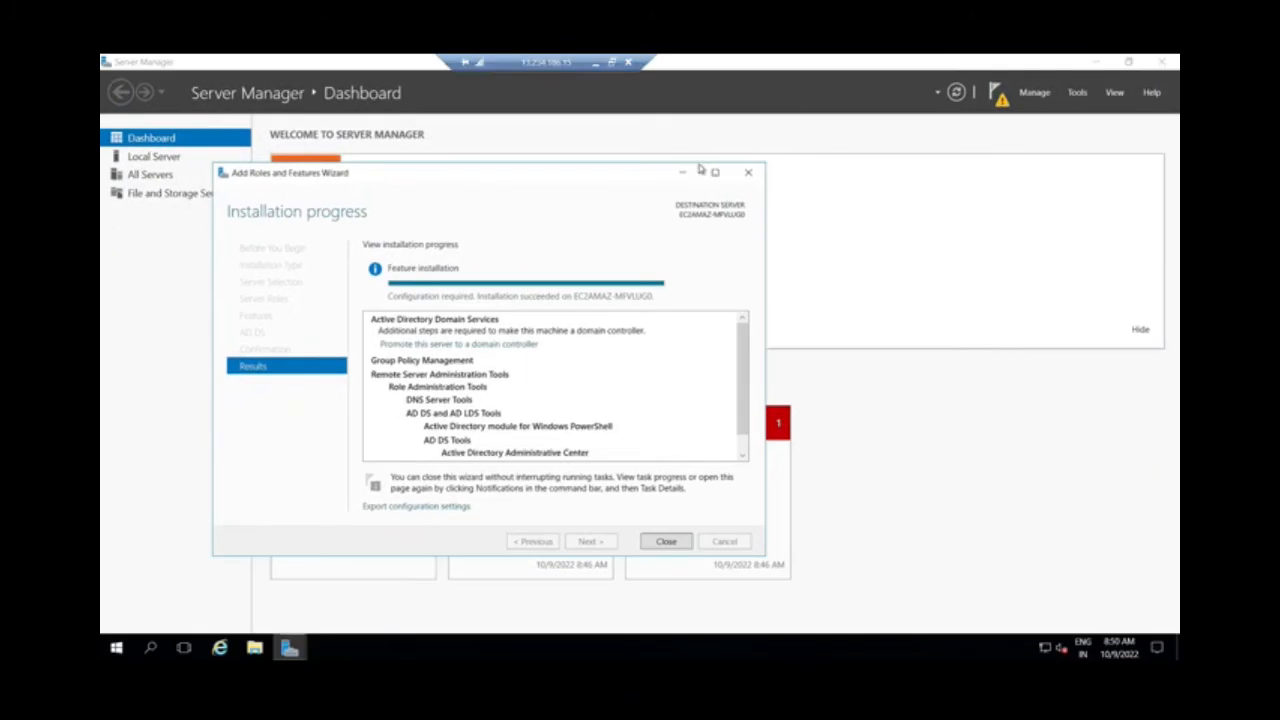
{"action": "left_click", "coordinate": [677, 541]}
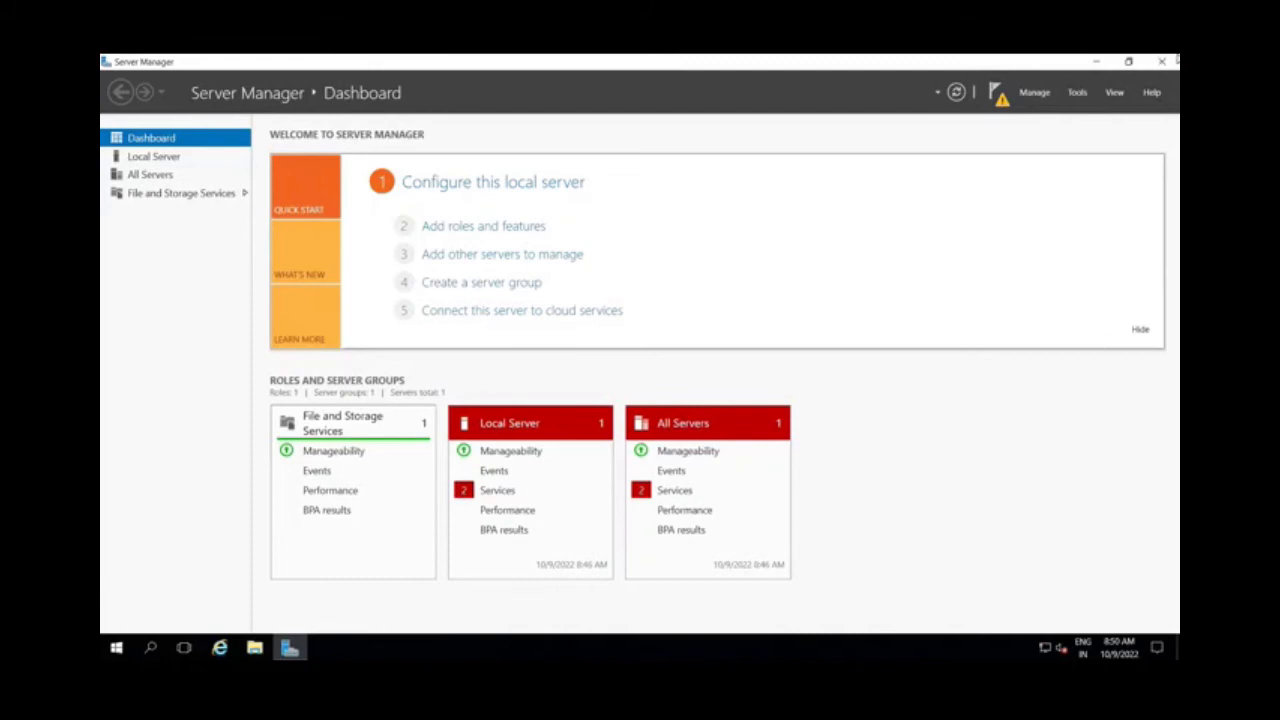
{"action": "left_click", "coordinate": [1163, 63]}
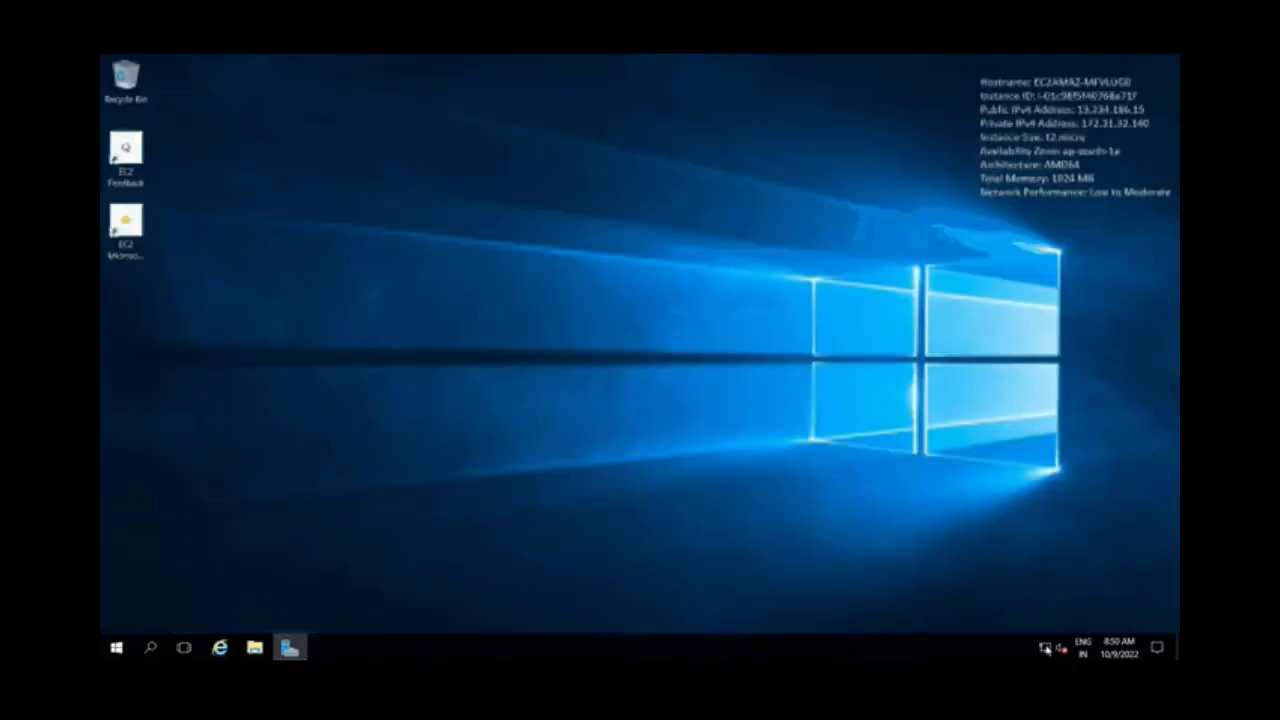
Open the remote server's network adapter settings from the Network and Sharing Center and display the Ethernet adapter's status
{"action": "right_click", "coordinate": [1045, 648]}
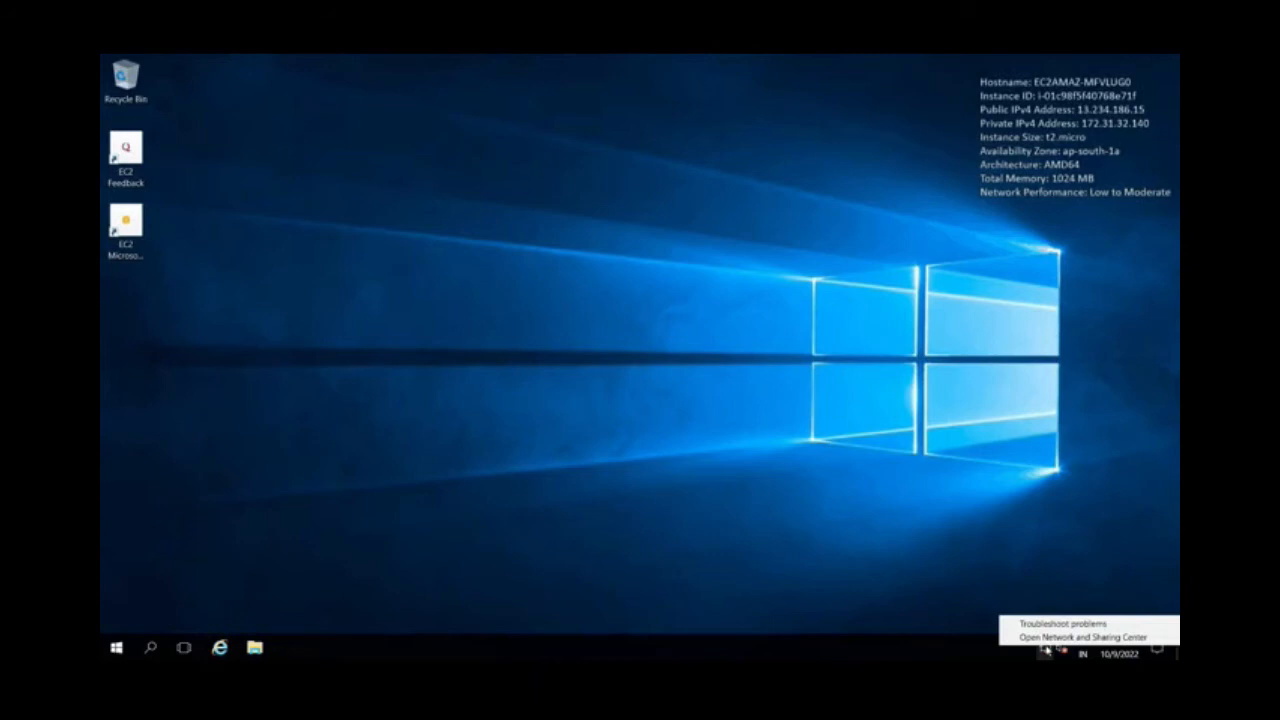
{"action": "left_click", "coordinate": [1049, 641]}
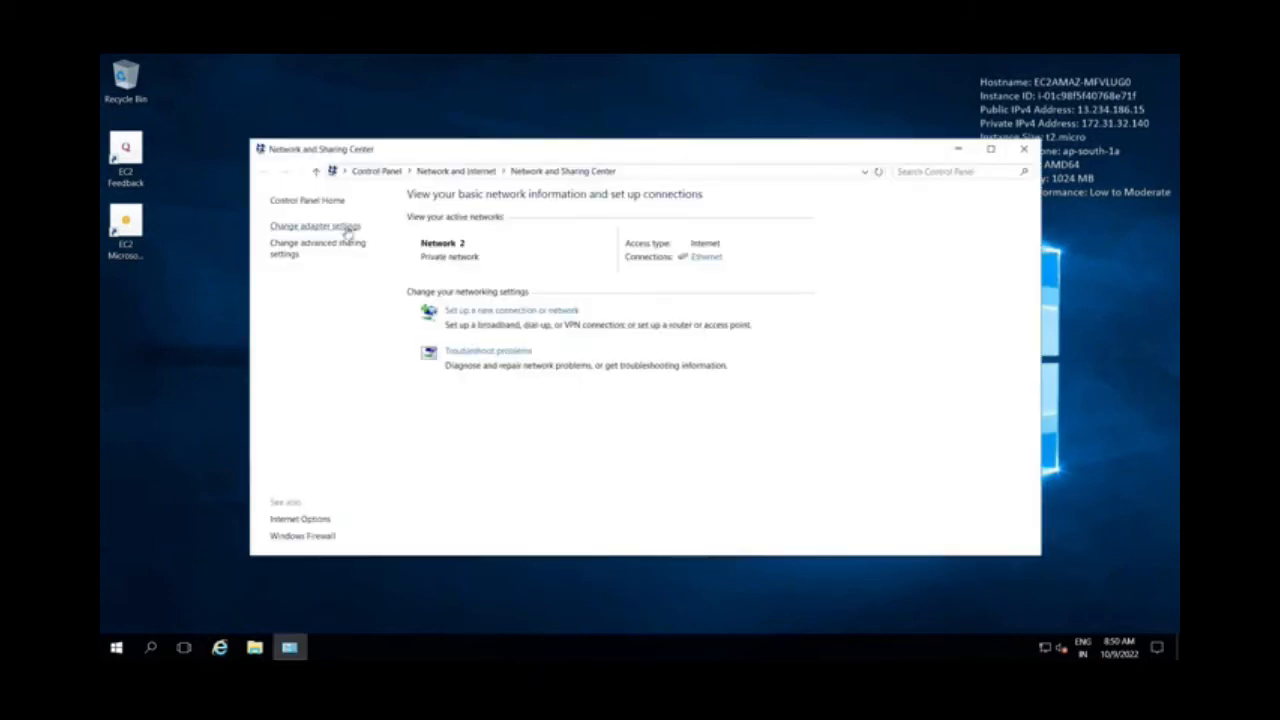
{"action": "left_click", "coordinate": [348, 230]}
{"action": "left_click", "coordinate": [368, 262]}
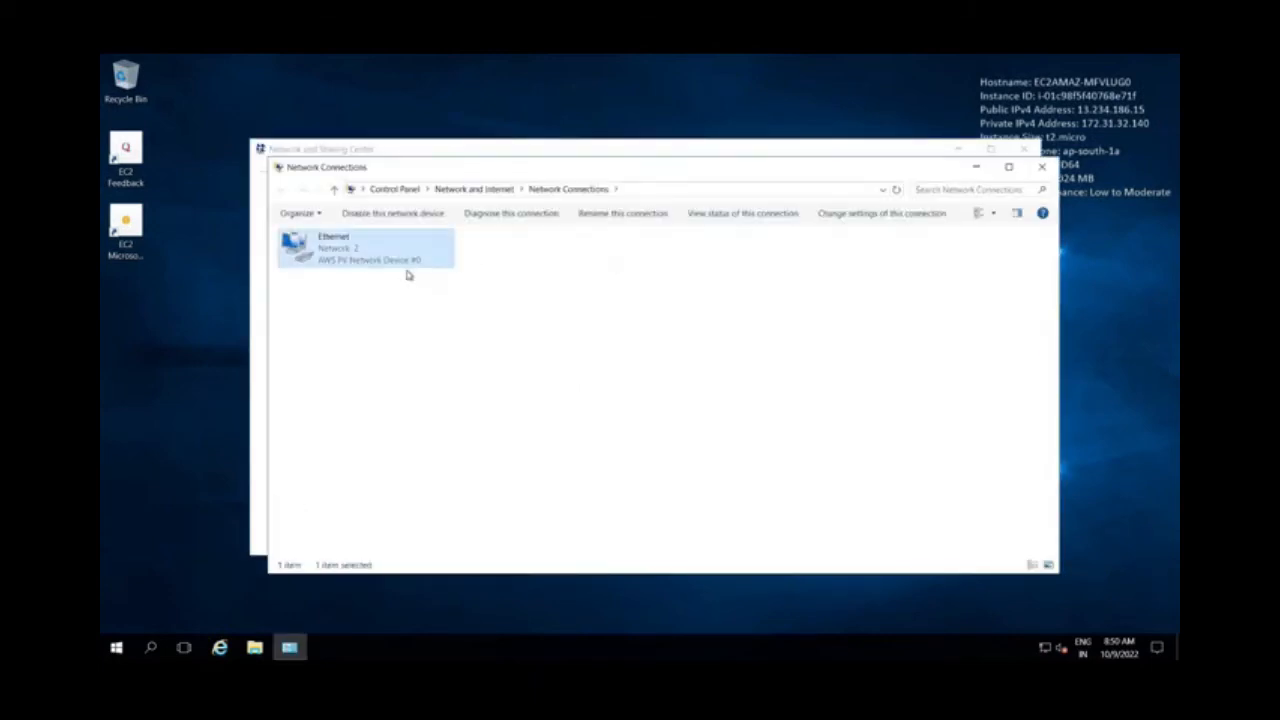
{"action": "double_click", "coordinate": [406, 268]}
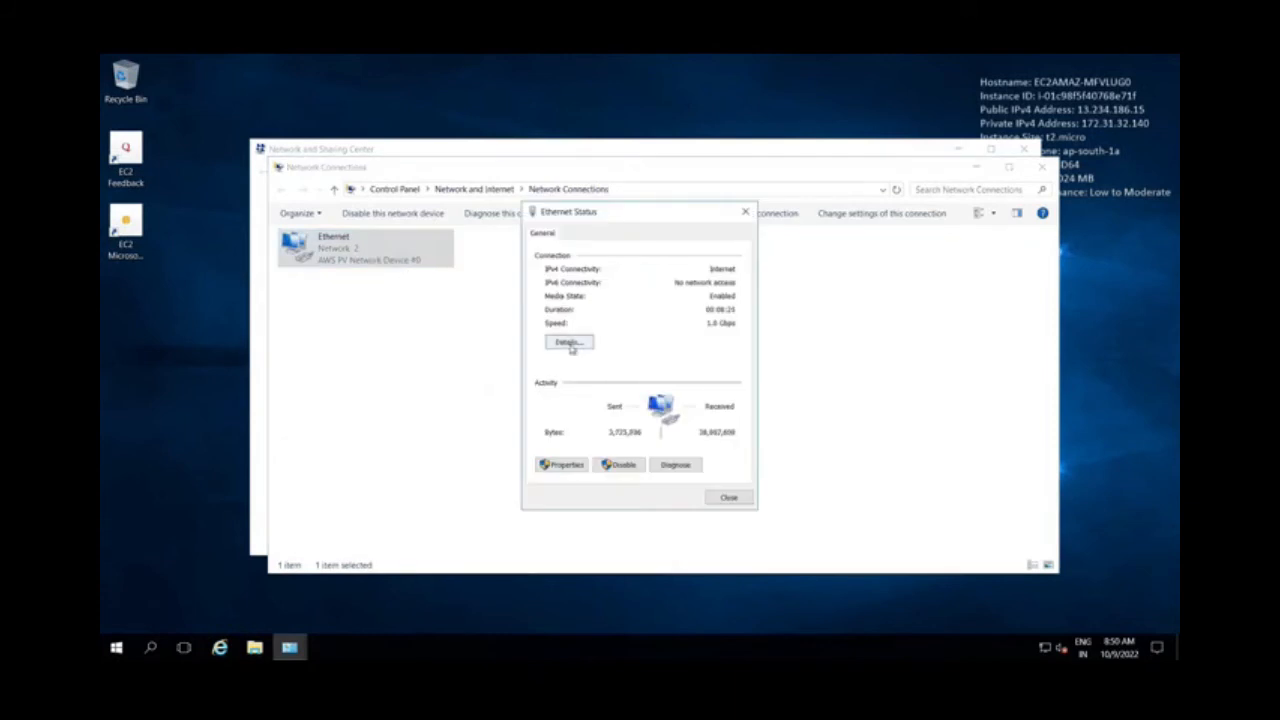
Open the Ethernet adapter's advanced TCP/IPv4 settings and start adding a DNS server address
{"action": "left_click", "coordinate": [568, 466]}
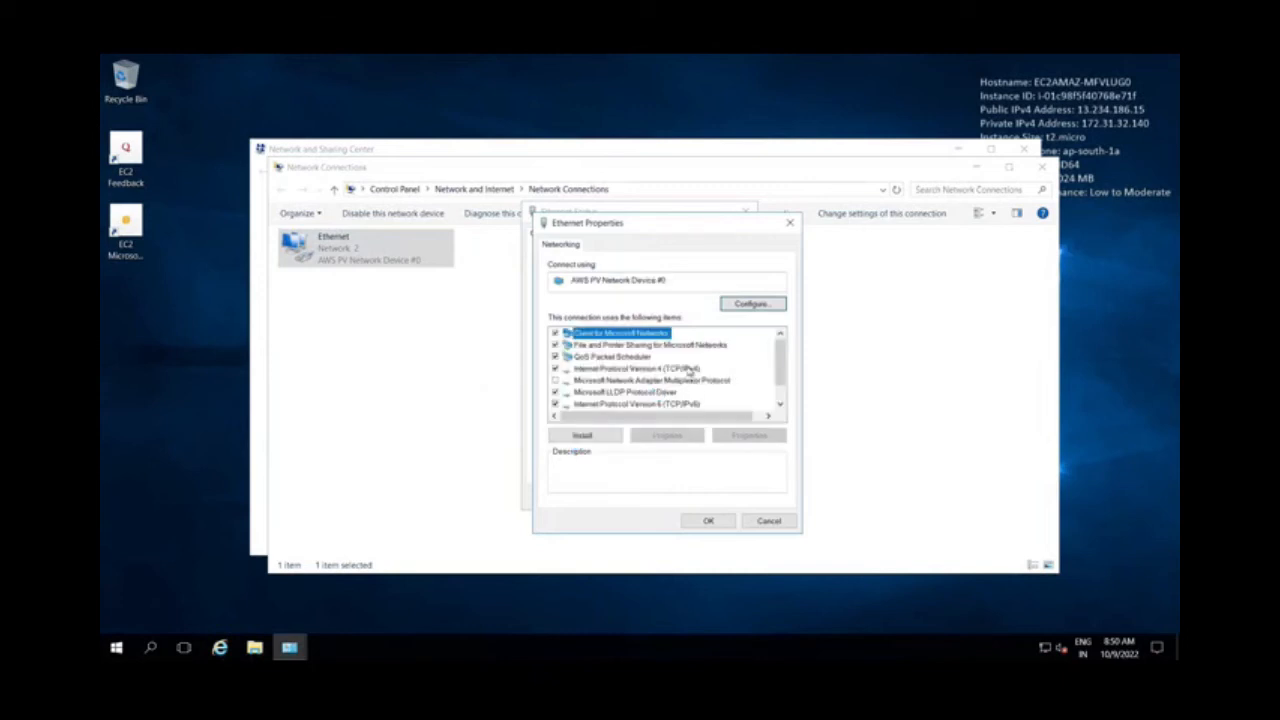
{"action": "left_click", "coordinate": [688, 369]}
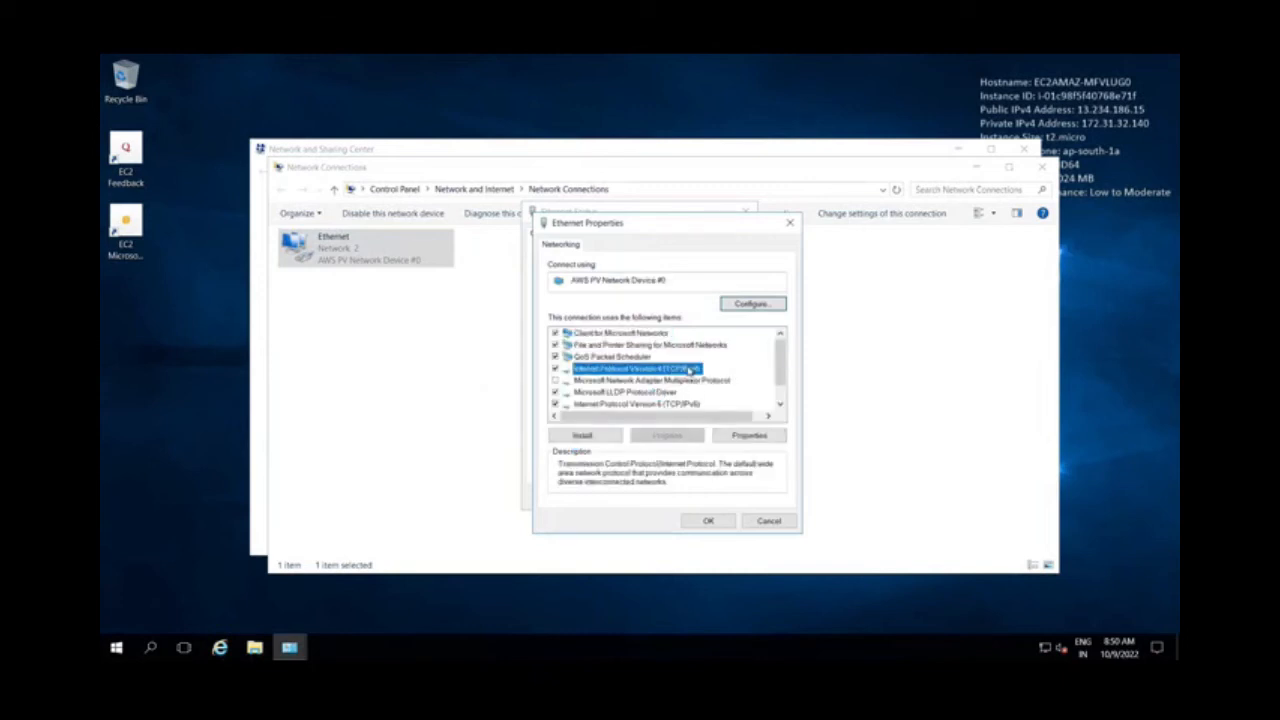
{"action": "left_click", "coordinate": [742, 436]}
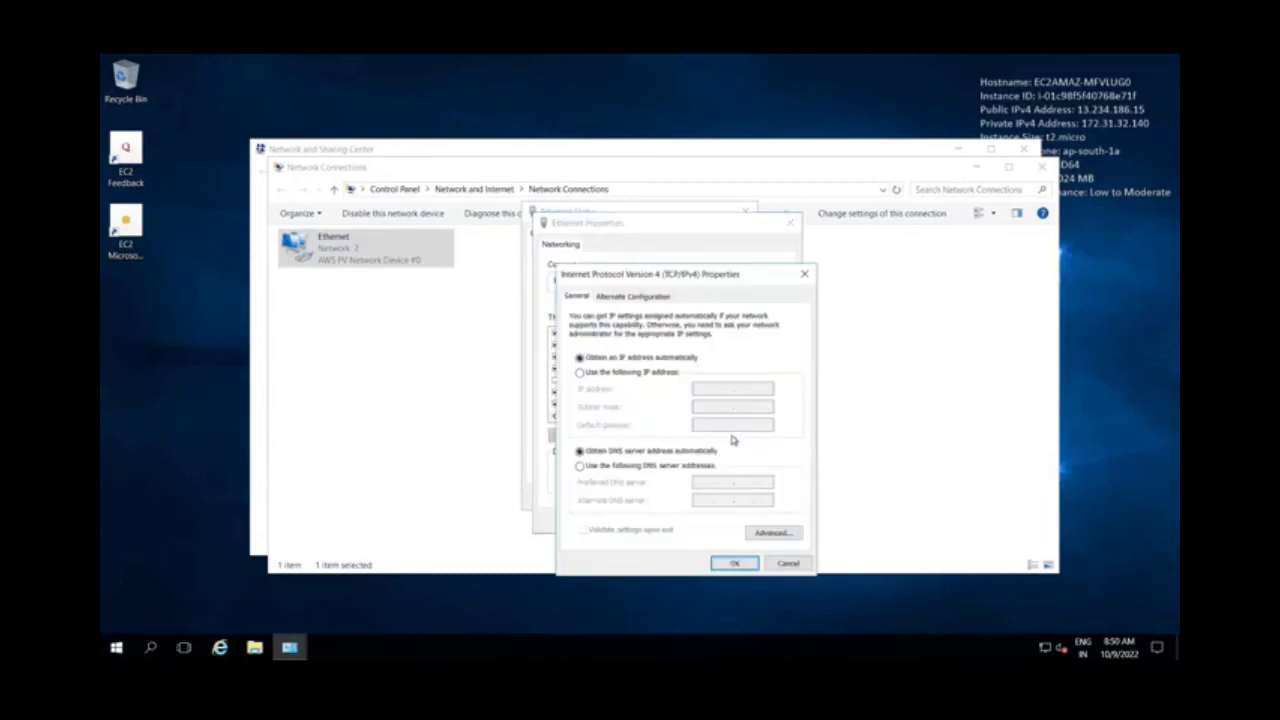
{"action": "left_click", "coordinate": [772, 532]}
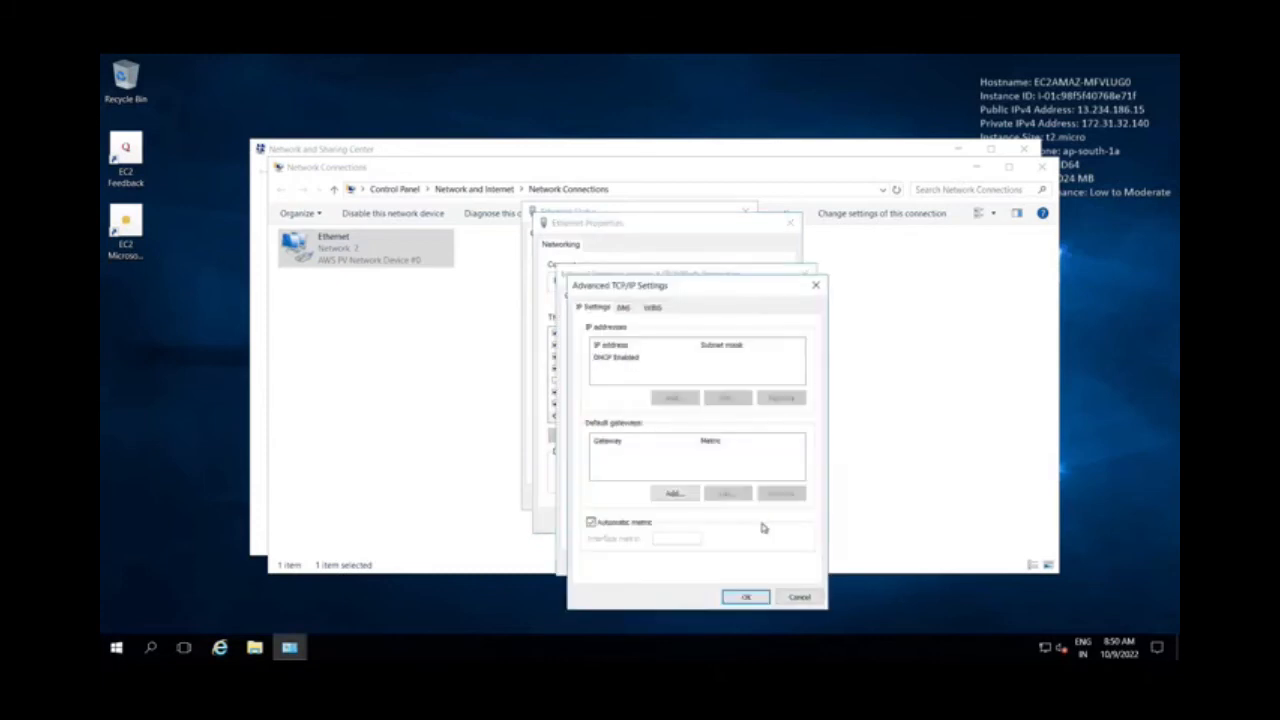
{"action": "left_click", "coordinate": [623, 308]}
{"action": "left_click", "coordinate": [659, 386]}
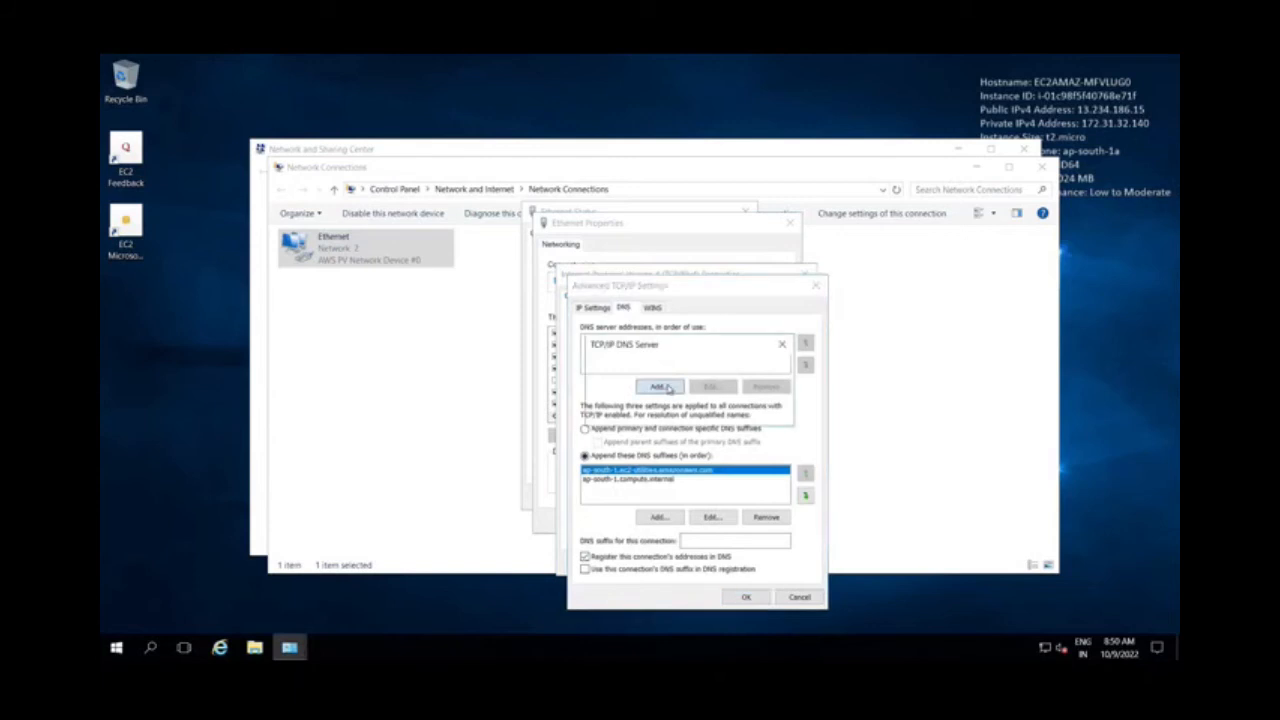
Switch to the browser and copy the first DNS address, 172.31.41.3, from the DevOpsTech.Com directory's networking details
{"action": "mouse_move", "coordinate": [527, 62]}
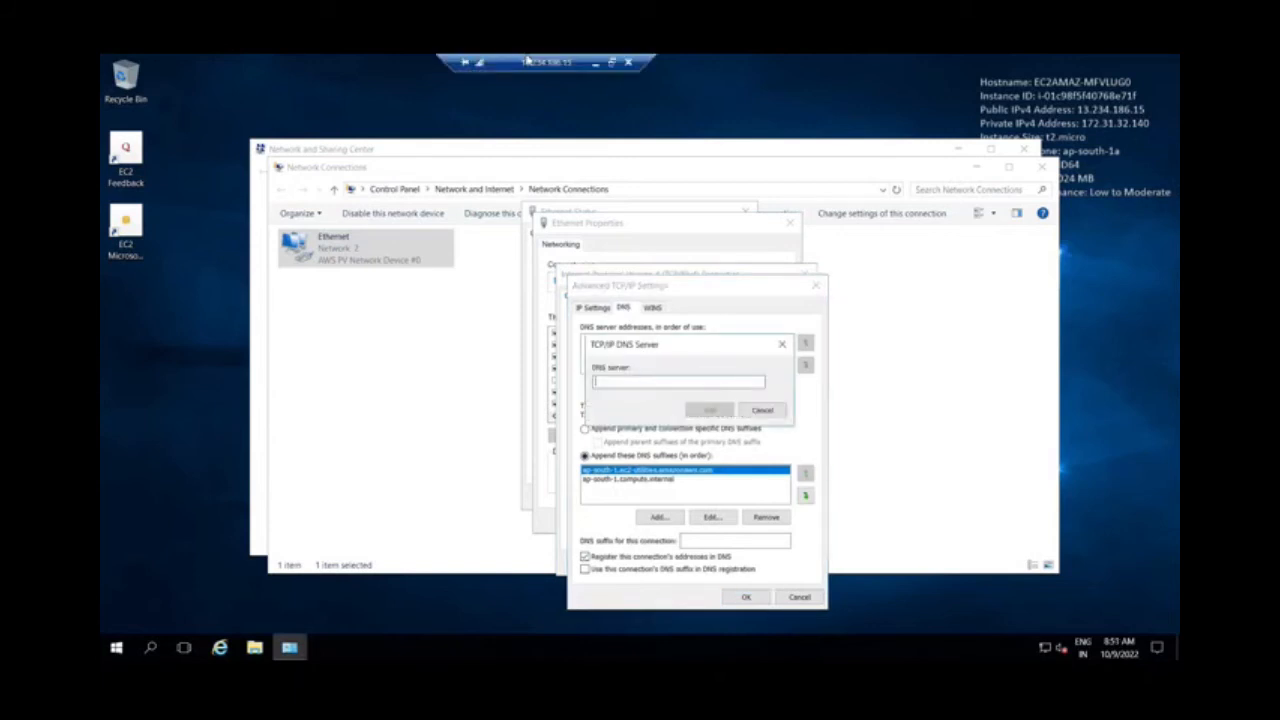
{"action": "left_click", "coordinate": [611, 62]}
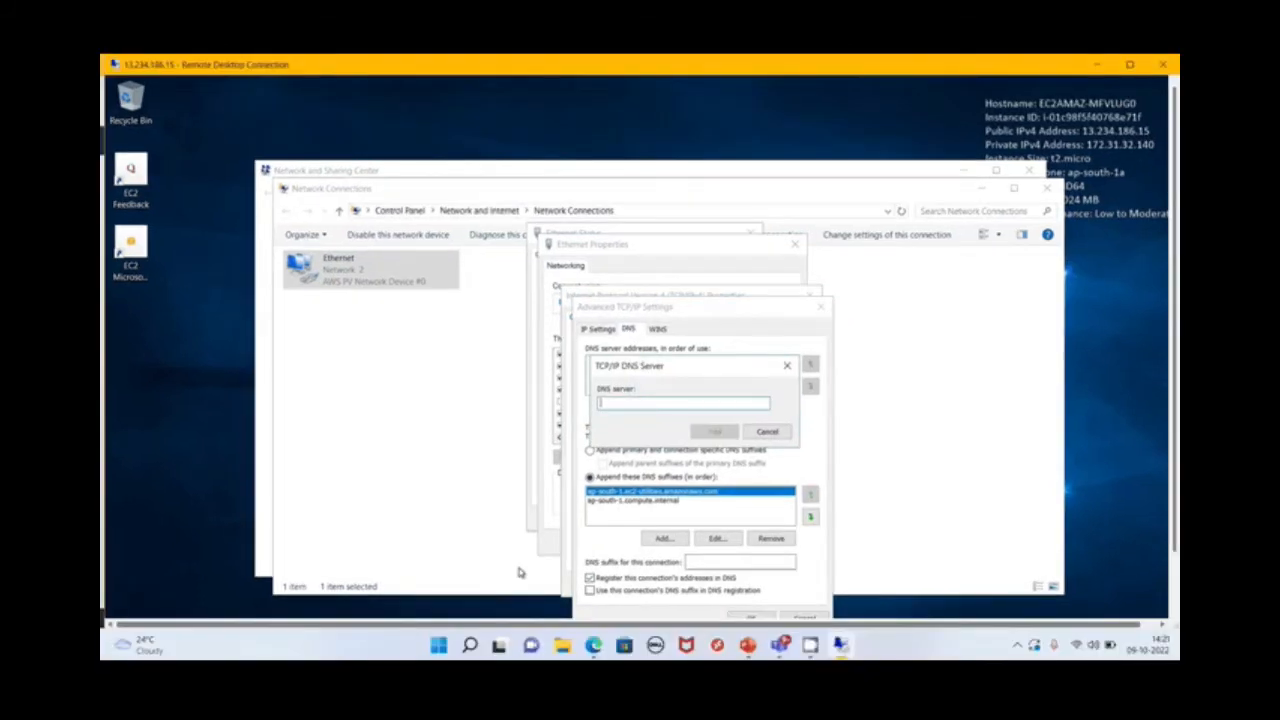
{"action": "left_click", "coordinate": [596, 646]}
{"action": "left_click", "coordinate": [330, 66]}
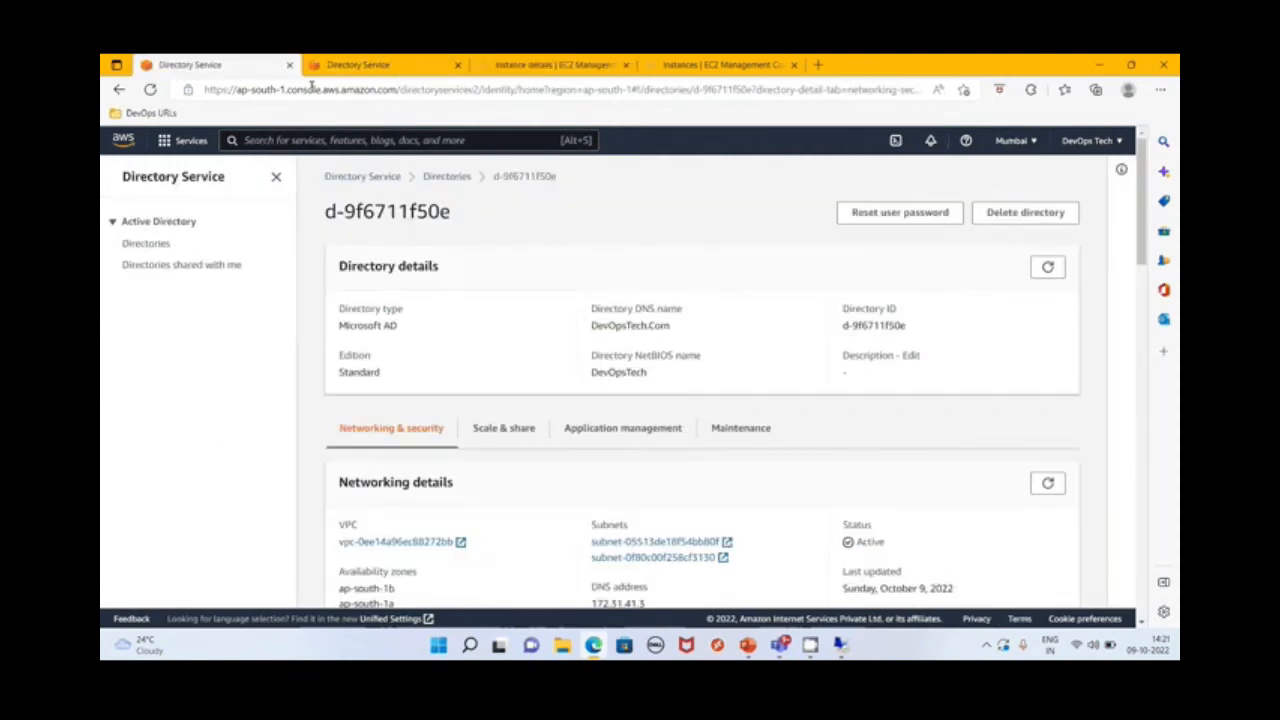
{"action": "scroll", "coordinate": [700, 400], "scroll_direction": "down", "scroll_amount": 2}
{"action": "left_click_drag", "start_coordinate": [646, 378], "coordinate": [591, 378]}
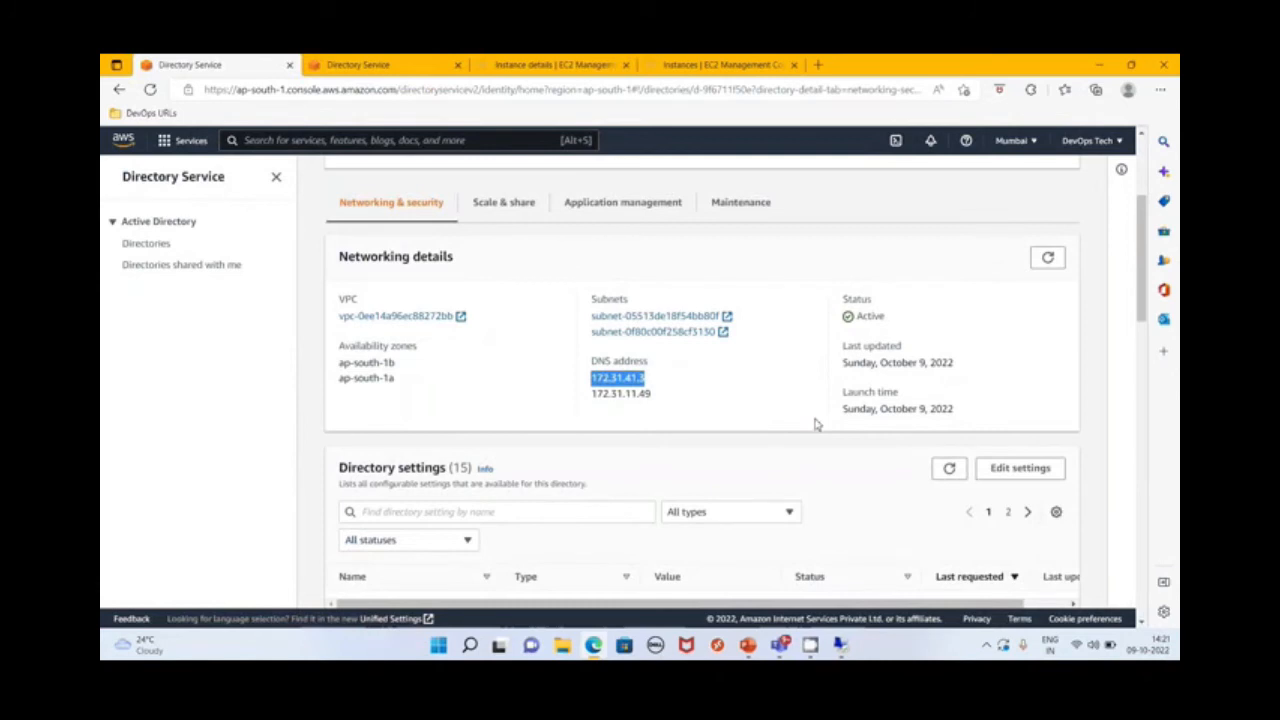
Copy the directory's DNS address 172.31.41.3 from the browser and add it as a DNS server in the remote adapter's advanced TCP/IP settings
{"action": "key", "text": "alt+Tab"}
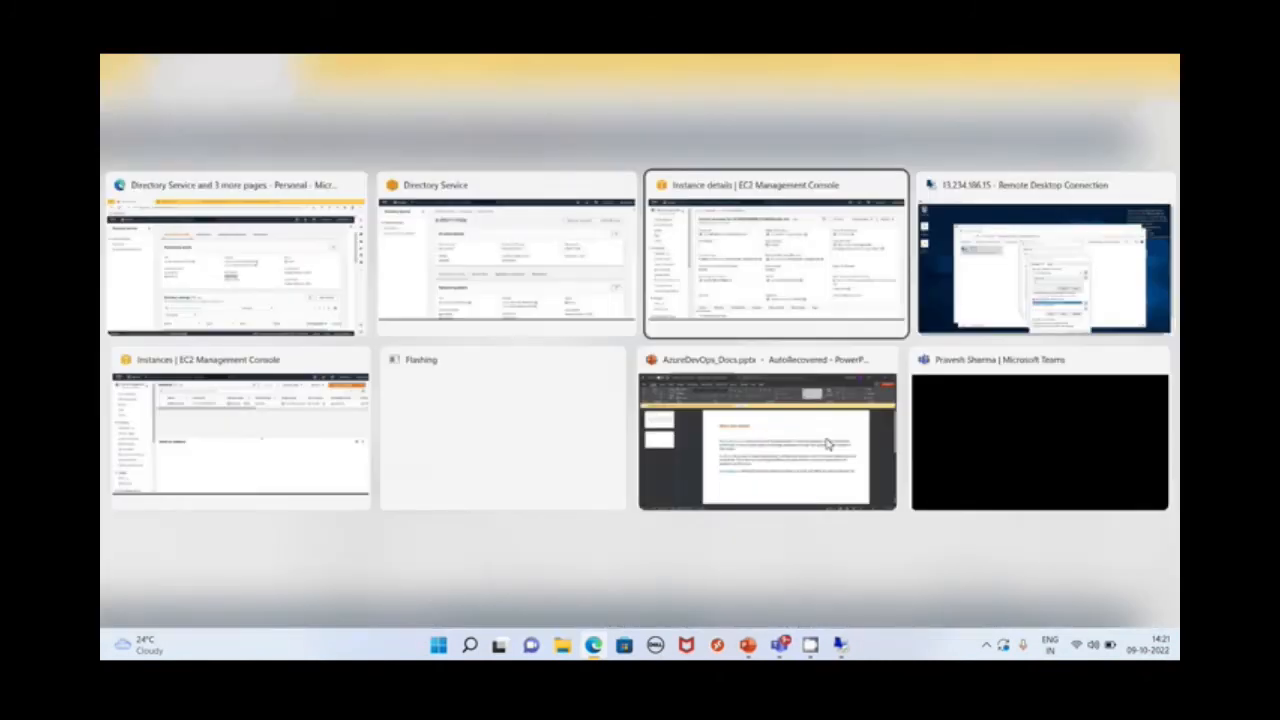
{"action": "key", "text": "alt+Tab"}
{"action": "key", "text": "ctrl+v"}
{"action": "left_click", "coordinate": [697, 431]}
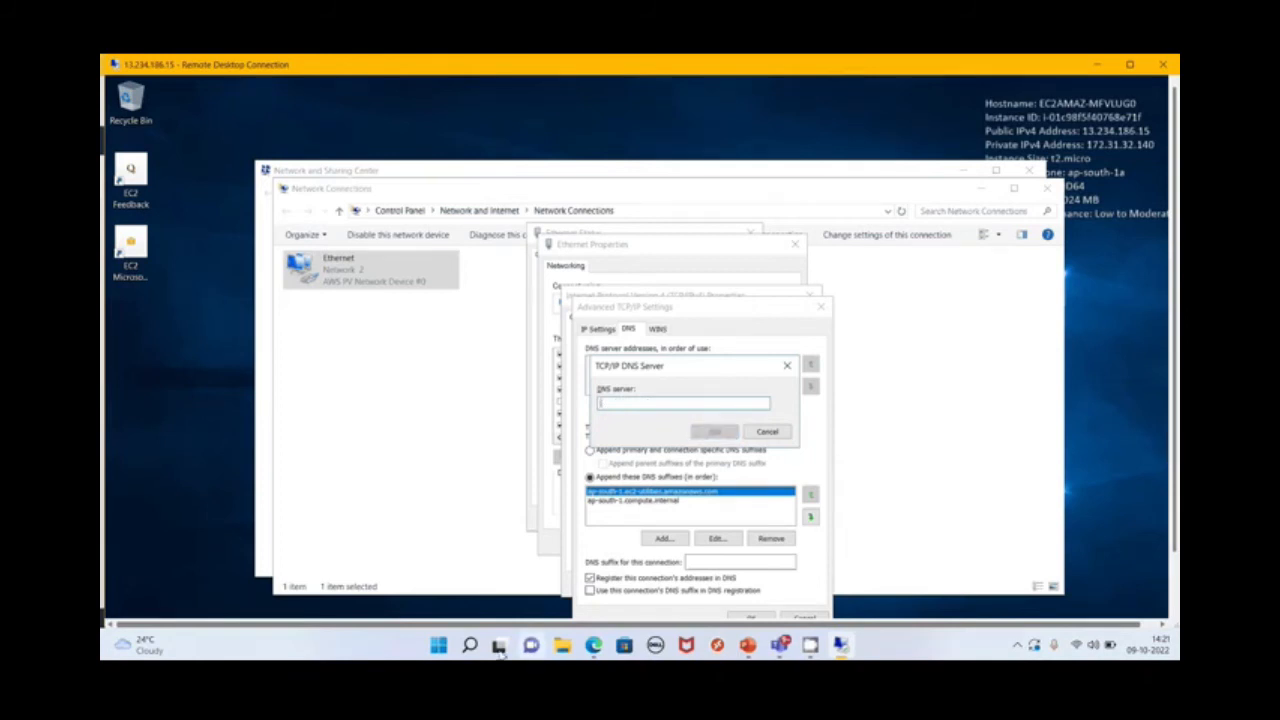
{"action": "left_click", "coordinate": [594, 645]}
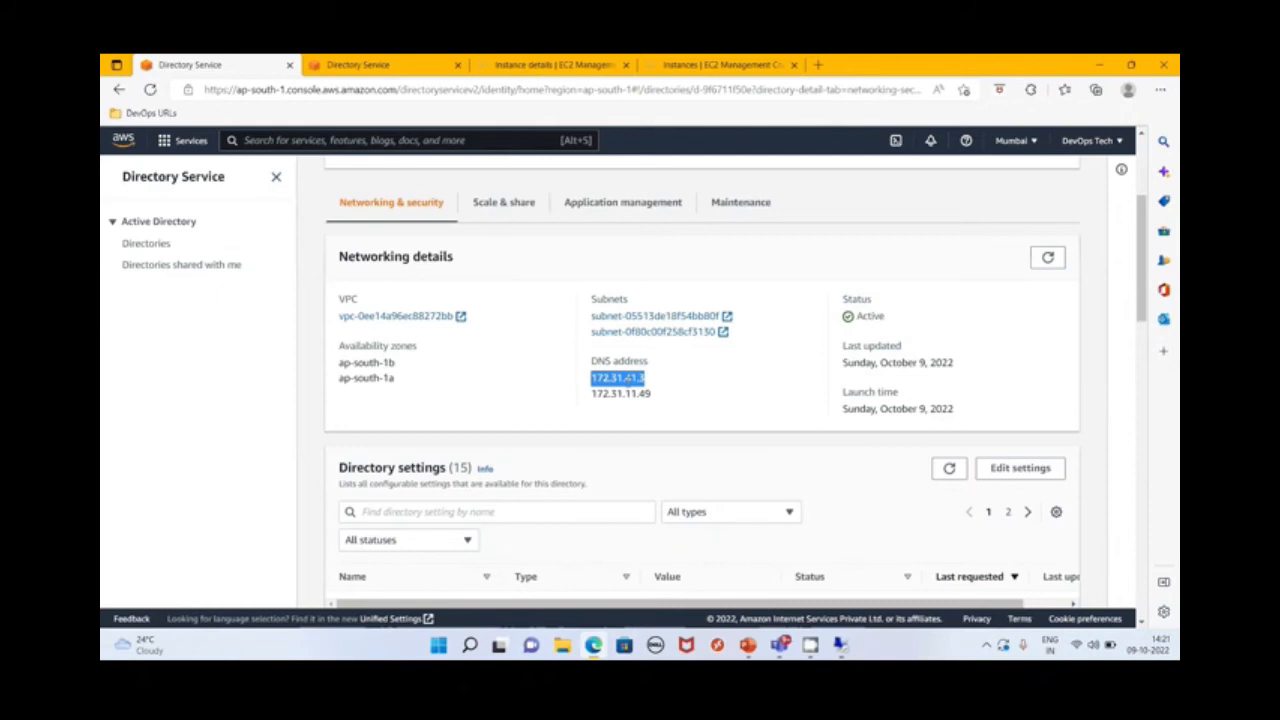
{"action": "right_click", "coordinate": [625, 378]}
{"action": "left_click", "coordinate": [668, 309]}
{"action": "key", "text": "alt+Tab"}
{"action": "key", "text": "ctrl+v"}
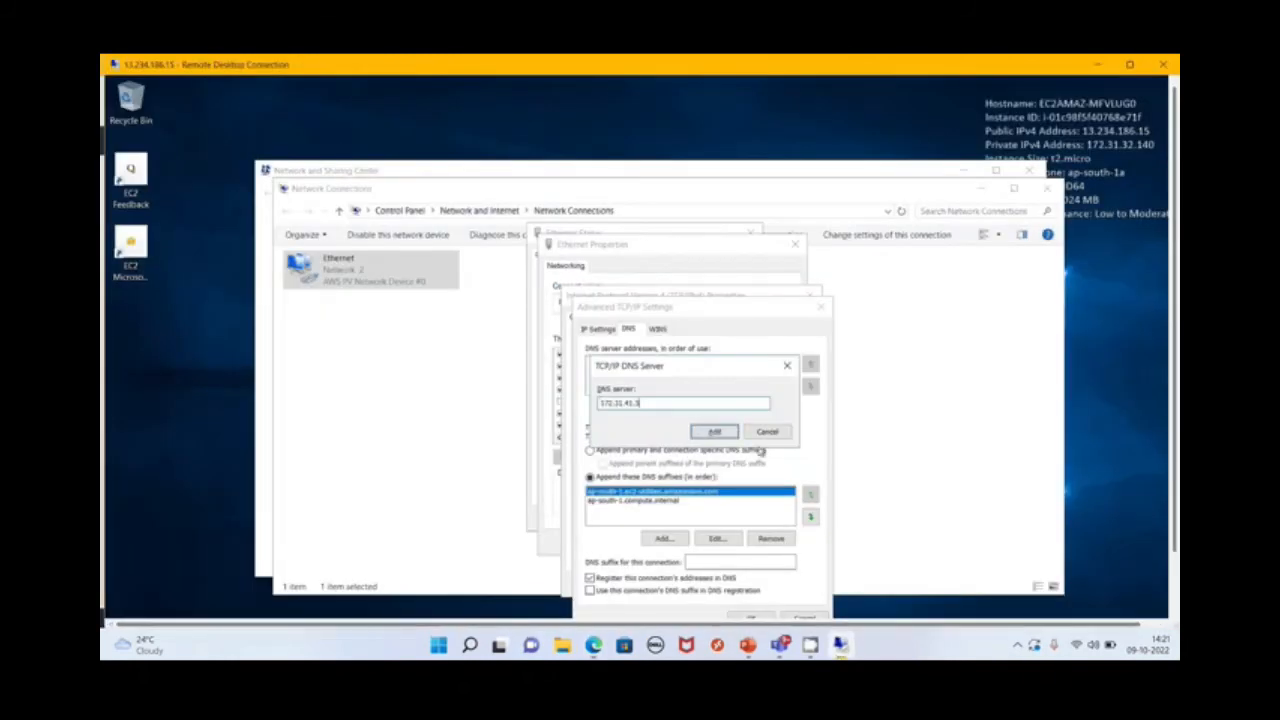
{"action": "left_click", "coordinate": [714, 431]}
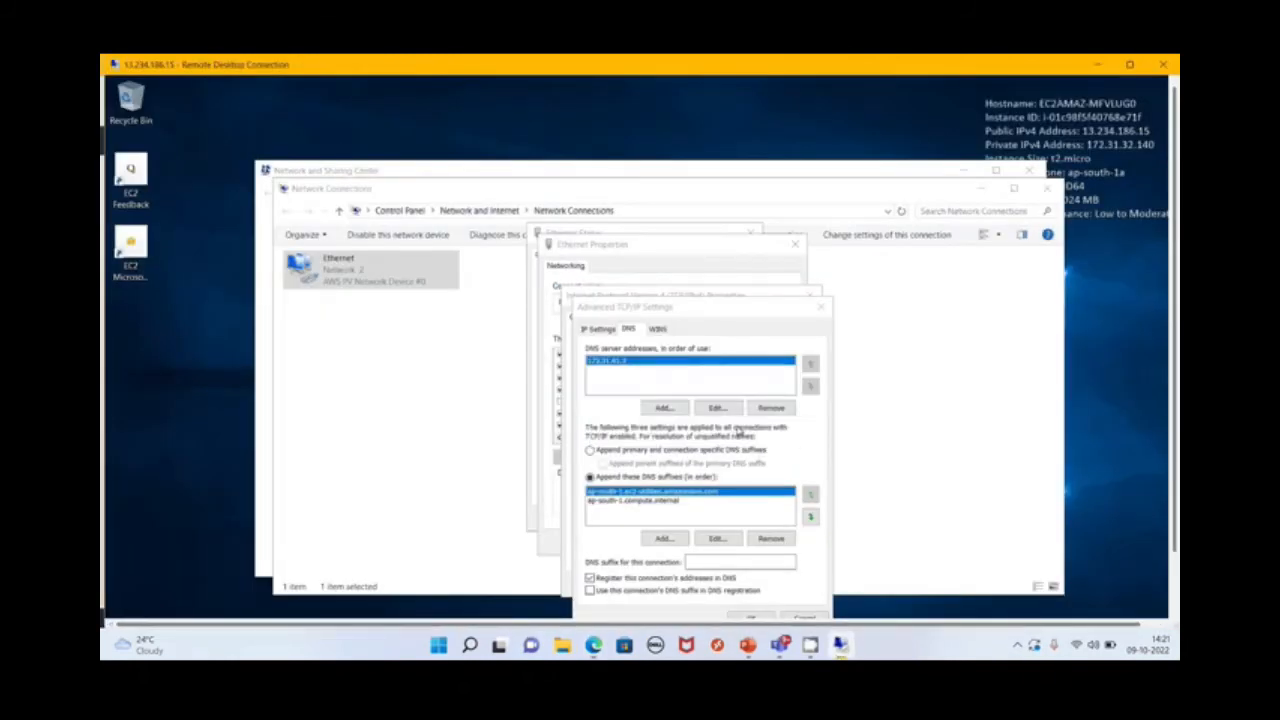
Add the directory's second DNS address, 172.31.11.49, copied from the browser, to the remote Ethernet adapter's DNS servers
{"action": "left_click", "coordinate": [665, 408]}
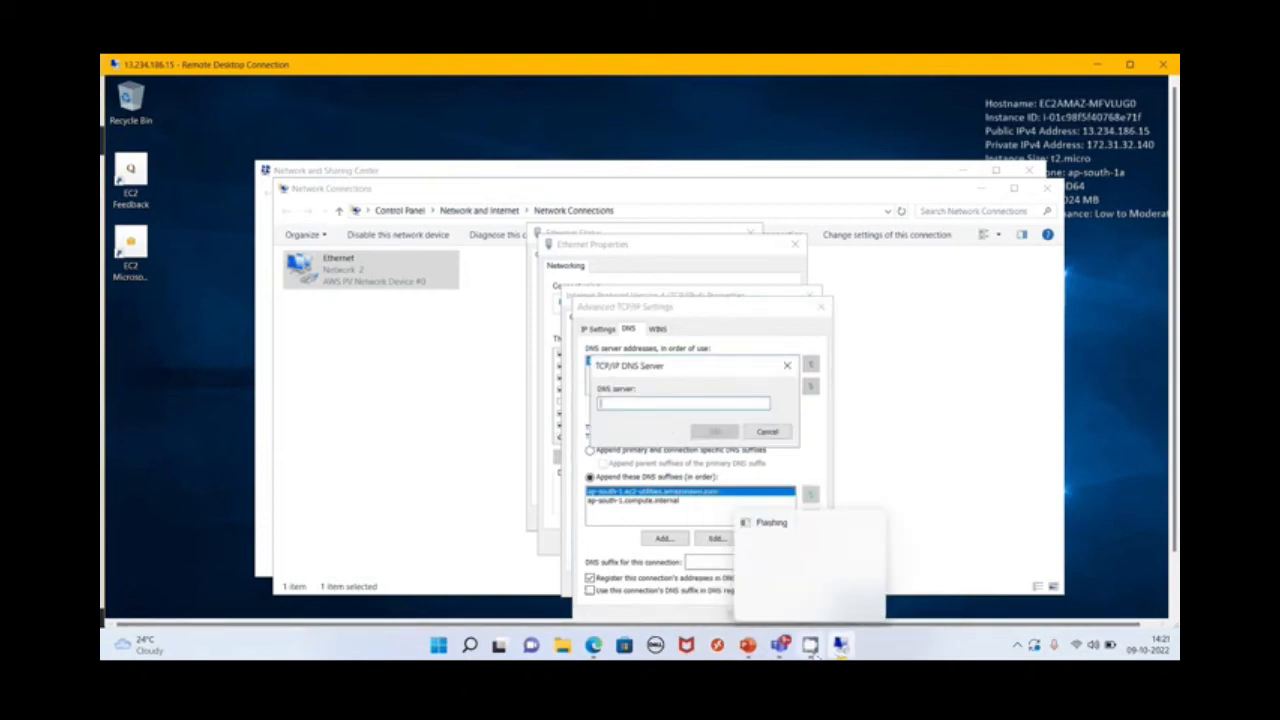
{"action": "mouse_move", "coordinate": [843, 648]}
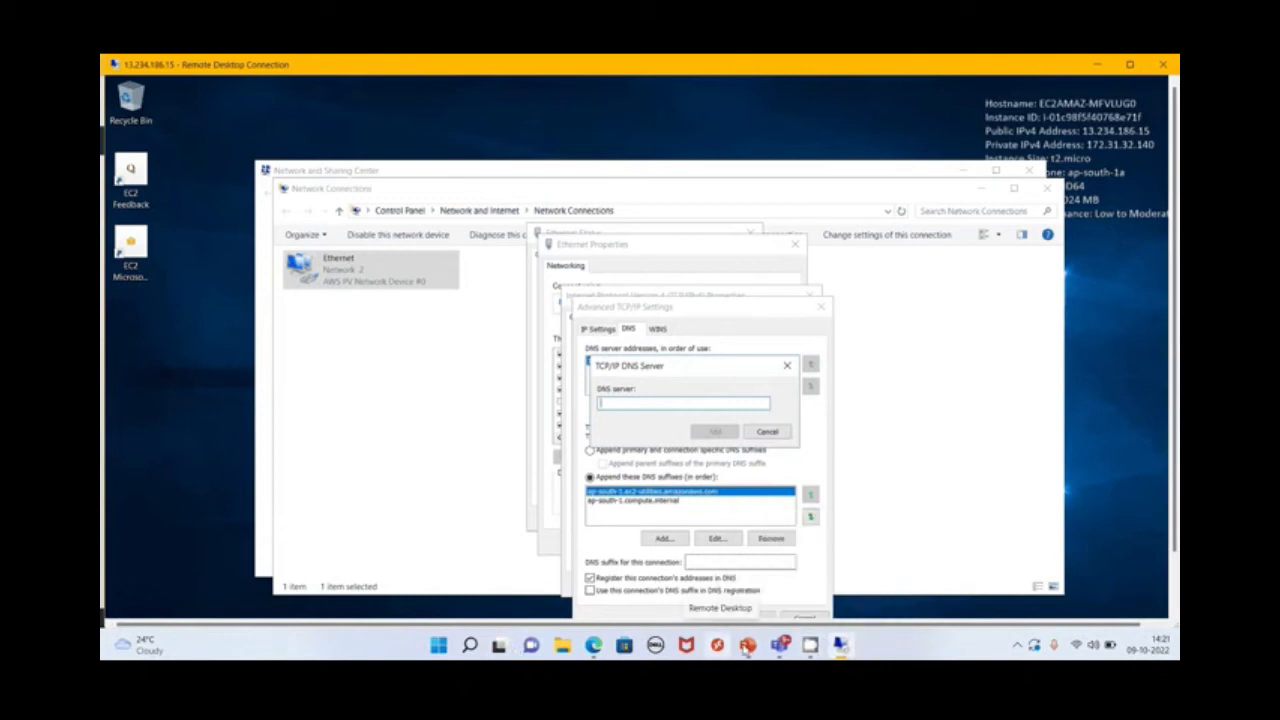
{"action": "left_click", "coordinate": [594, 645]}
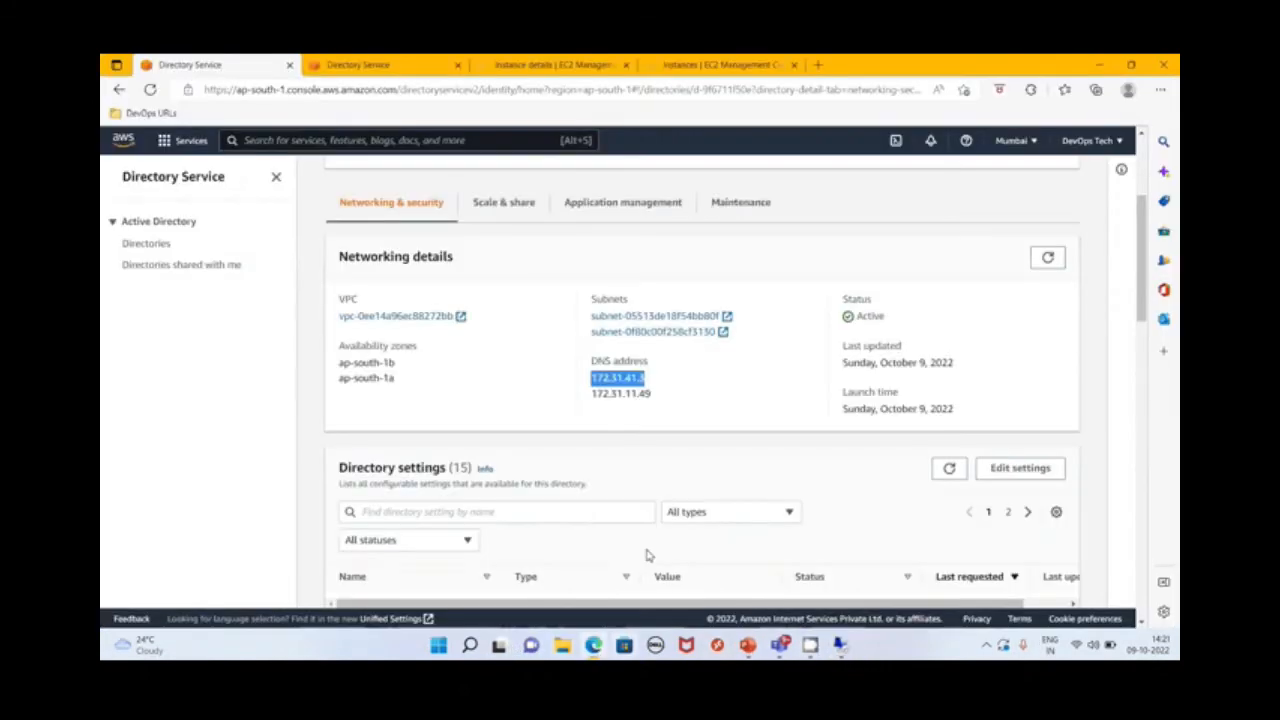
{"action": "left_click", "coordinate": [645, 393]}
{"action": "double_click", "coordinate": [645, 393]}
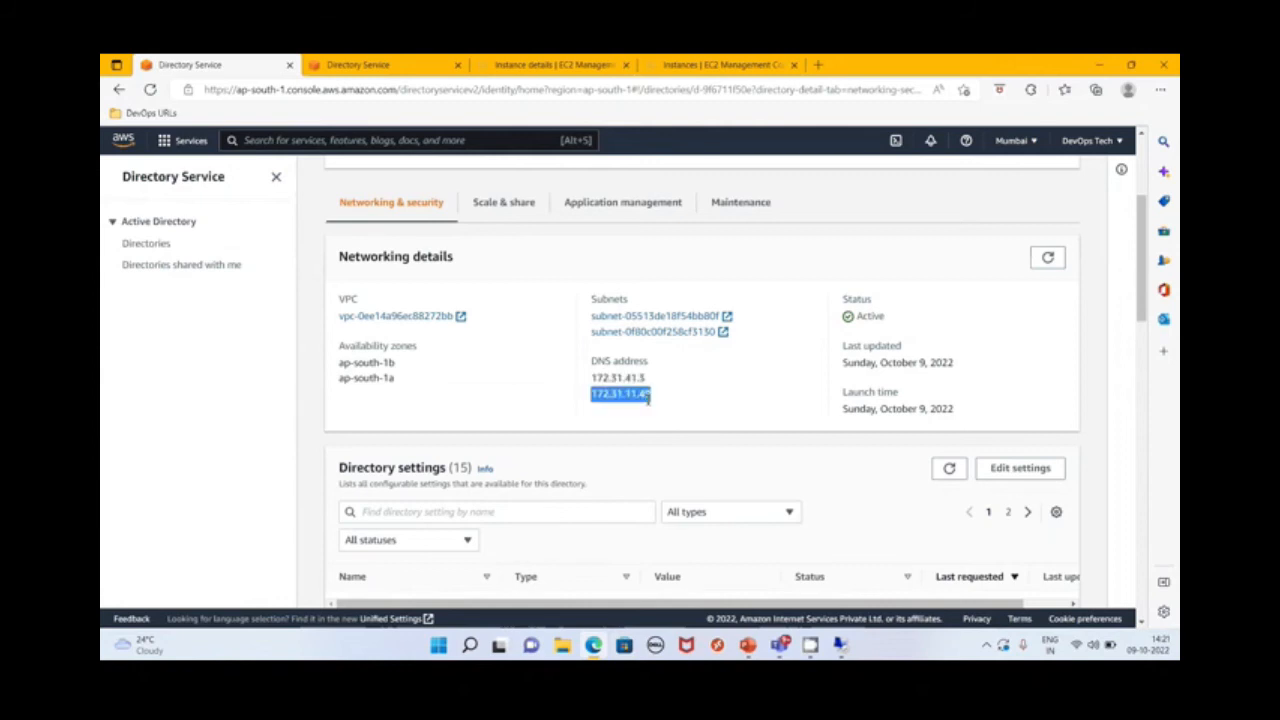
{"action": "left_click", "coordinate": [840, 645]}
{"action": "key", "text": "ctrl+v"}
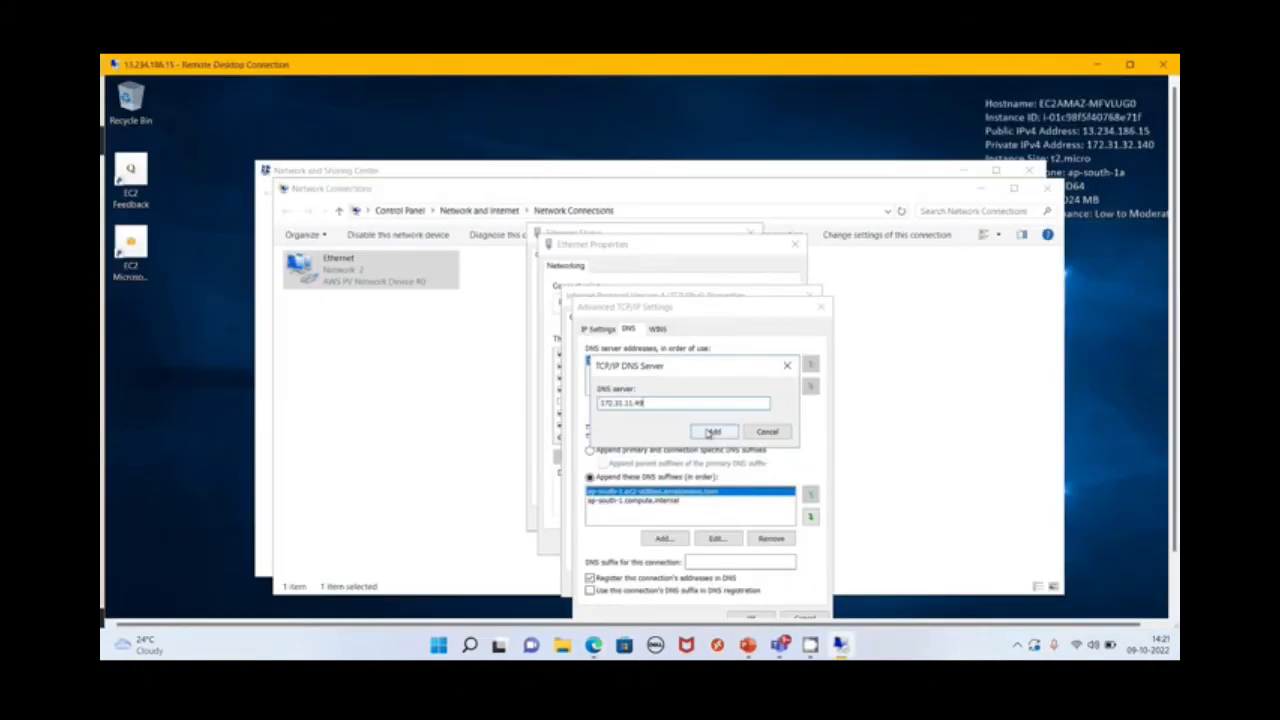
{"action": "left_click", "coordinate": [714, 432]}
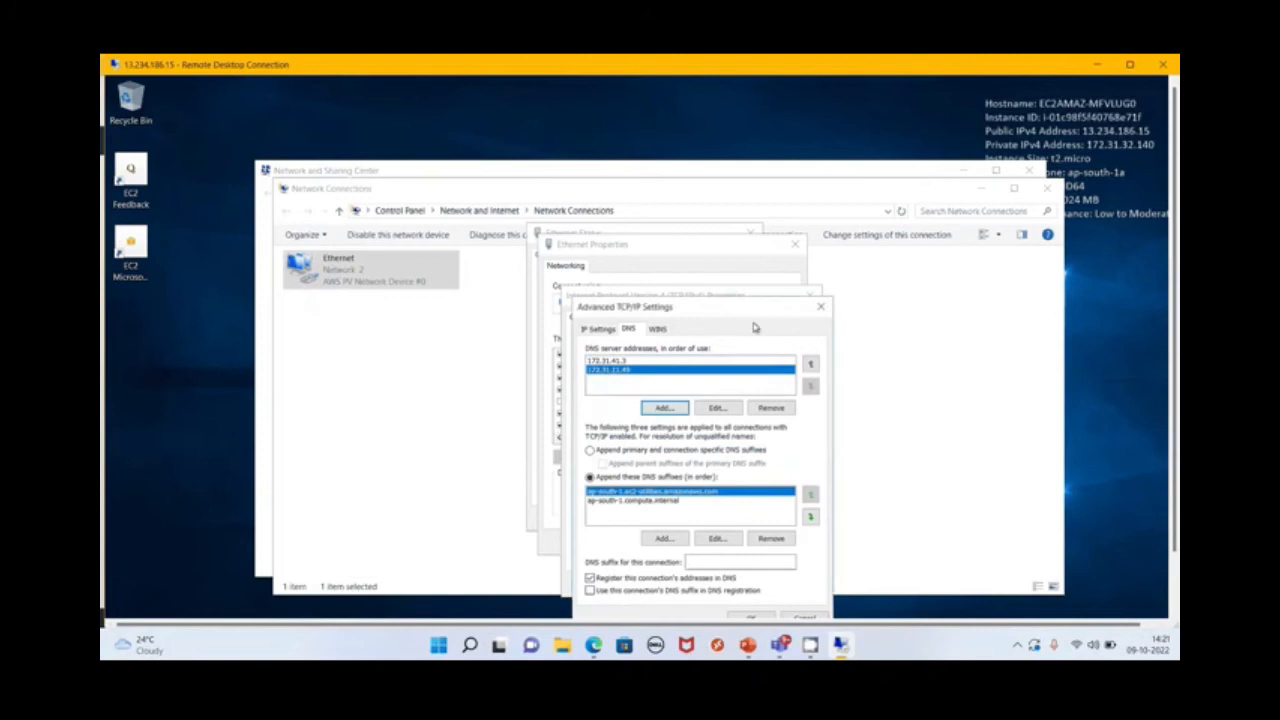
Return the remote session to full screen, apply the adapter's DNS settings, and close all network dialogs and windows
{"action": "double_click", "coordinate": [706, 67]}
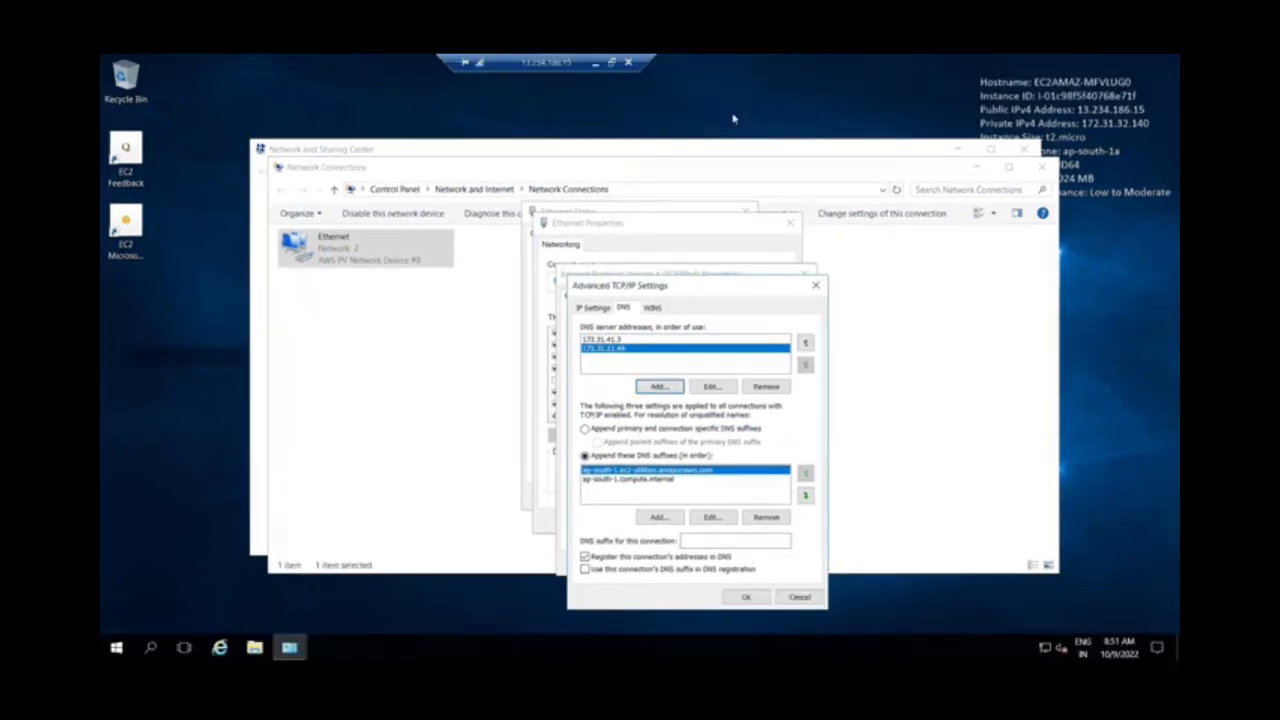
{"action": "left_click", "coordinate": [747, 598]}
{"action": "left_click", "coordinate": [742, 566]}
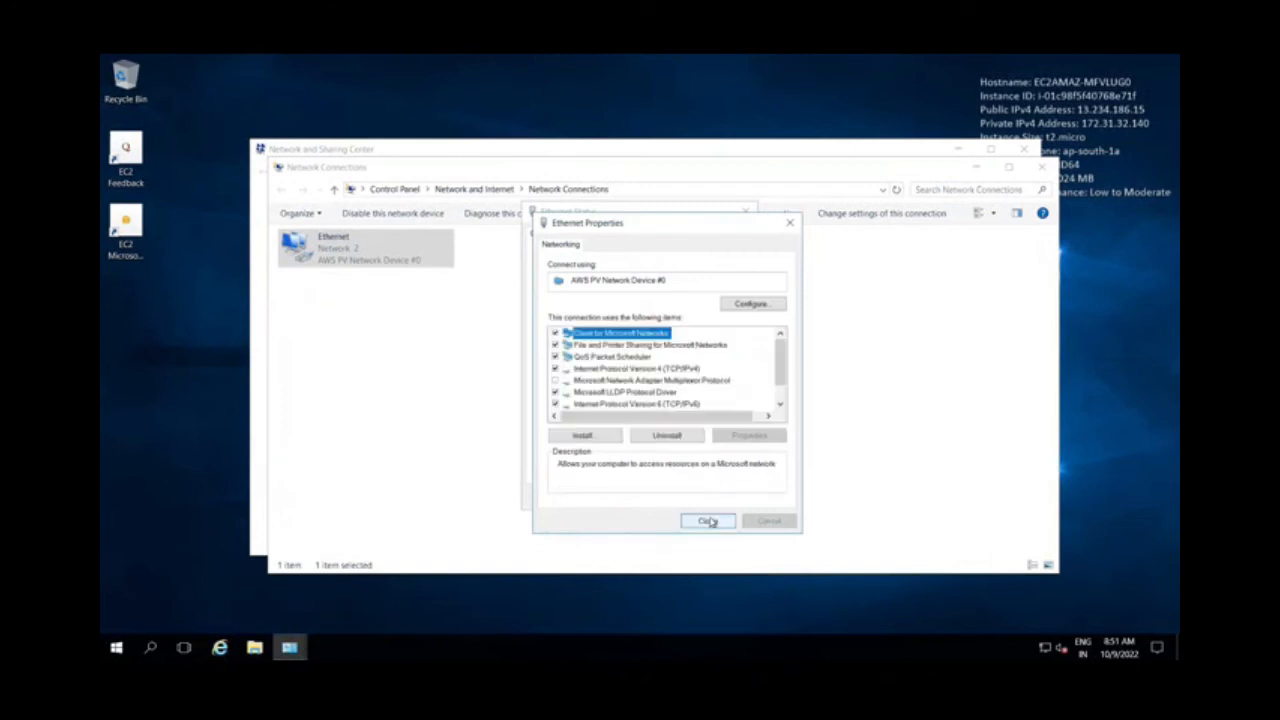
{"action": "left_click", "coordinate": [708, 521]}
{"action": "left_click", "coordinate": [738, 504]}
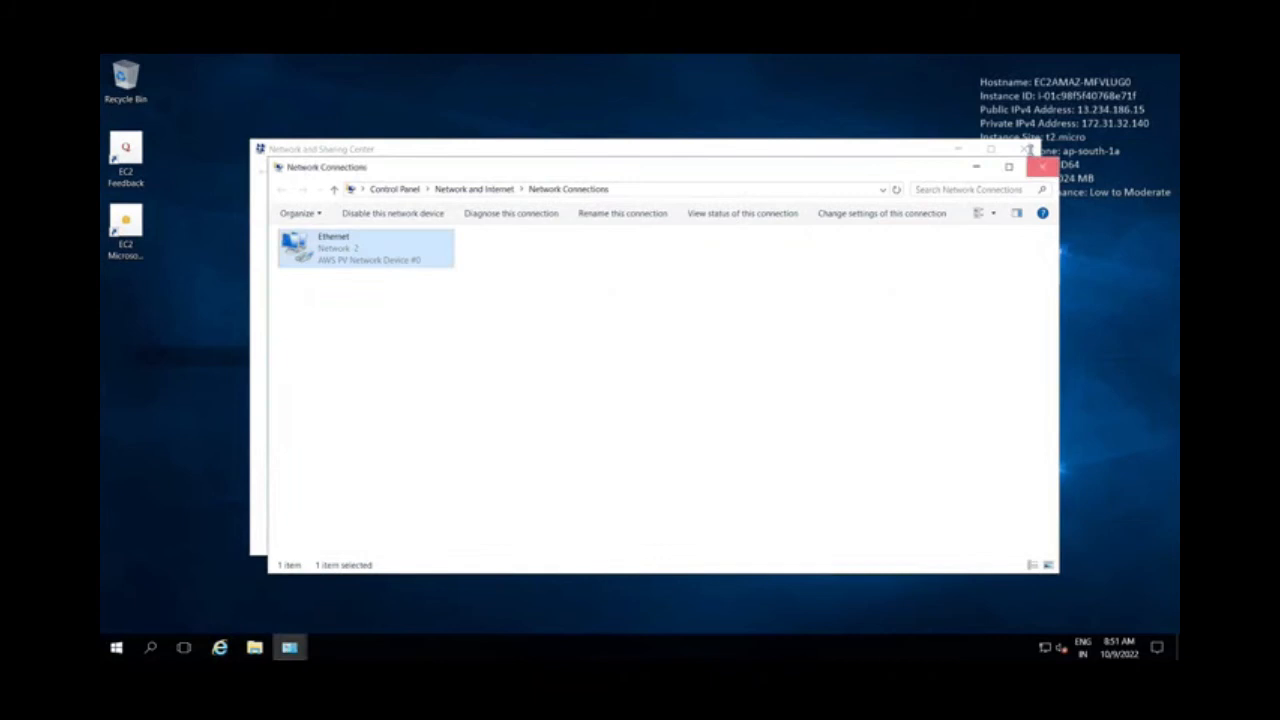
{"action": "left_click", "coordinate": [1030, 150]}
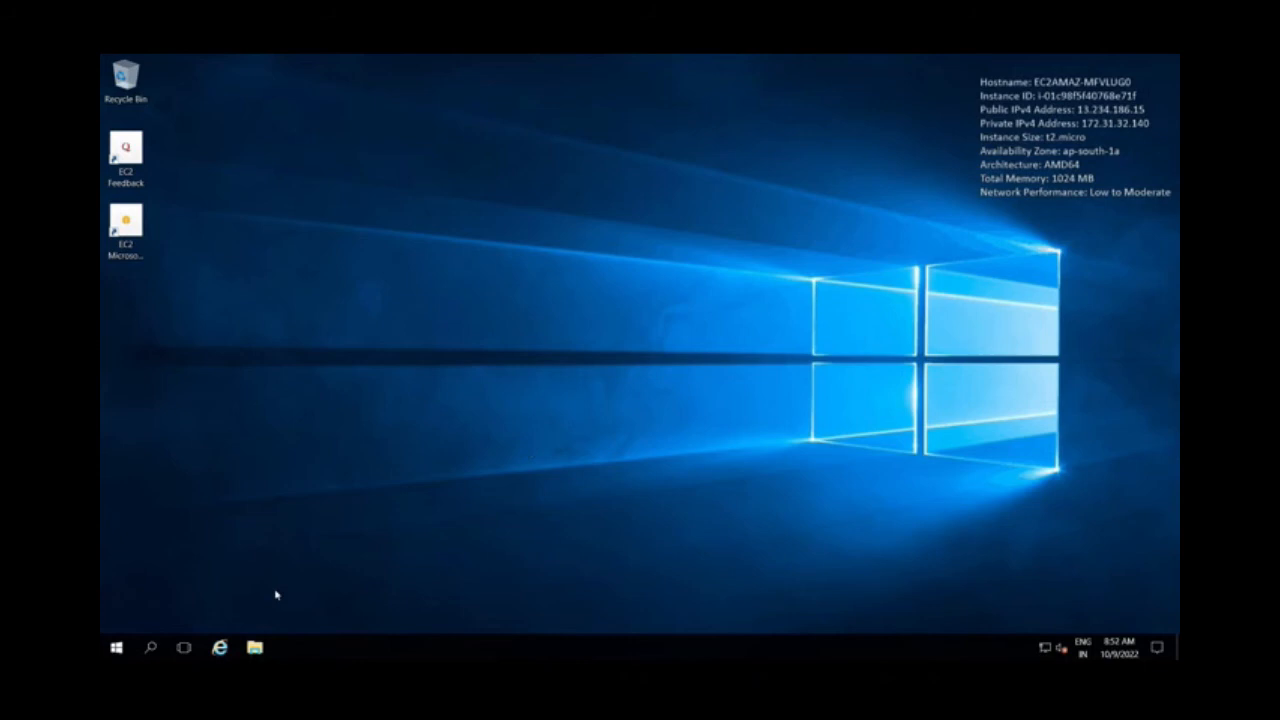
Open File Explorer on the remote server and display the system properties of This PC
{"action": "key", "text": "super+e"}
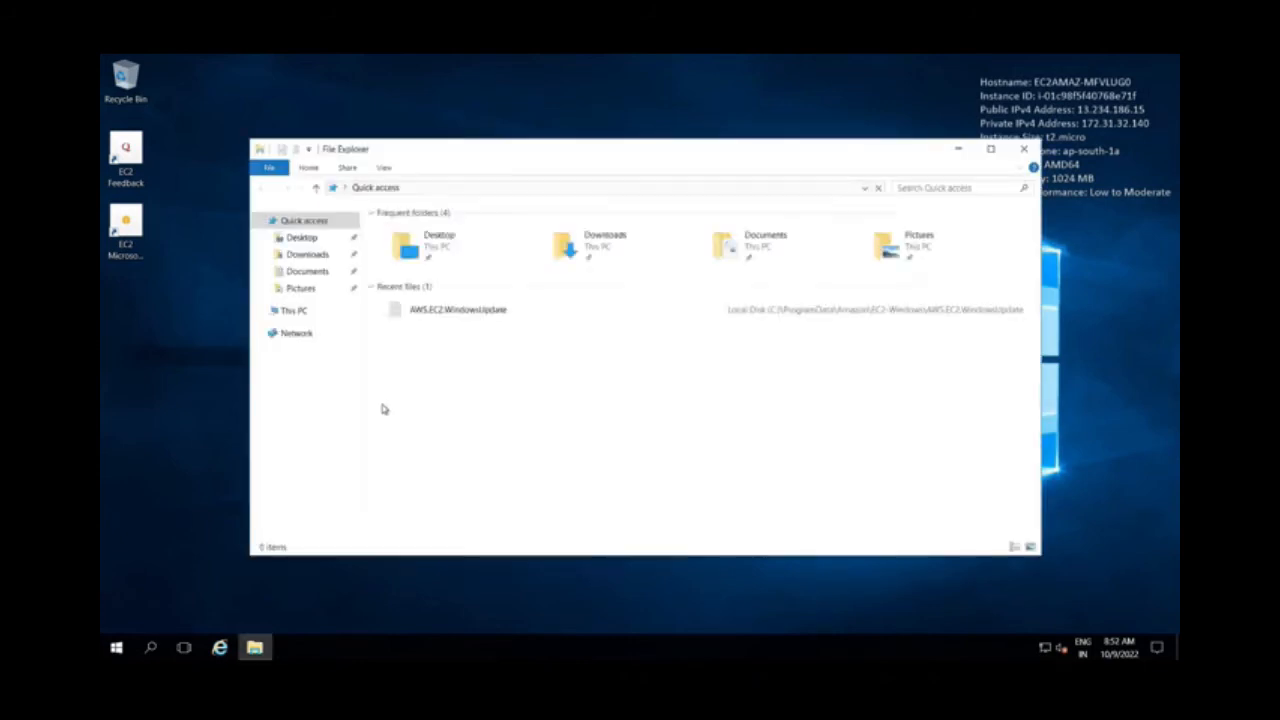
{"action": "right_click", "coordinate": [383, 403]}
{"action": "left_click", "coordinate": [292, 311]}
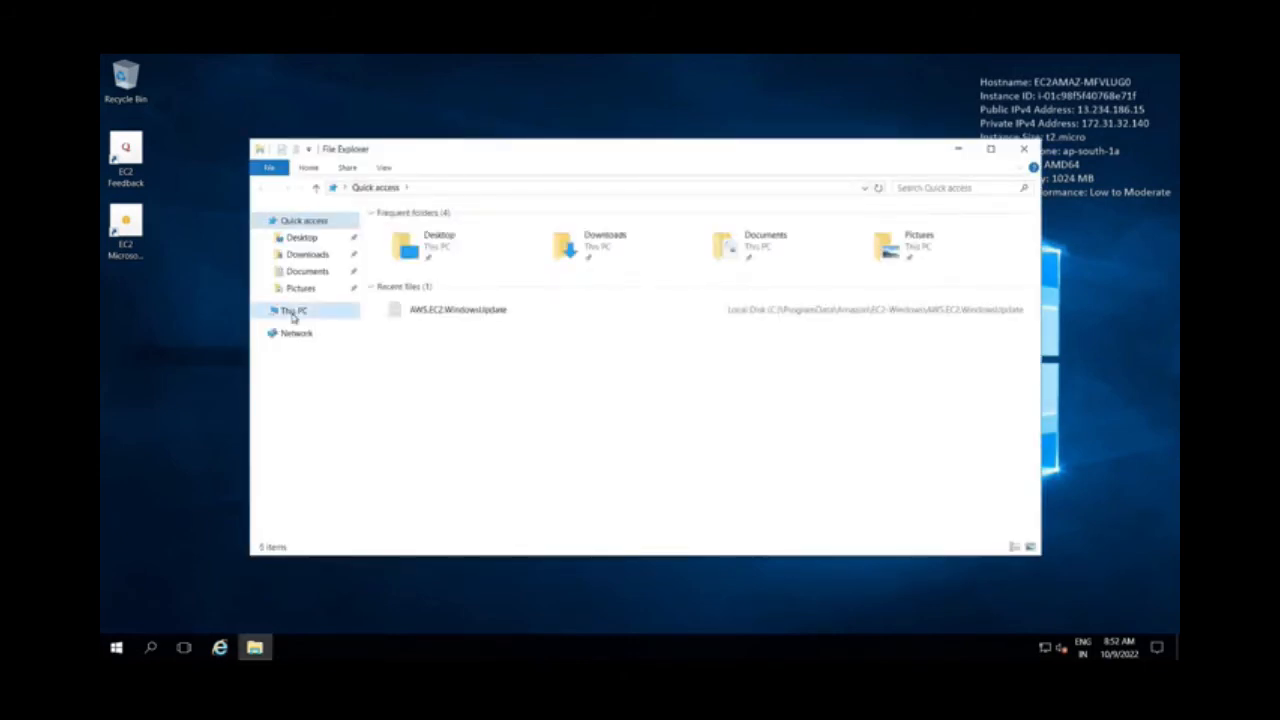
{"action": "right_click", "coordinate": [292, 312]}
{"action": "left_click", "coordinate": [336, 502]}
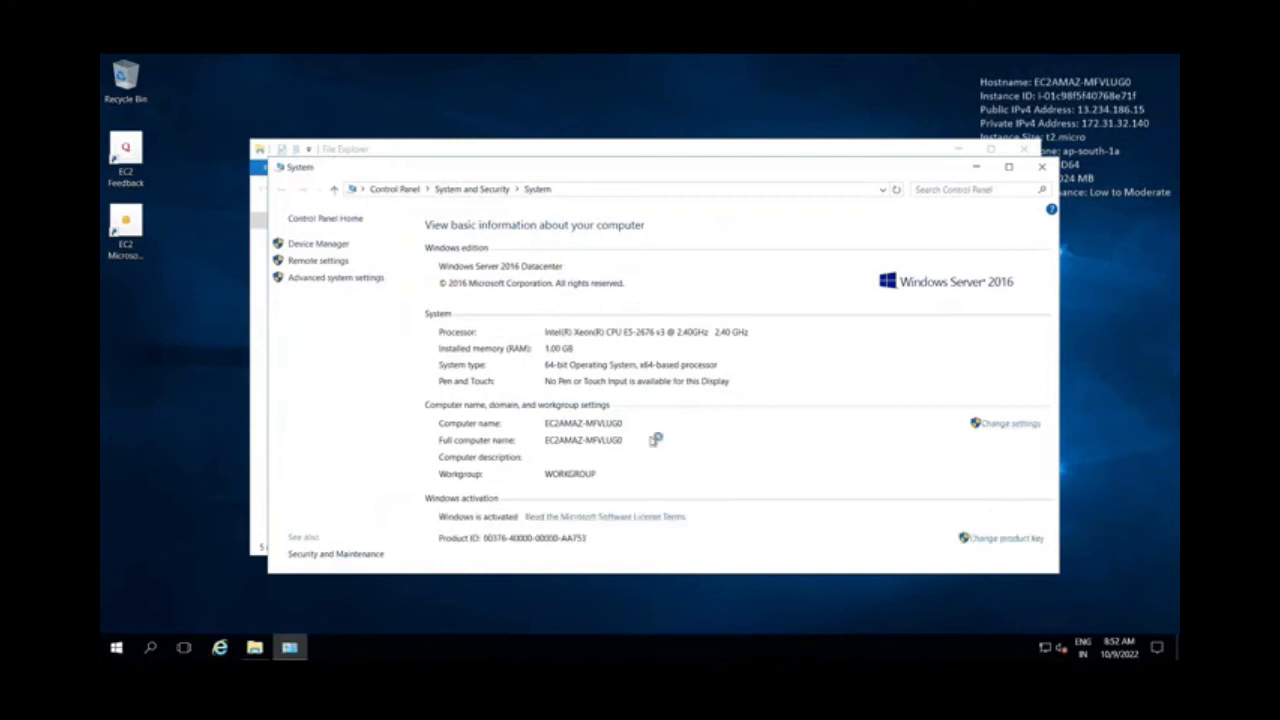
Change the computer's membership from workgroup to the domain devopstech.com and submit the change
{"action": "left_click", "coordinate": [1003, 424]}
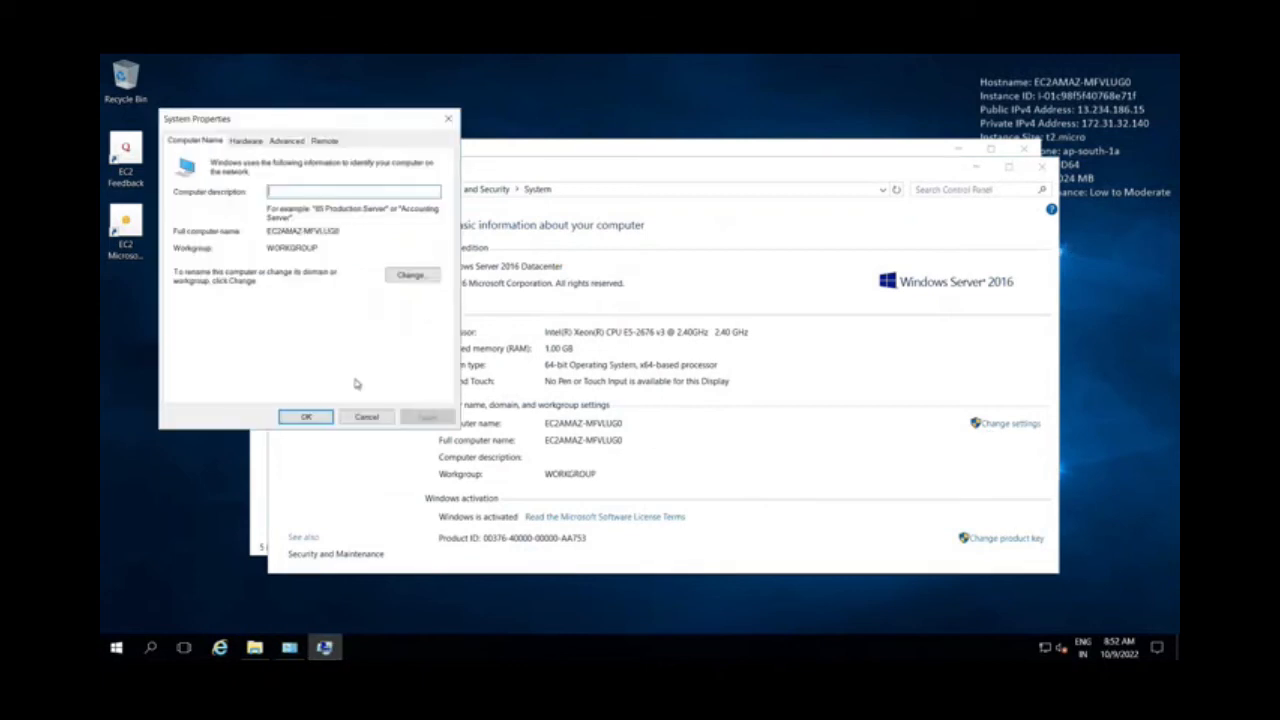
{"action": "left_click", "coordinate": [411, 275]}
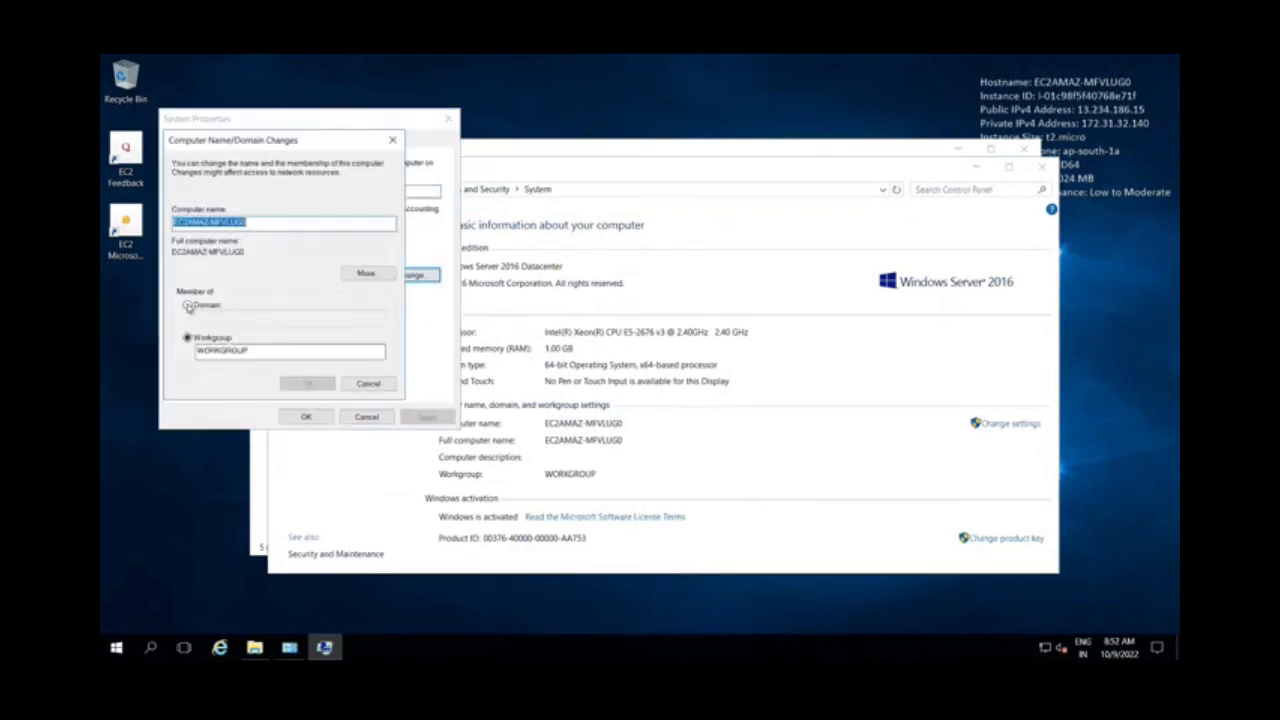
{"action": "left_click", "coordinate": [188, 306]}
{"action": "type", "text": "devopstech.com"}
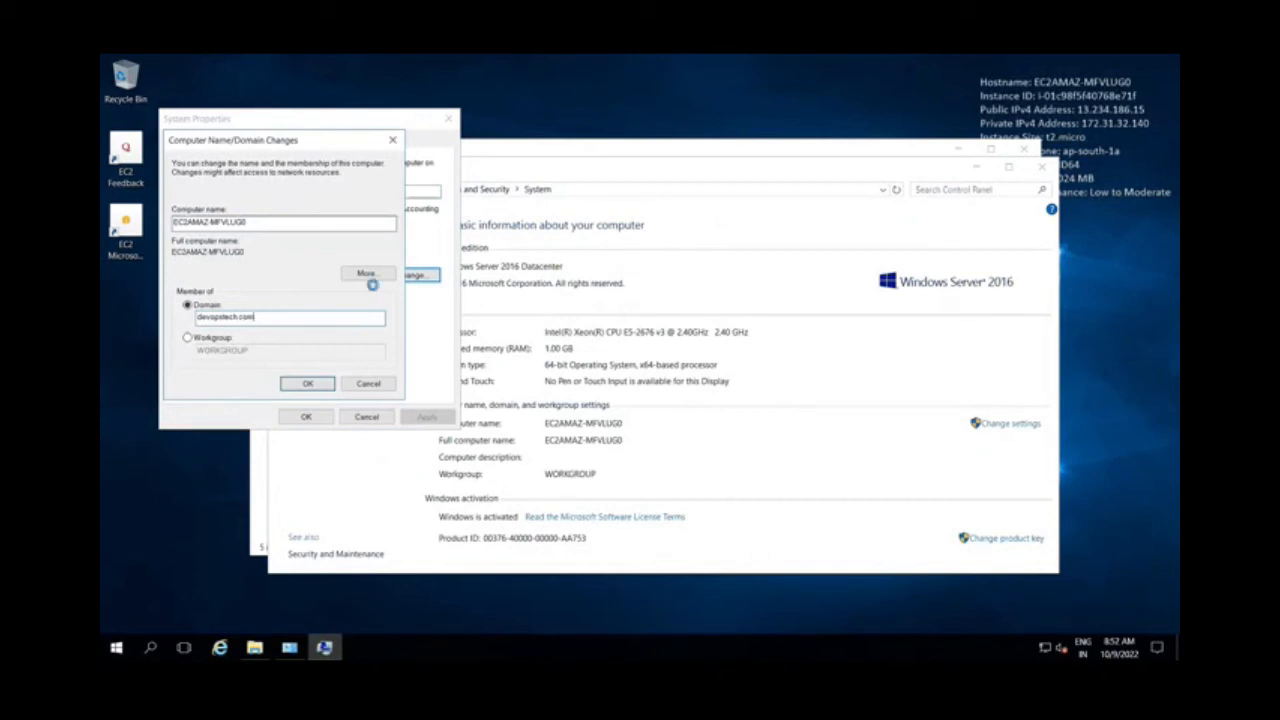
{"action": "key", "text": "Return"}
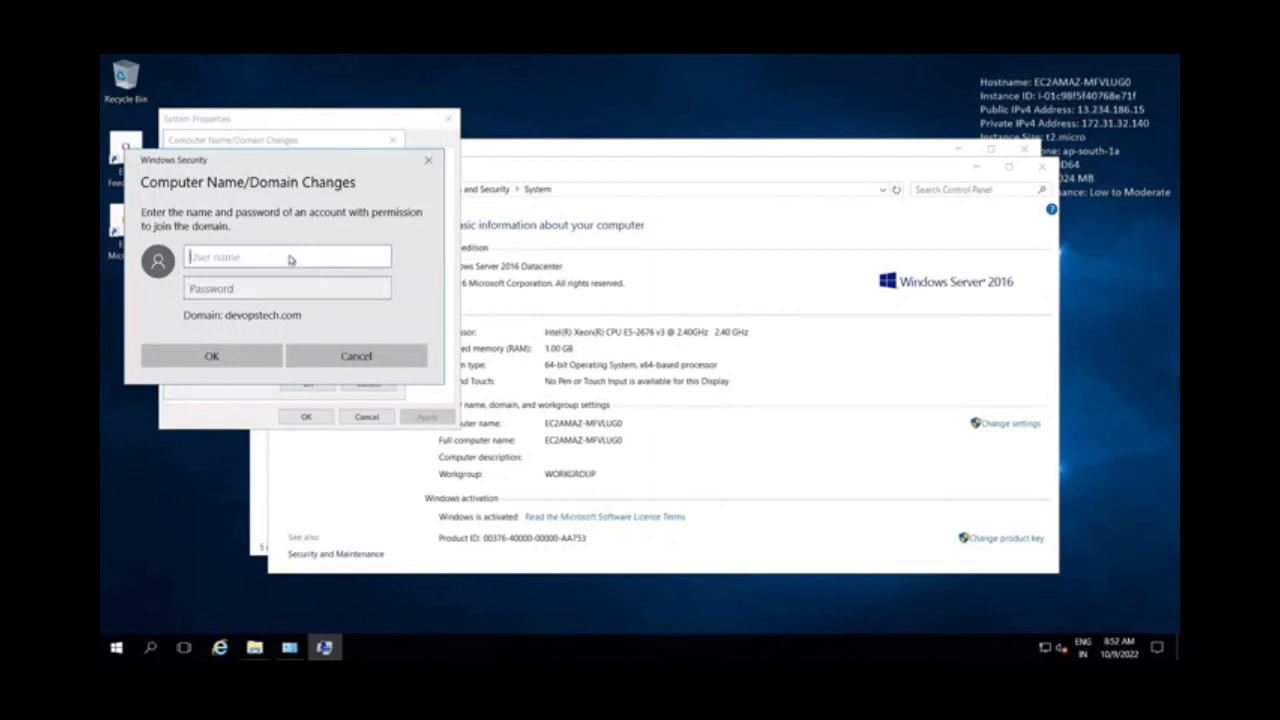
Authorize the domain join with the user name admin and the account password
{"action": "type", "text": "admin"}
{"action": "key", "text": "Tab"}
{"action": "type", "text": "•••"}
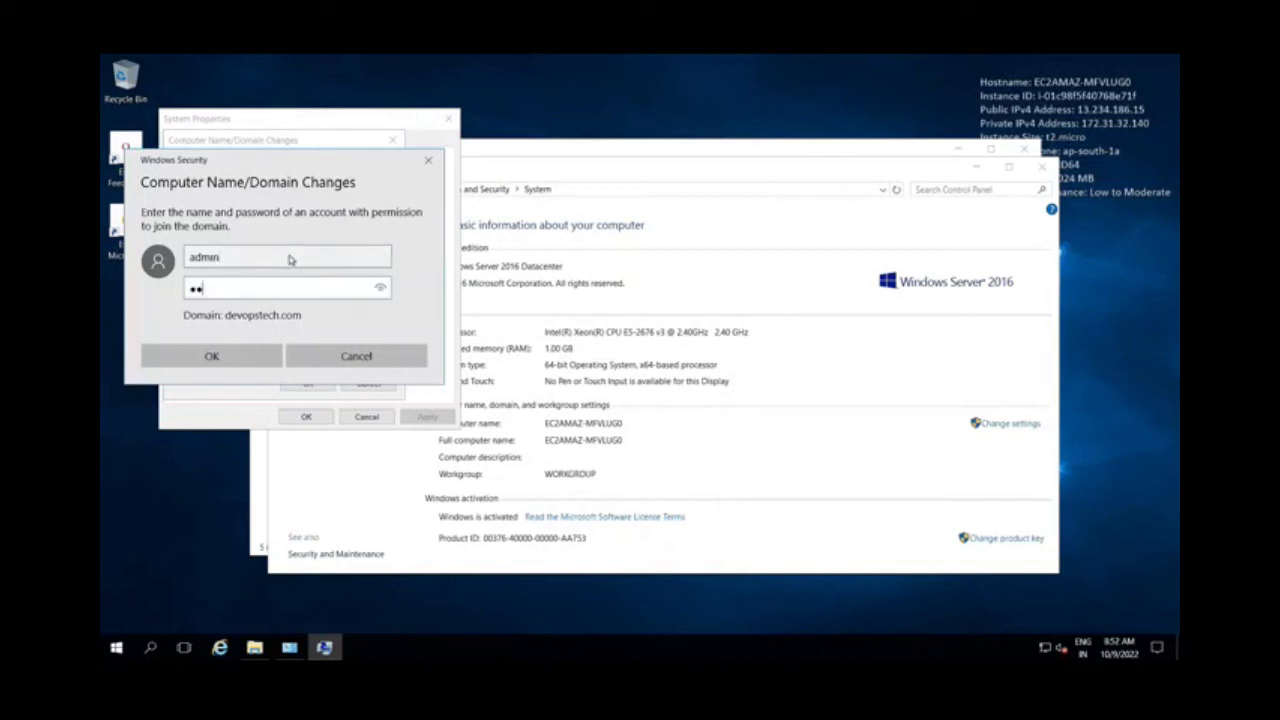
{"action": "type", "text": "••••••"}
{"action": "key", "text": "Return"}
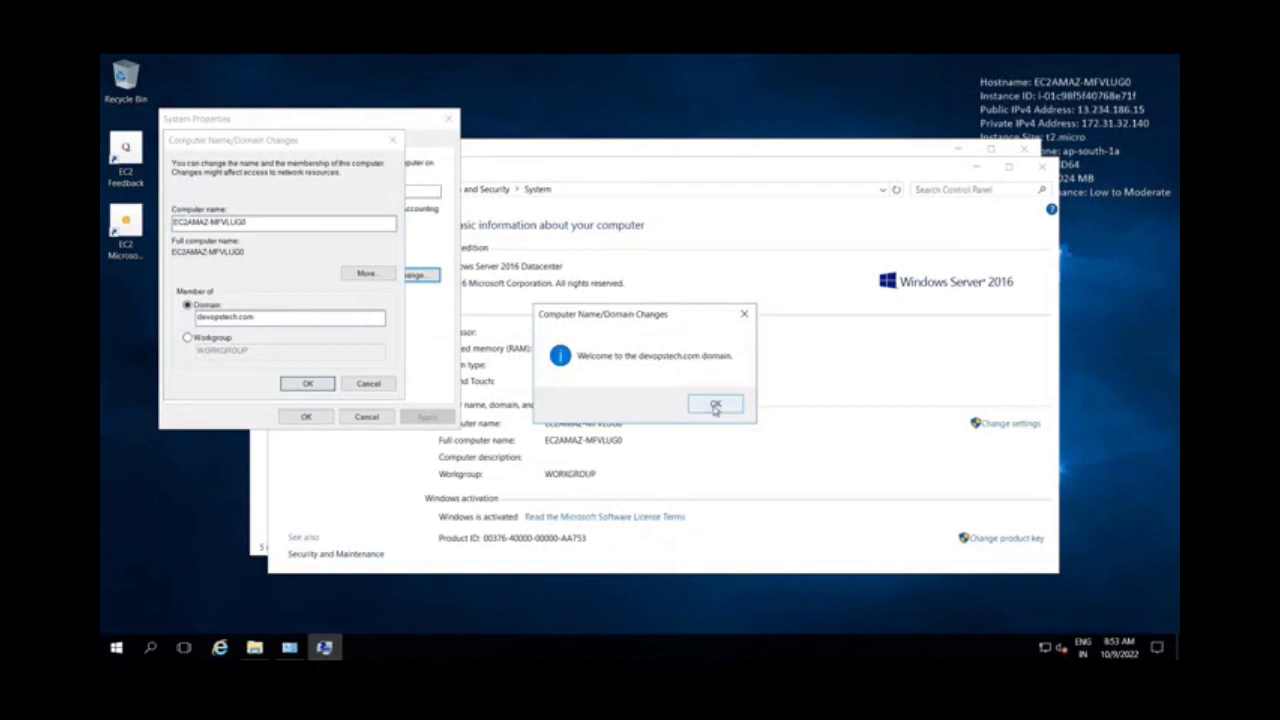
Acknowledge the domain join messages, close System Properties, and restart the server
{"action": "left_click", "coordinate": [715, 405]}
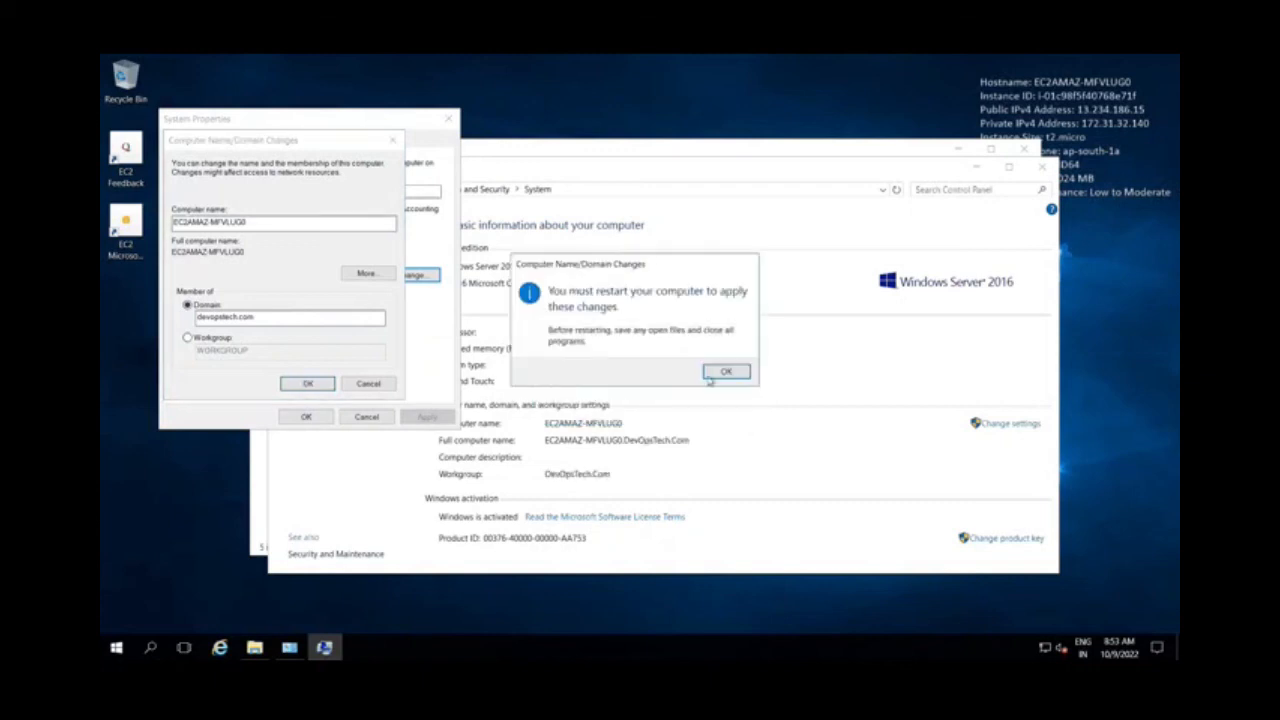
{"action": "left_click", "coordinate": [722, 372]}
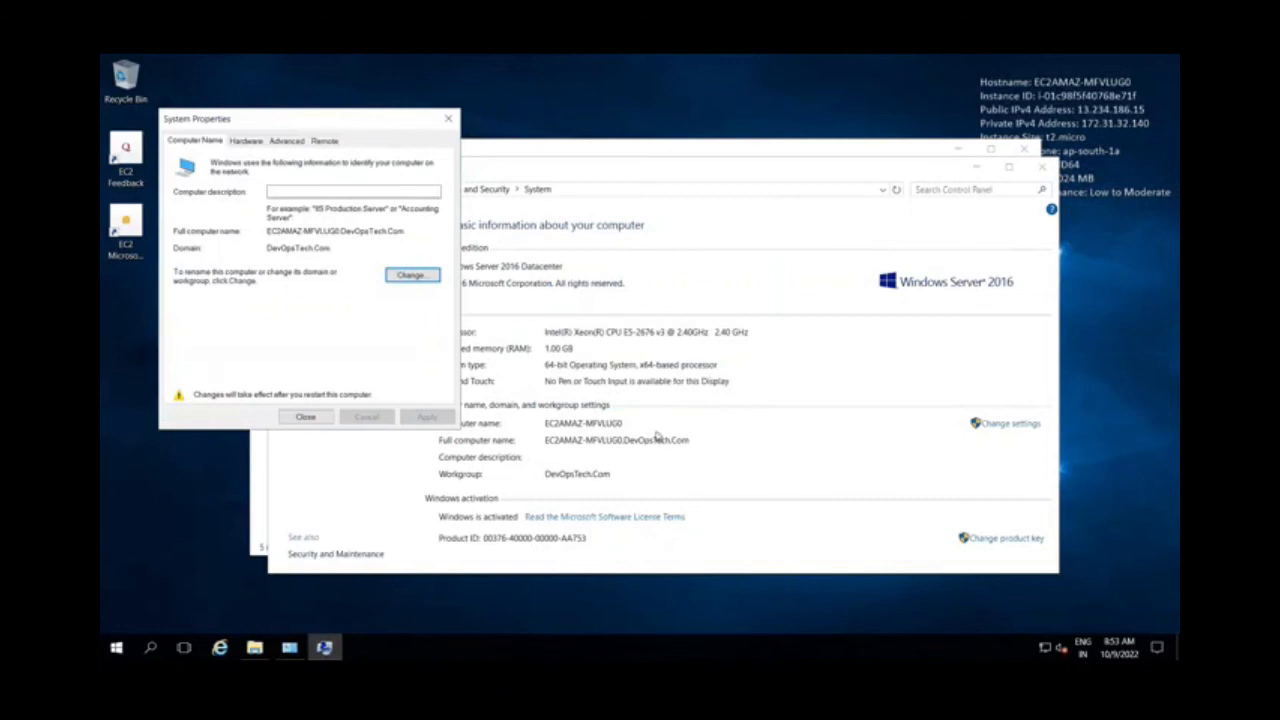
{"action": "left_click", "coordinate": [305, 416]}
{"action": "left_click", "coordinate": [648, 366]}
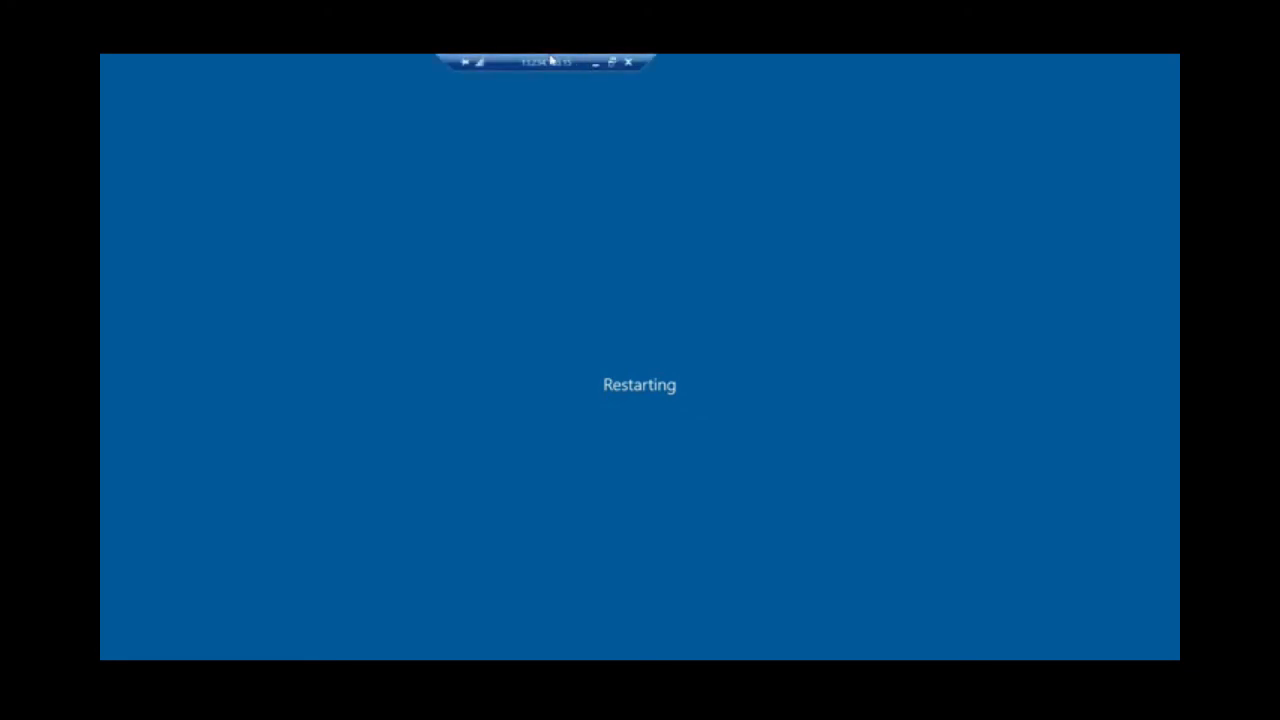
{"action": "left_click", "coordinate": [598, 60]}
{"action": "left_click", "coordinate": [1021, 649]}
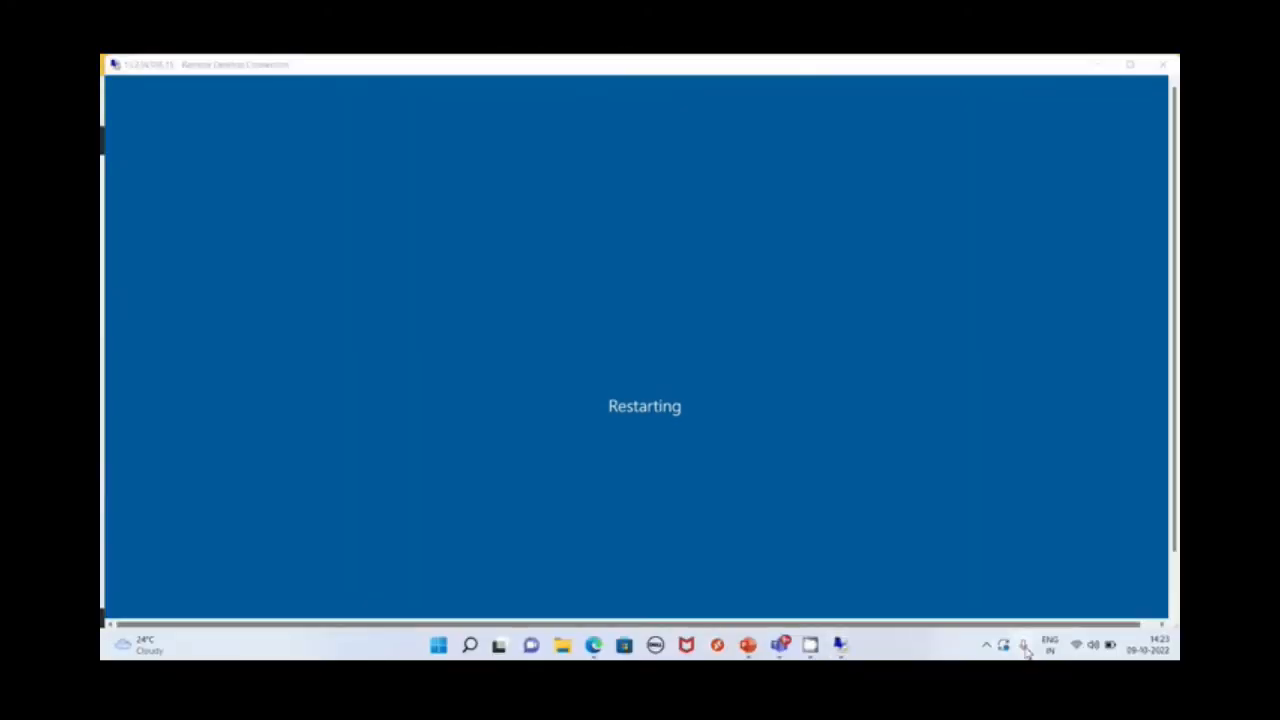
{"action": "left_click", "coordinate": [987, 648]}
{"action": "right_click", "coordinate": [1014, 577]}
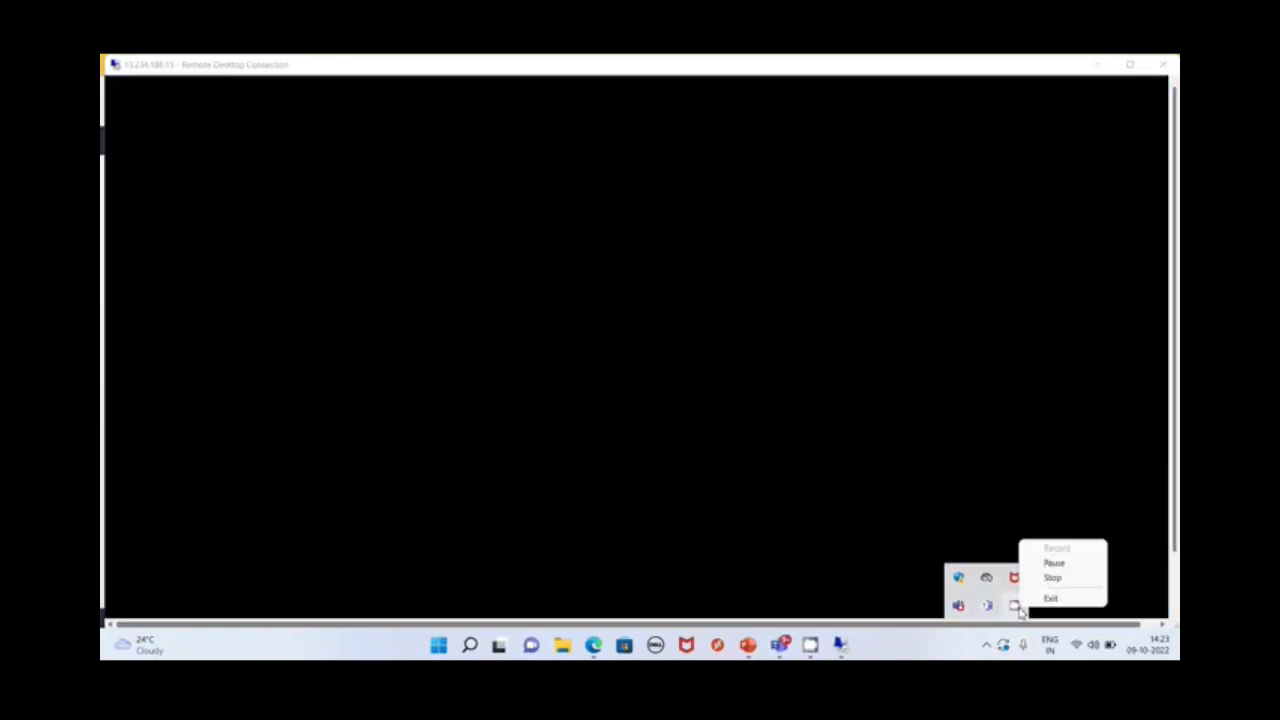
{"action": "left_click", "coordinate": [1060, 564]}
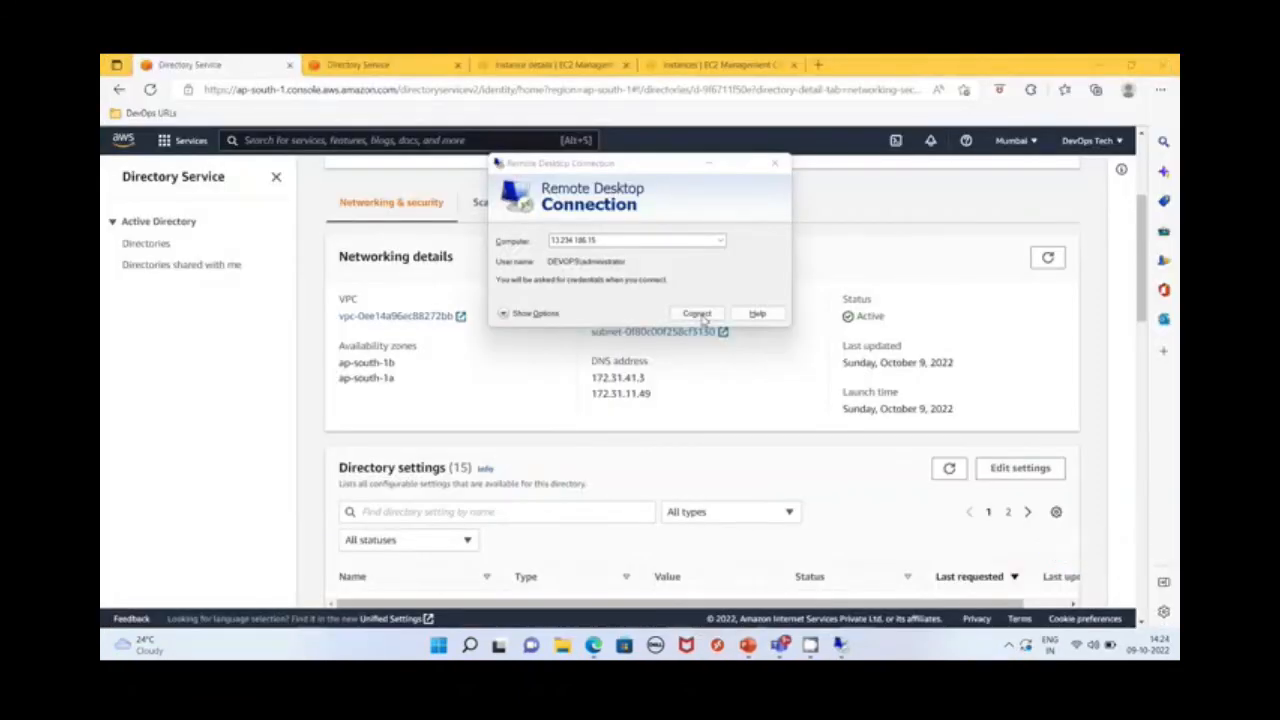
Reconnect to the remote server at 13.234.186.15 using a different account, with DevOpsTech\admin as the user name
{"action": "left_click", "coordinate": [701, 316]}
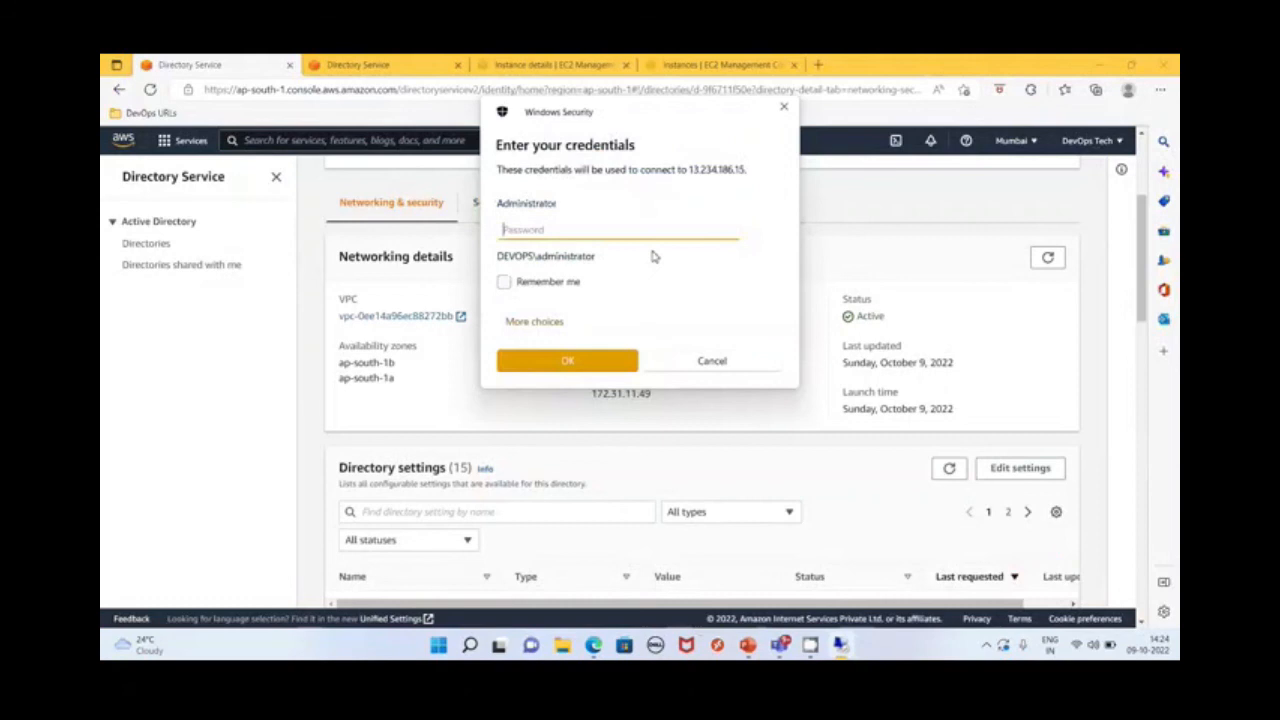
{"action": "left_click", "coordinate": [537, 321]}
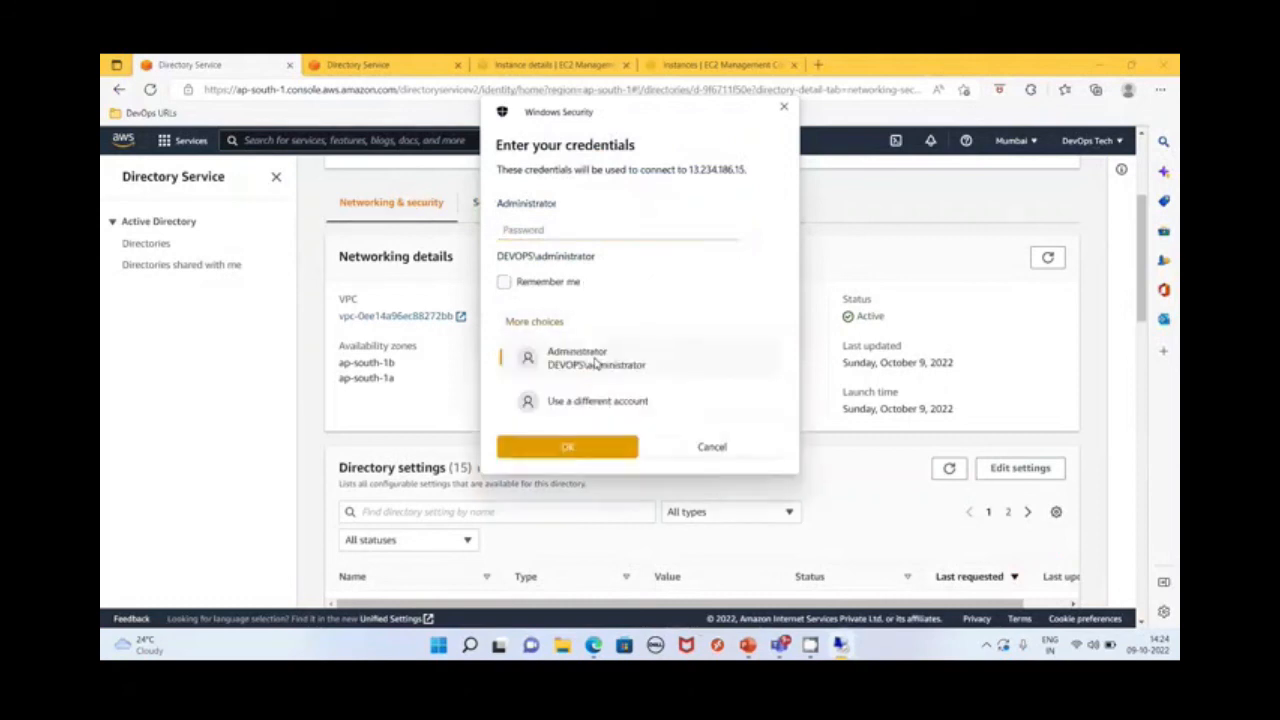
{"action": "left_click", "coordinate": [583, 401]}
{"action": "type", "text": "Dev"}
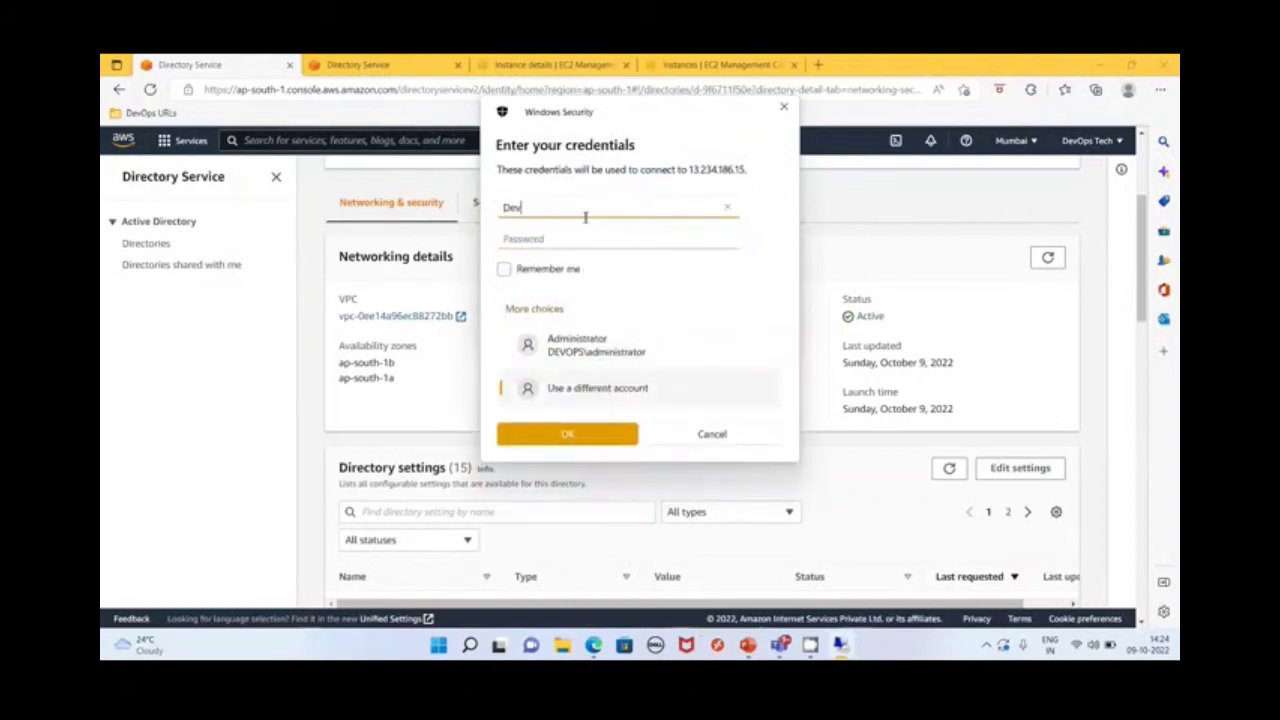
{"action": "type", "text": "OpsTech\\admin"}
Enter the domain account password, skip future certificate prompts for this computer, and connect despite the untrusted certificate
{"action": "key", "text": "Tab"}
{"action": "type", "text": "***"}
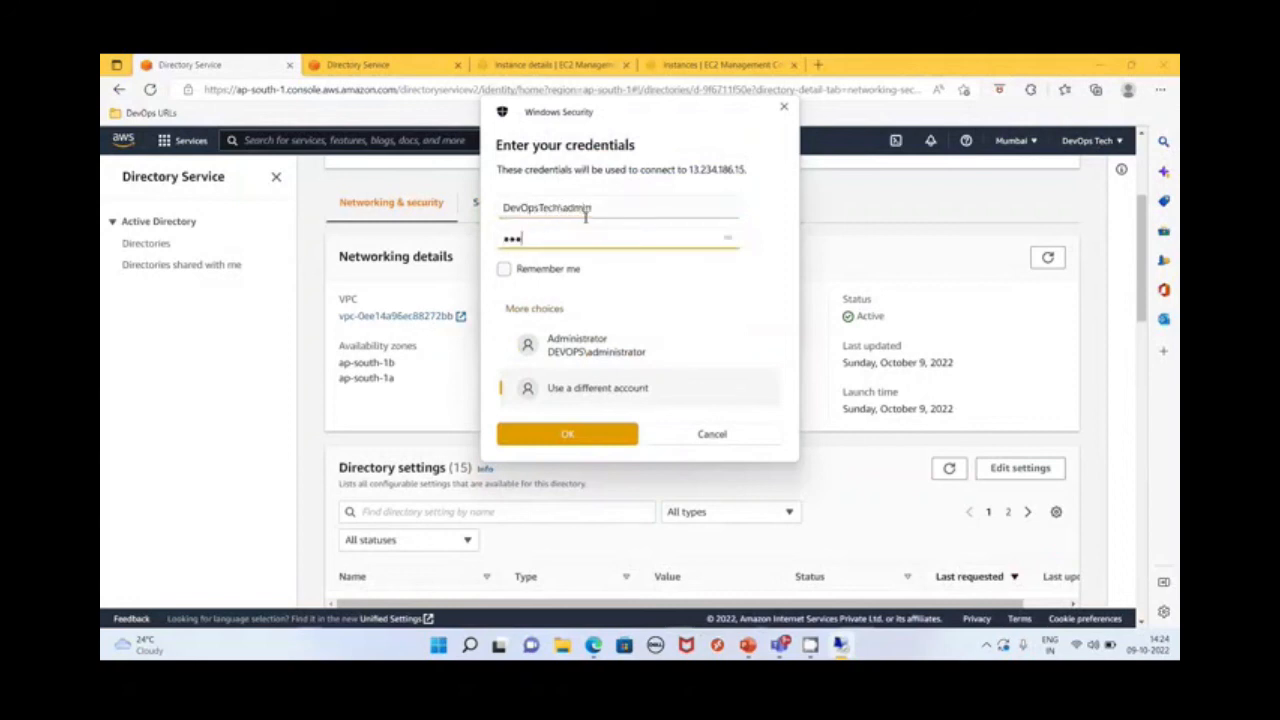
{"action": "type", "text": "*******"}
{"action": "key", "text": "Return"}
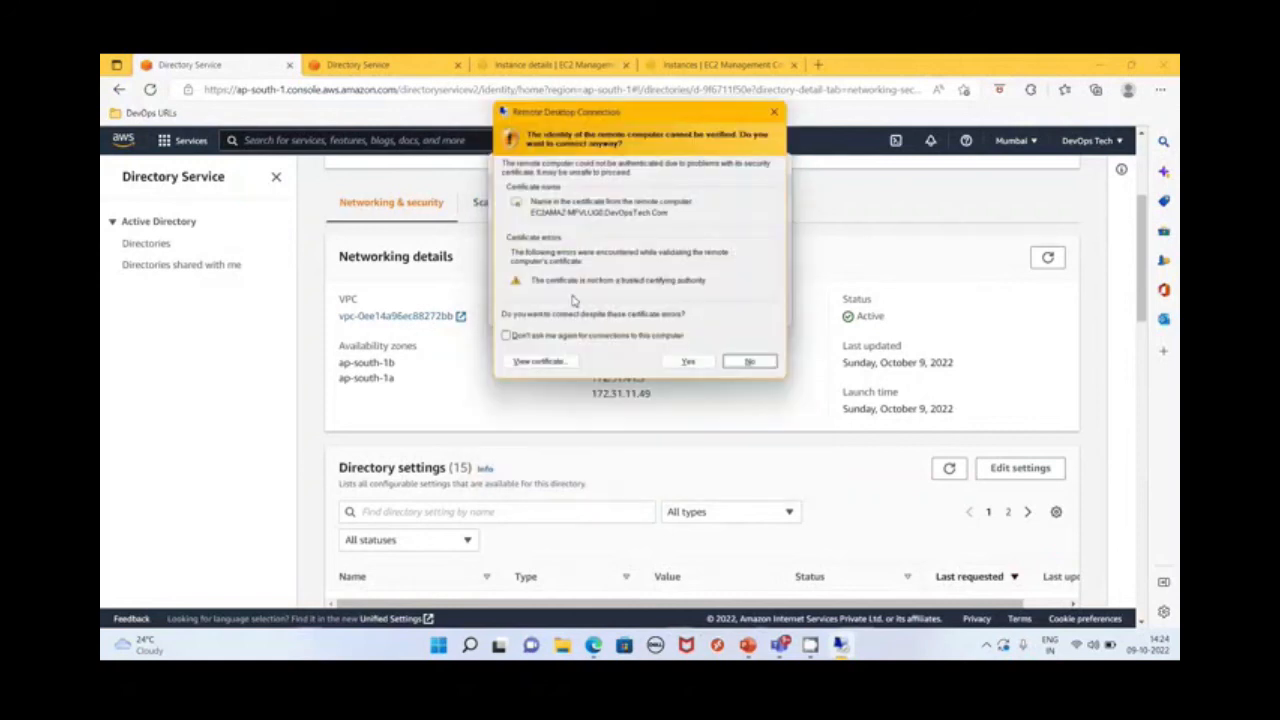
{"action": "left_click", "coordinate": [630, 336]}
{"action": "left_click", "coordinate": [689, 363]}
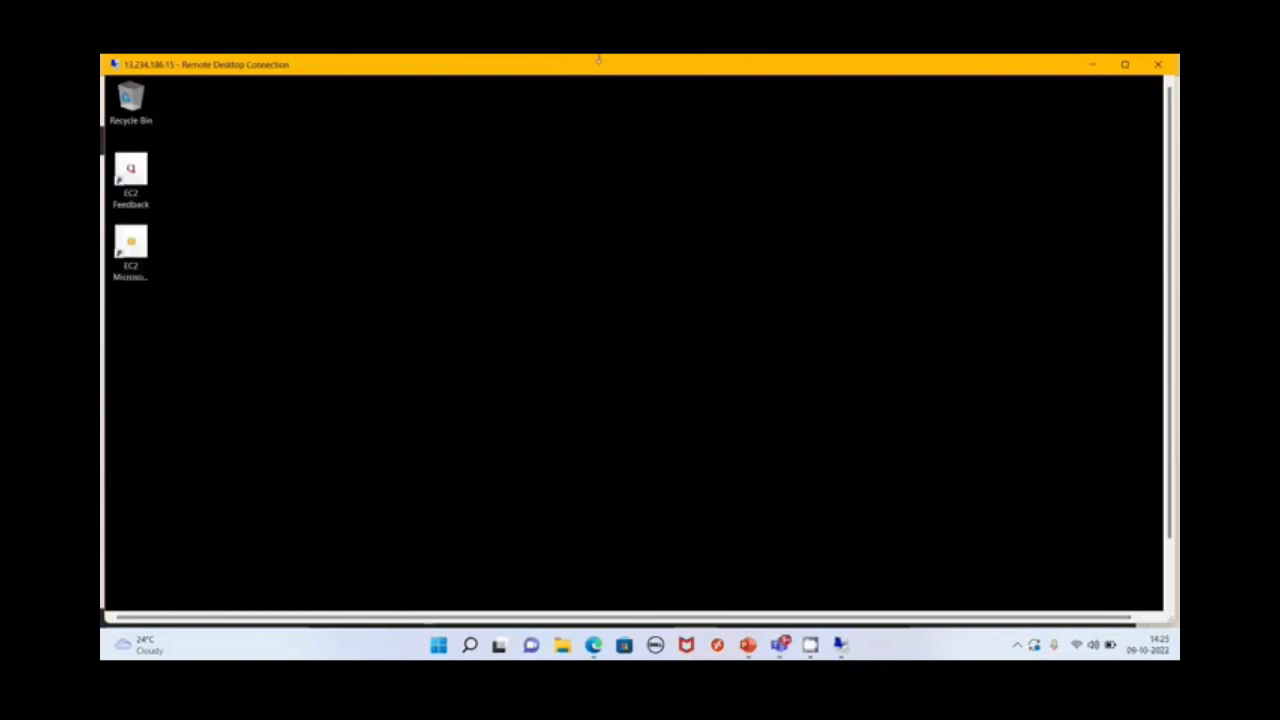
Expand the remote session to full screen and open Server Manager on the server
{"action": "double_click", "coordinate": [448, 66]}
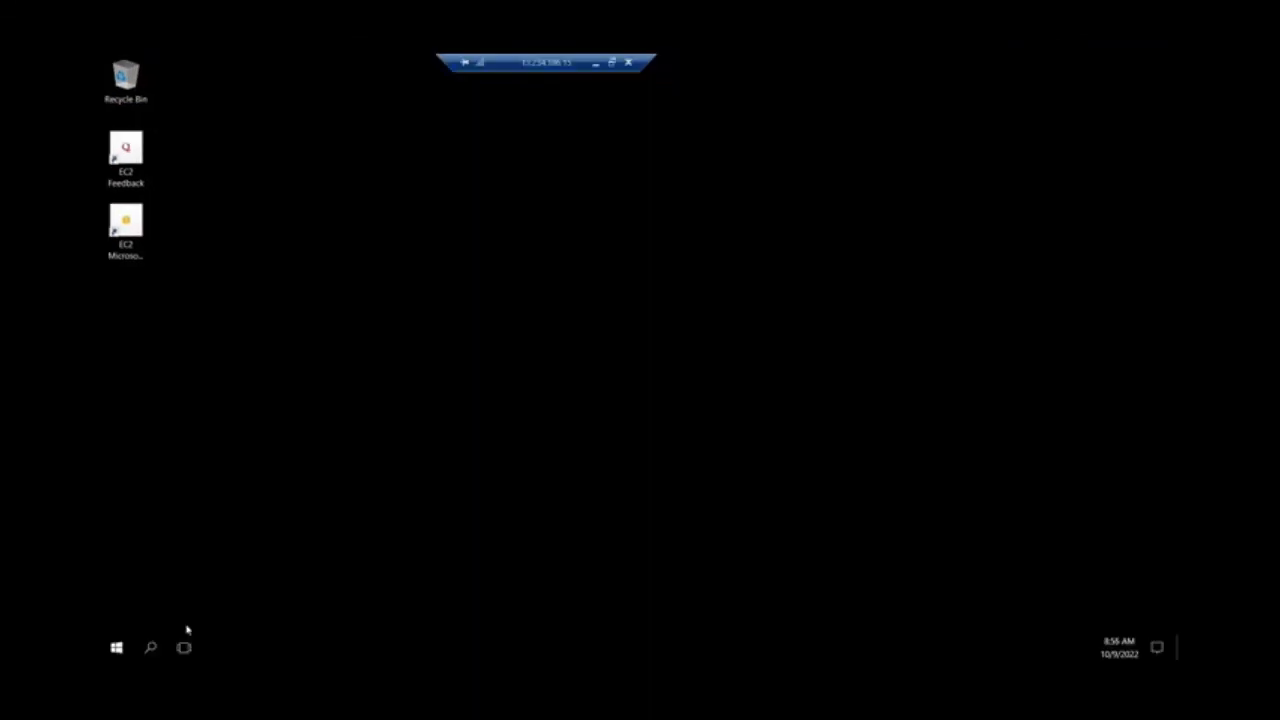
{"action": "right_click", "coordinate": [458, 328]}
{"action": "left_click", "coordinate": [458, 328]}
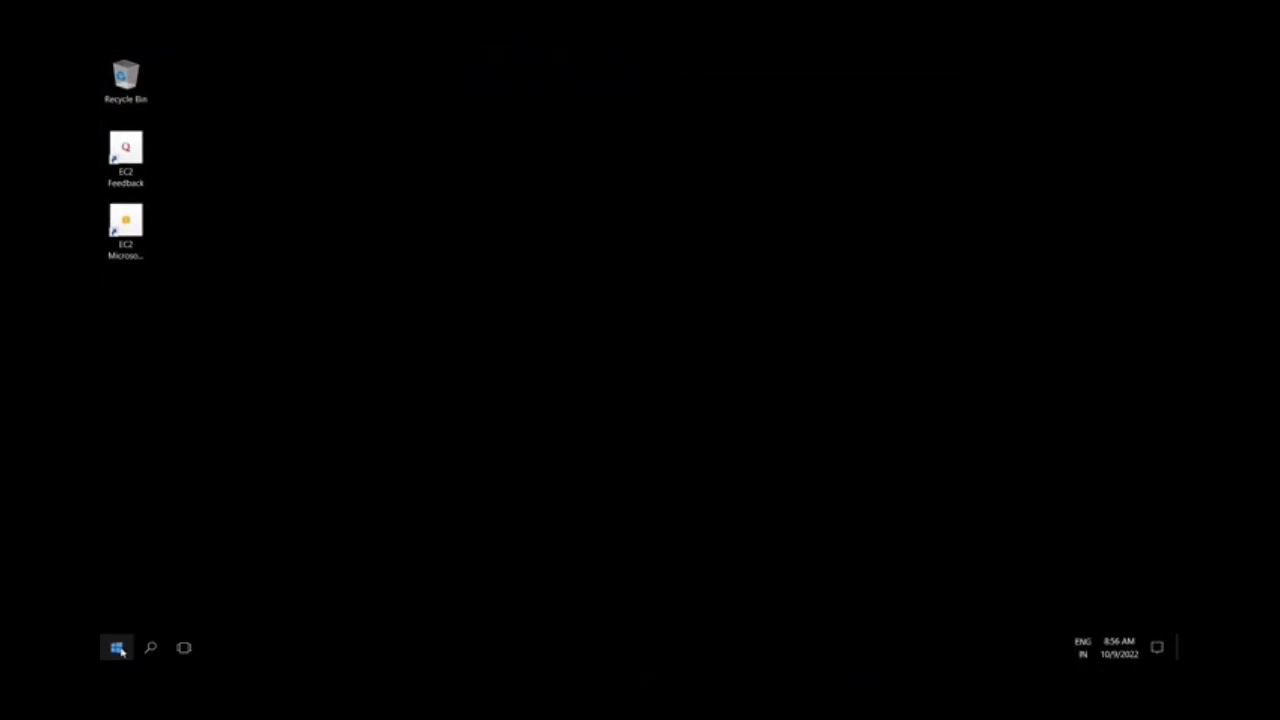
{"action": "left_click", "coordinate": [117, 648]}
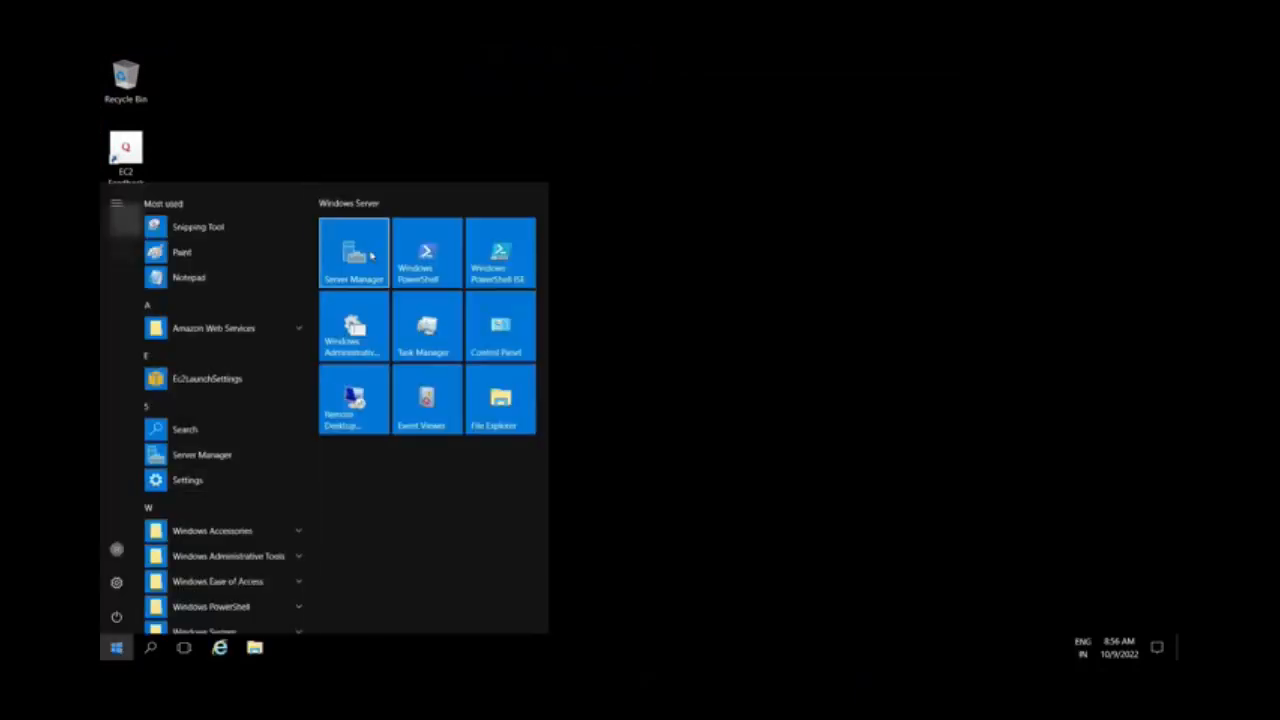
{"action": "left_click", "coordinate": [371, 256]}
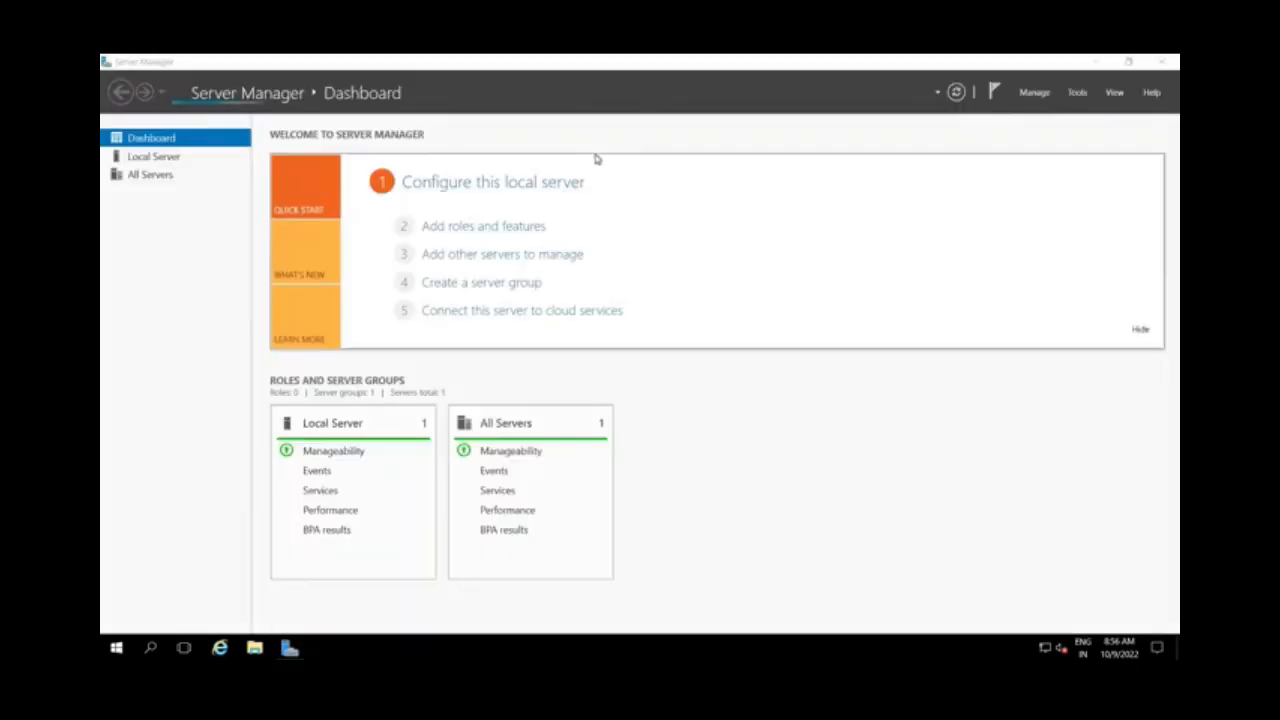
Open the Active Directory Users and Computers console from Server Manager
{"action": "left_click", "coordinate": [1077, 92]}
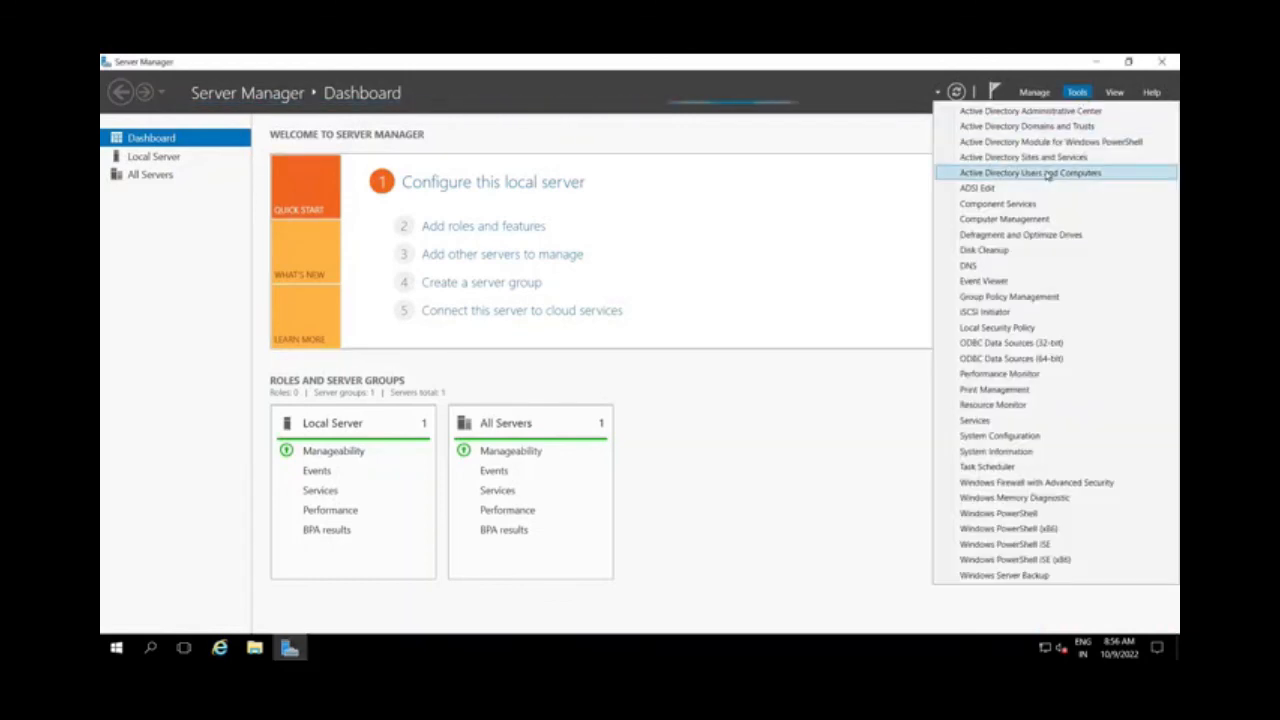
{"action": "left_click", "coordinate": [1047, 174]}
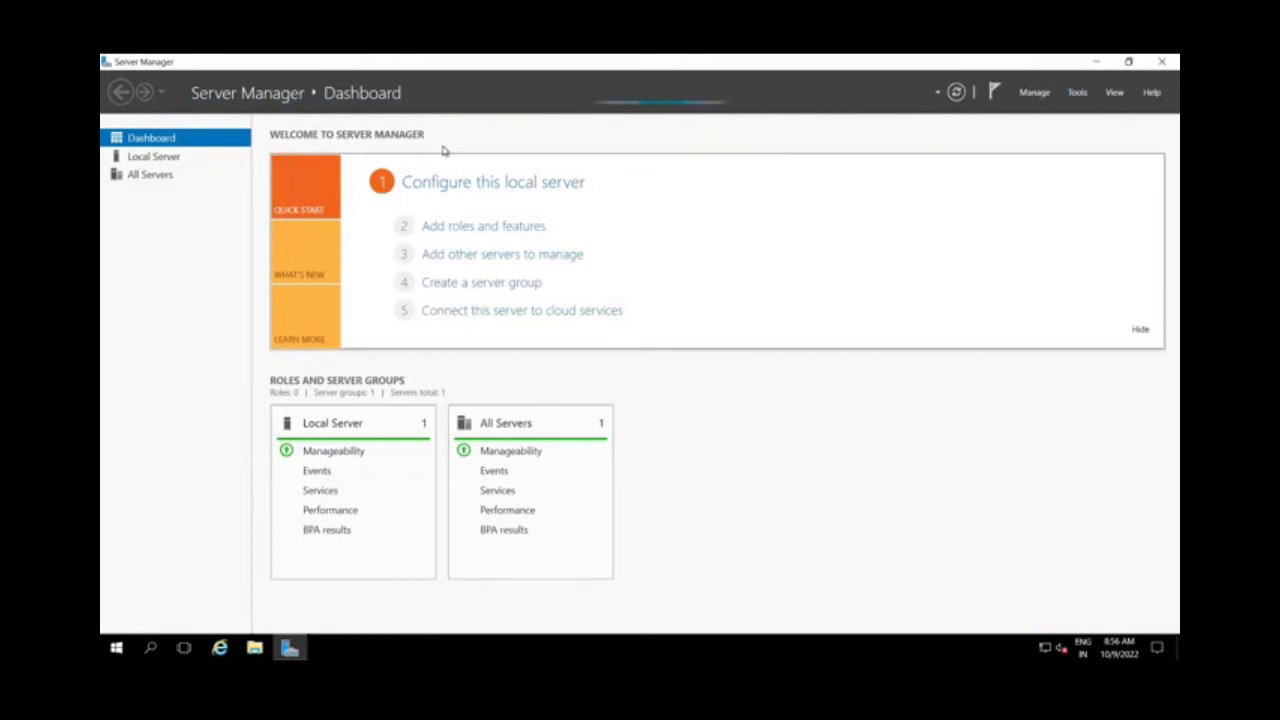
{"action": "left_click", "coordinate": [647, 126]}
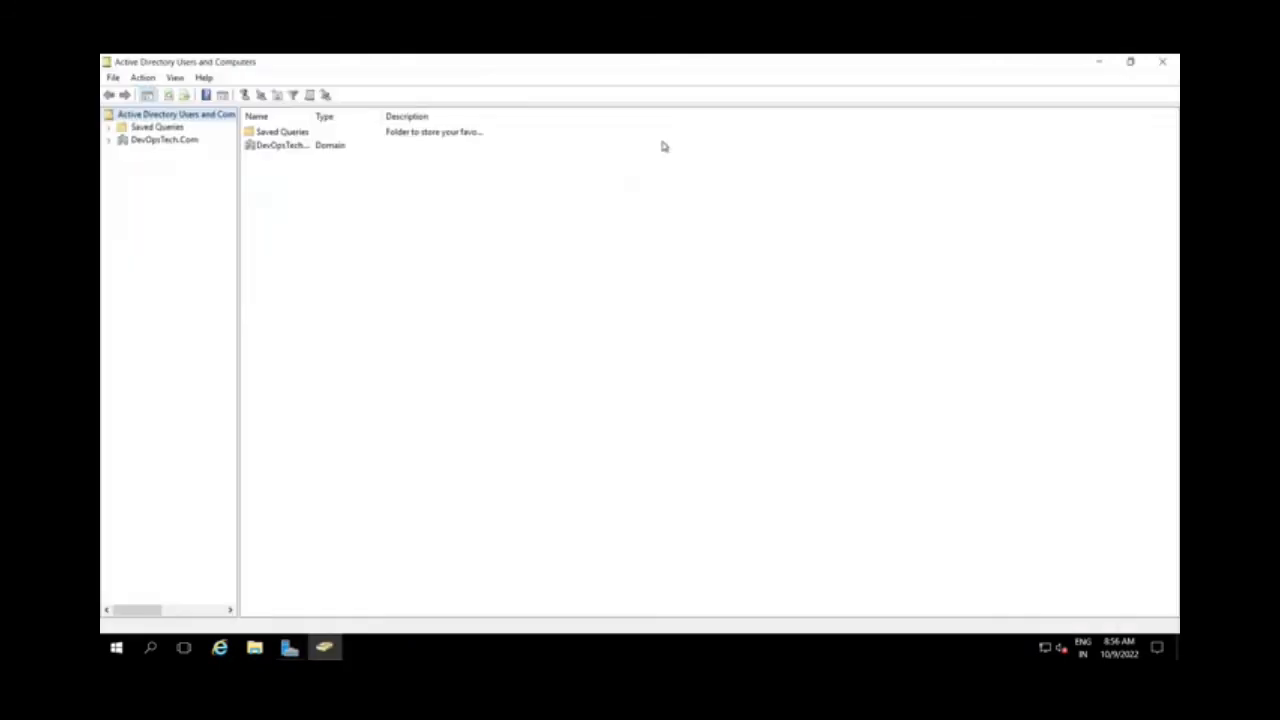
Expand the DevOpsTech.Com domain and examine the Users and Computers units inside the DevOpsTech organizational unit
{"action": "left_click", "coordinate": [111, 141]}
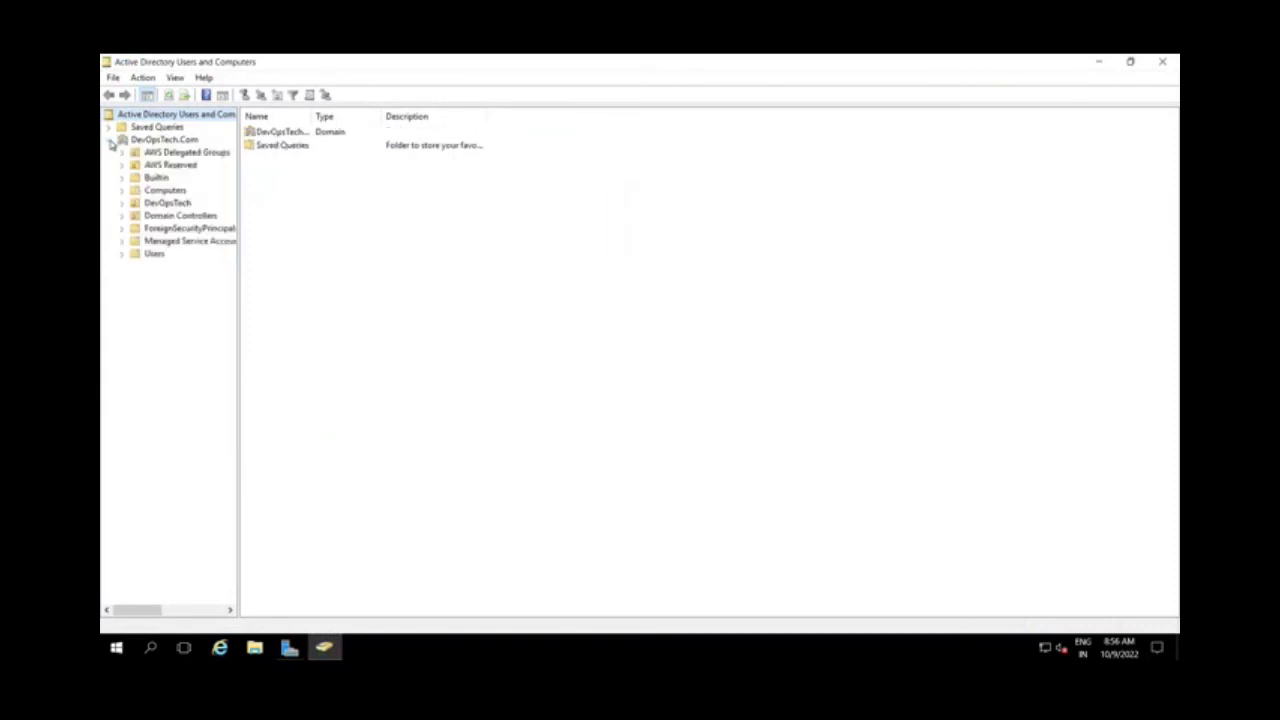
{"action": "left_click", "coordinate": [167, 203]}
{"action": "left_click", "coordinate": [122, 203]}
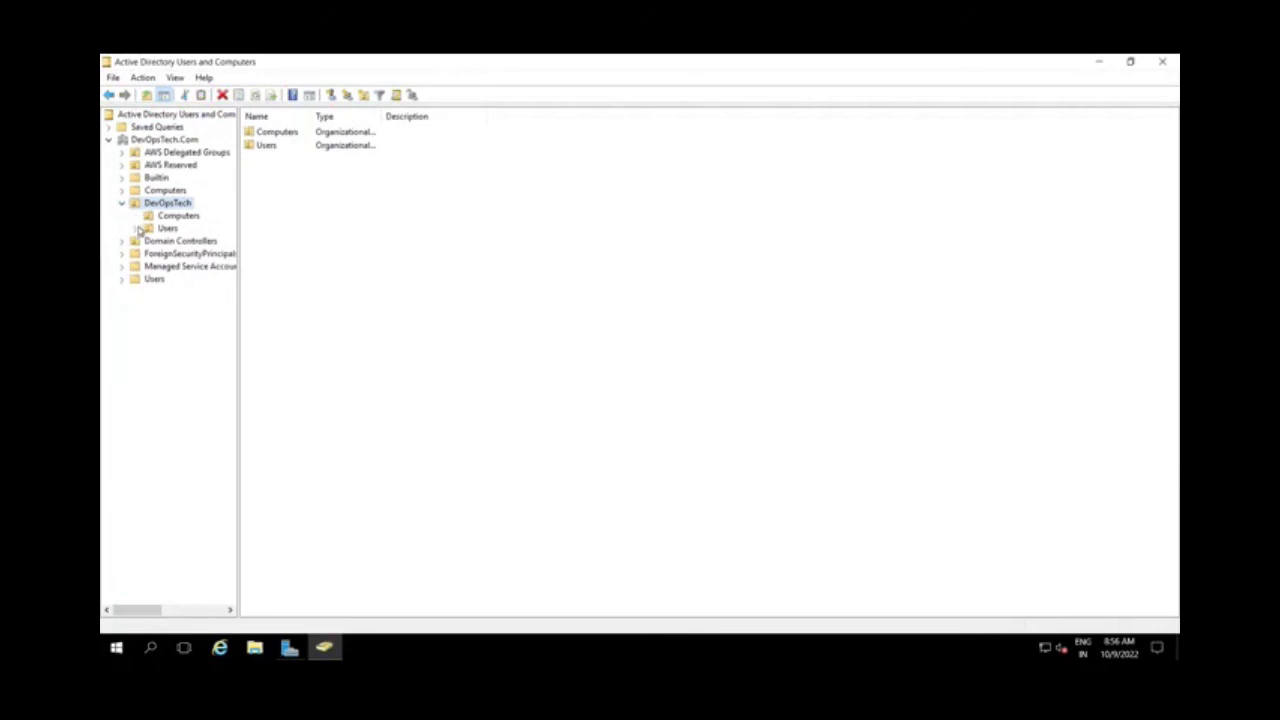
{"action": "left_click", "coordinate": [165, 231]}
{"action": "left_click", "coordinate": [178, 216]}
{"action": "left_click", "coordinate": [167, 203]}
{"action": "left_click", "coordinate": [122, 203]}
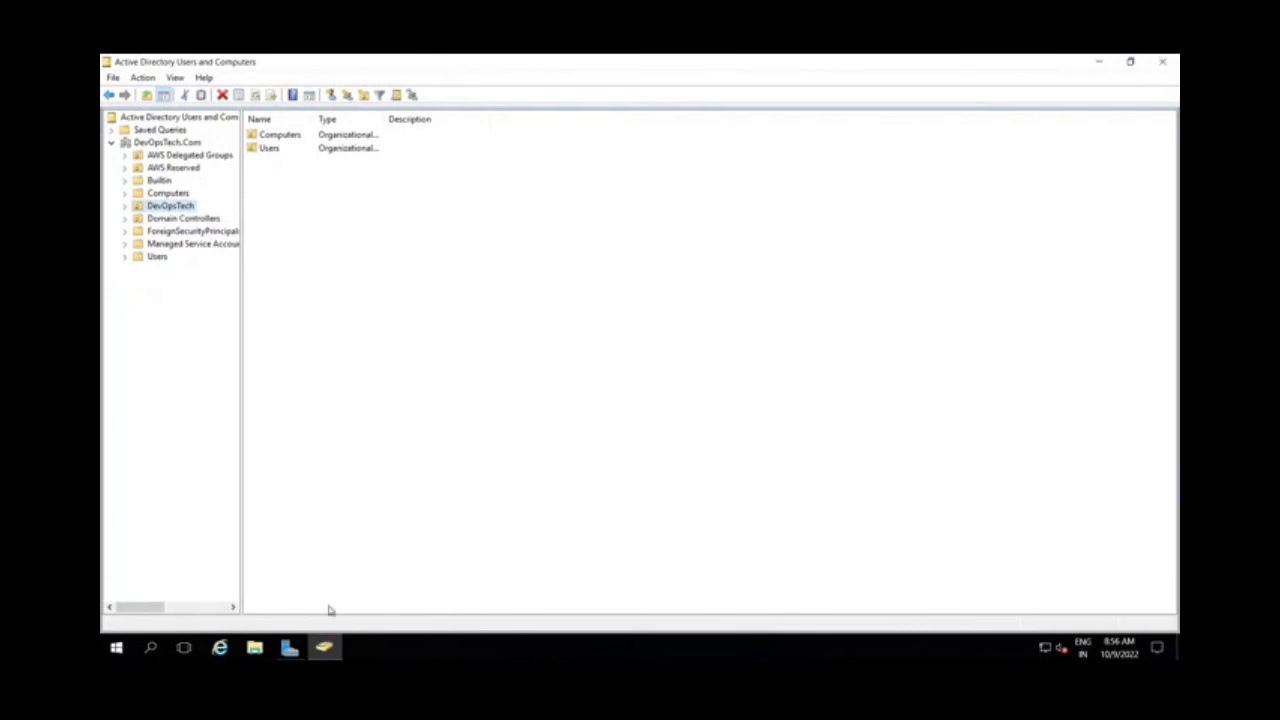
Return to Server Manager, open the DNS console, and connect it to the DNS server on the computer DevOpsTech.com
{"action": "left_click", "coordinate": [116, 648]}
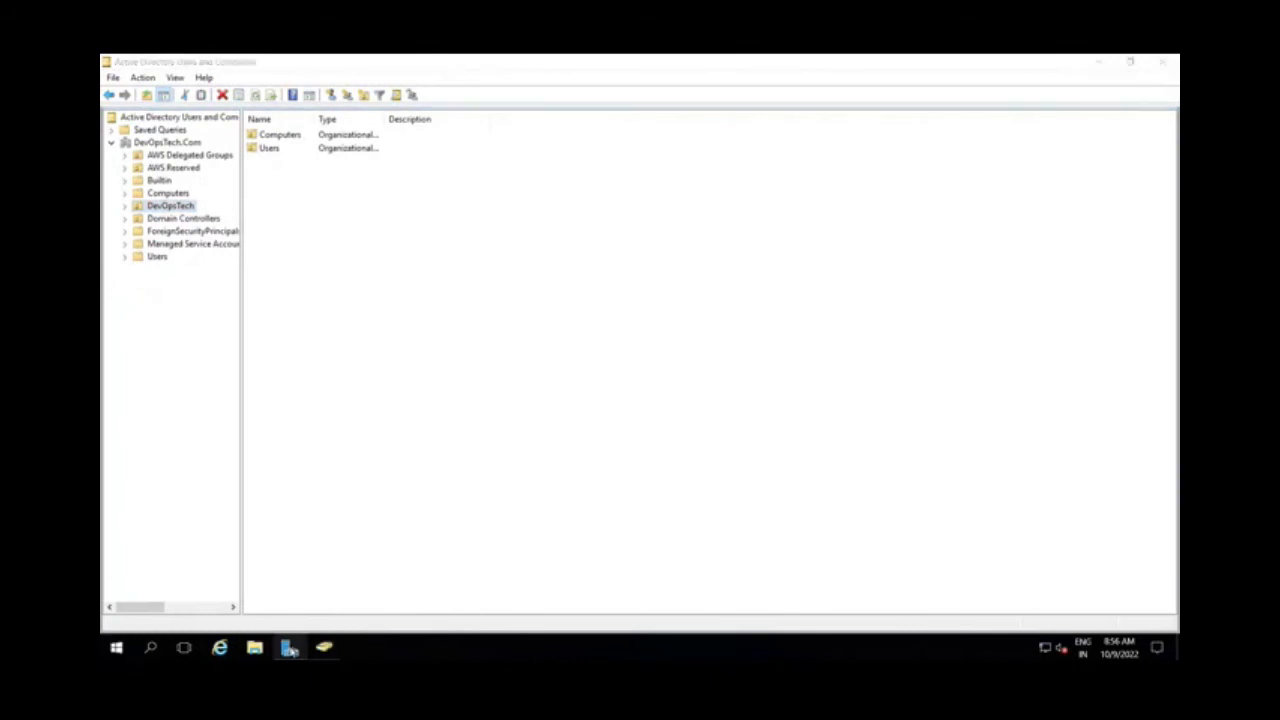
{"action": "left_click", "coordinate": [289, 648]}
{"action": "left_click", "coordinate": [1077, 92]}
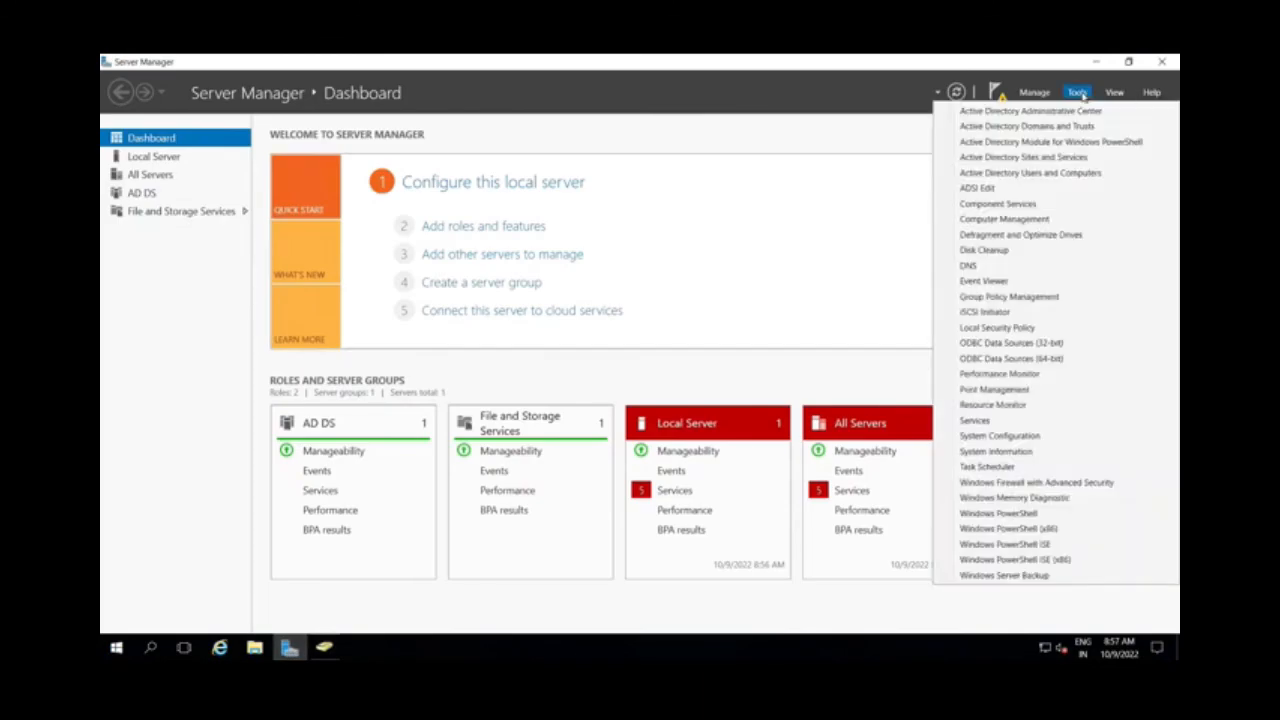
{"action": "left_click", "coordinate": [979, 275]}
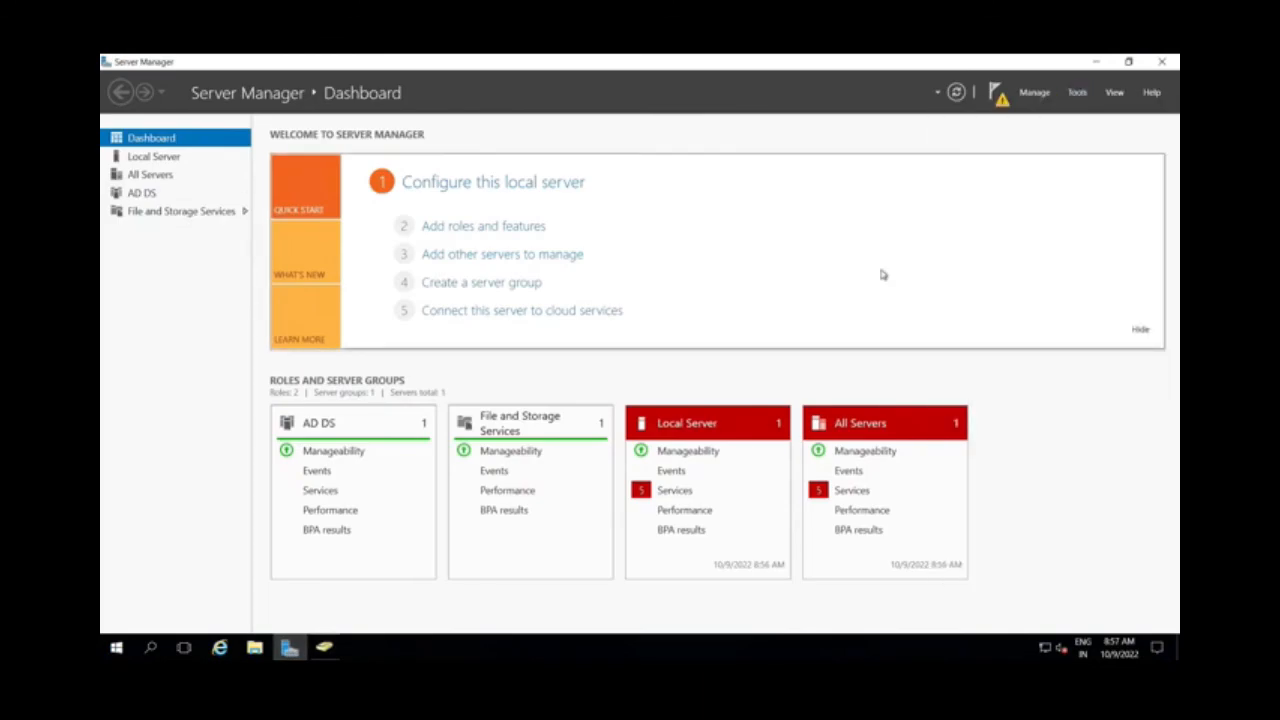
{"action": "left_click", "coordinate": [590, 340]}
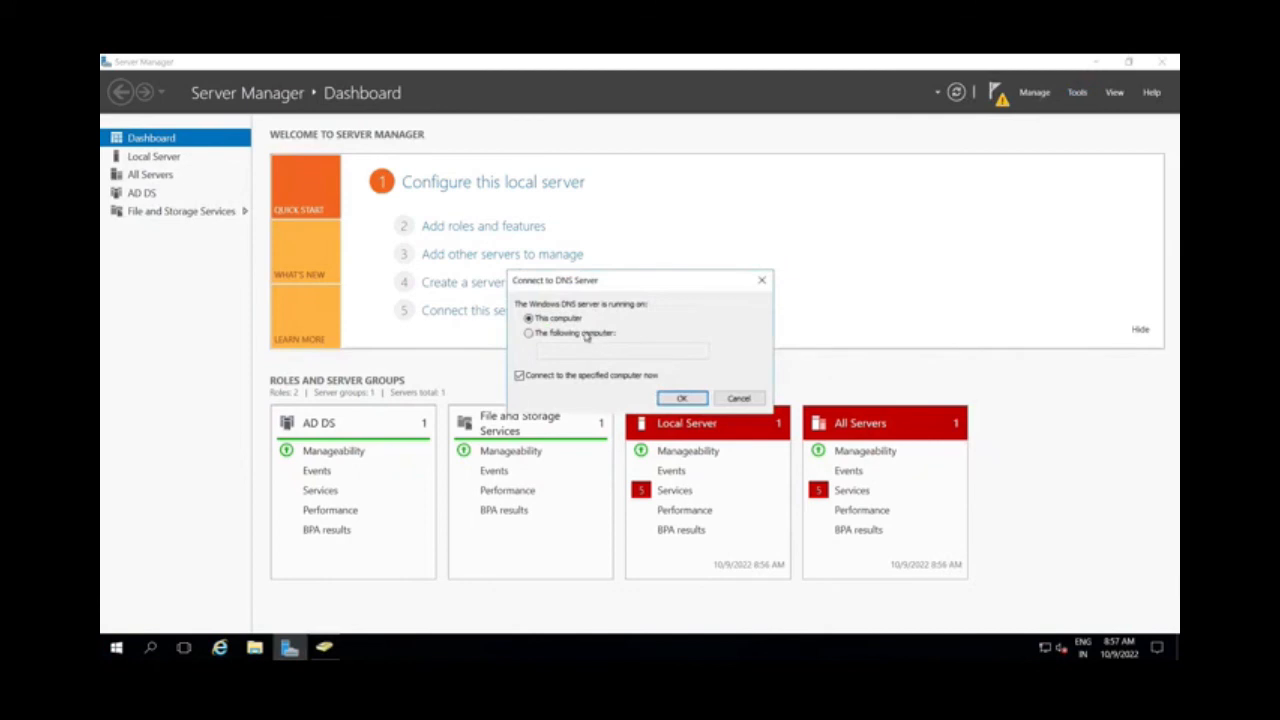
{"action": "type", "text": "DevOp"}
{"action": "type", "text": "sTes"}
{"action": "type", "text": "h.co"}
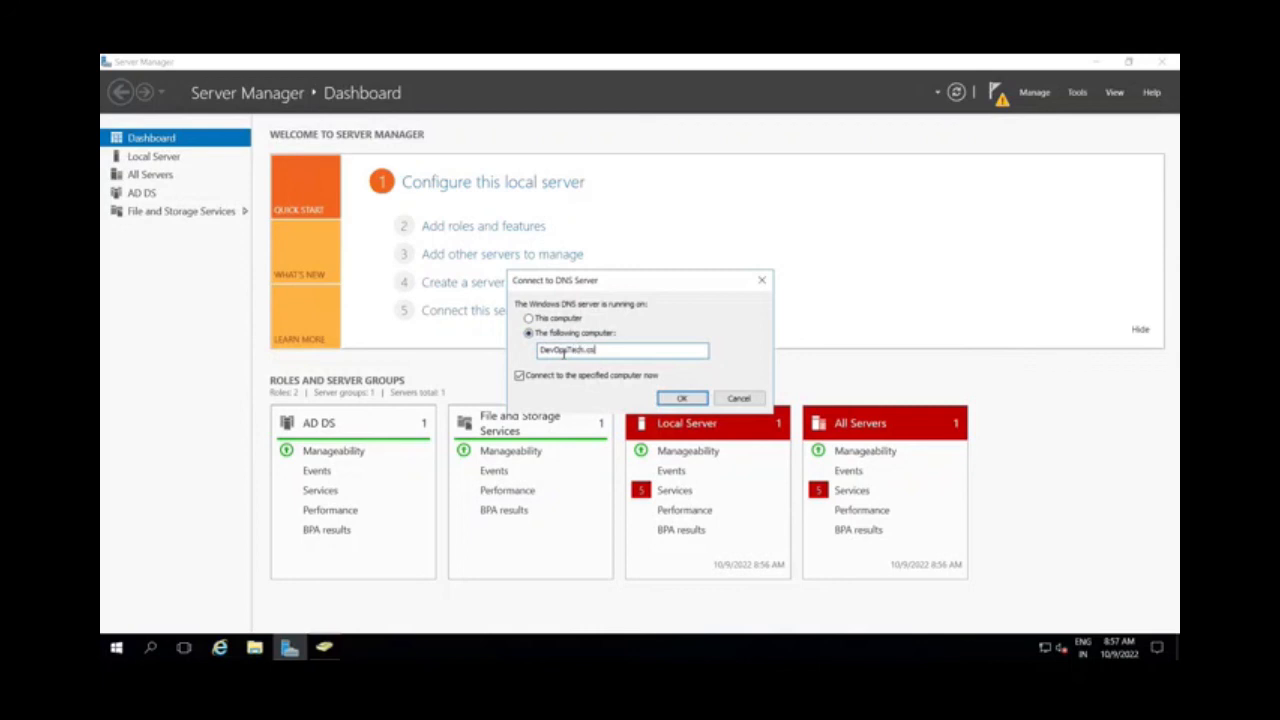
{"action": "type", "text": "m"}
{"action": "key", "text": "Return"}
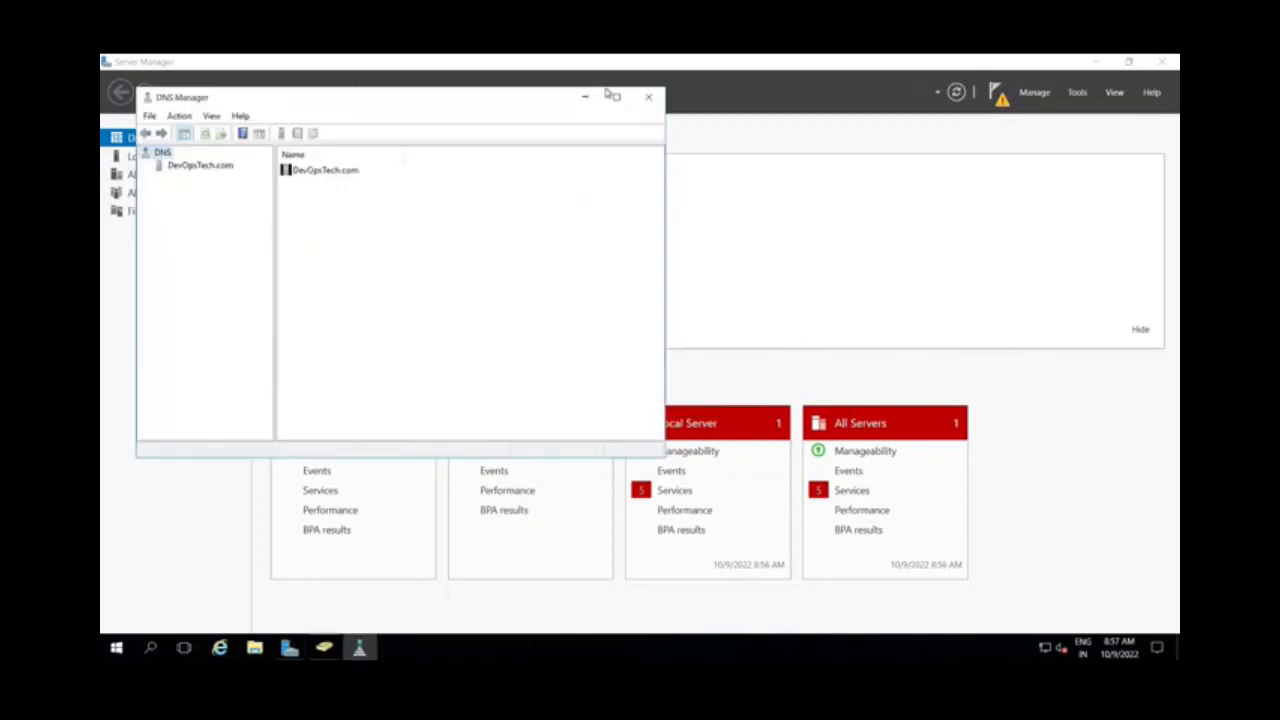
Maximize DNS Manager and examine the forward and reverse lookup zones, including the records in the DevOpsTech.Com zone
{"action": "left_click", "coordinate": [614, 96]}
{"action": "left_click", "coordinate": [137, 132]}
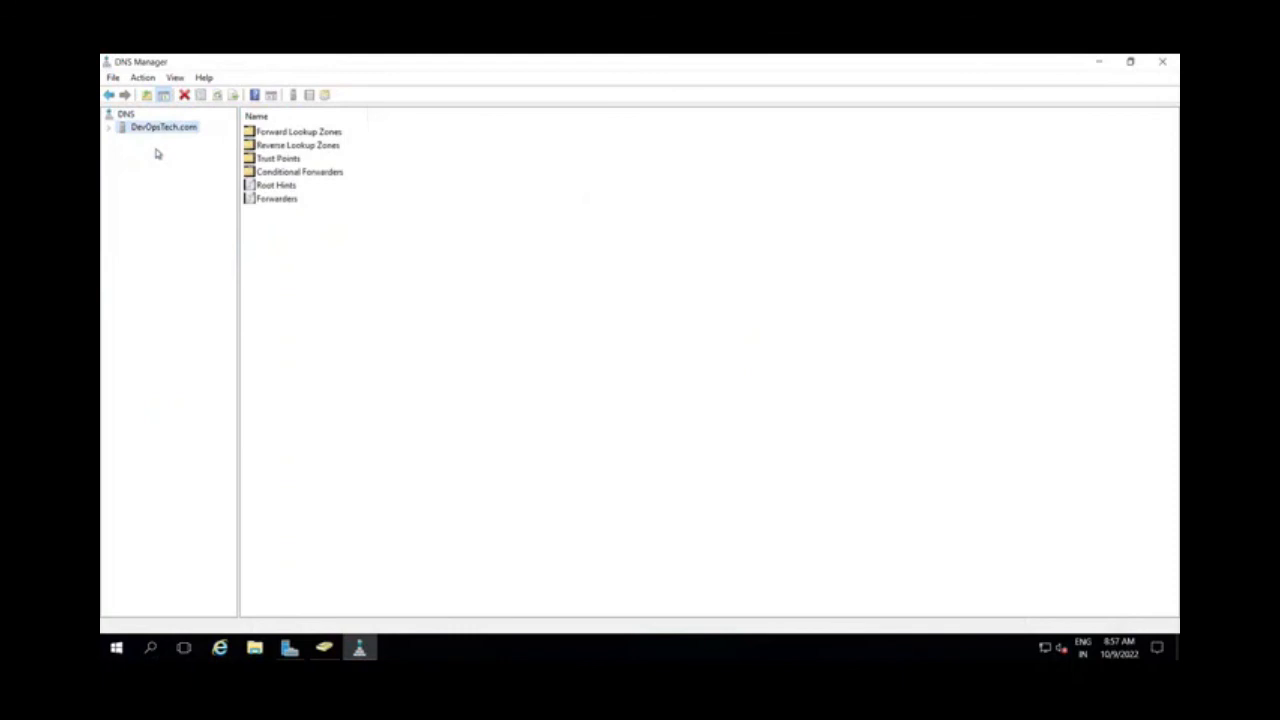
{"action": "left_click", "coordinate": [110, 128]}
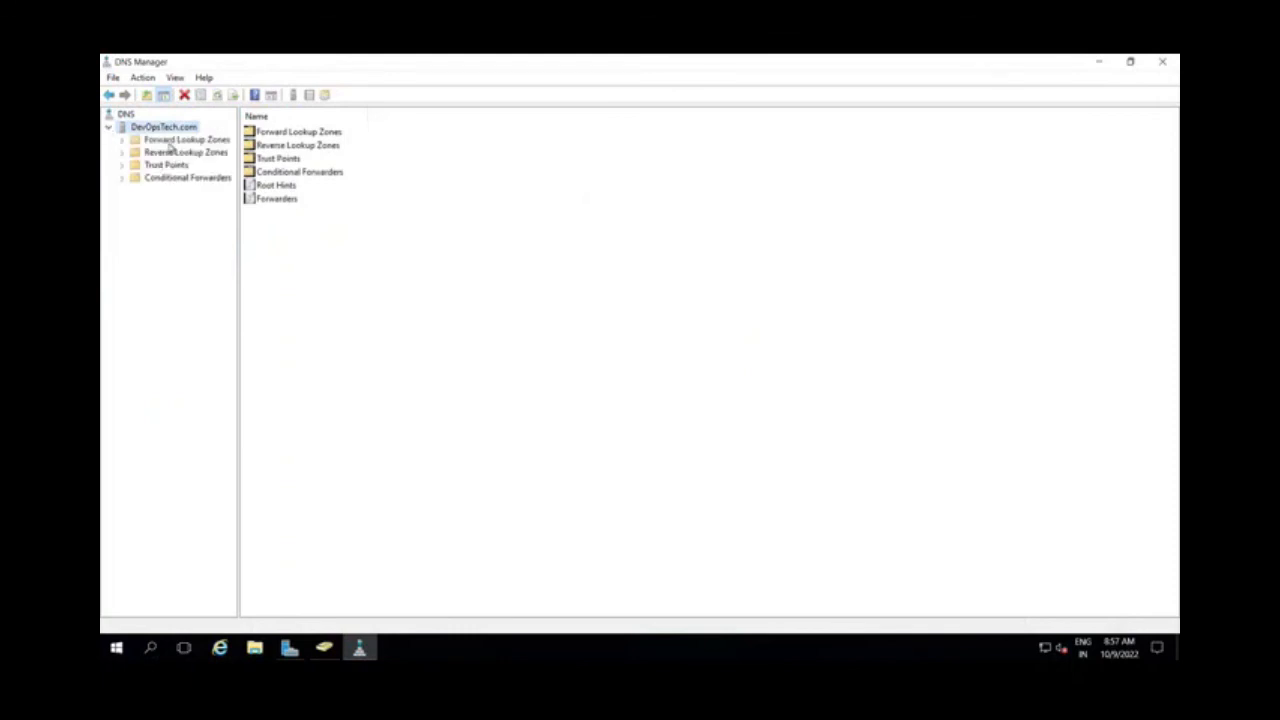
{"action": "double_click", "coordinate": [130, 141]}
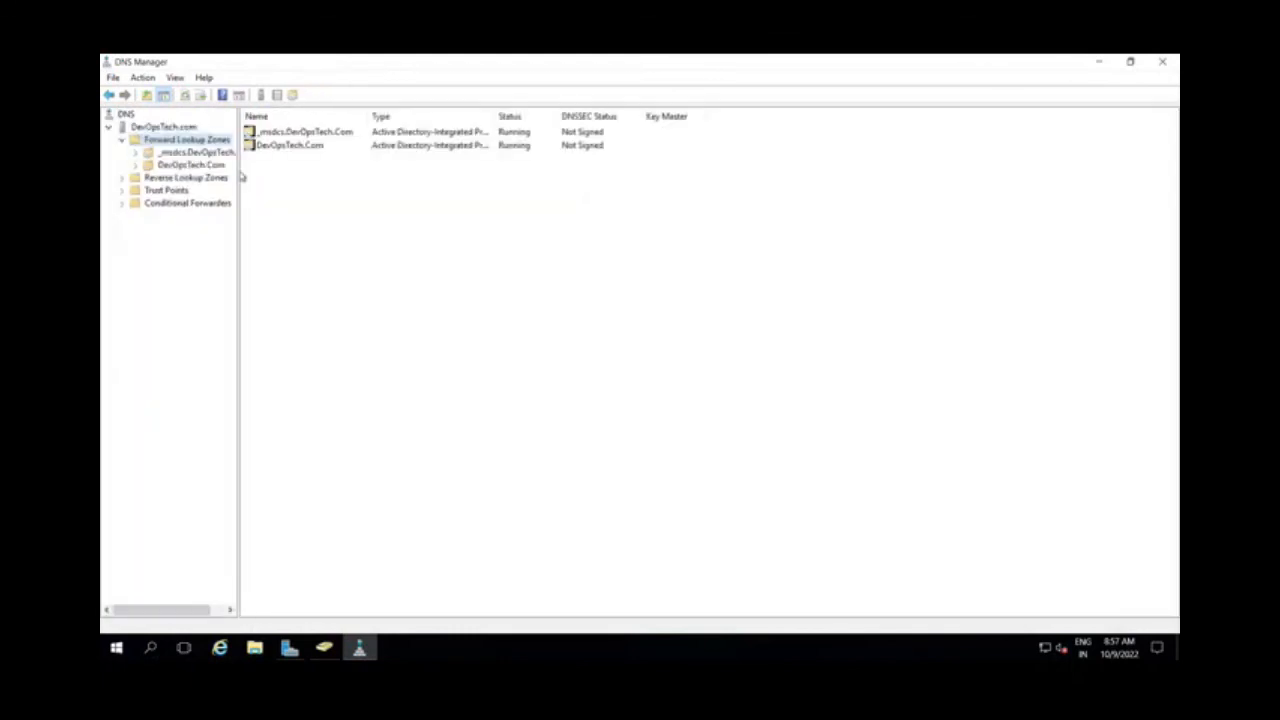
{"action": "left_click", "coordinate": [134, 178]}
{"action": "left_click", "coordinate": [121, 178]}
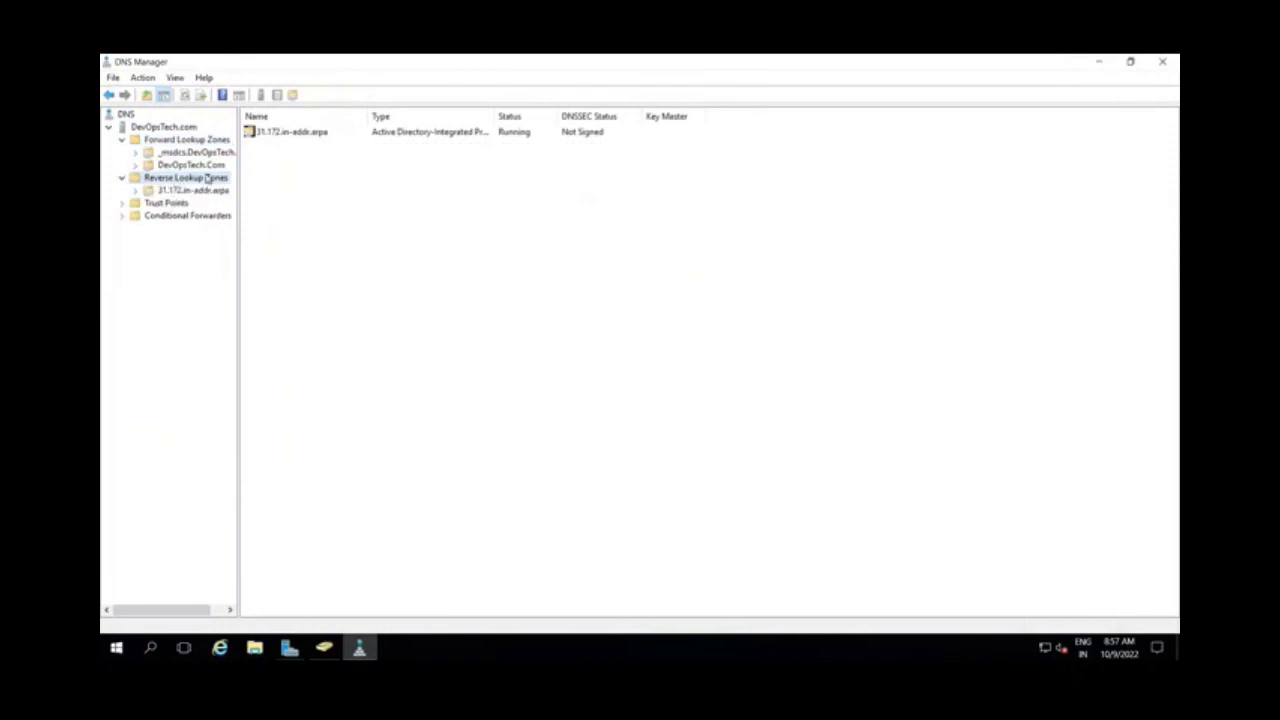
{"action": "left_click", "coordinate": [145, 165]}
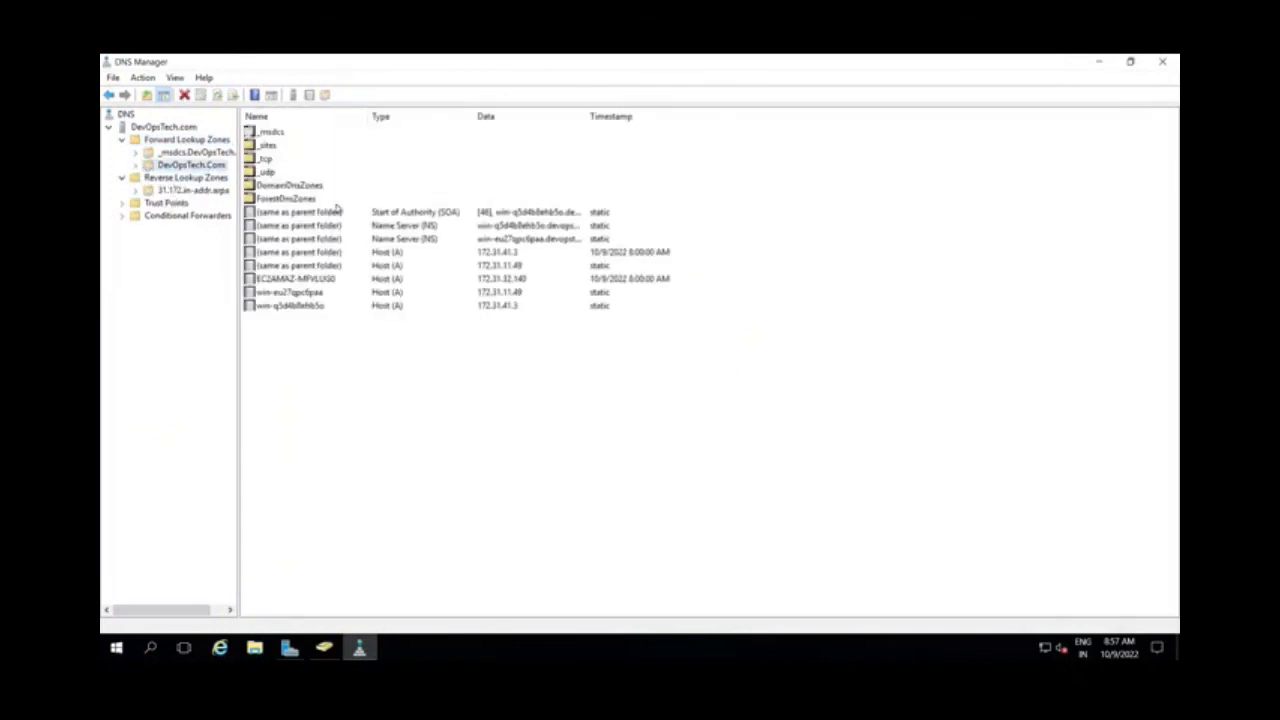